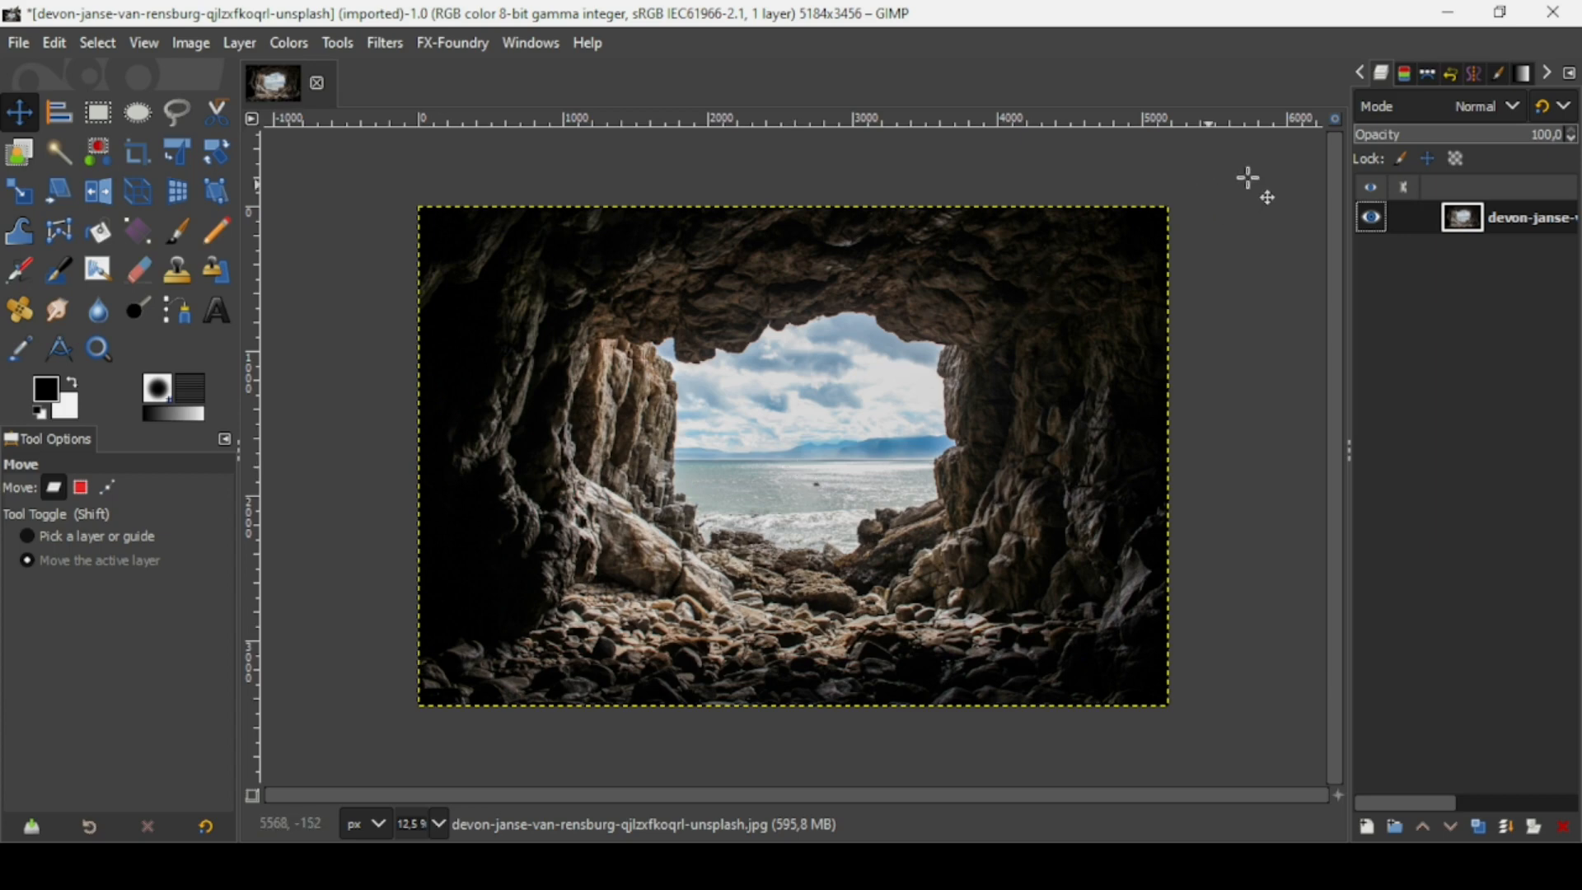
- Add an alpha channel to the cave photo layer
right_click(1472, 225)
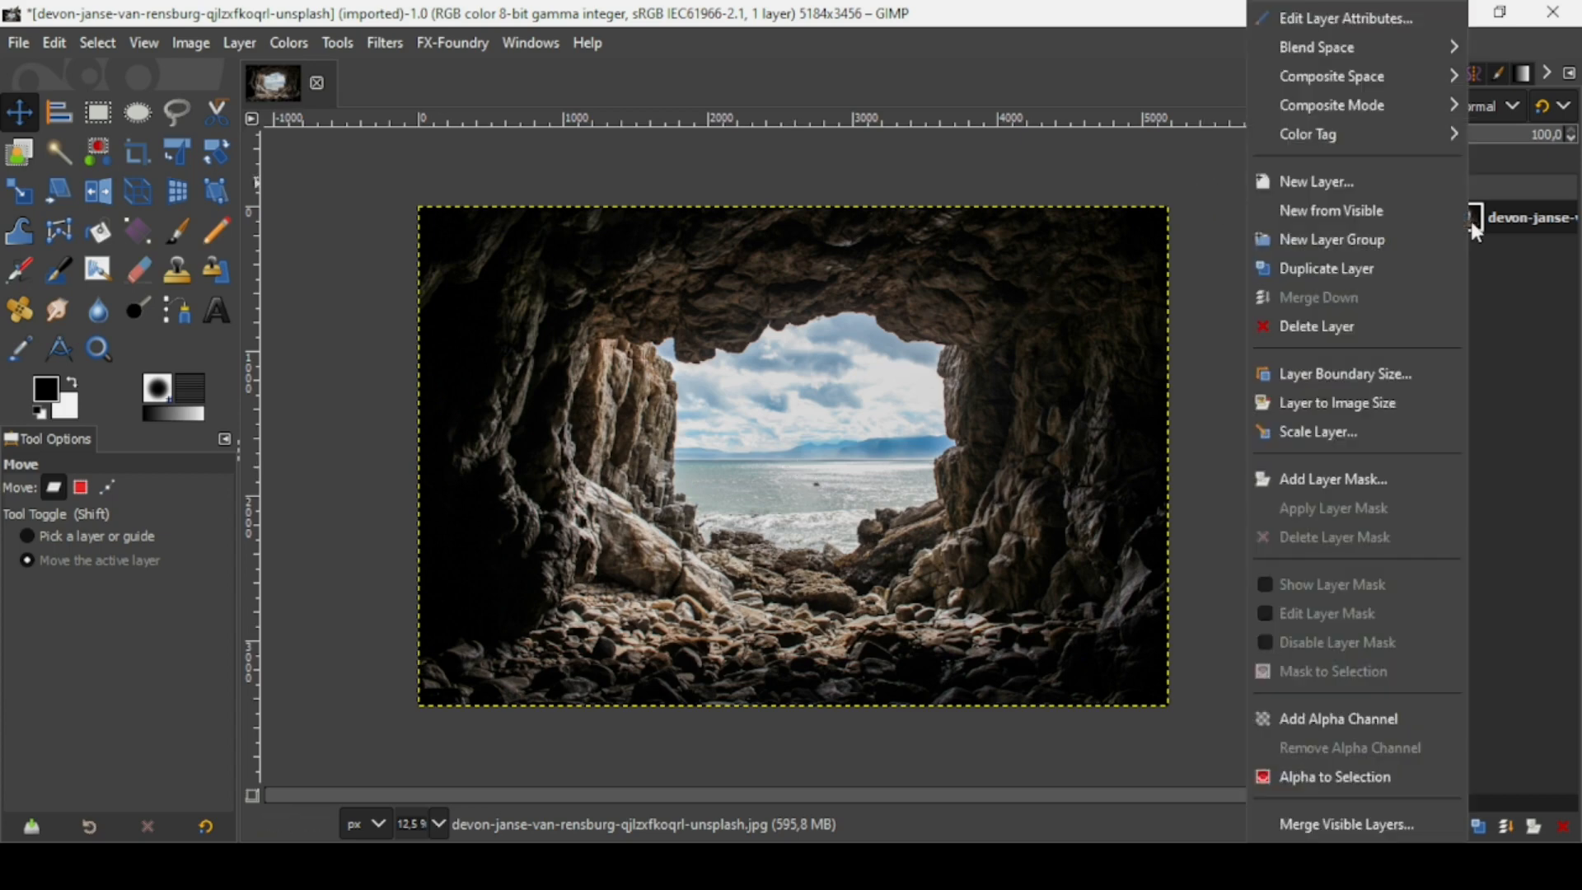
left_click(1366, 715)
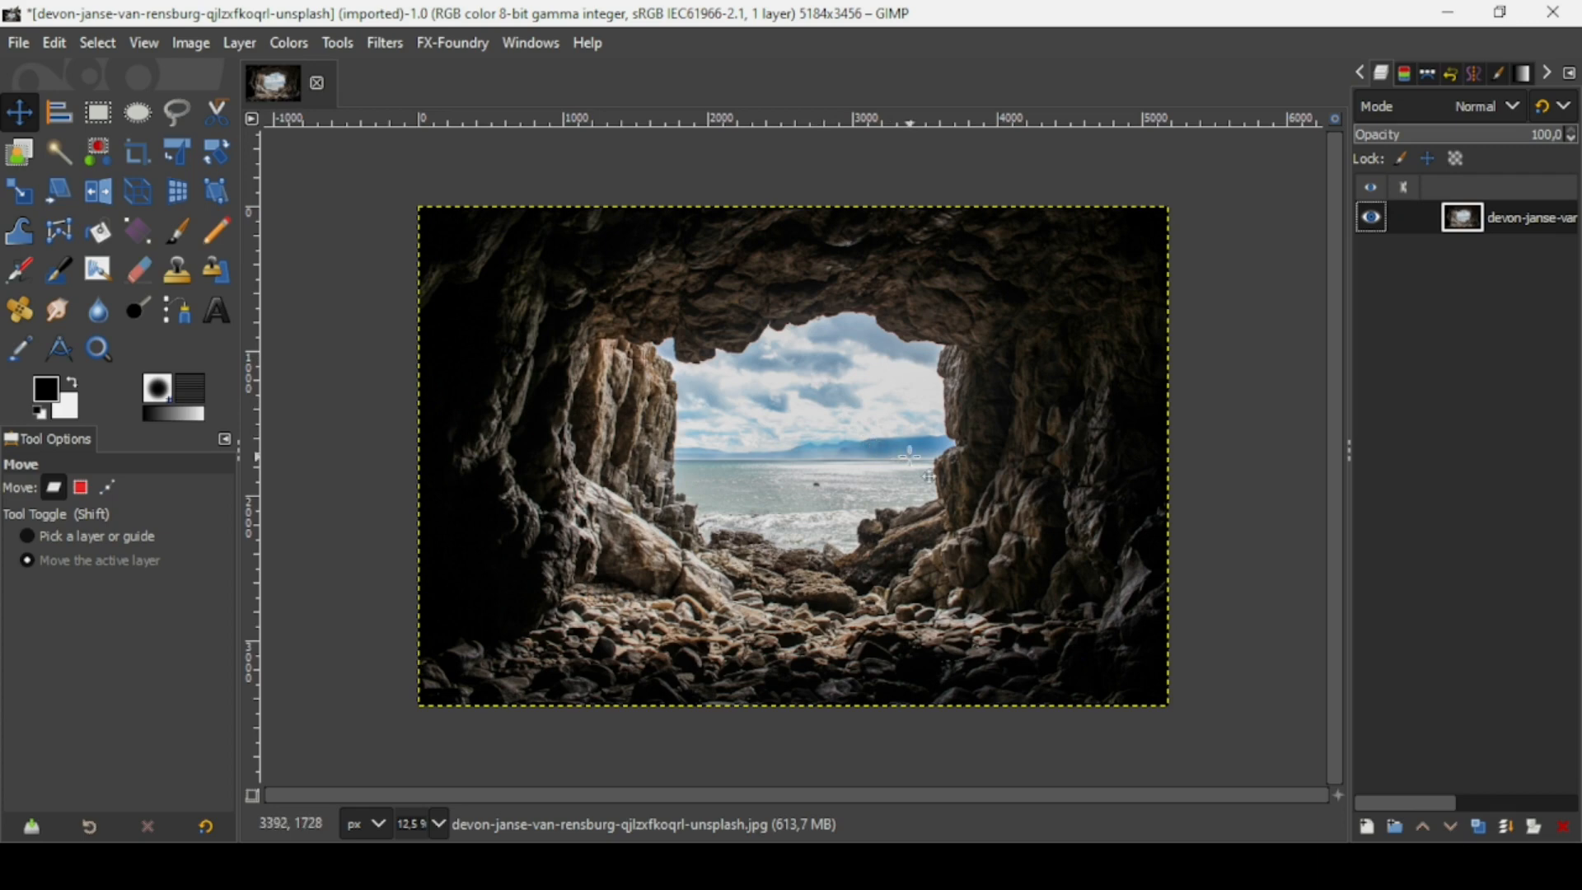
- Start a path with the Paths tool on the seaside rocks and trace the cave opening's right wall up to the roof
left_click(189, 314)
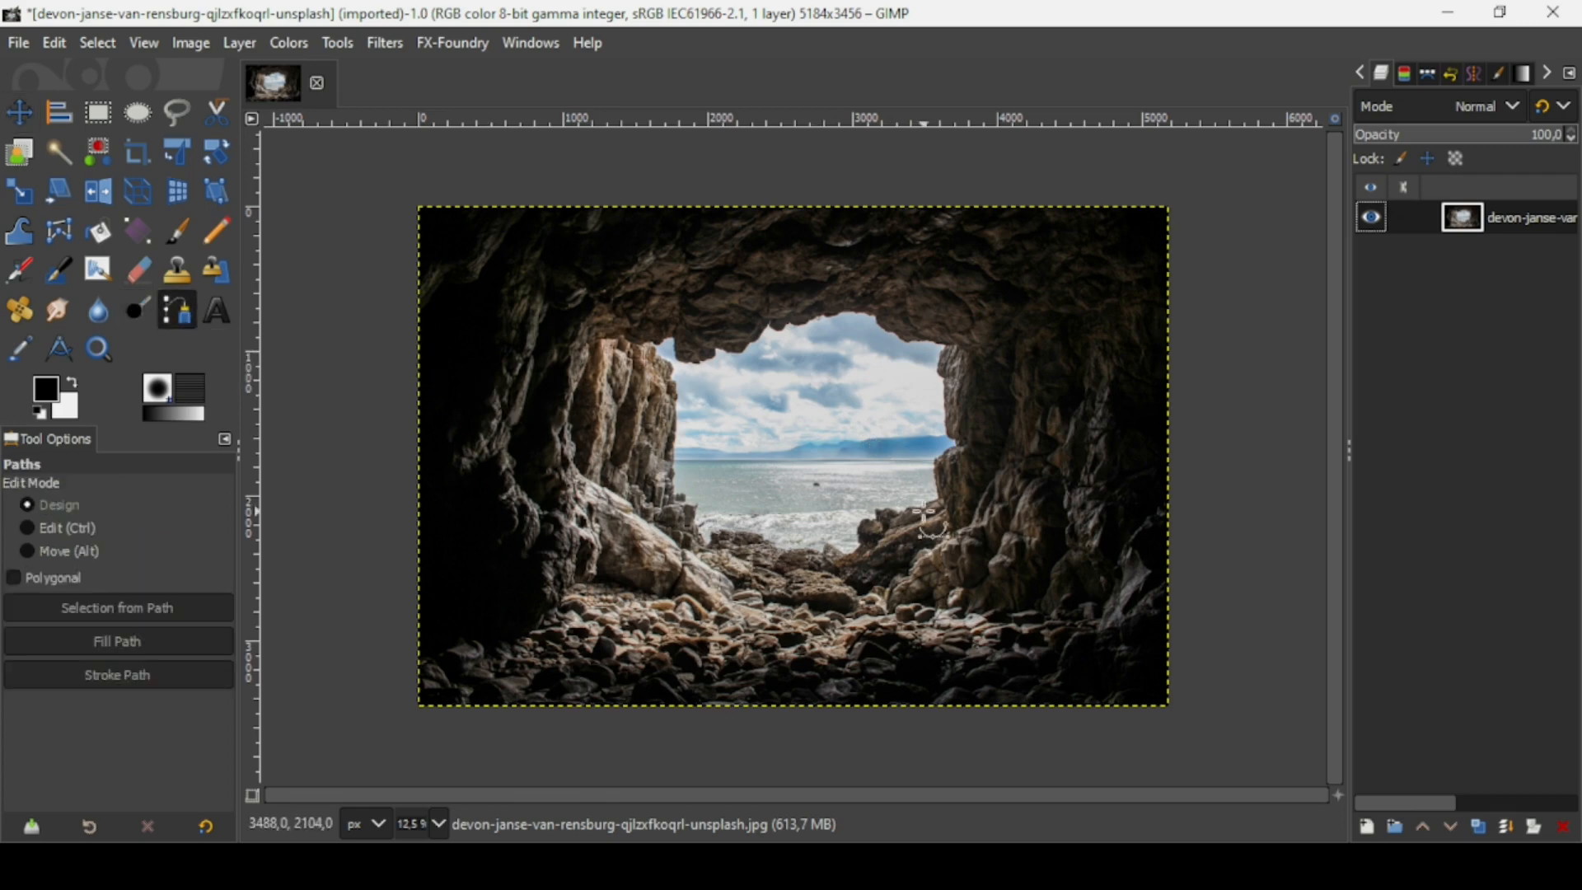
scroll(927, 517, "up", 4)
scroll(923, 511, "up", 1)
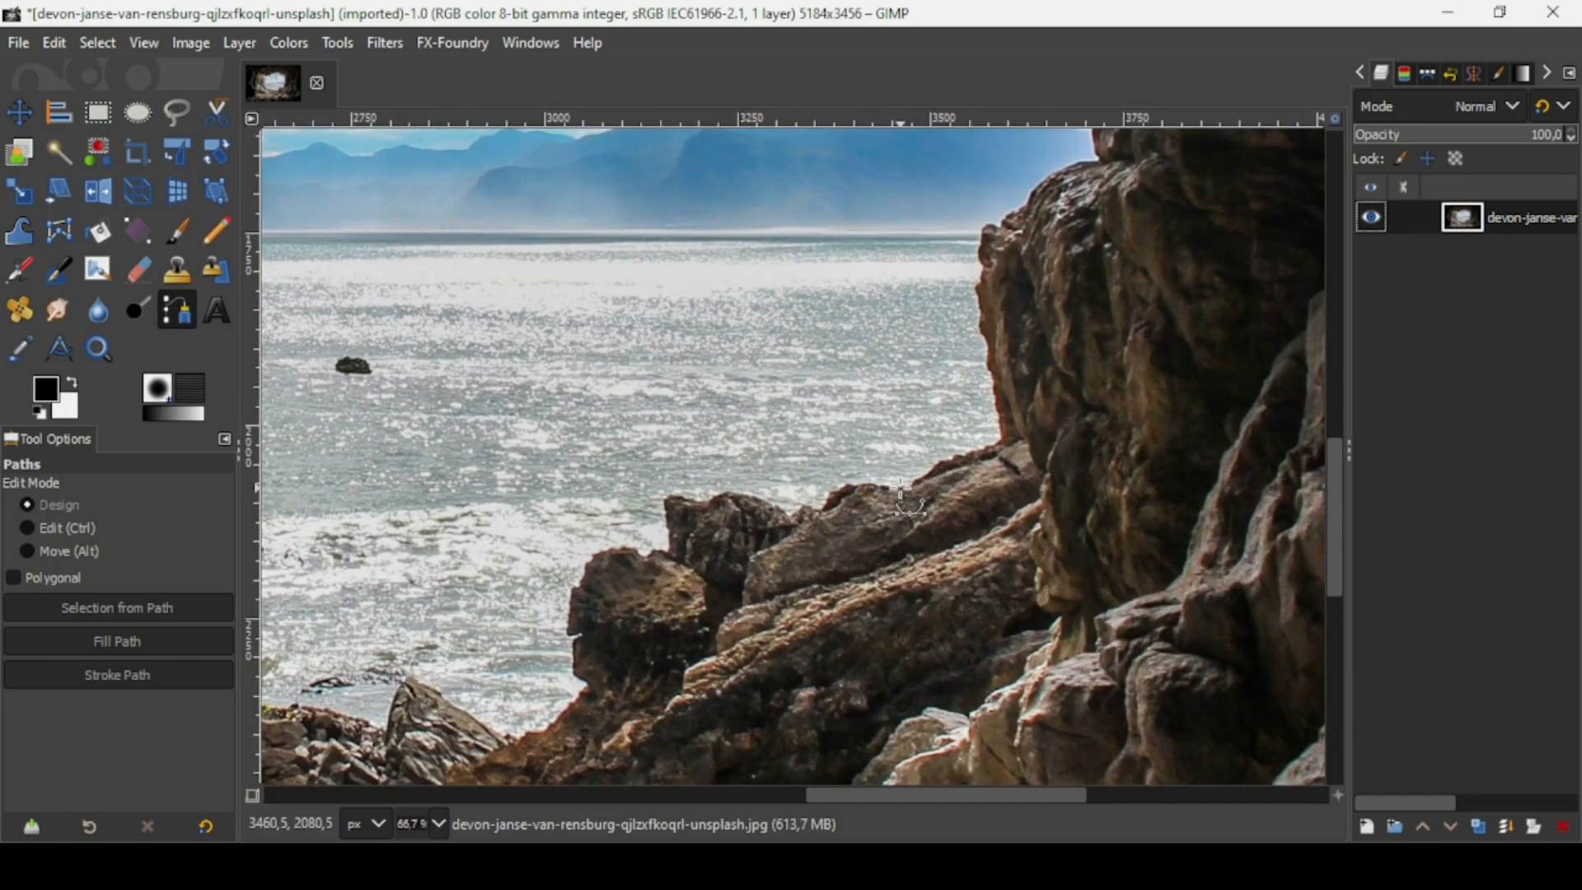
left_click(907, 486)
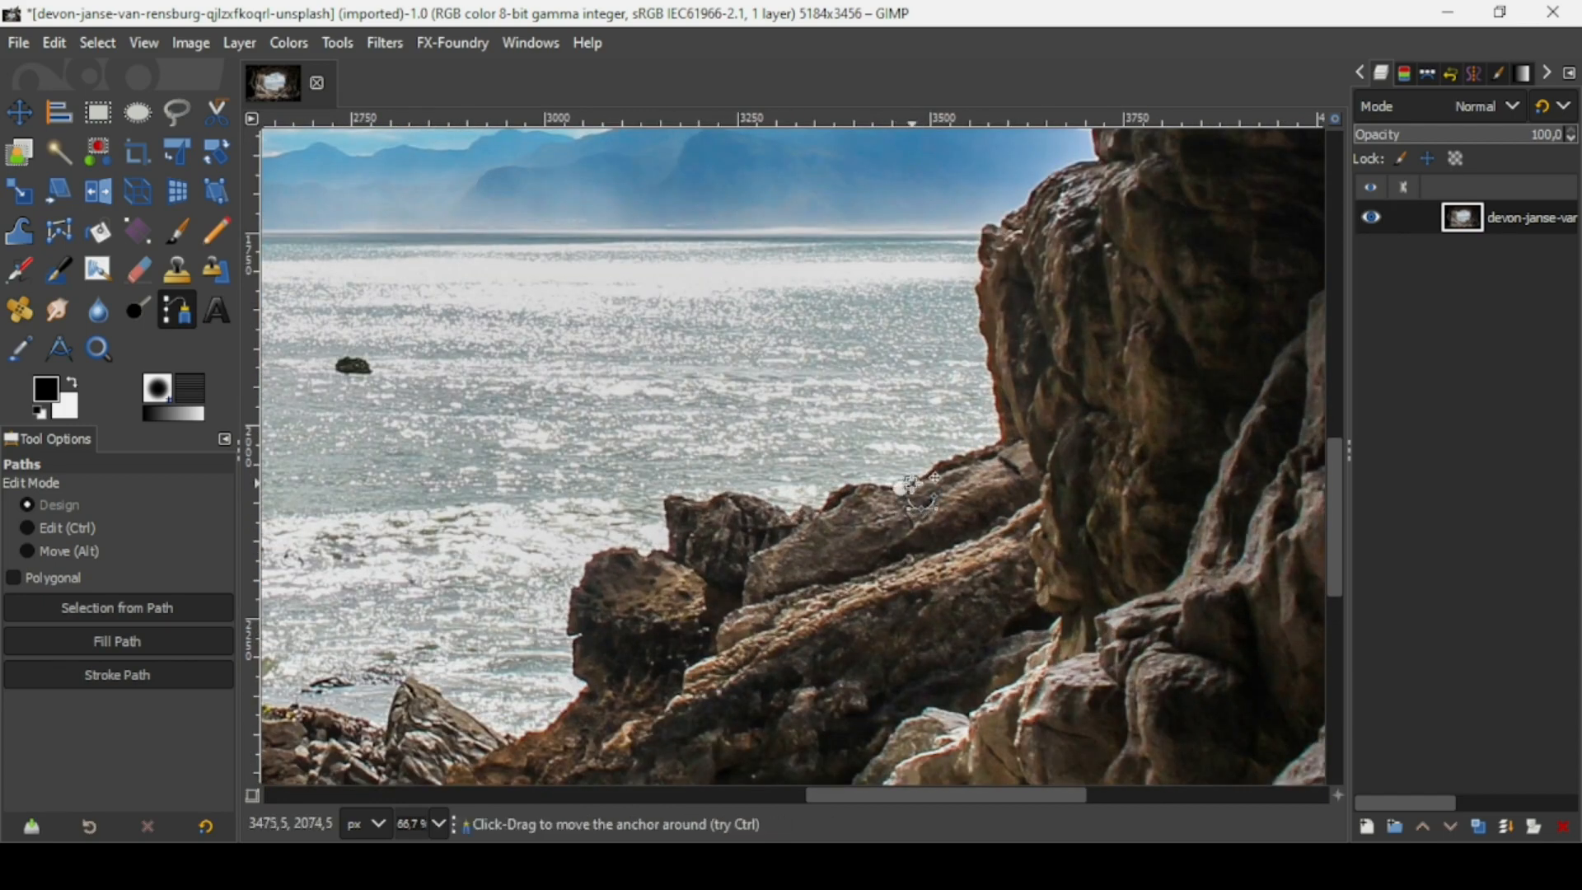
left_click(930, 465)
left_click(980, 447)
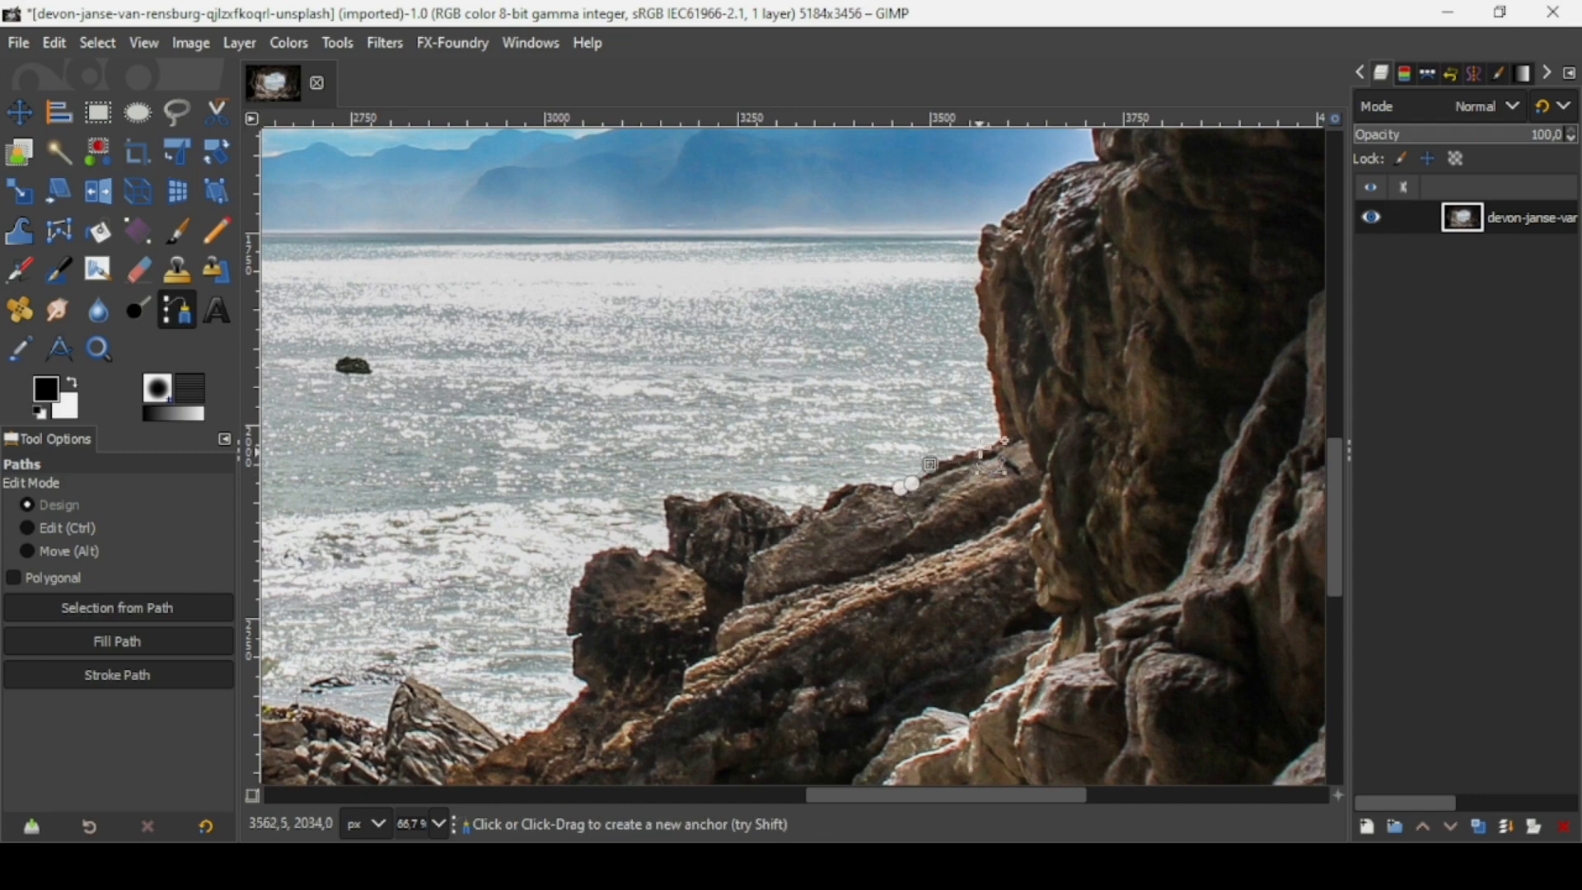
left_click(1001, 439)
left_click(992, 373)
left_click(981, 288)
left_click(1096, 160)
left_click(1335, 286)
left_click(1035, 184)
left_click(1333, 328)
left_click(1040, 281)
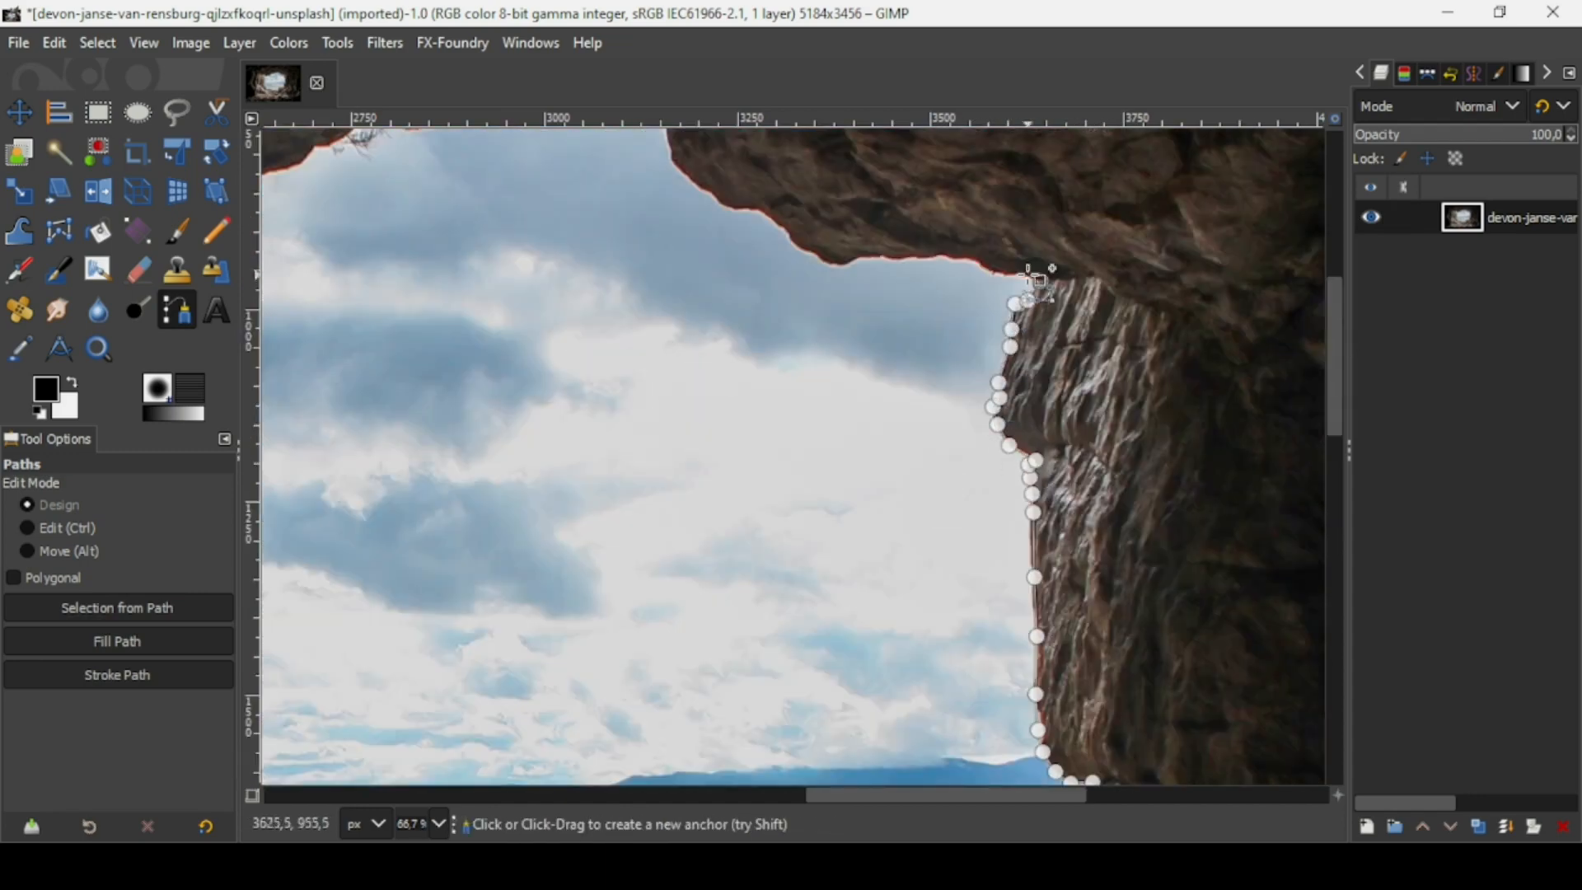
- Continue the path leftward along the lower edge of the cave roof, following the rock outline against the sky
left_click(929, 257)
left_click(700, 187)
scroll(700, 188, "up", 2)
left_click(678, 489)
left_click(499, 430)
left_click(298, 492)
scroll(299, 492, "left", 2)
left_click(744, 484)
left_click(549, 586)
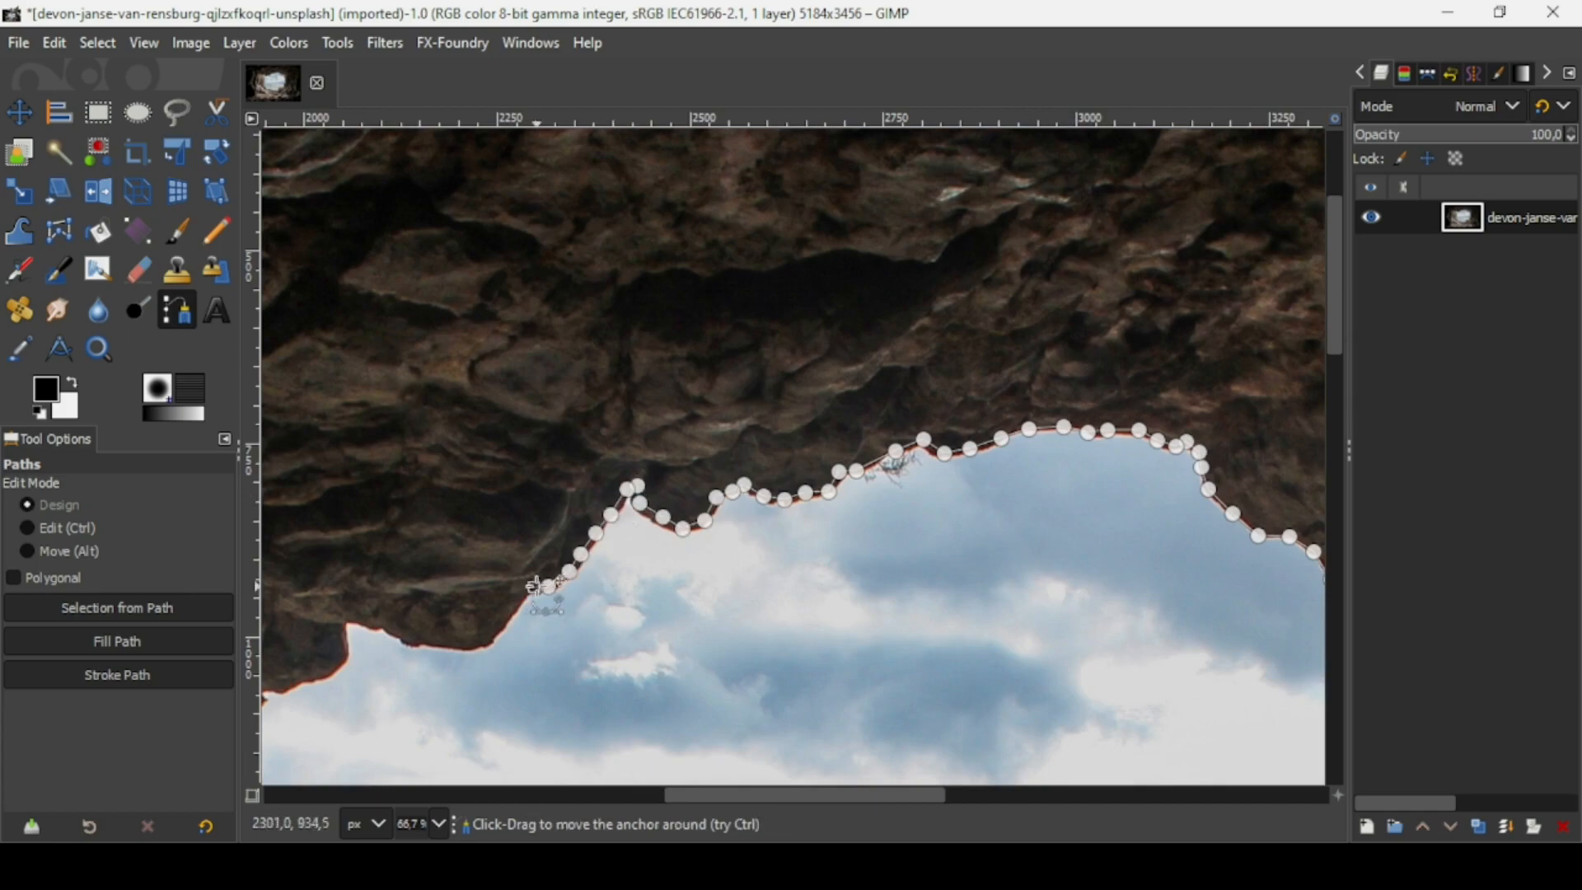
left_click(344, 656)
left_click(309, 676)
- Continue the path around the notch beside the hanging rock and down the opening's left wall to the shore
scroll(285, 687, "left", 5)
left_click(627, 561)
left_click(579, 678)
left_click(635, 766)
scroll(635, 766, "down", 5)
left_click(664, 518)
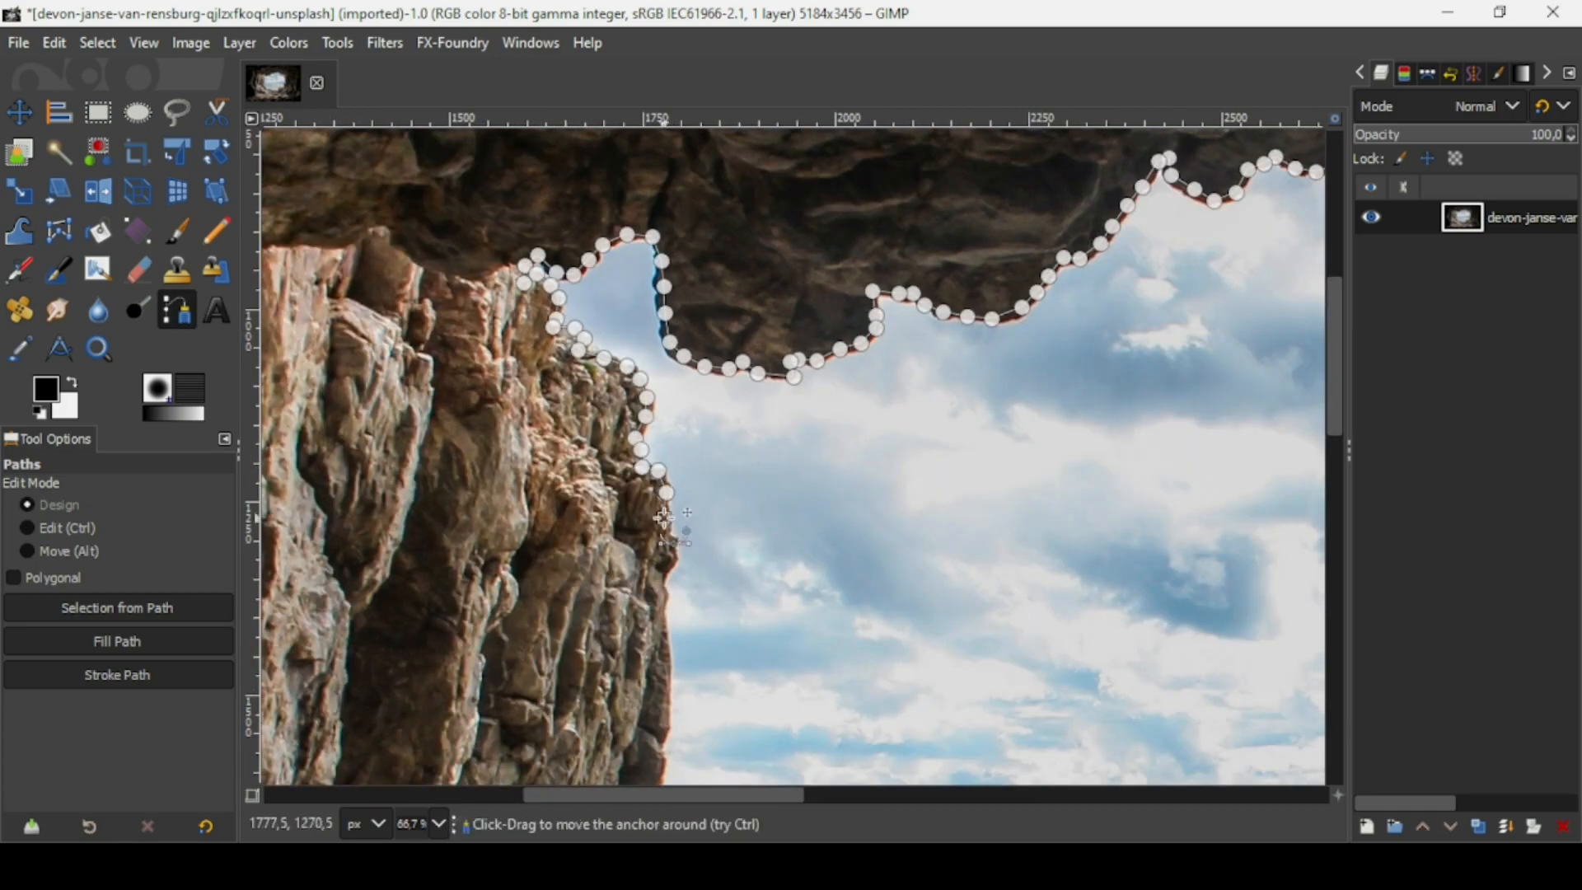
left_click(666, 589)
left_click(662, 634)
scroll(664, 742, "down", 5)
left_click(656, 717)
scroll(657, 746, "down", 3)
left_click(780, 574)
left_click(812, 760)
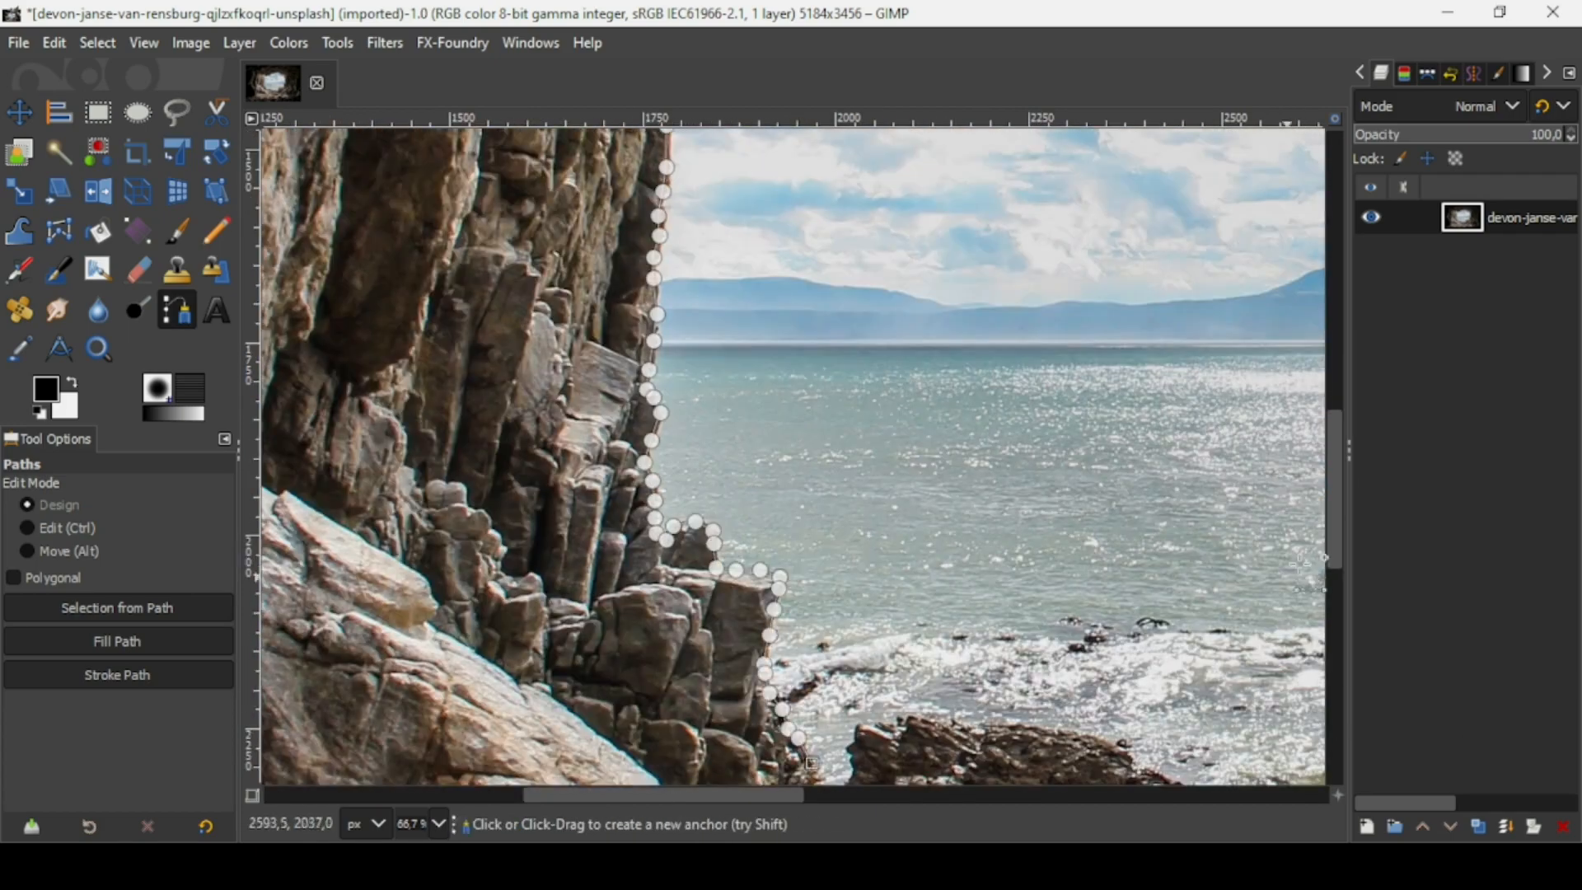
- Trace the path rightward along the top of the shoreline rocks back to its starting anchor
scroll(817, 767, "down", 2)
left_click(940, 571)
left_click(1134, 620)
scroll(1135, 620, "right", 5)
left_click(904, 678)
left_click(1117, 594)
left_click(1242, 466)
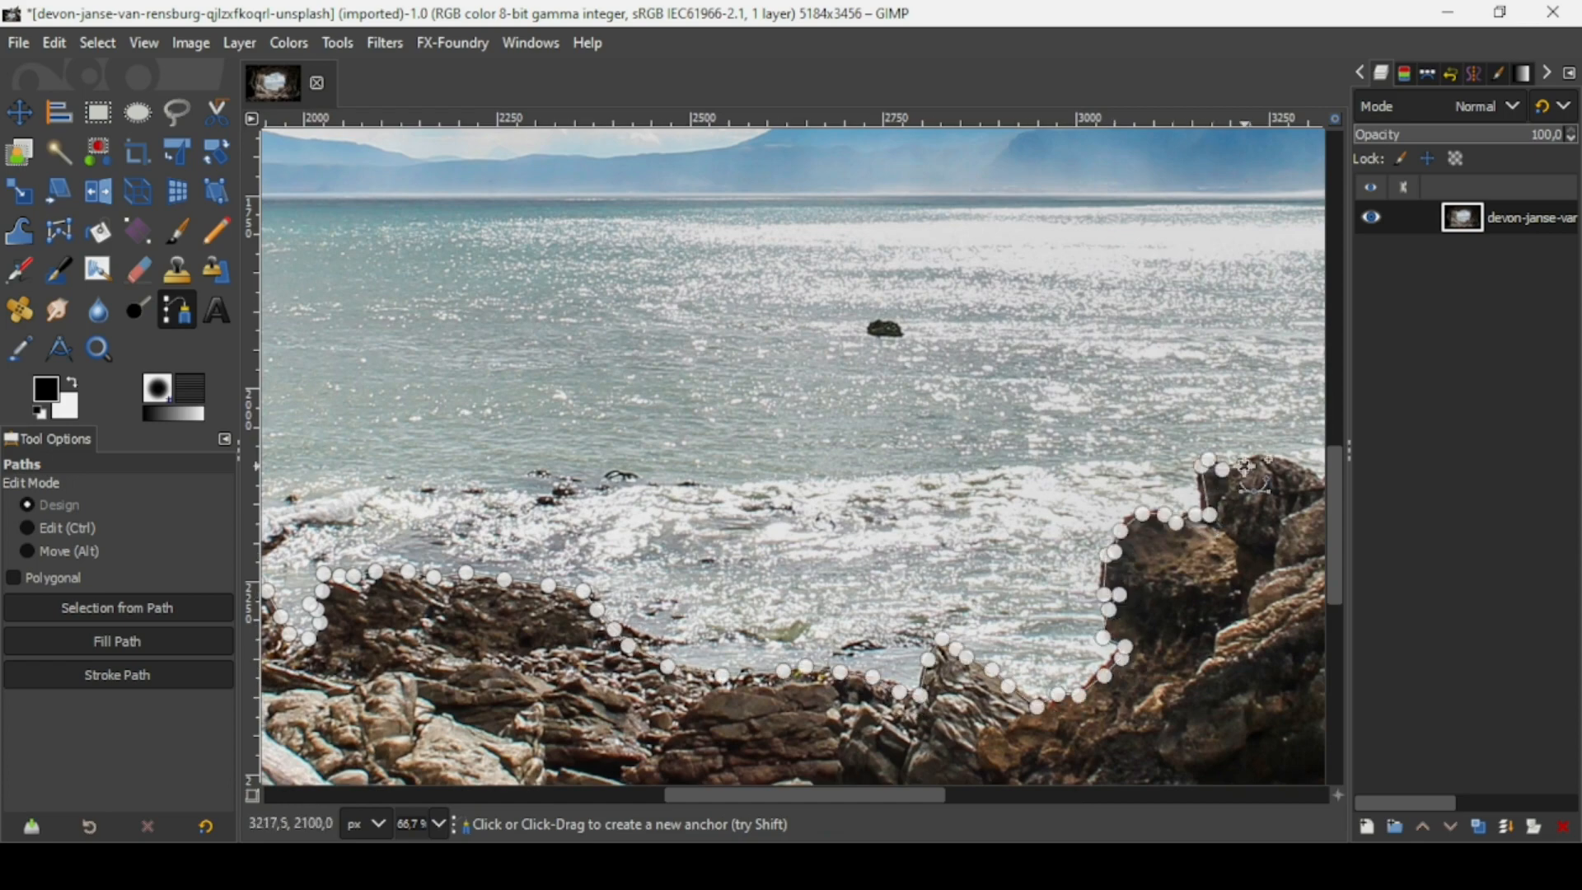
scroll(1253, 466, "right", 5)
left_click(774, 473)
left_click(881, 451)
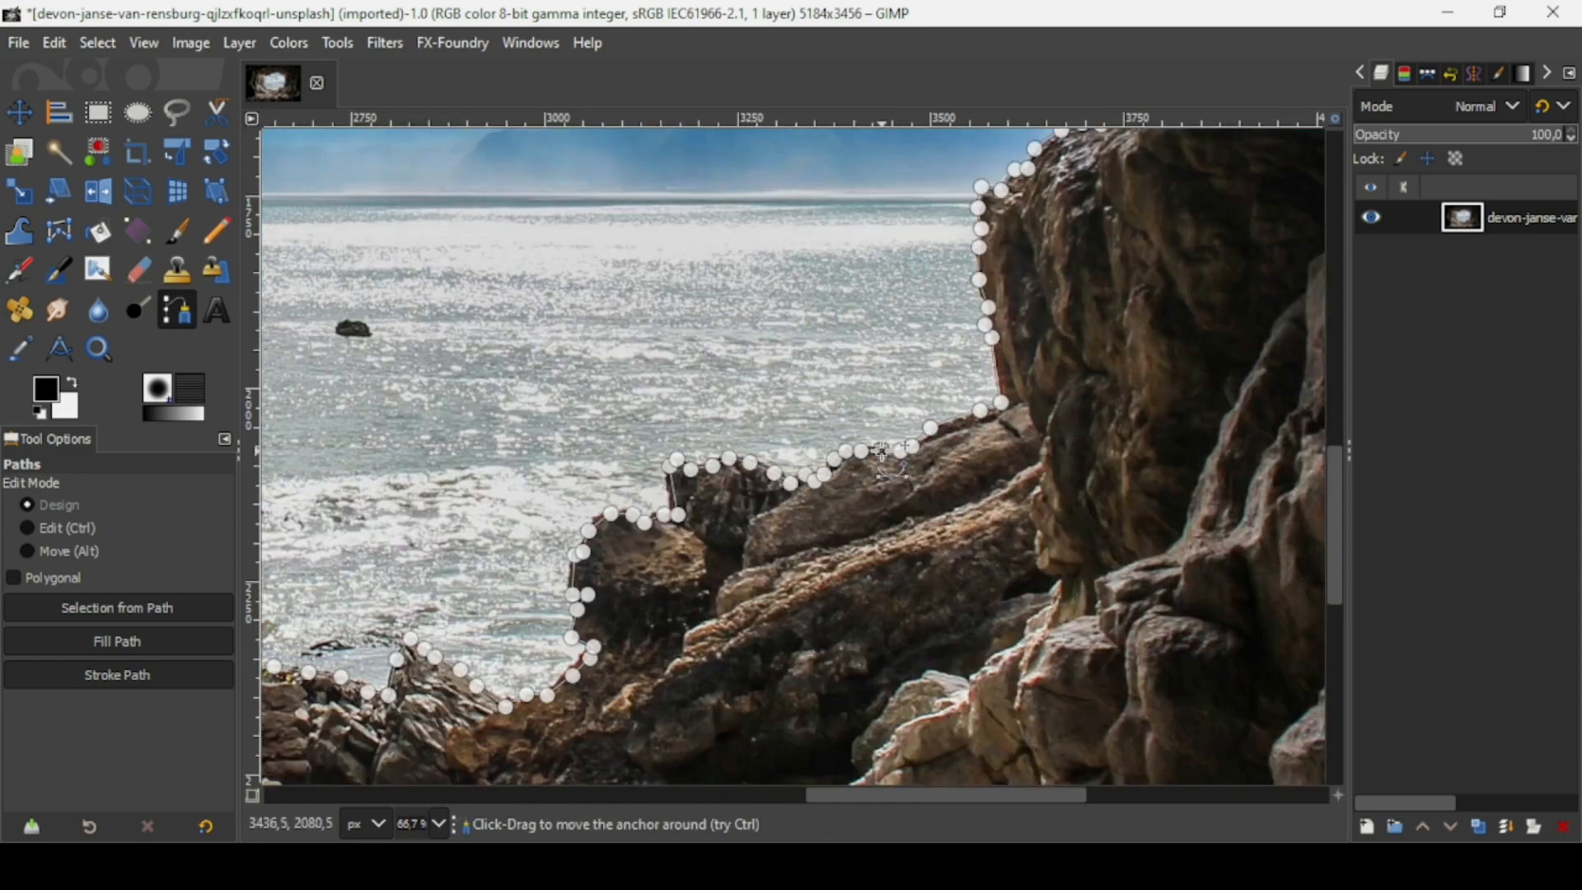
- Close the path at its first anchor and convert it into a selection of the cave opening
key("ctrl")
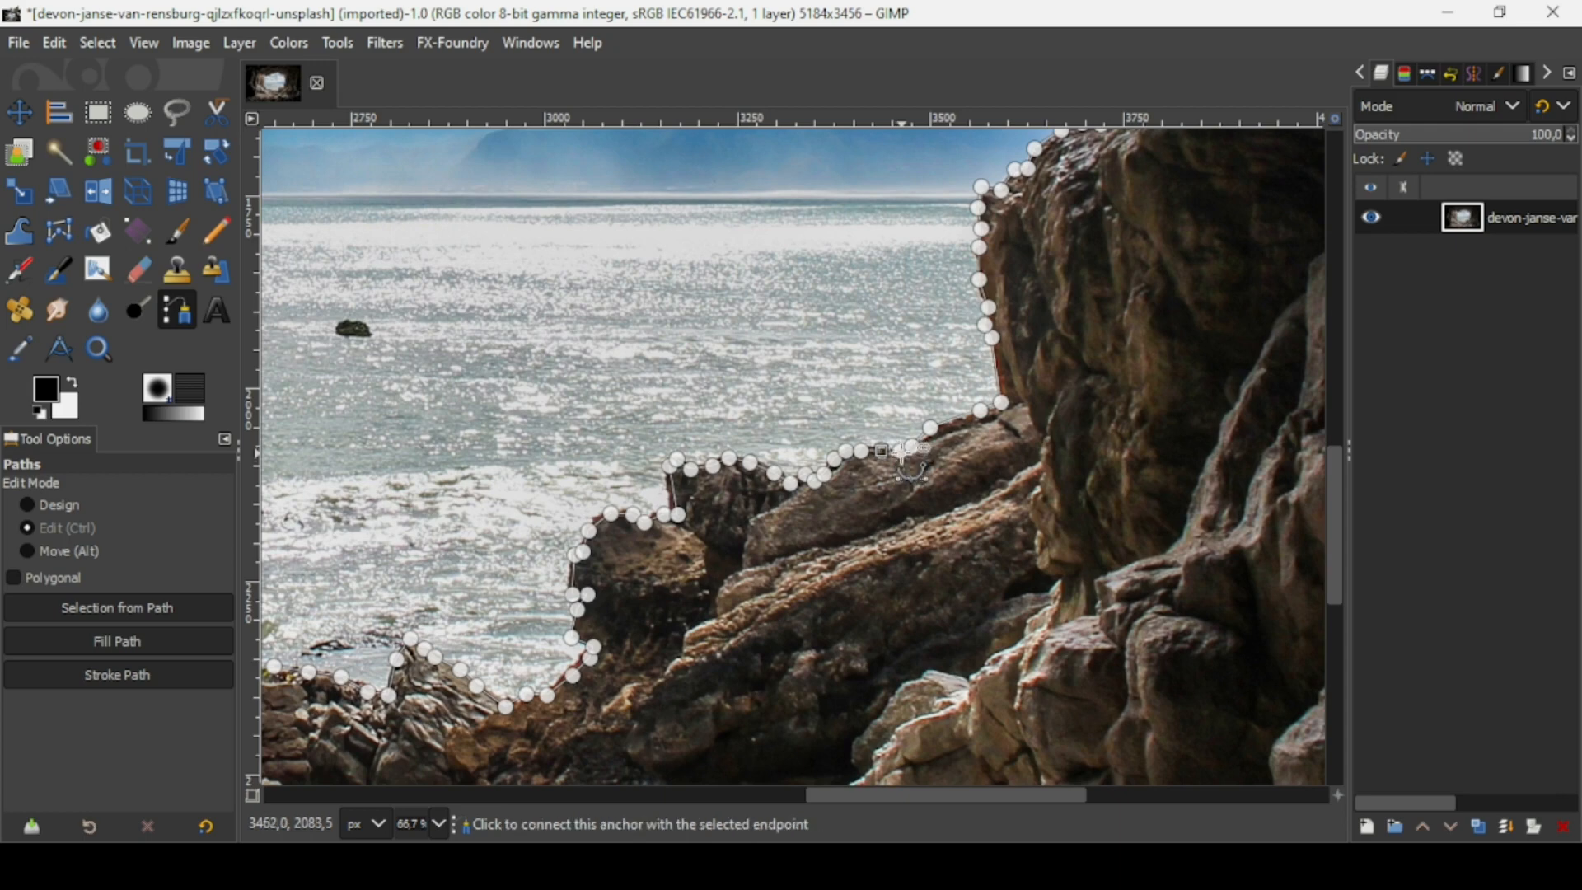
left_click(902, 454, "ctrl")
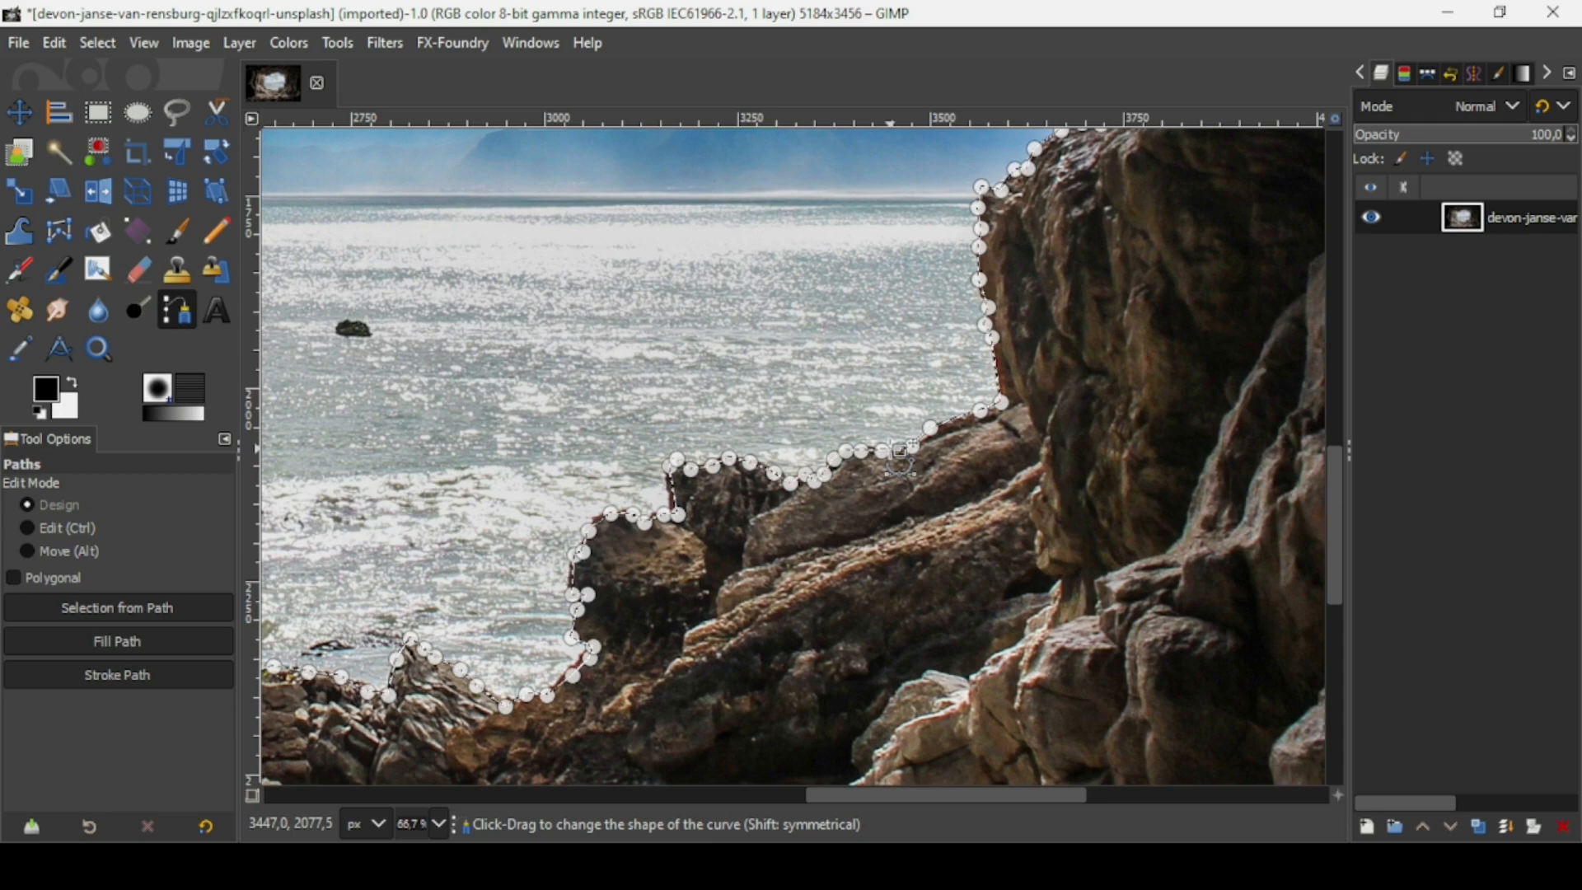
scroll(900, 453, "down", 3)
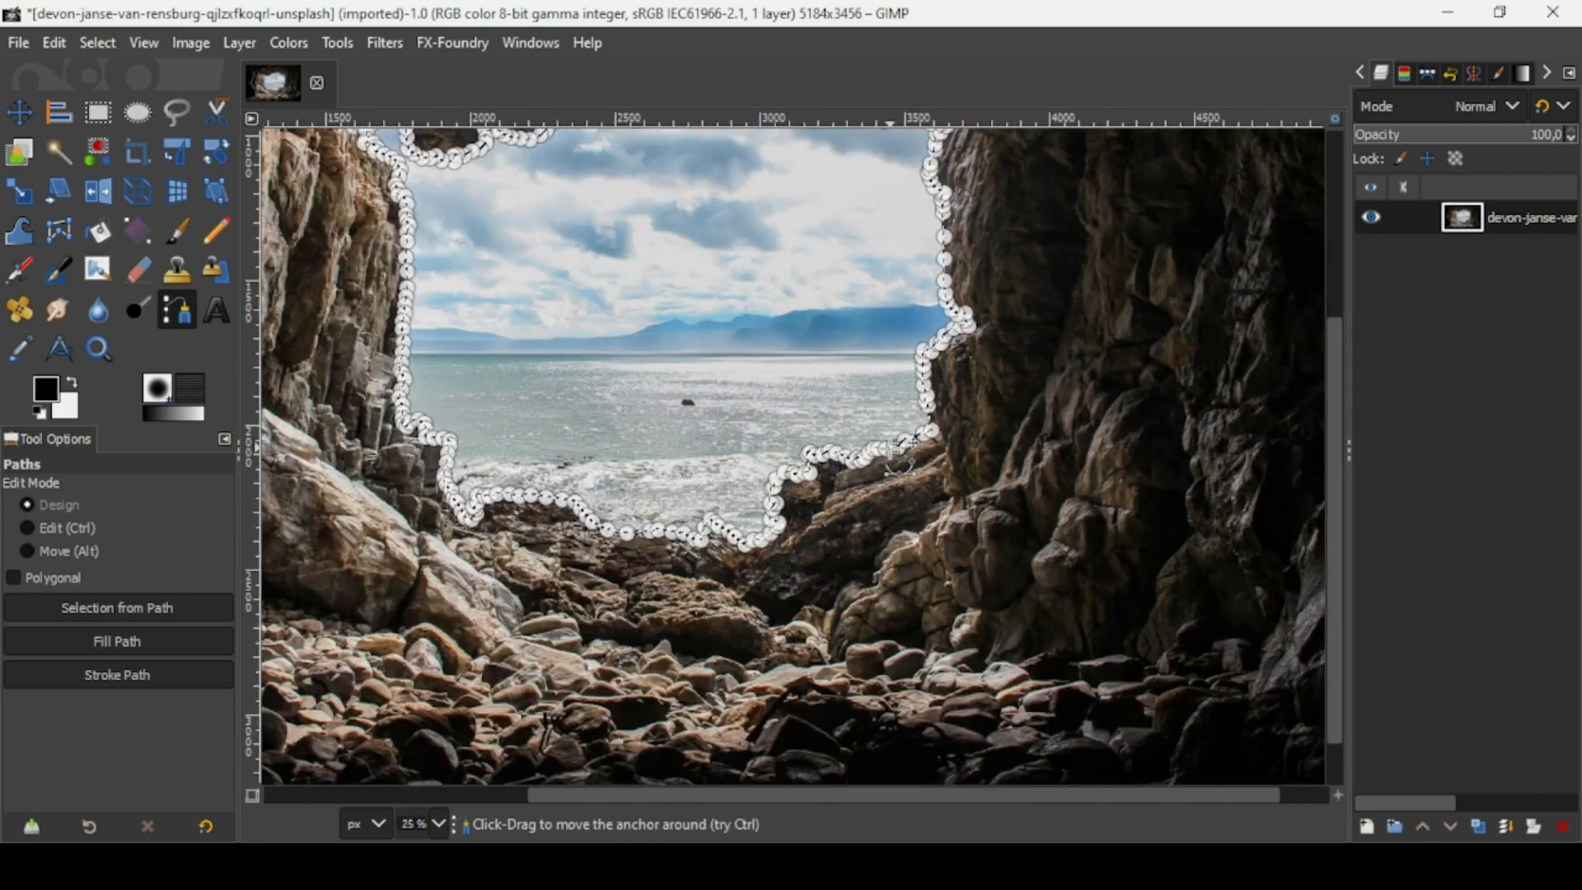
scroll(896, 452, "down", 2)
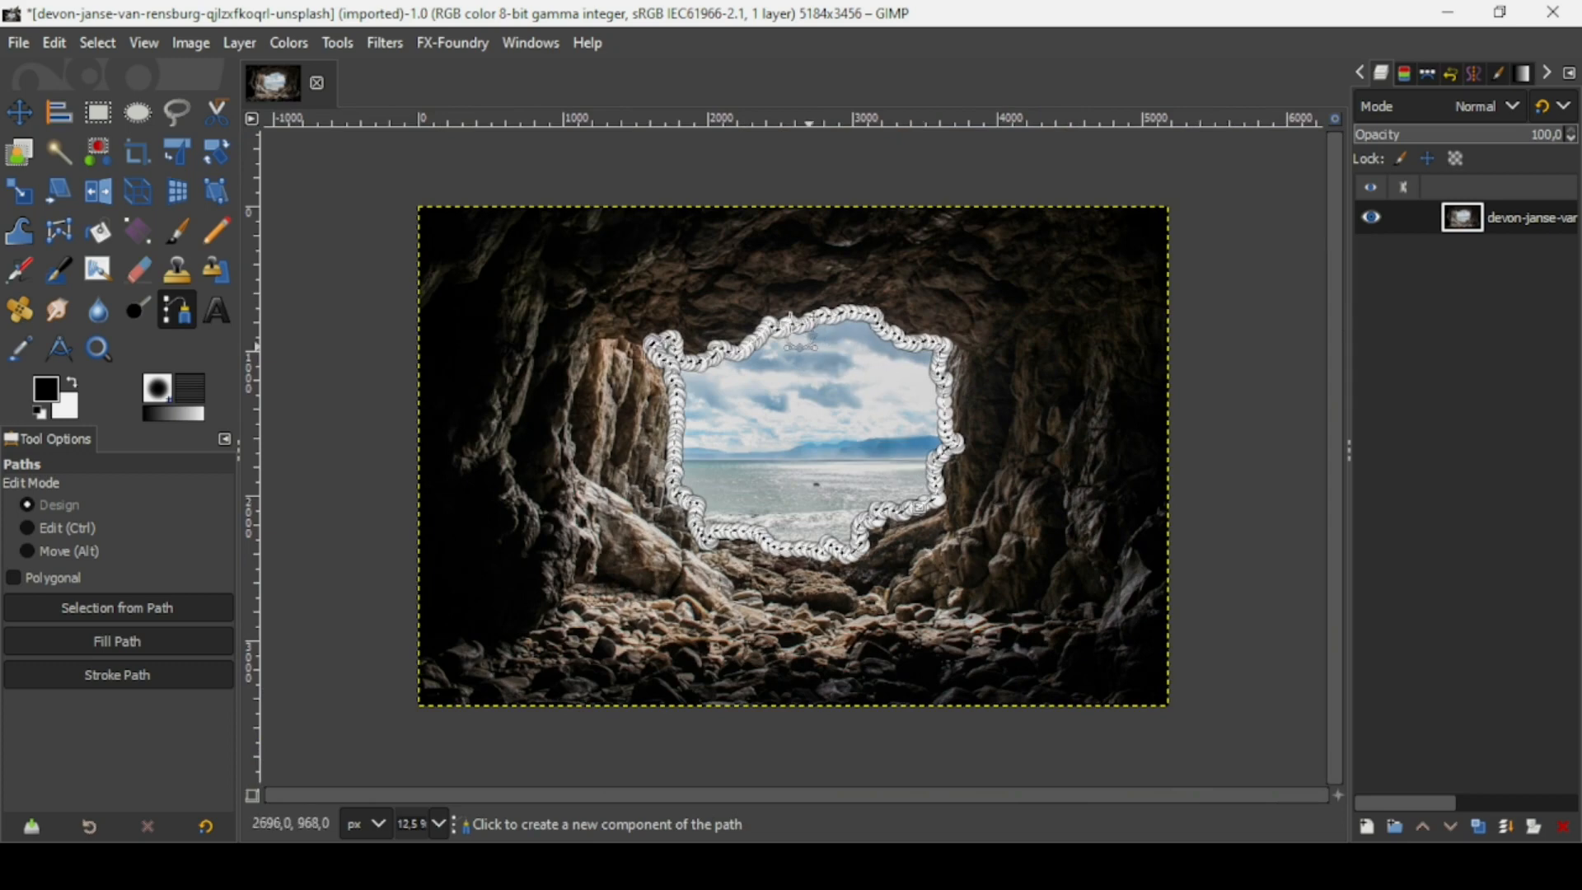
left_click(22, 108)
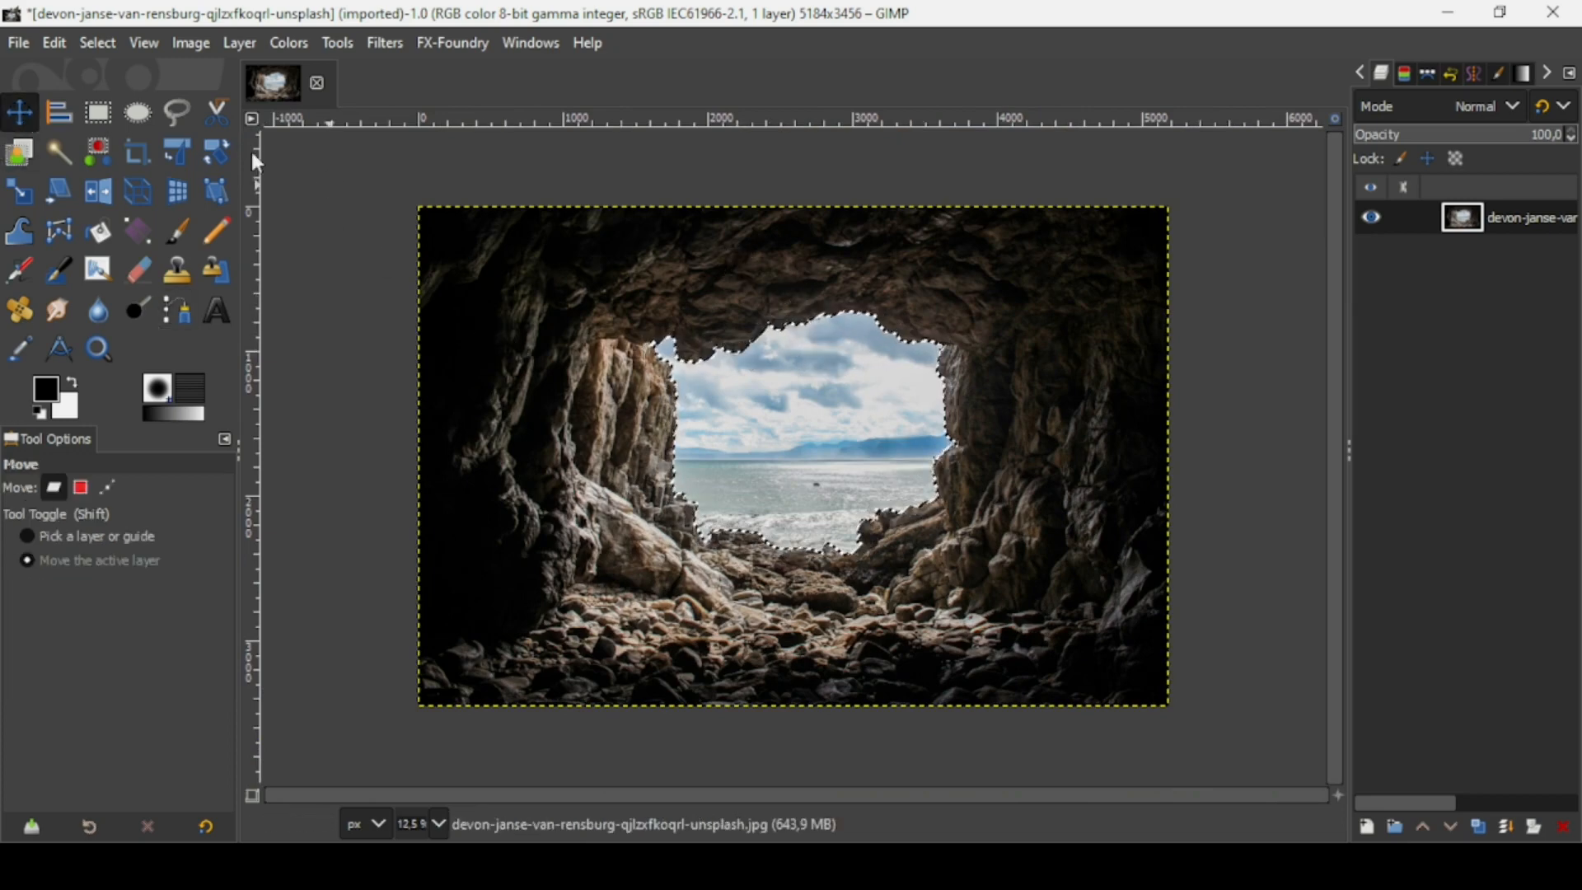
- Feather the selection of the cave opening by 2 px
left_click(99, 41)
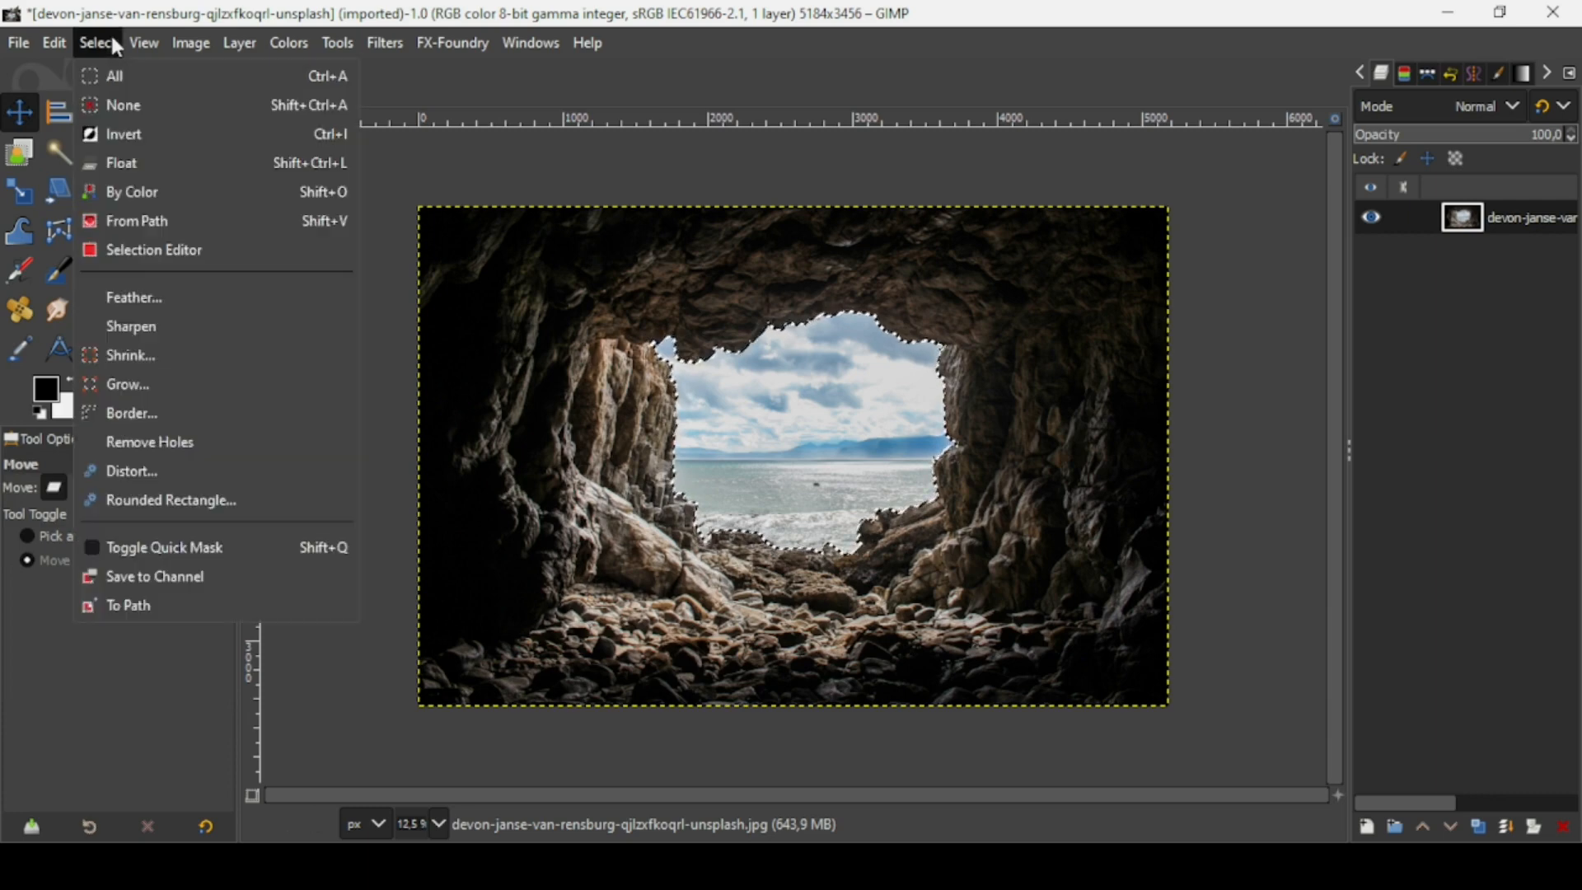
left_click(140, 294)
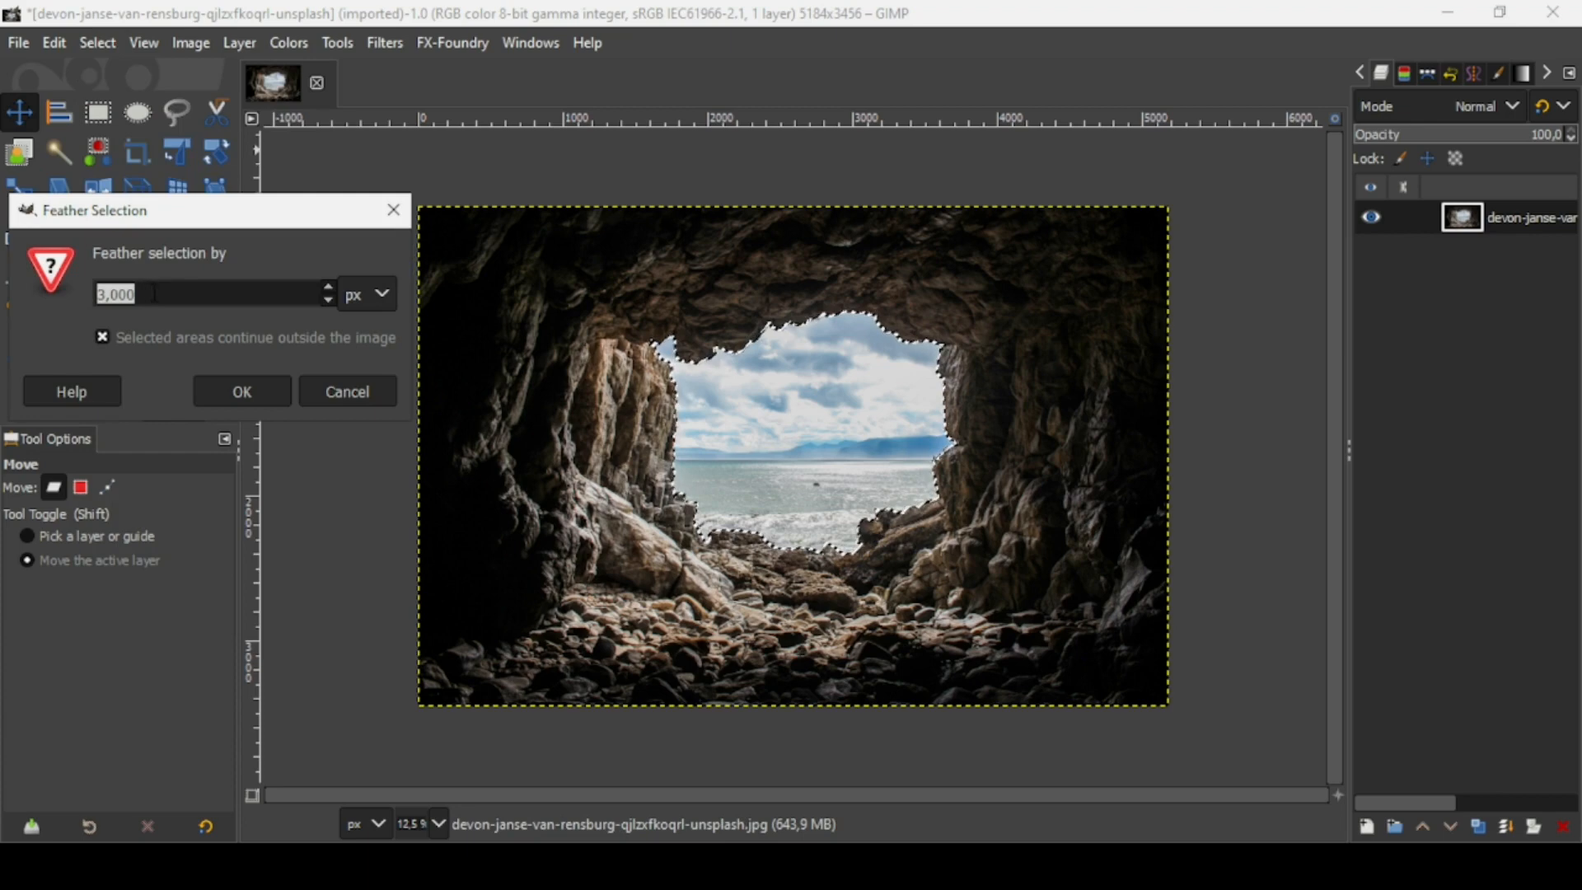
type("2")
left_click(254, 396)
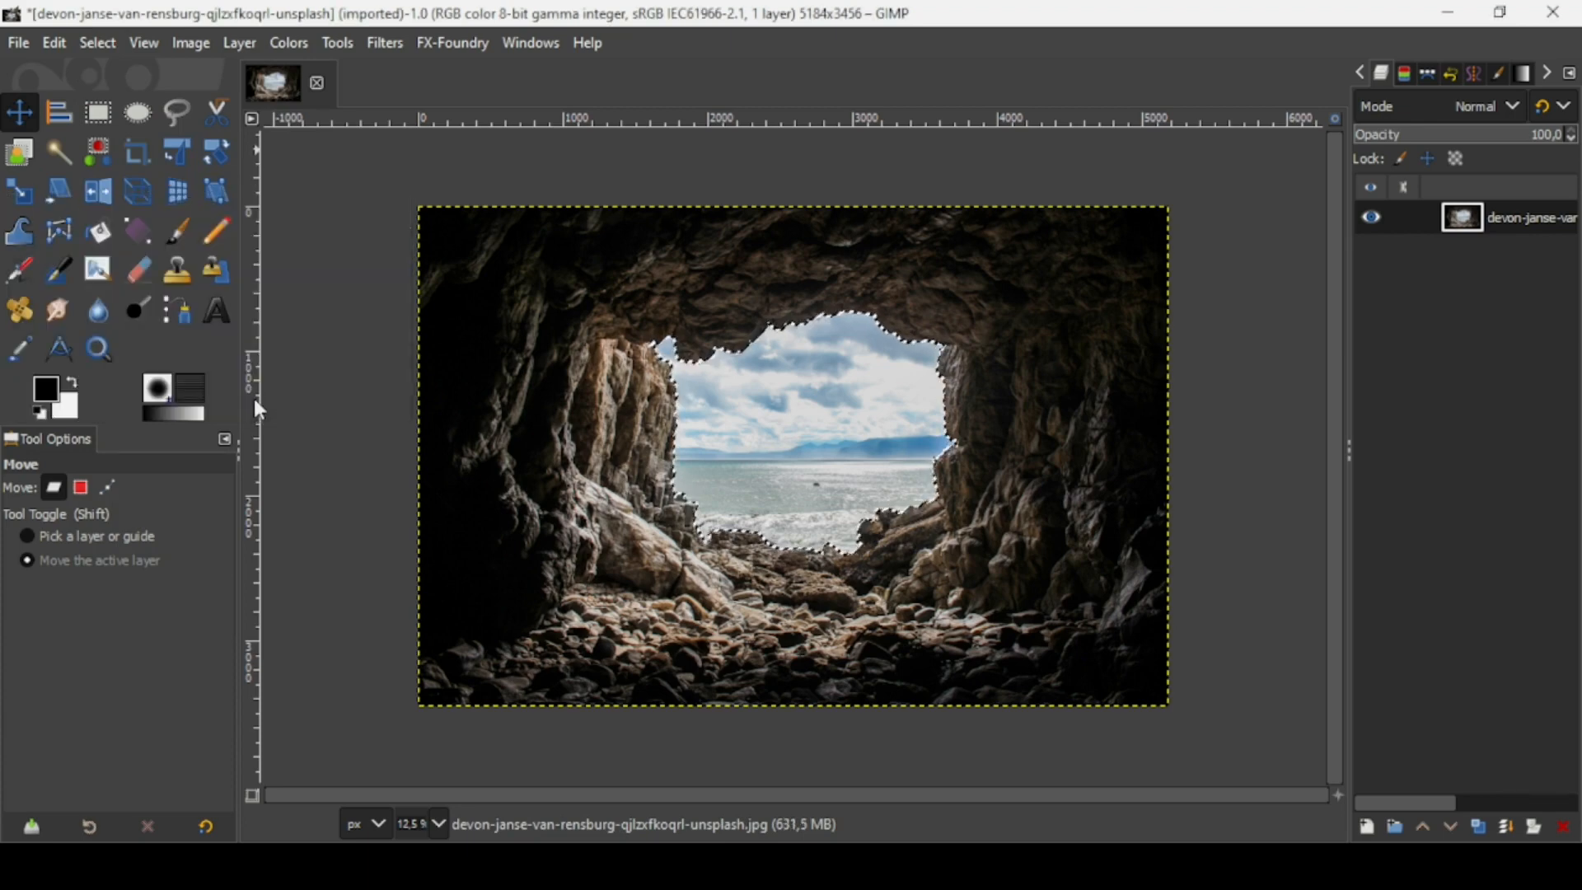
- Delete the selected sea and sky from the cave layer, and clear the selection
key("Delete")
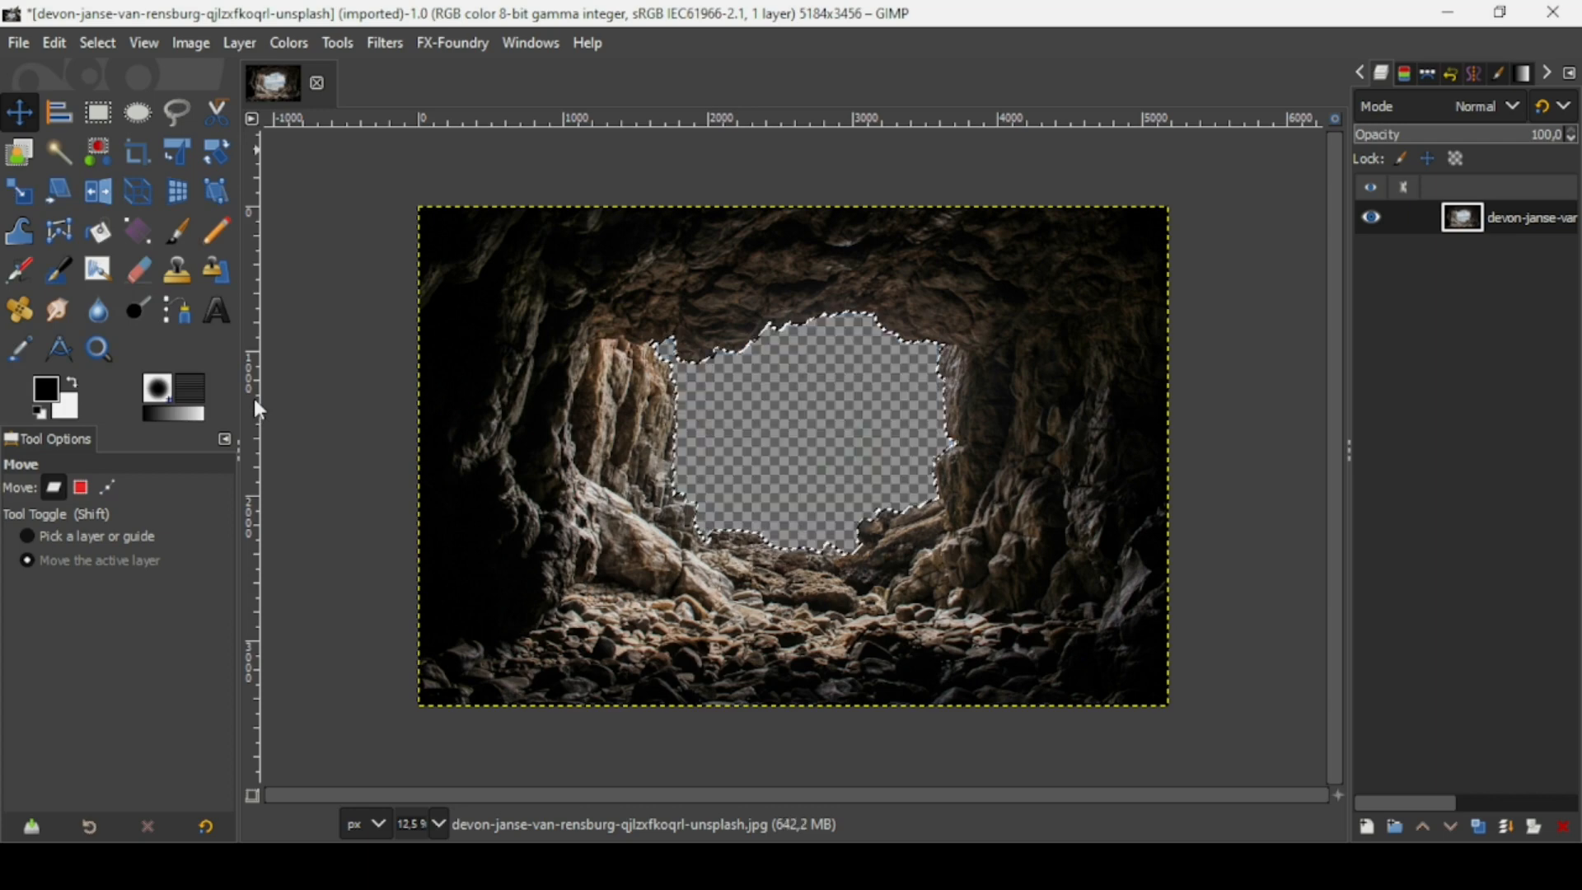
left_click(97, 42)
left_click(113, 105)
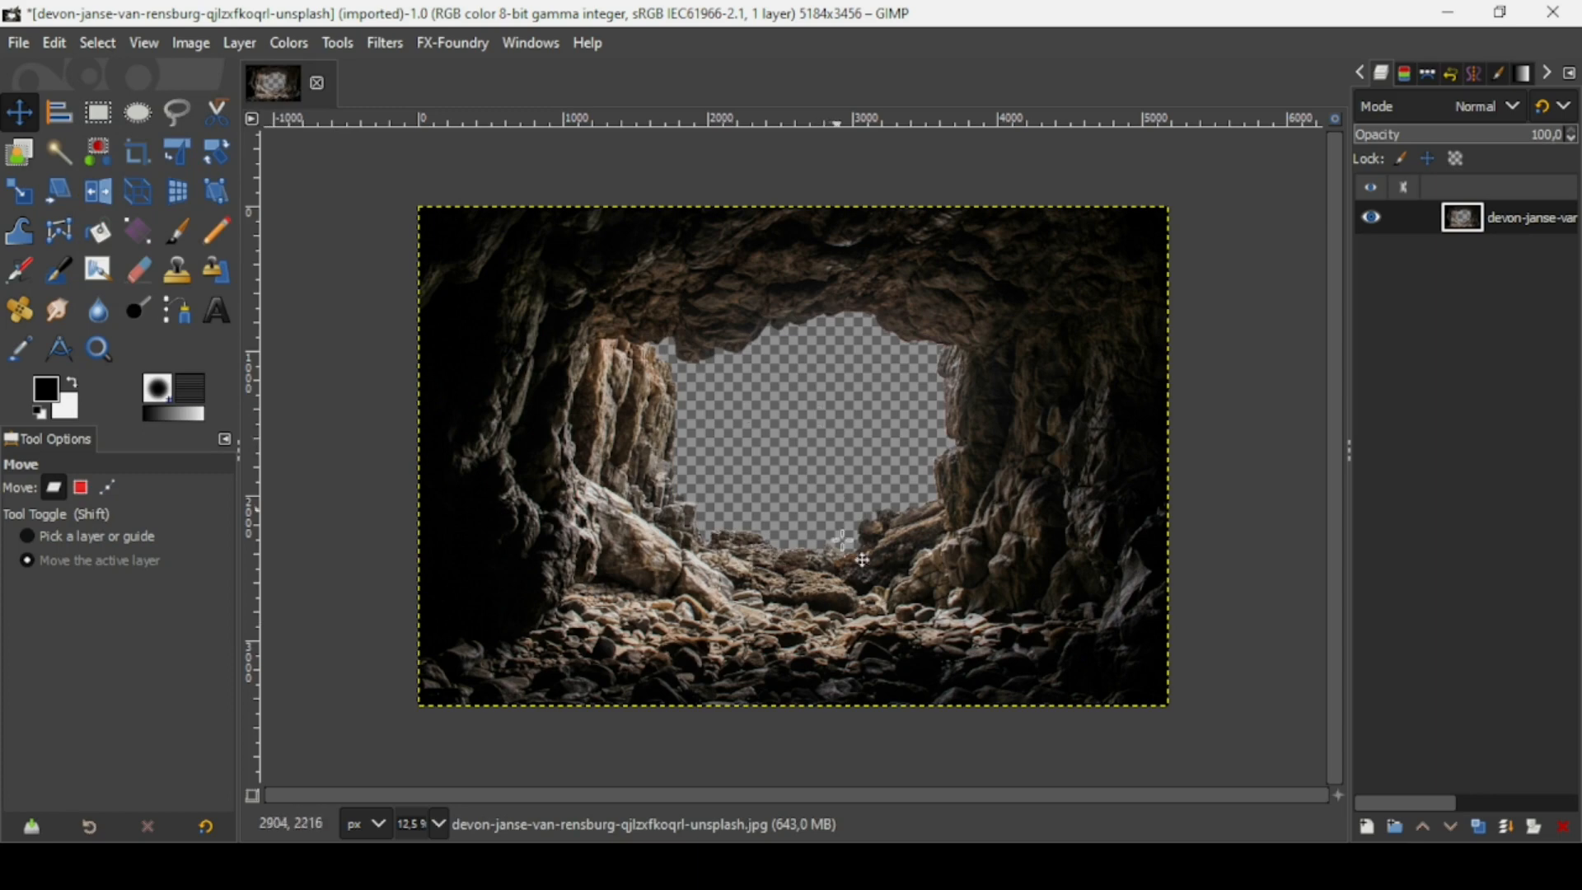
- Switch to File Explorer and bring the earth image, earth-g3a475519b_1920.jpg, into the GIMP composition as a new layer
key("alt+Tab")
left_click(421, 222)
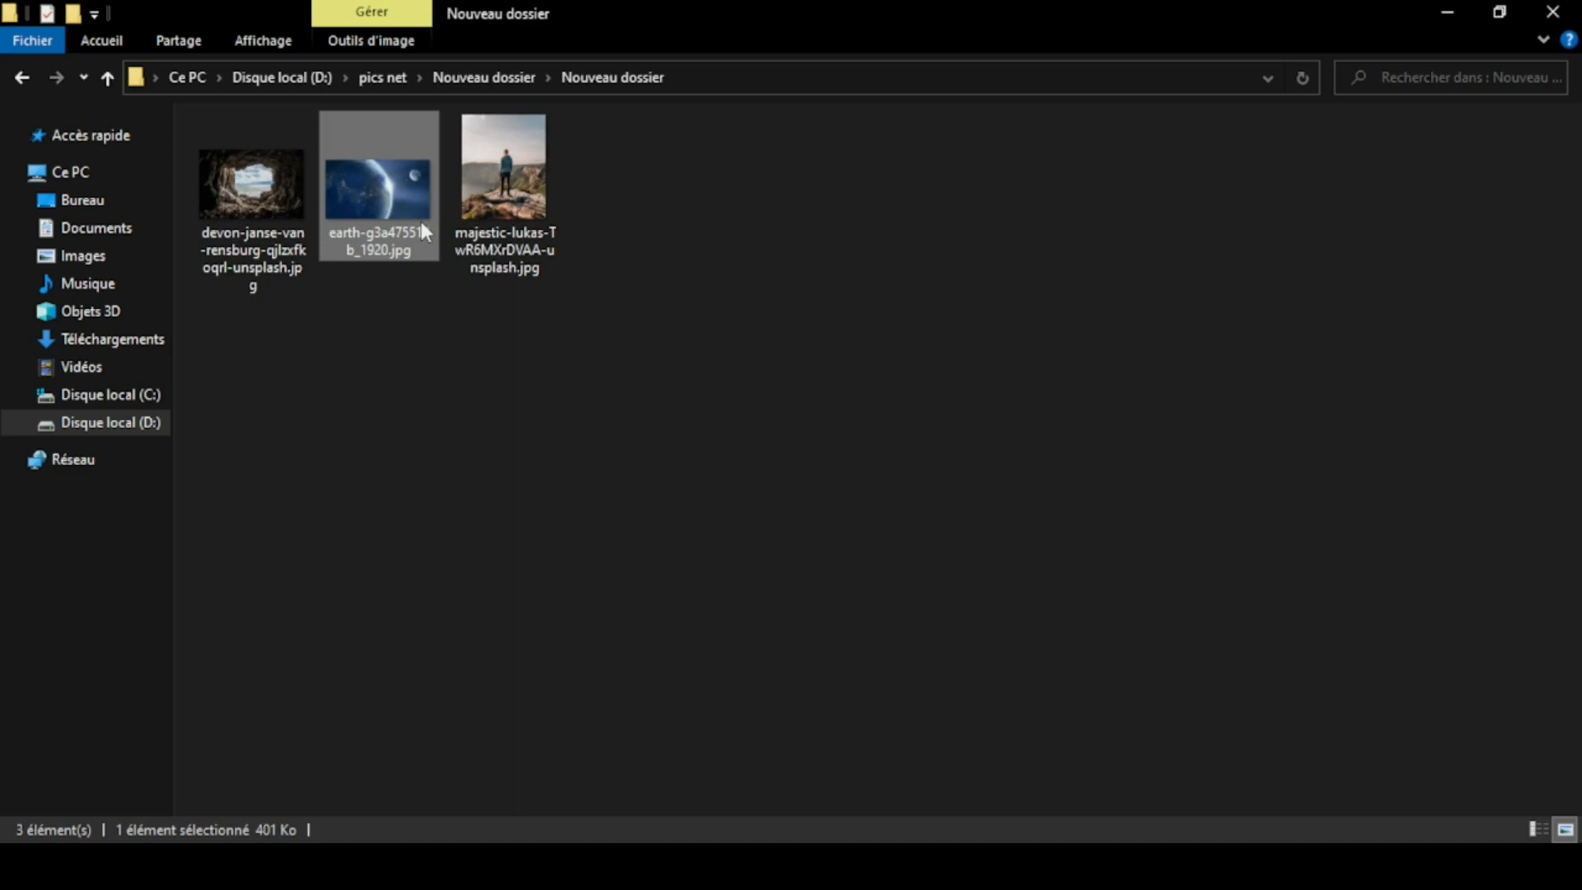
left_click_drag(412, 224, 953, 525)
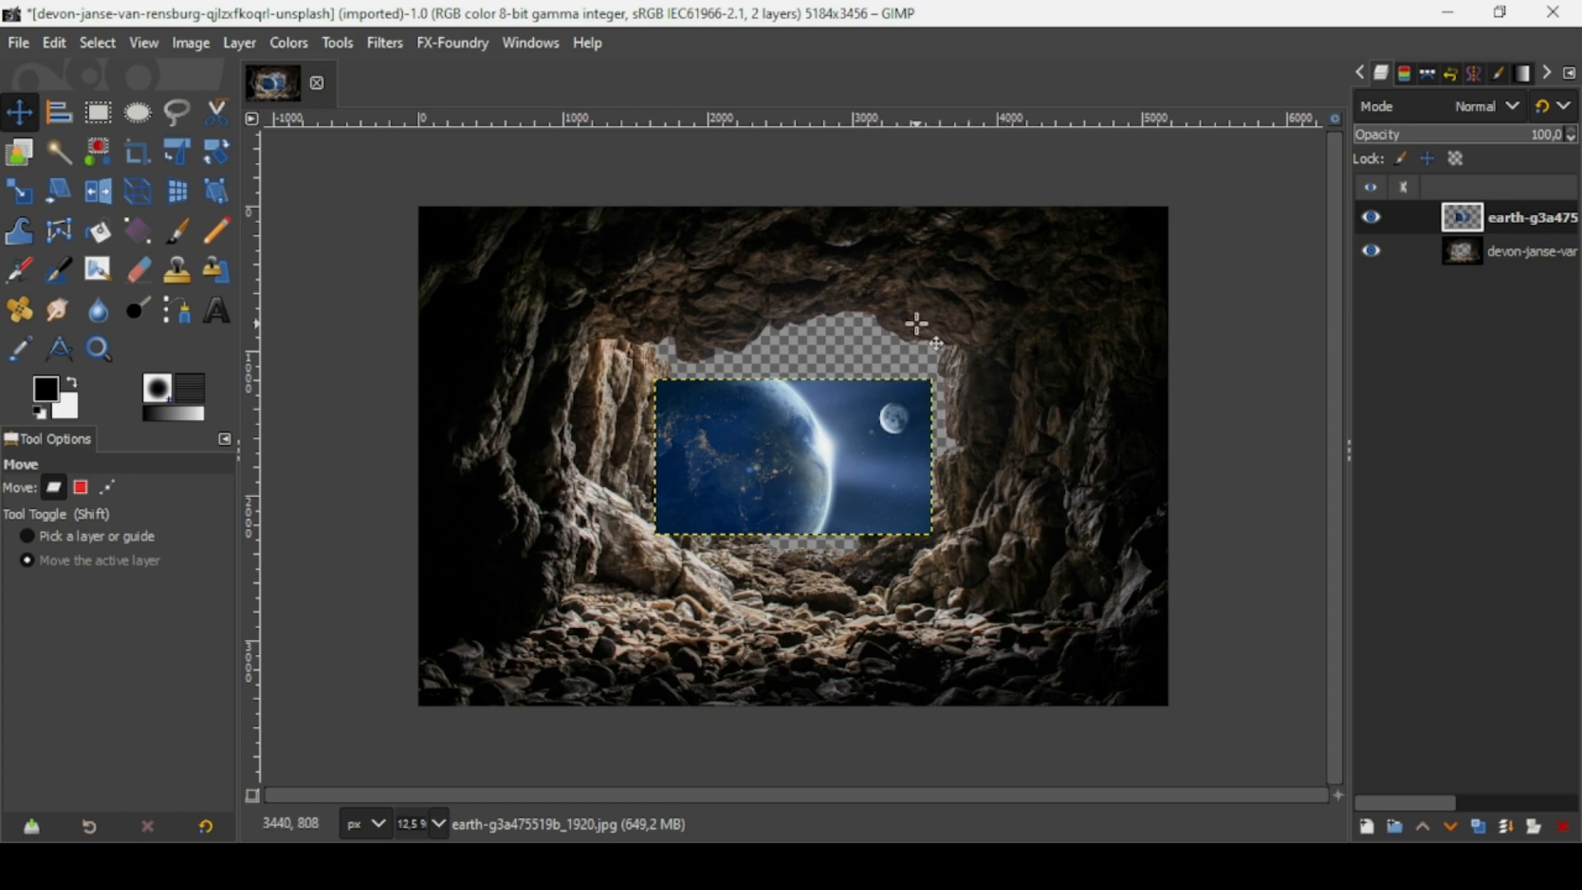
- Lower the earth layer's opacity to about 54.4 and scale it proportionally around its centre to about 4527 × 2546 pixels
left_click(14, 203)
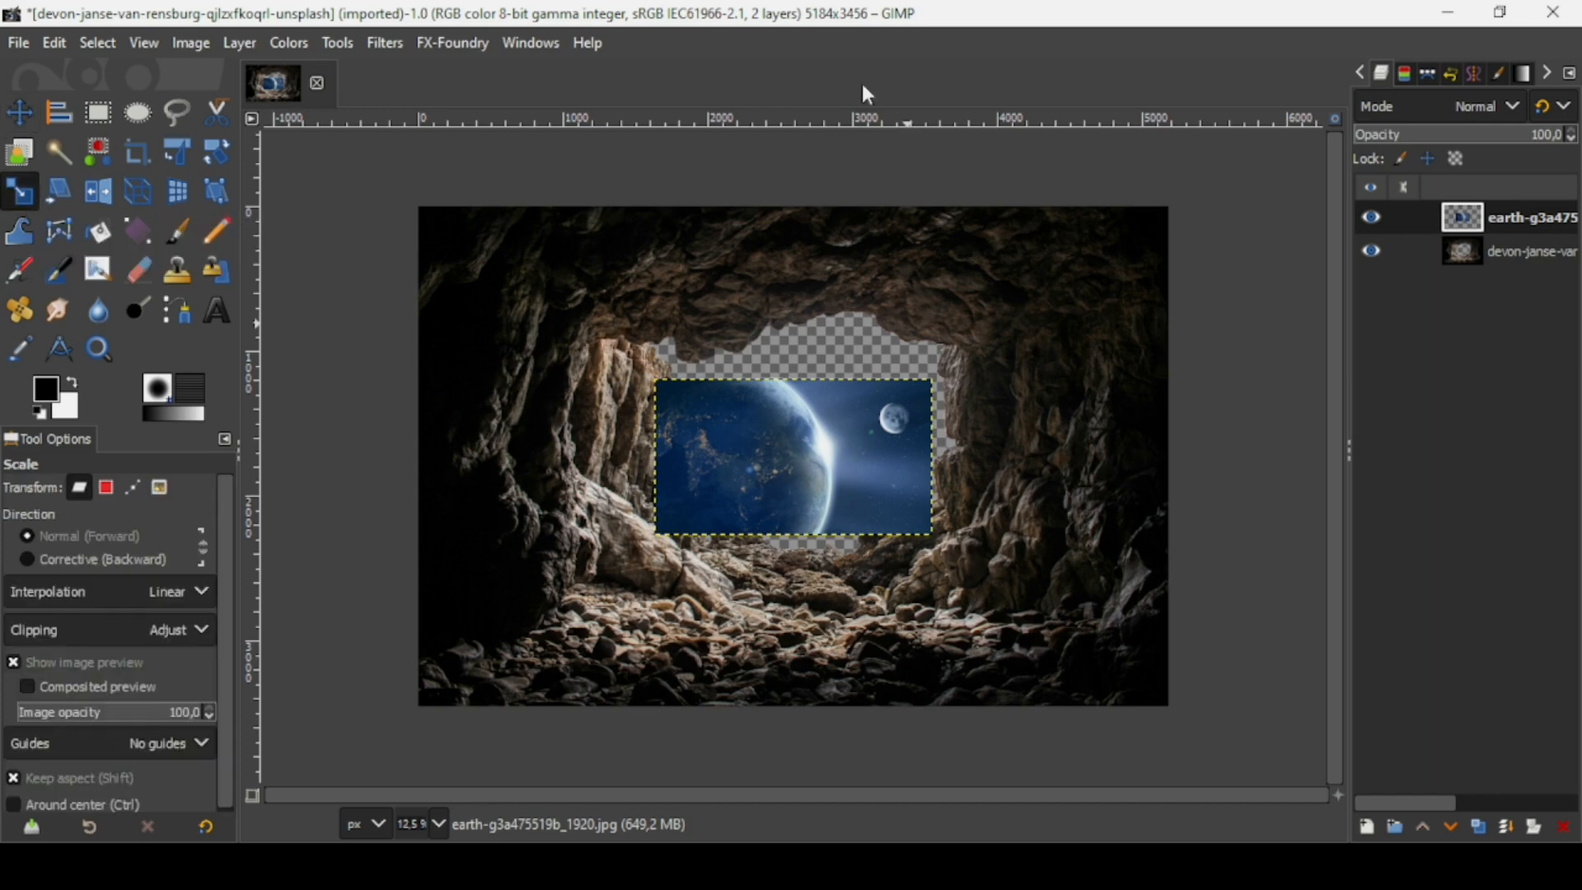
left_click(1479, 136)
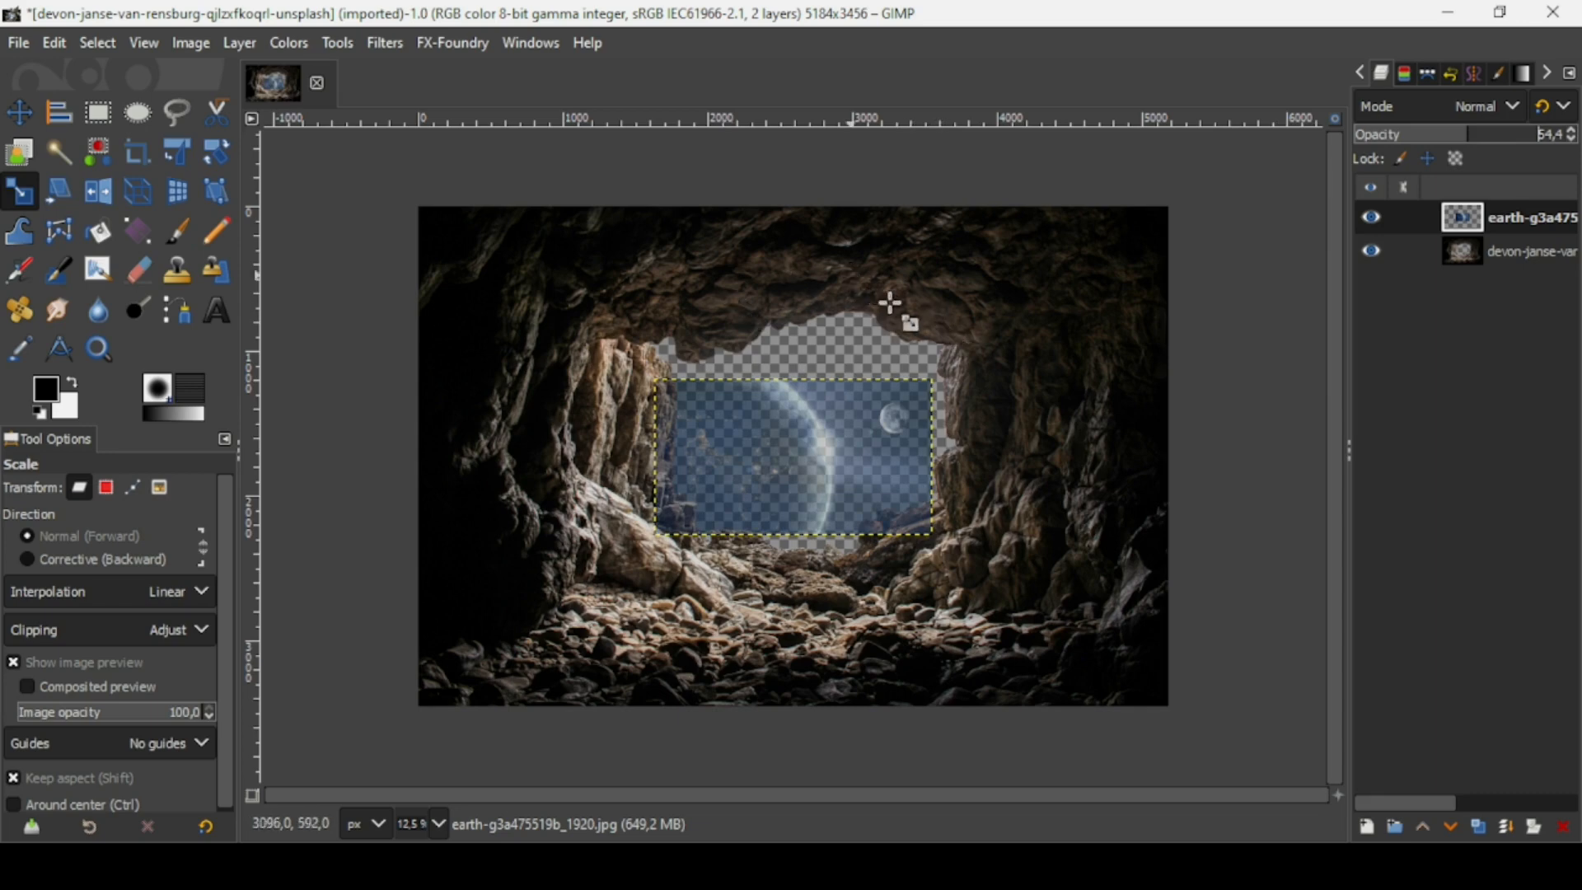
left_click(865, 447)
key("ctrl")
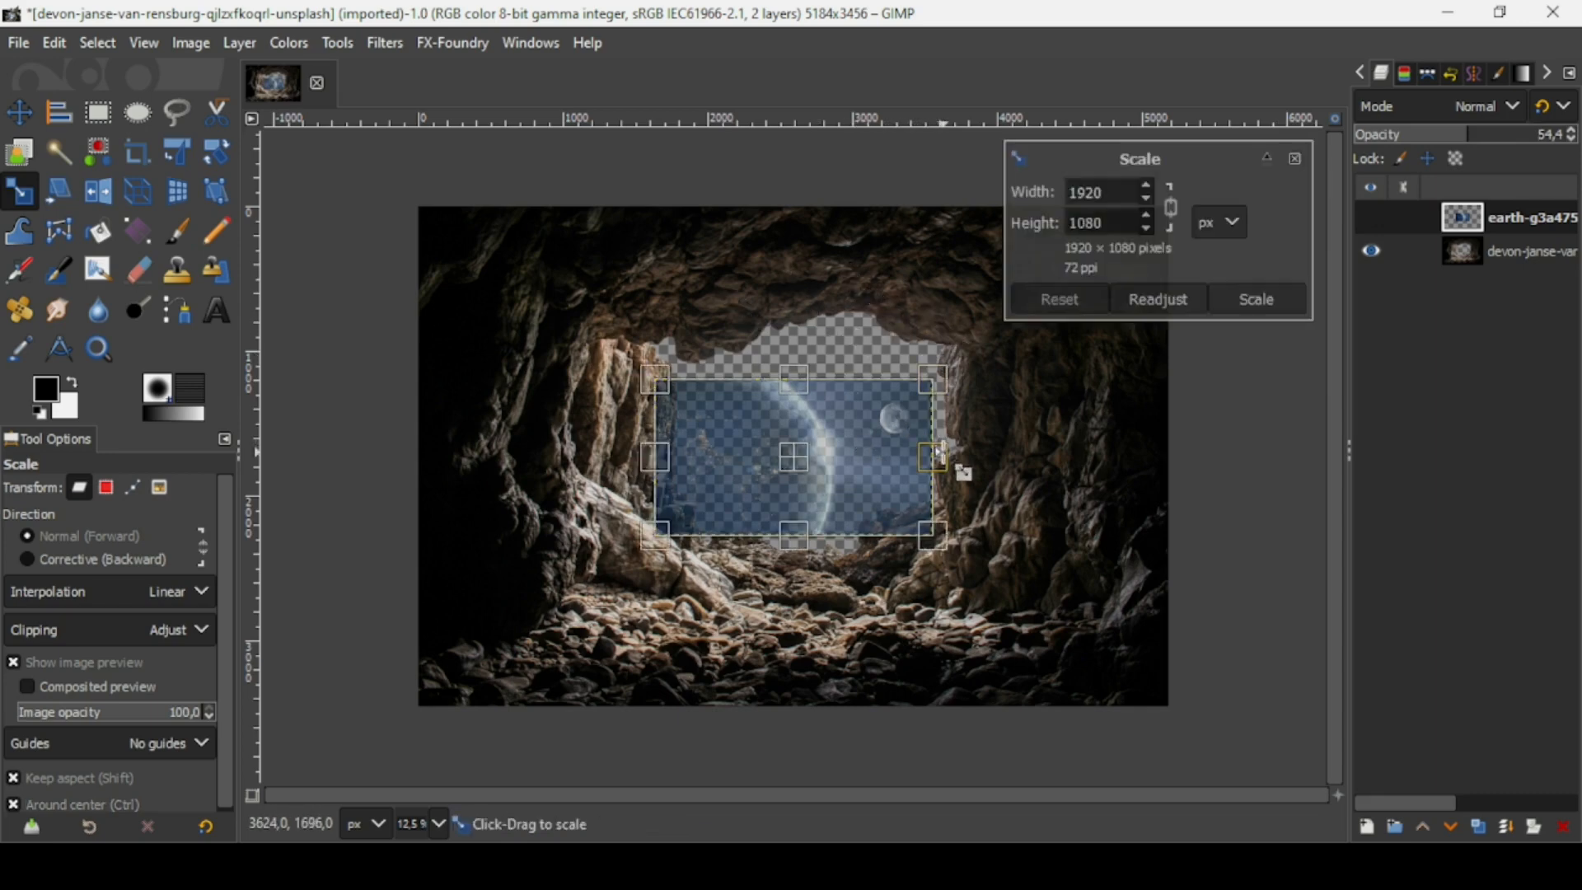
left_click_drag(941, 451, 1114, 467)
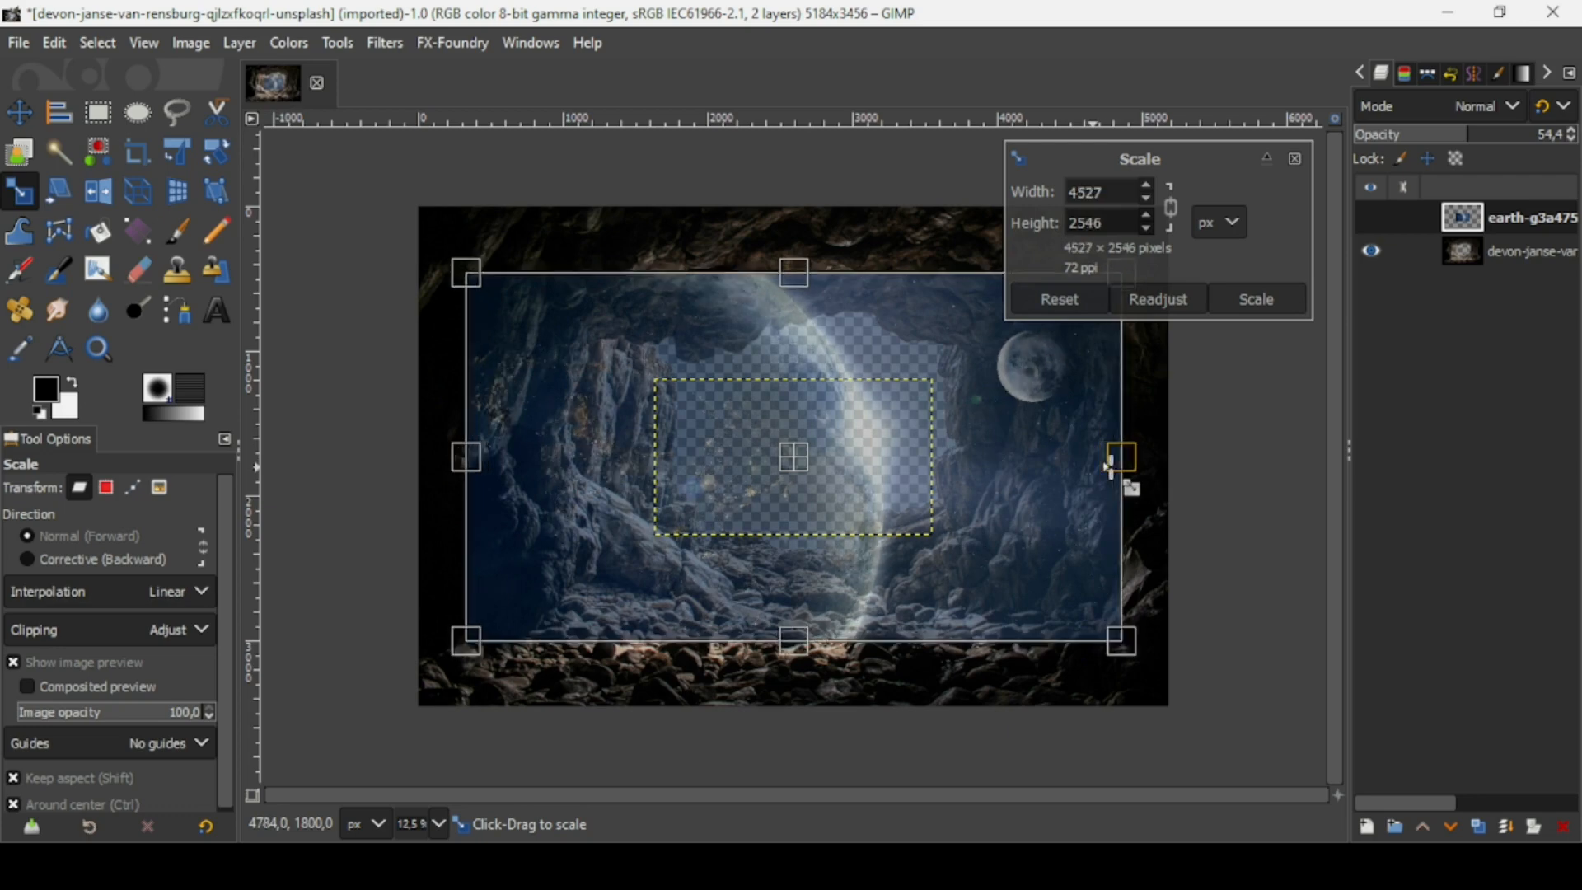
key("Return")
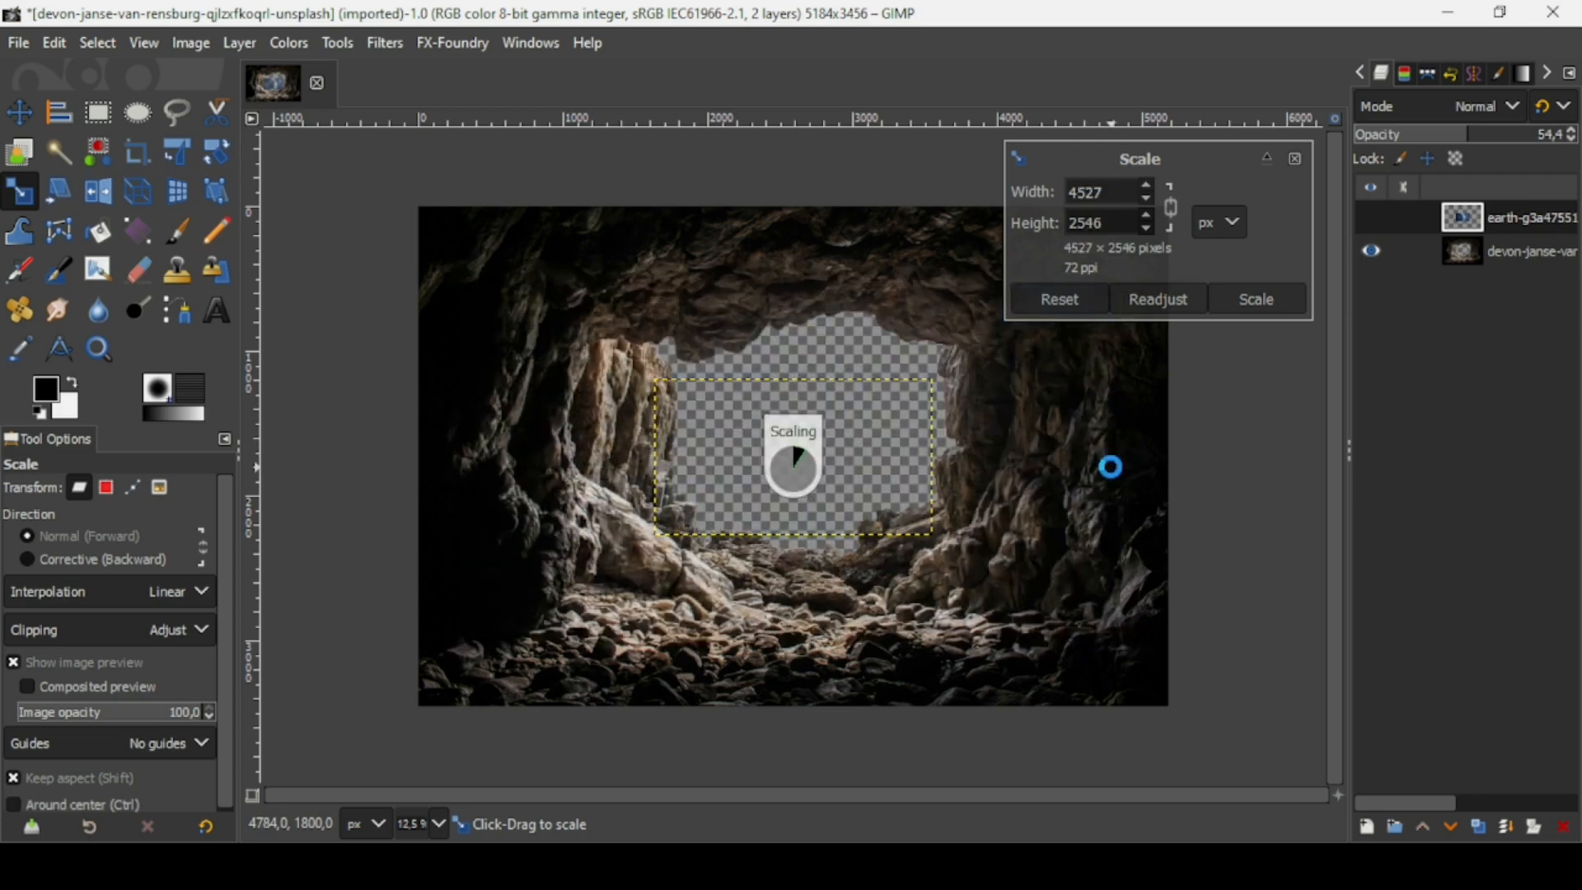
- Restore the earth layer's opacity to 100 and place it below the cave layer
left_click(1494, 141)
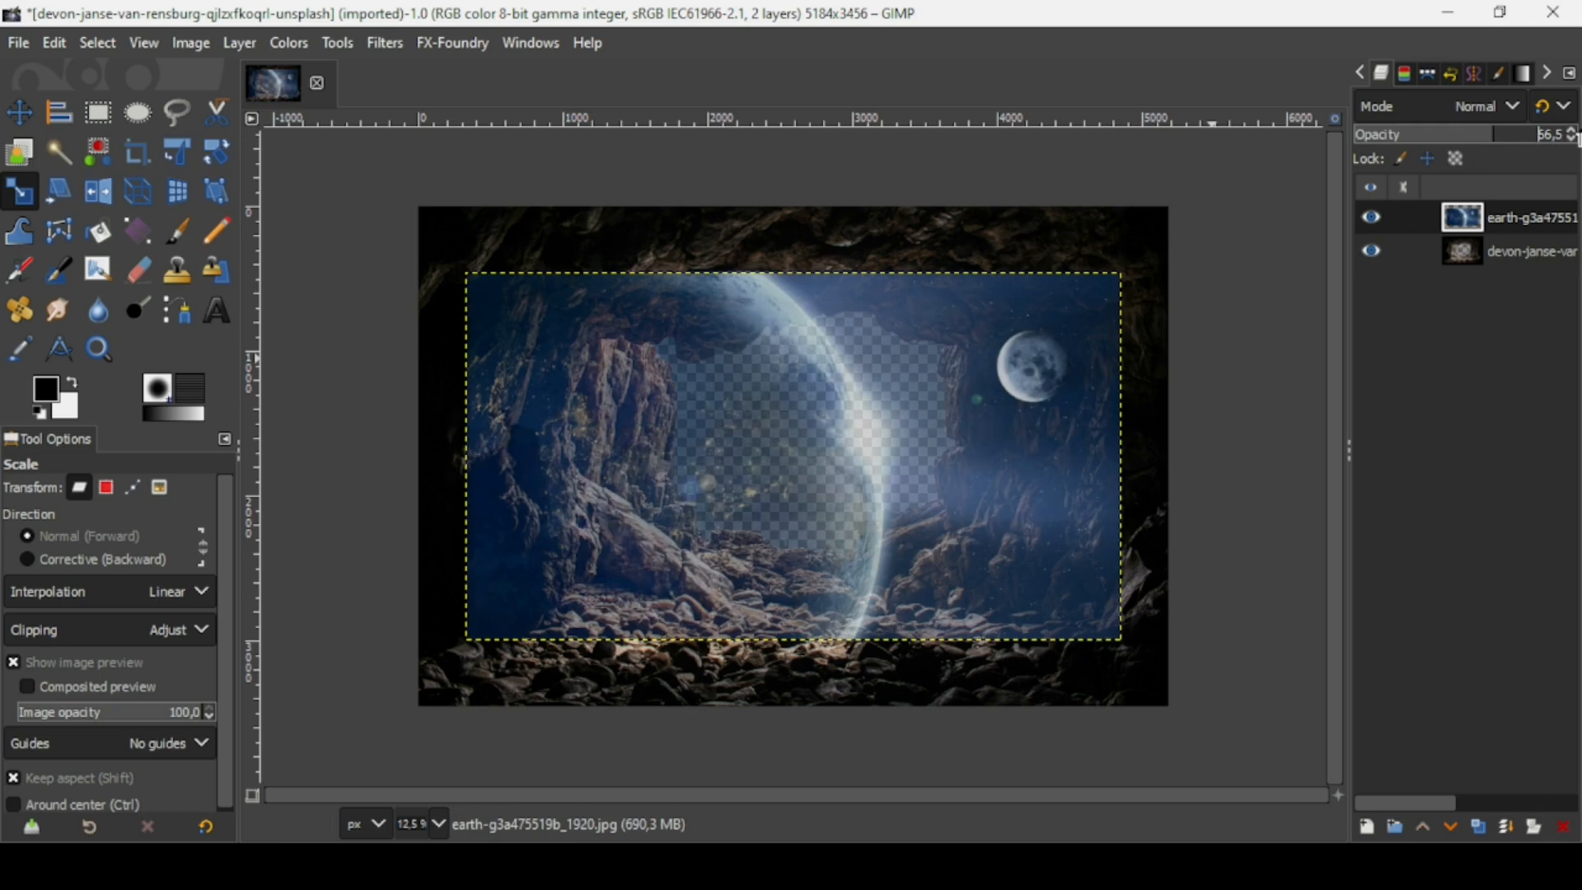
left_click(1570, 134)
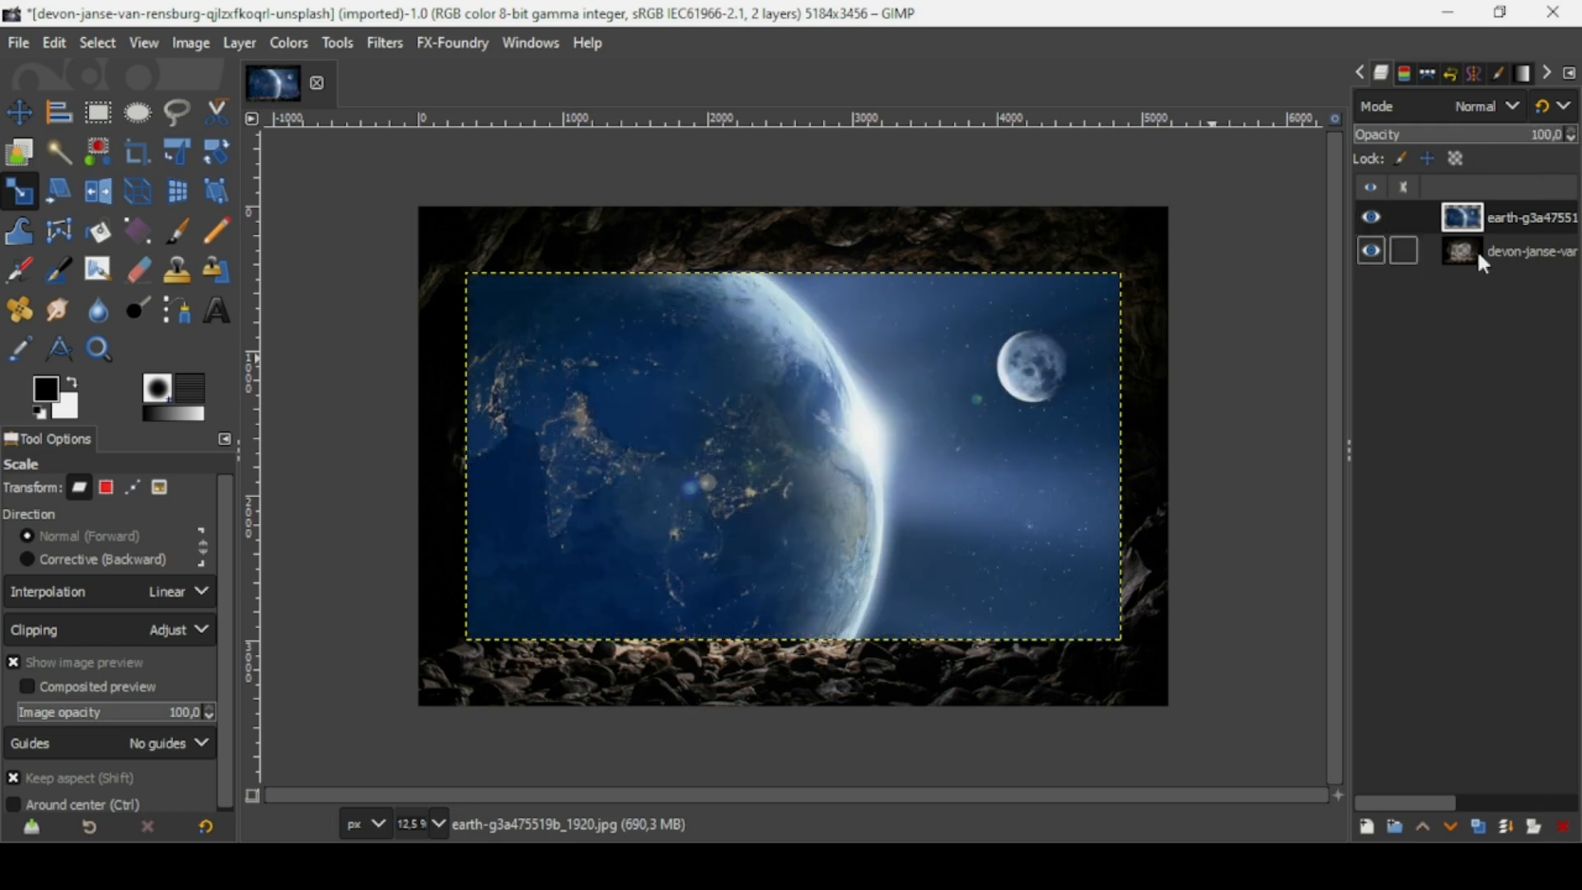
left_click(1445, 826)
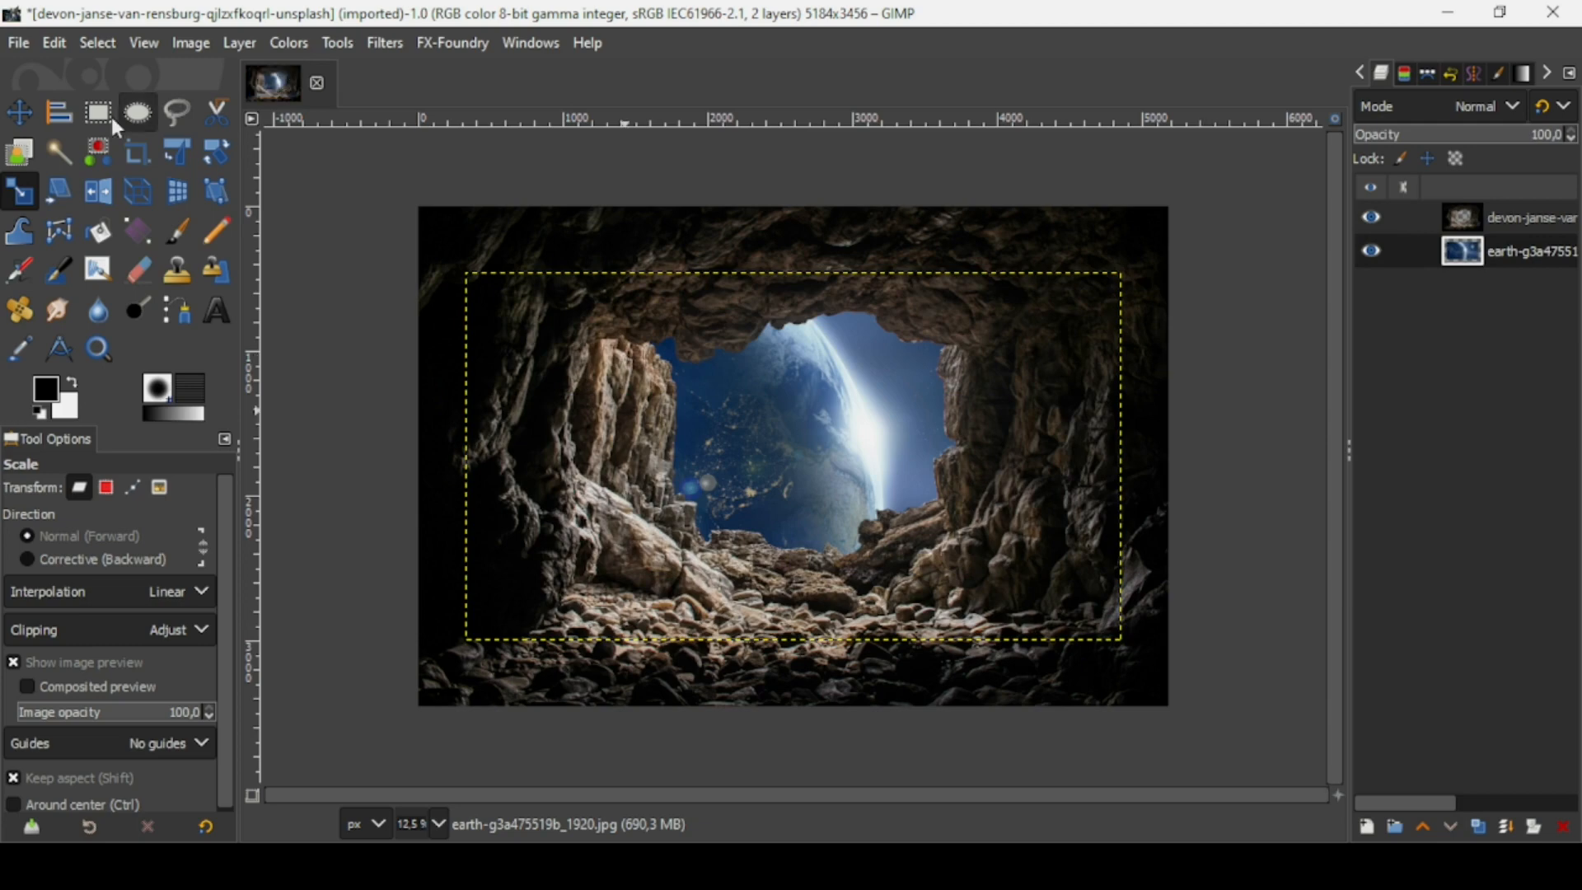
- Move the earth layer left so that both the planet's edge and the moon show through the cave opening
left_click(10, 121)
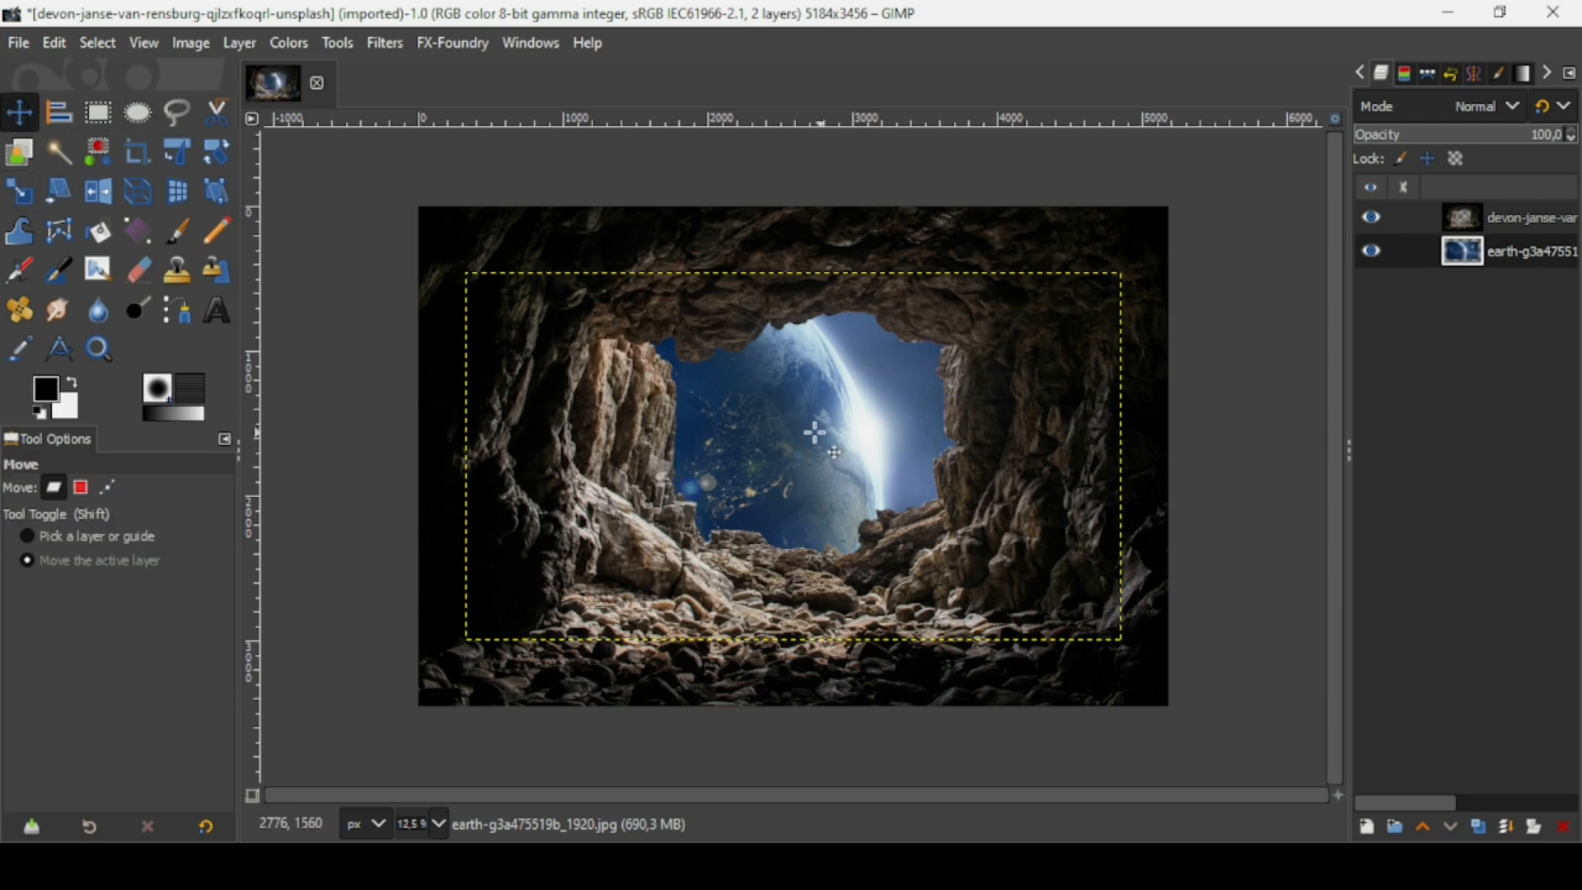
left_click_drag(815, 433, 724, 431)
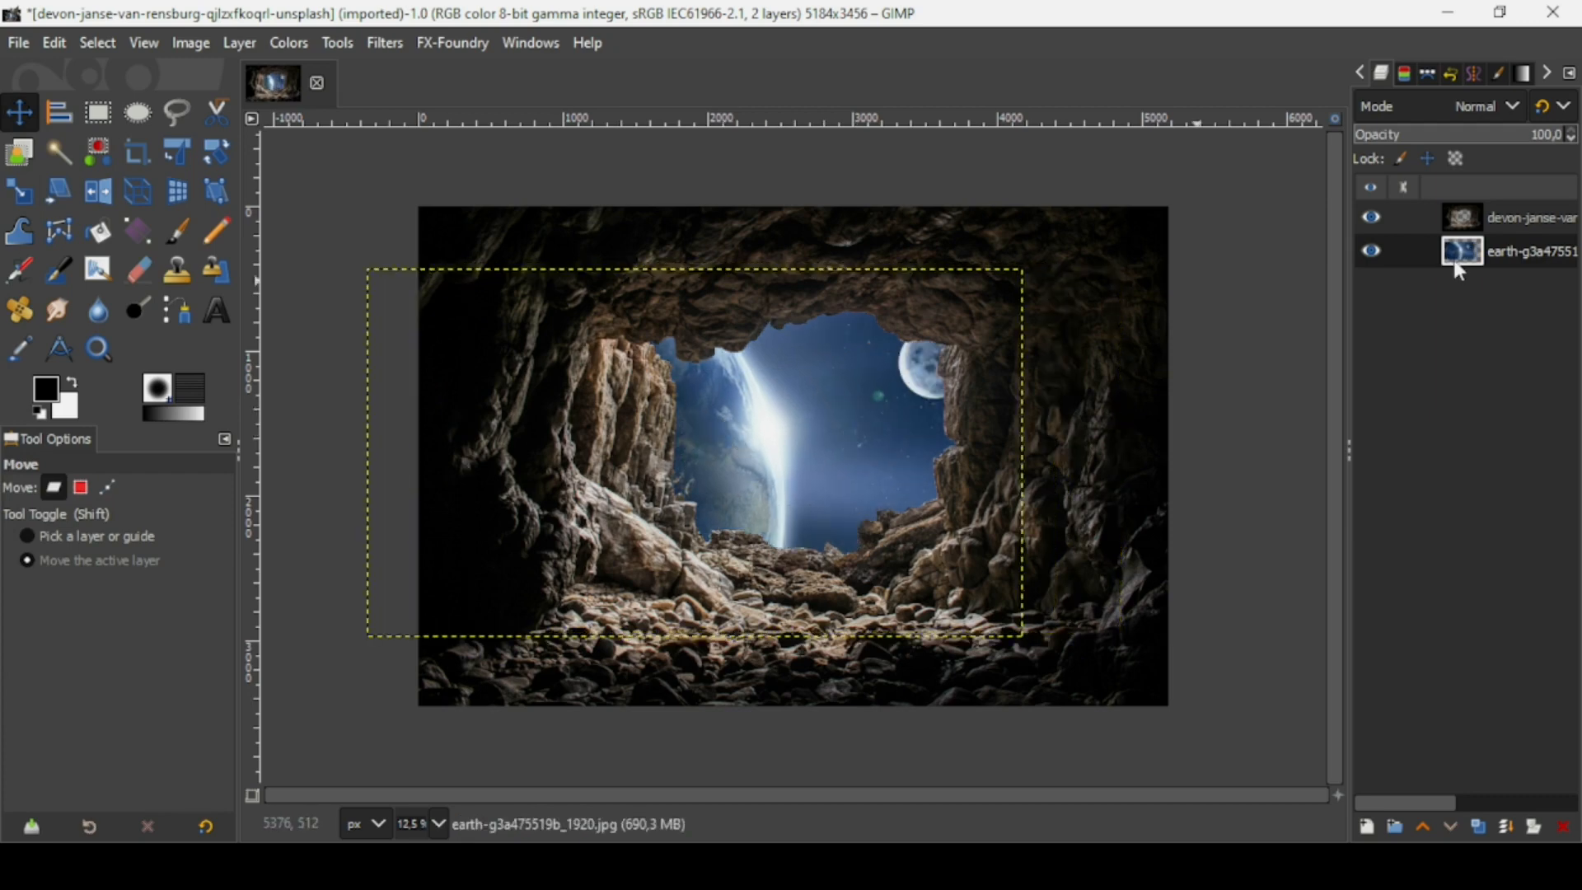
- Fit the earth layer to the image size and reduce its saturation to -34.8 with Hue-Saturation
right_click(1489, 254)
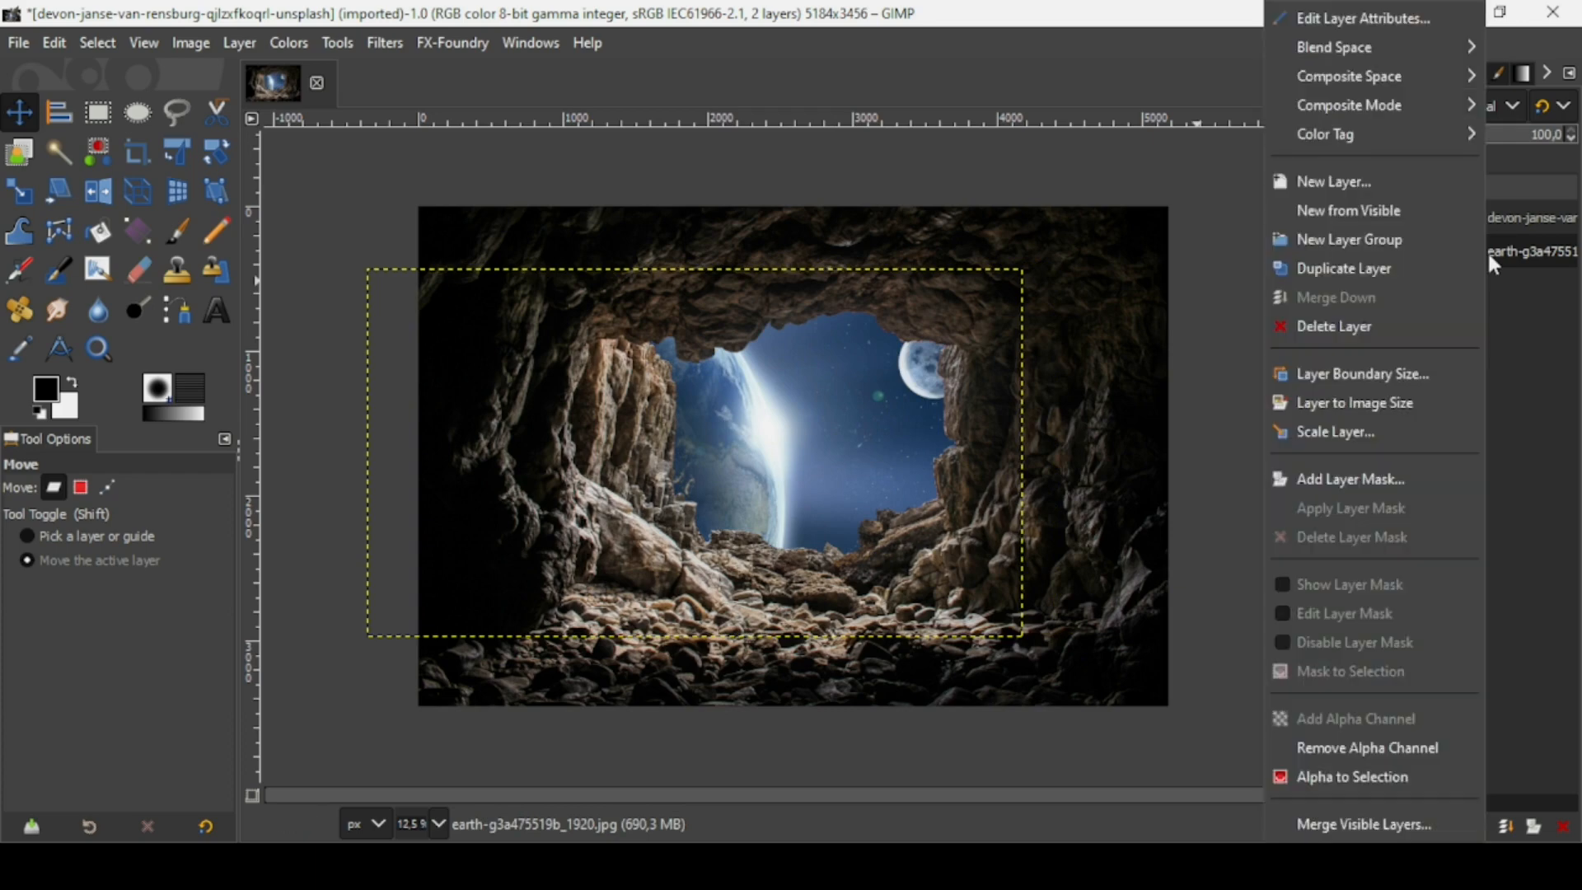
left_click(1400, 399)
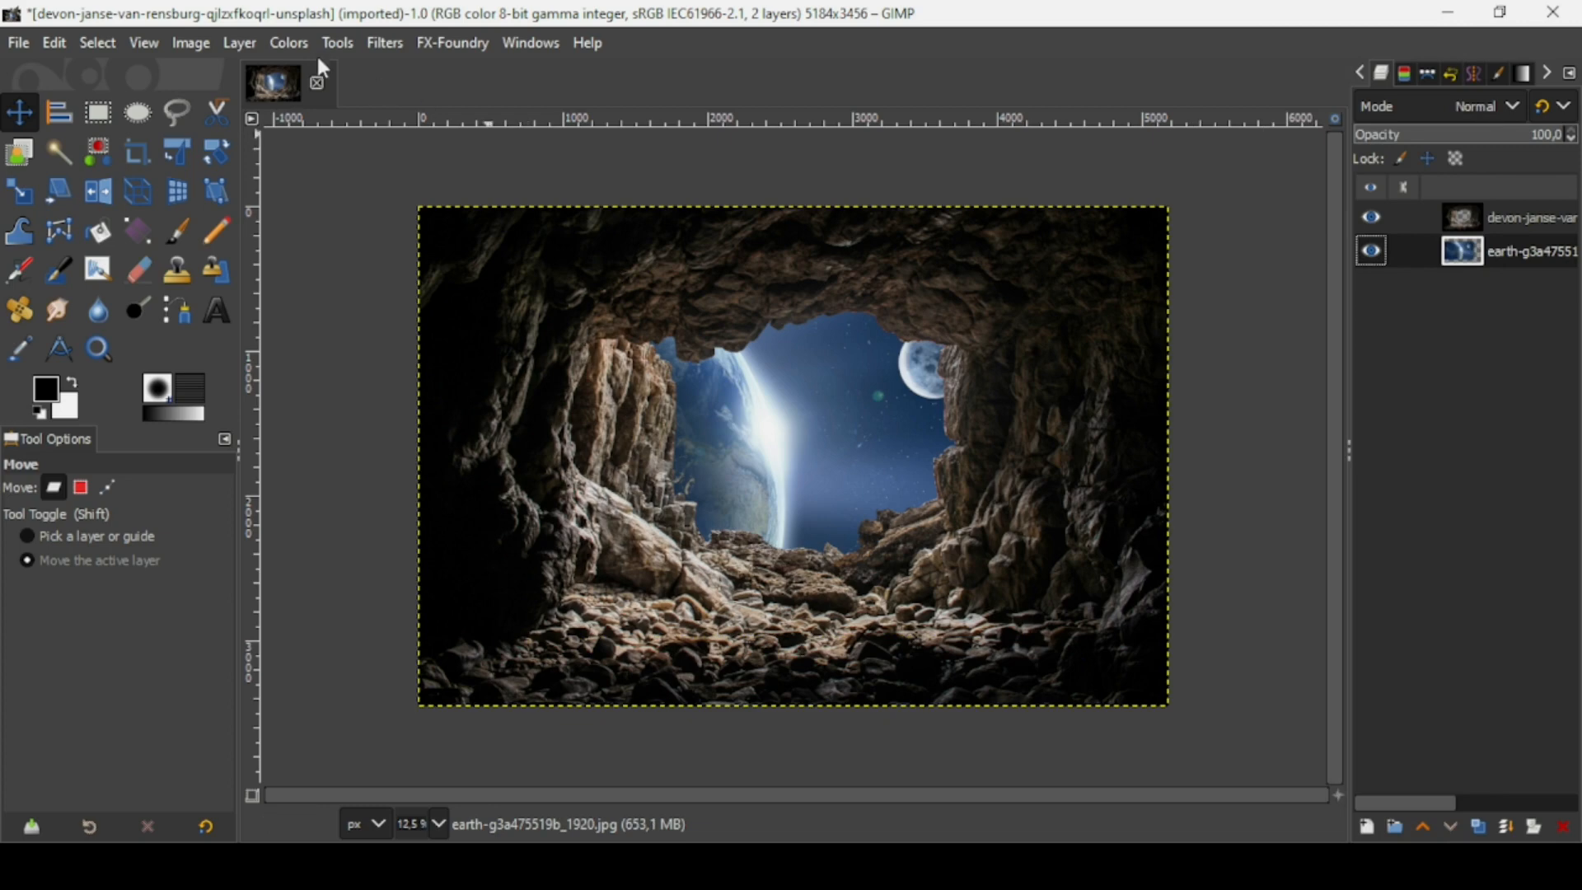
left_click(287, 46)
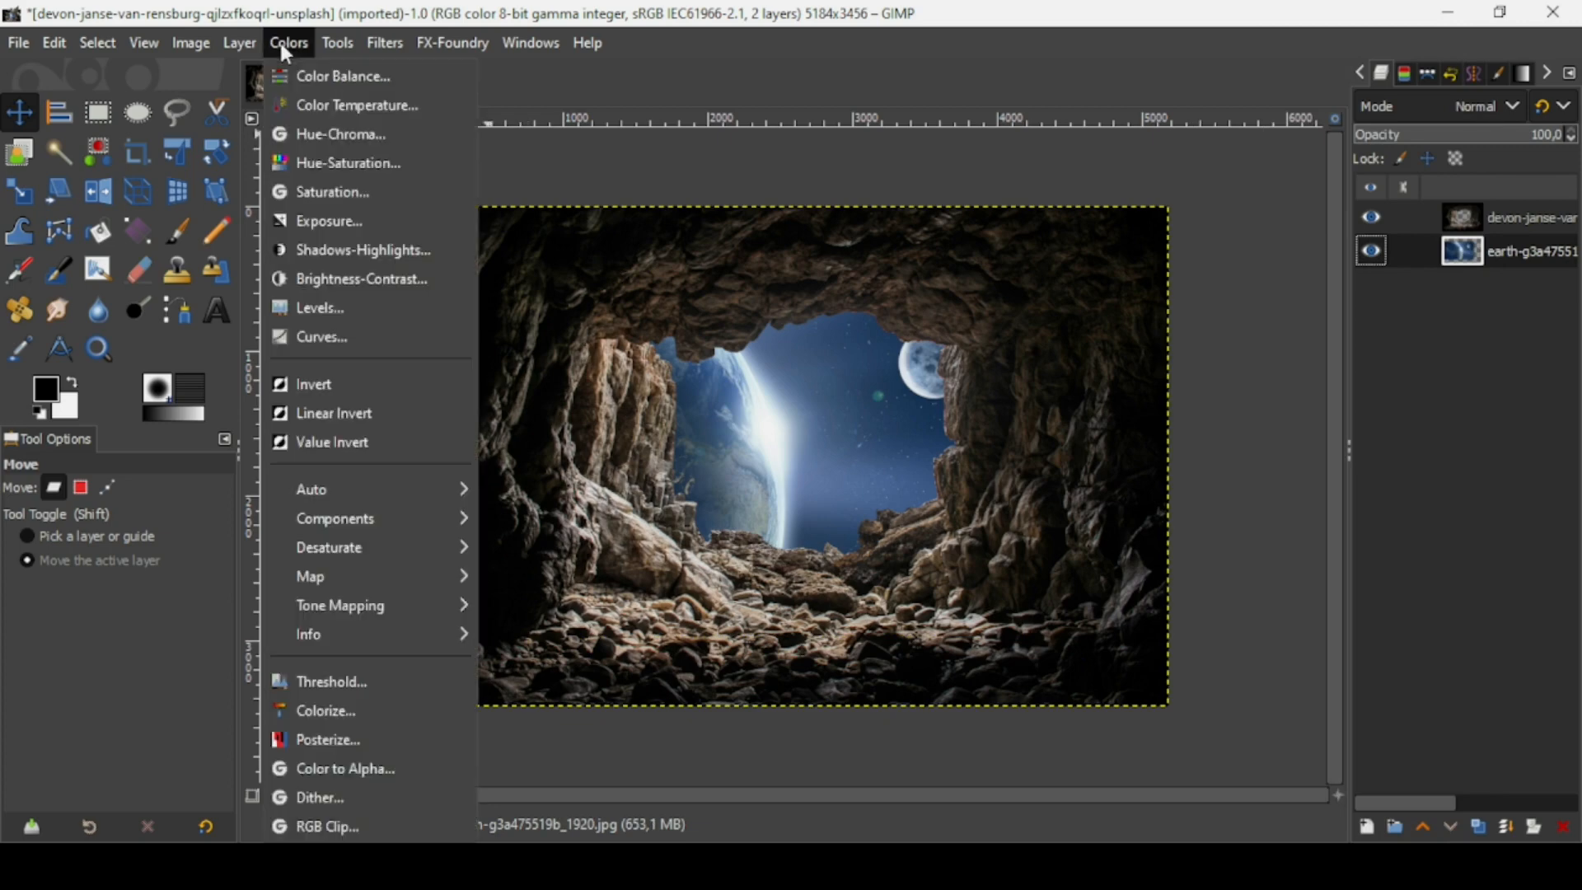
left_click(320, 158)
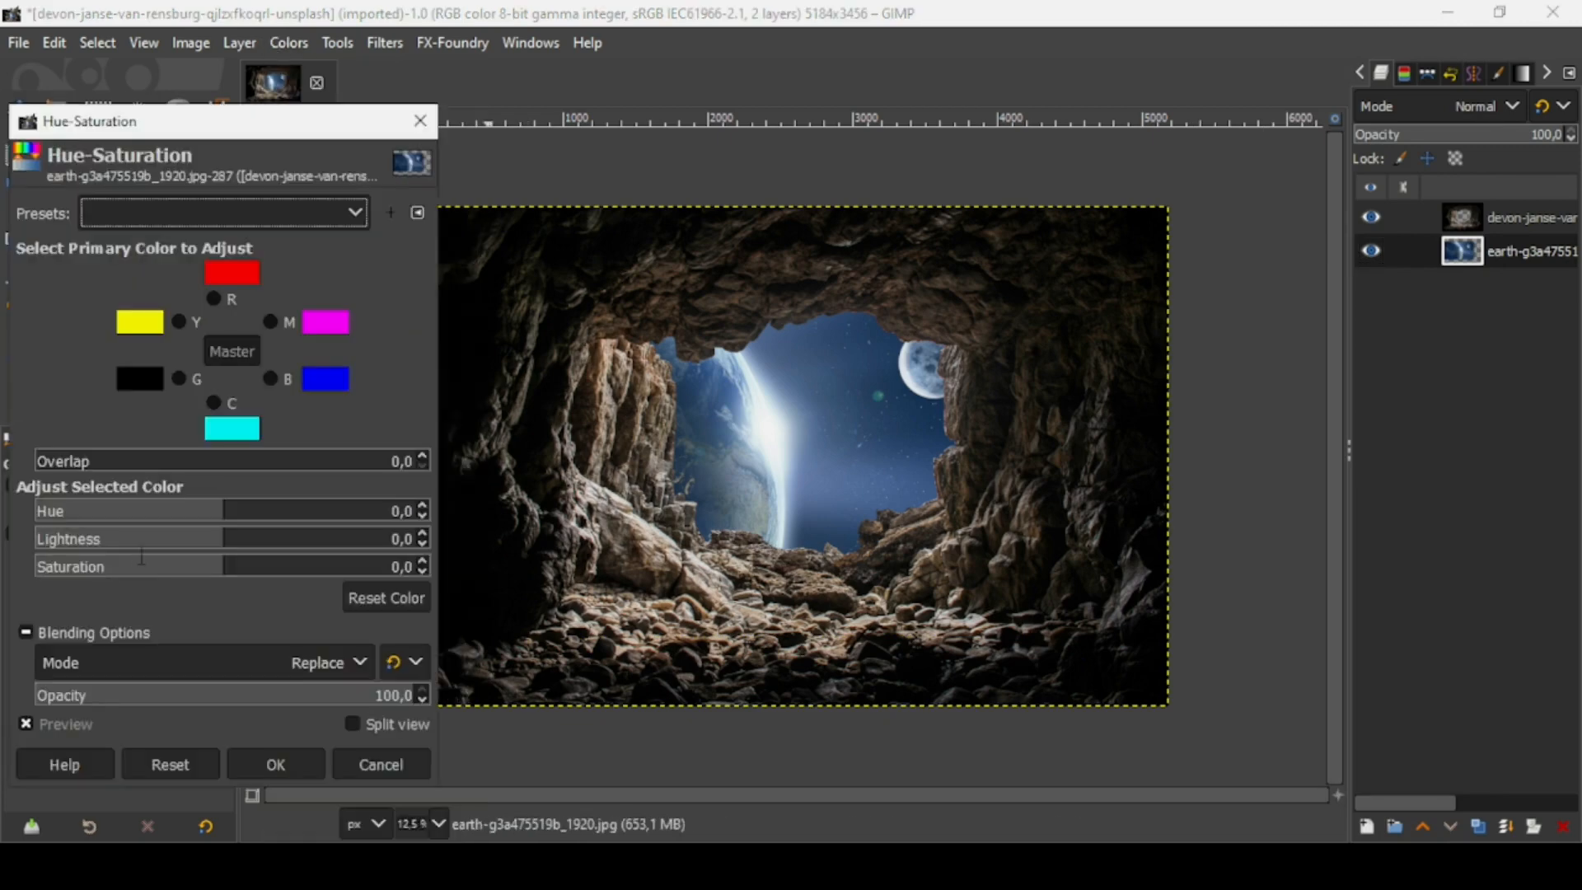
left_click(137, 569)
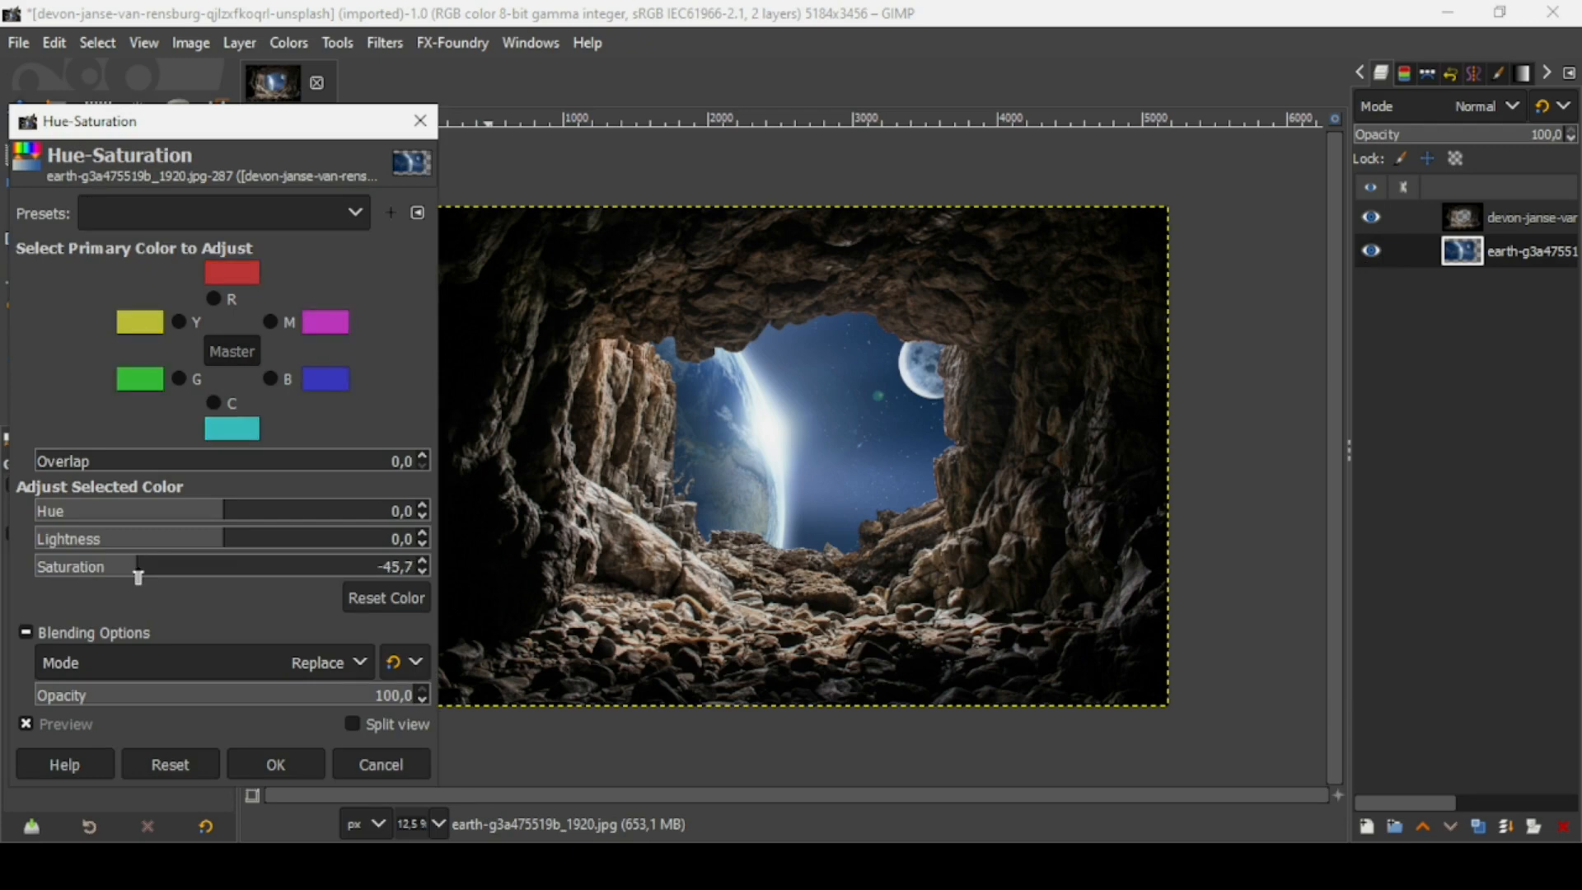
left_click_drag(140, 577, 159, 579)
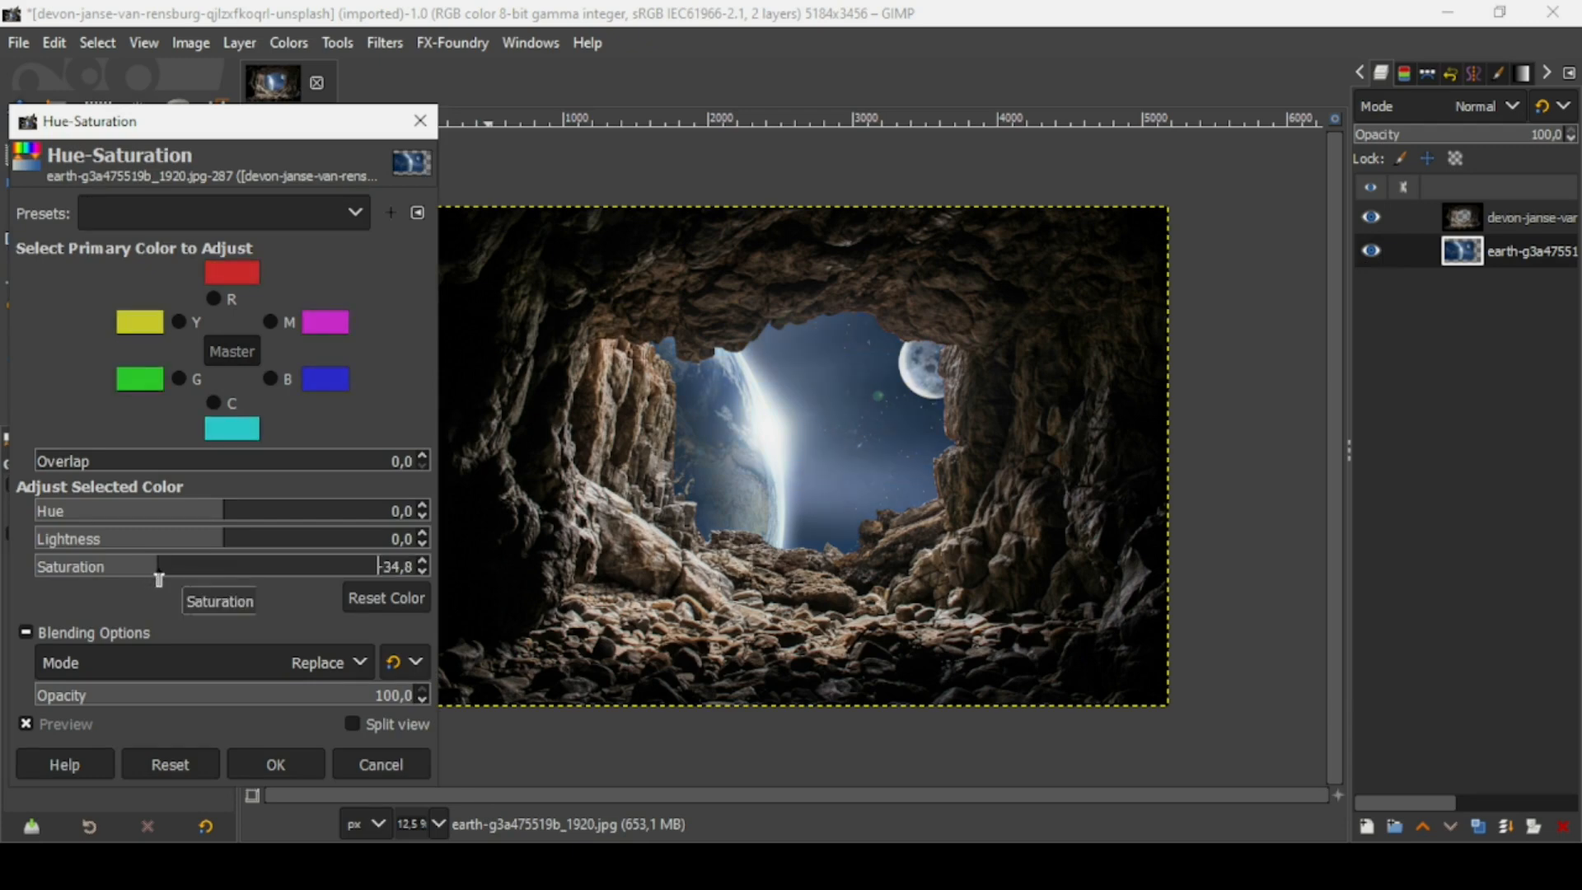
left_click(284, 763)
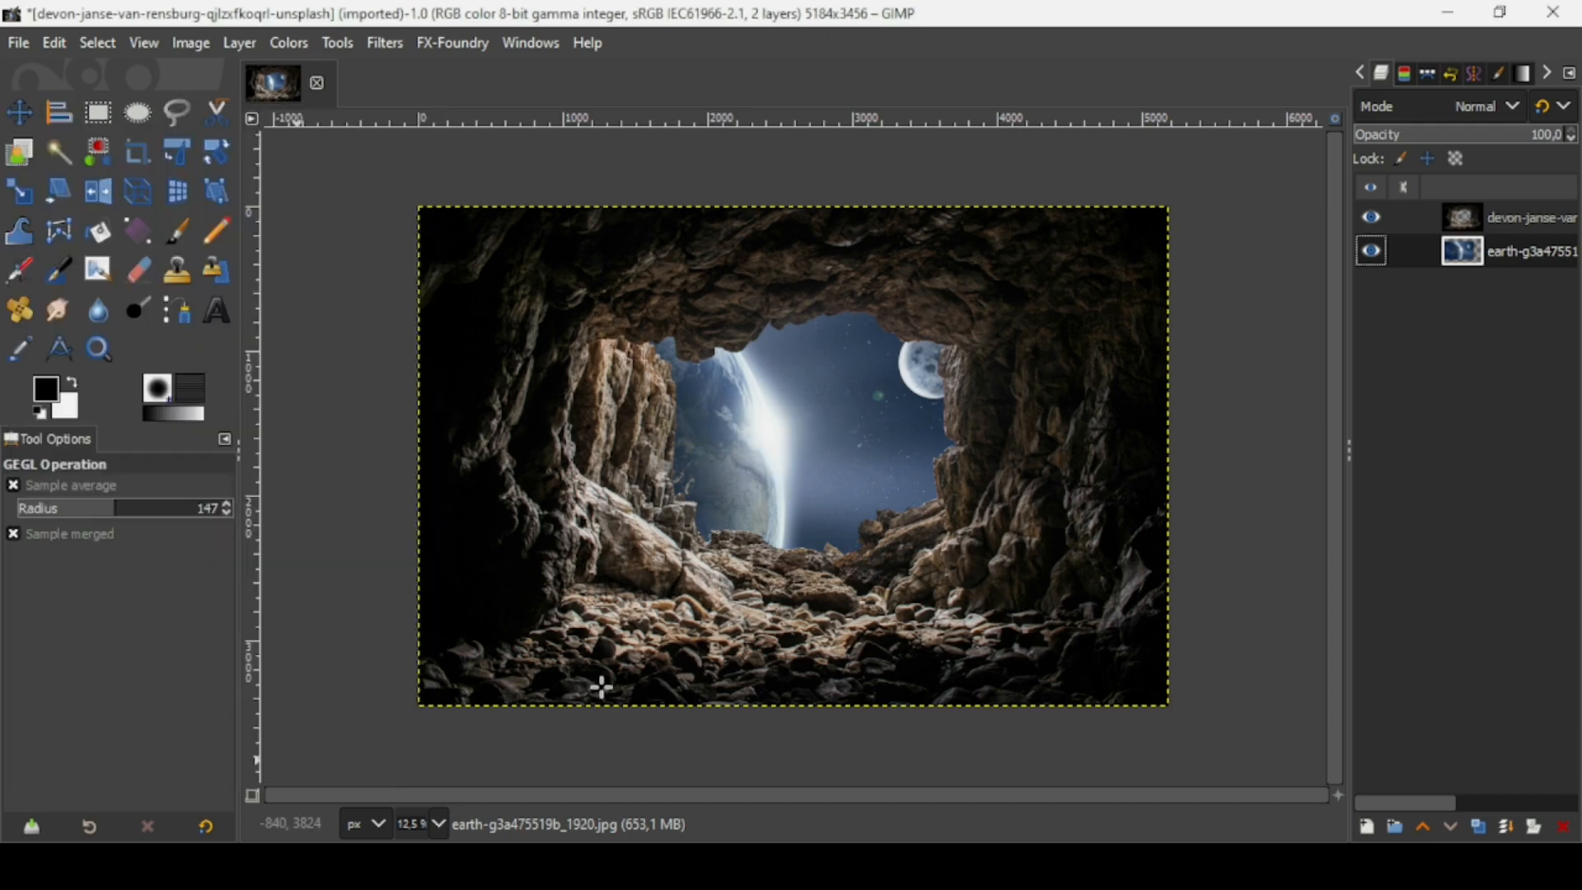
- Reduce the cave layer's saturation to -37.8 with Hue-Saturation
left_click(1463, 219)
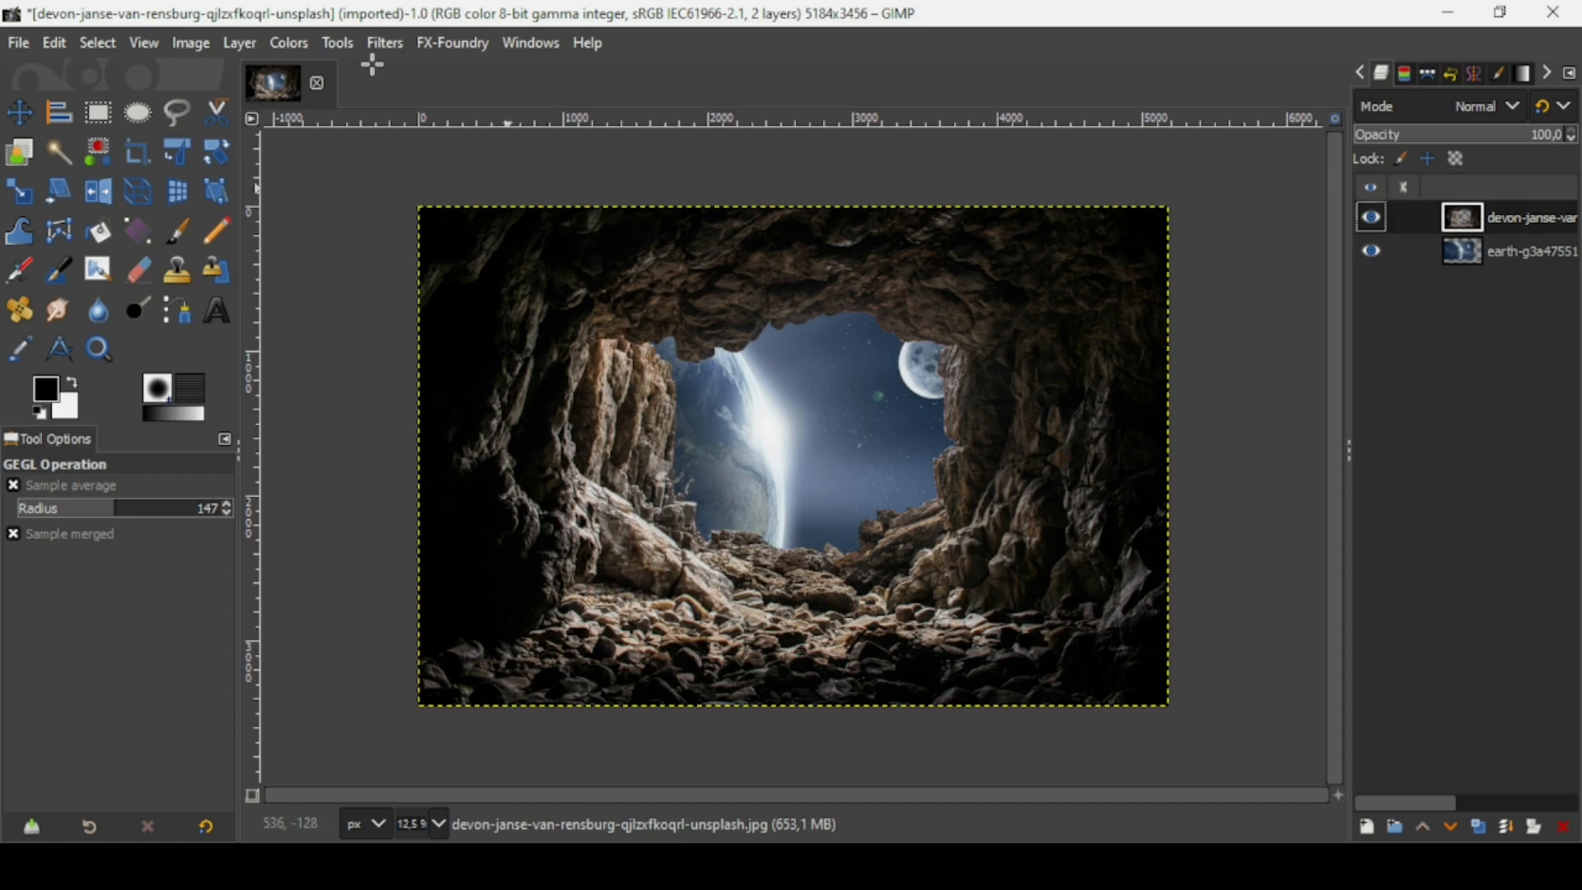
left_click(290, 42)
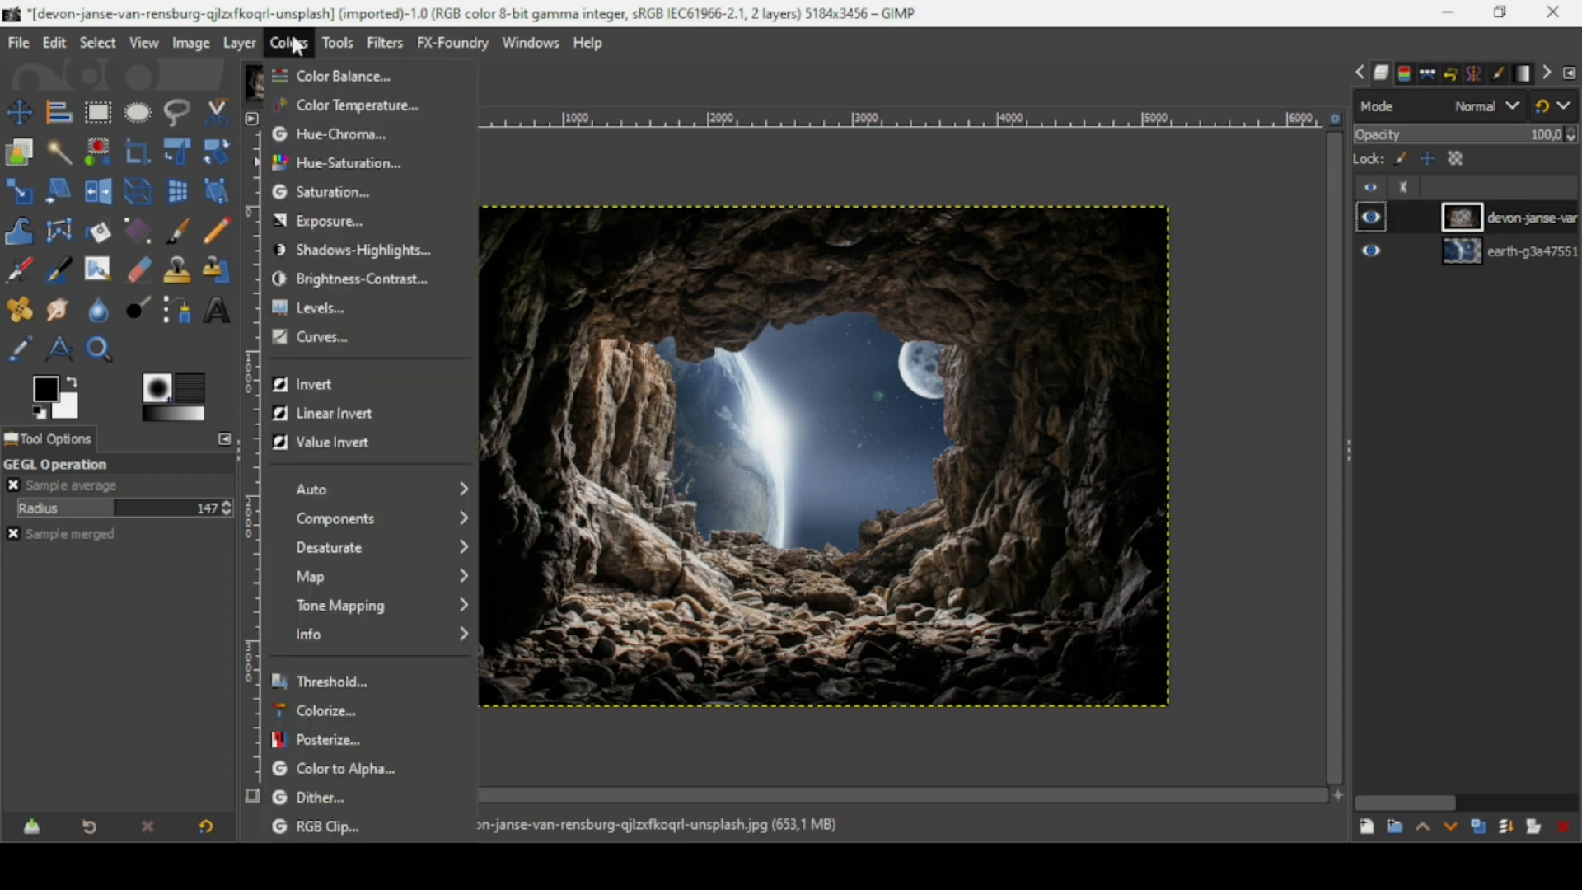
left_click(315, 155)
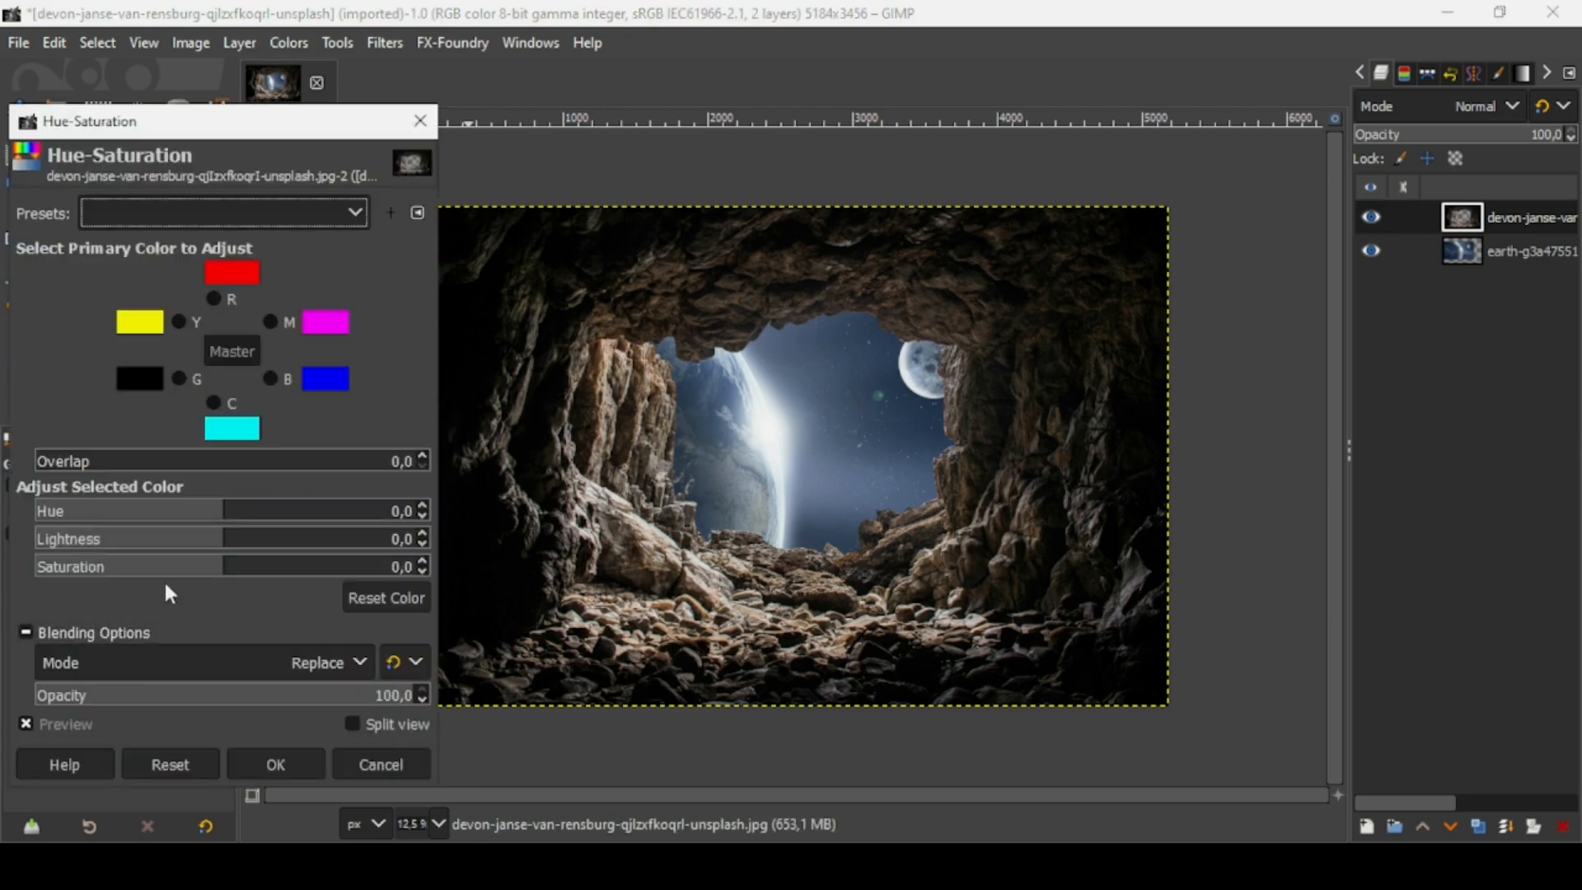
left_click(154, 569)
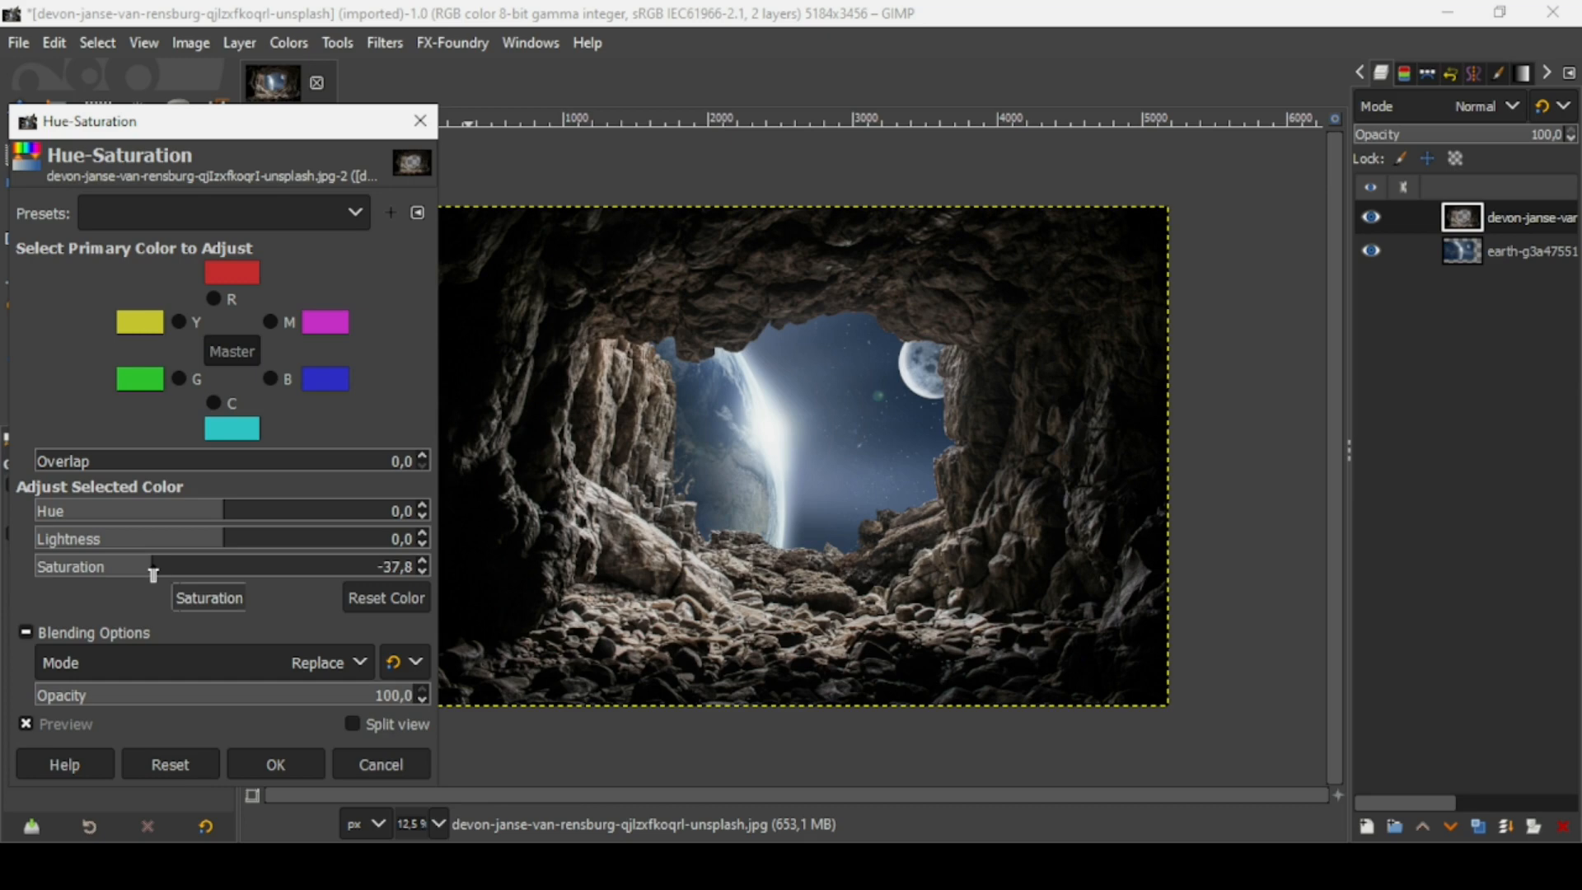
left_click(308, 759)
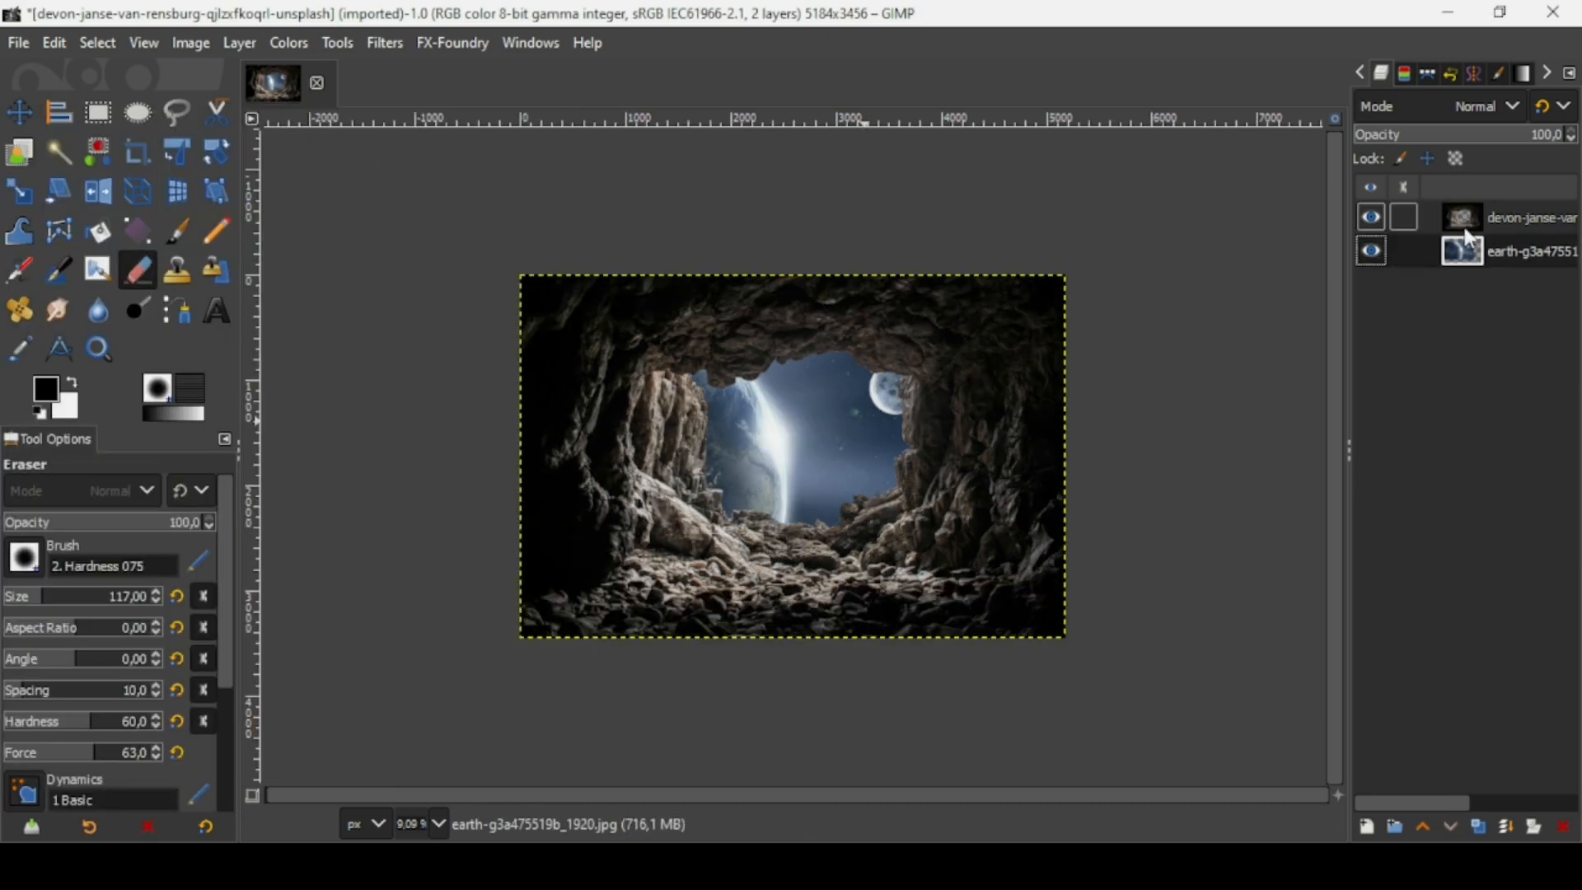
- Duplicate the cave layer, darken the copy with an Exposure of -1.047, and compare it with the copy hidden
left_click(1464, 228)
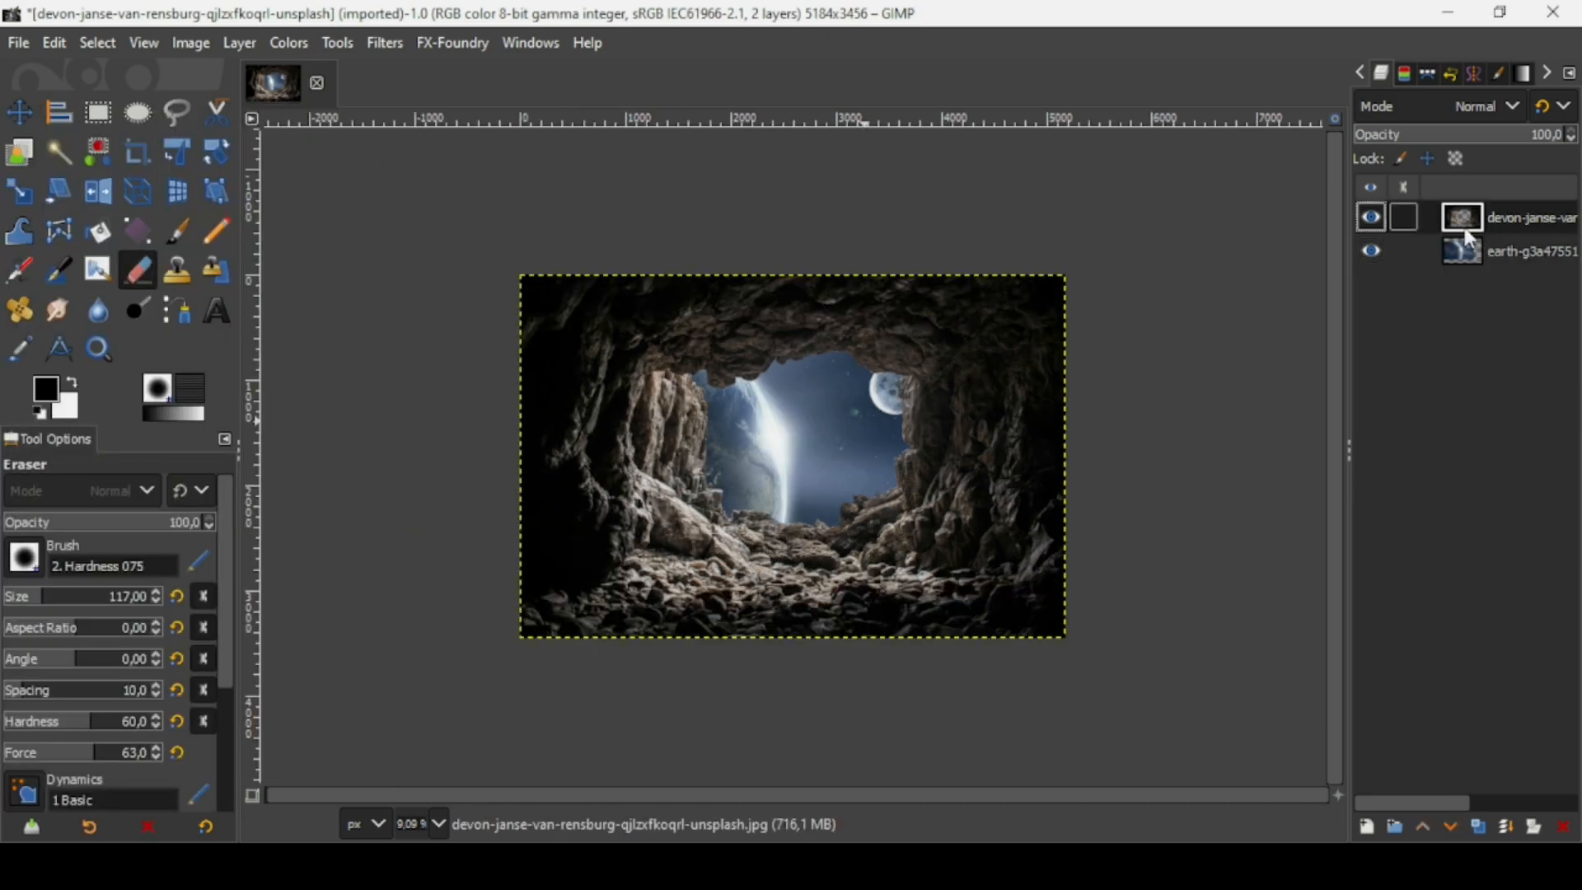
left_click(1479, 828)
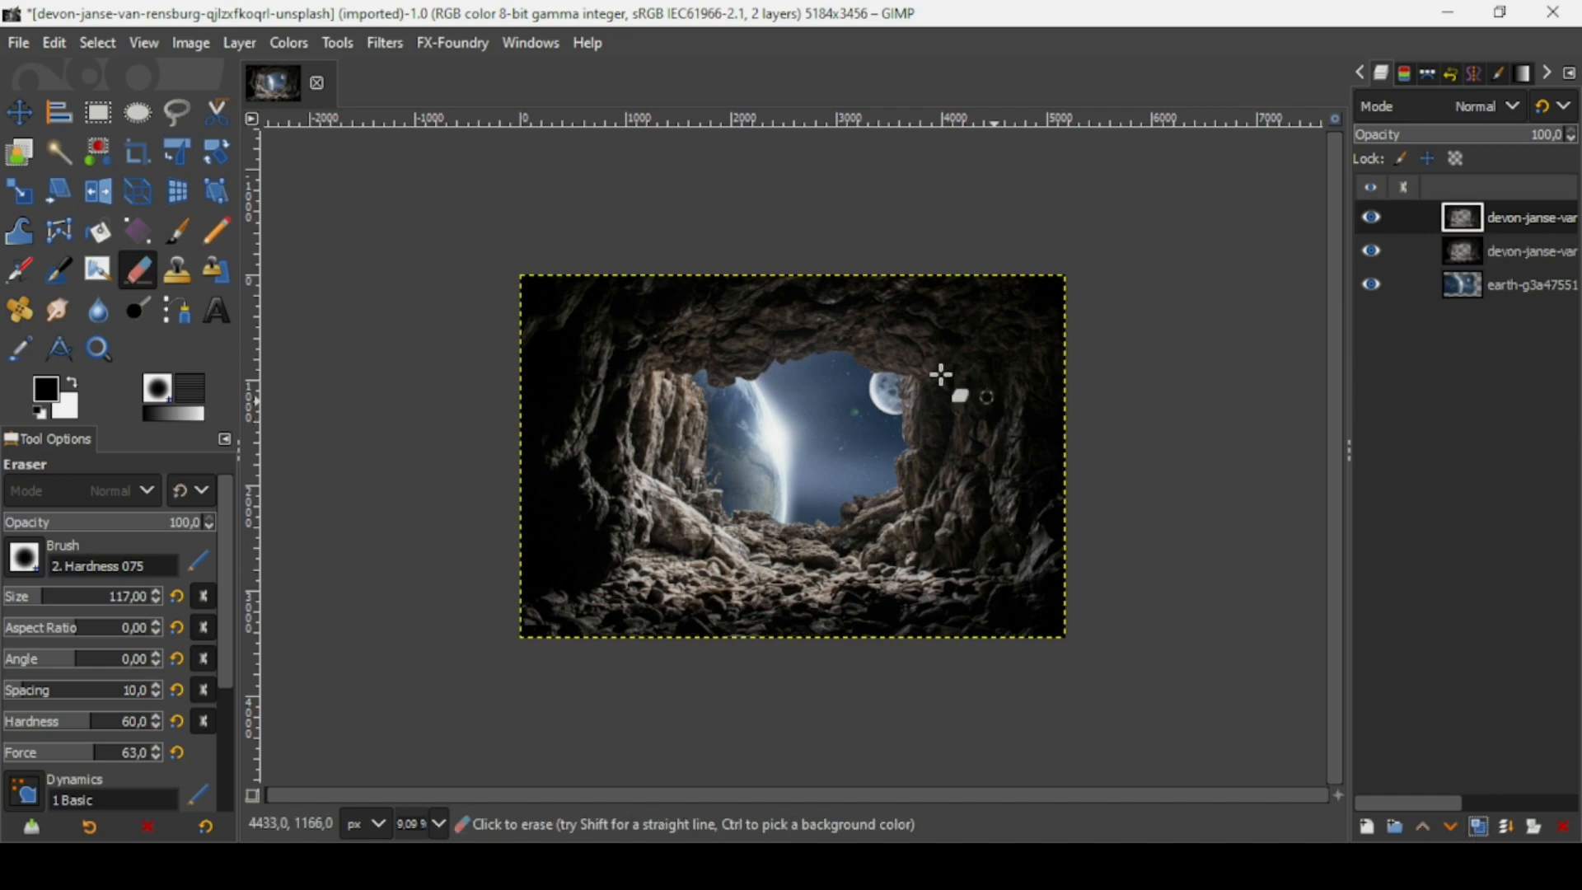
left_click(273, 44)
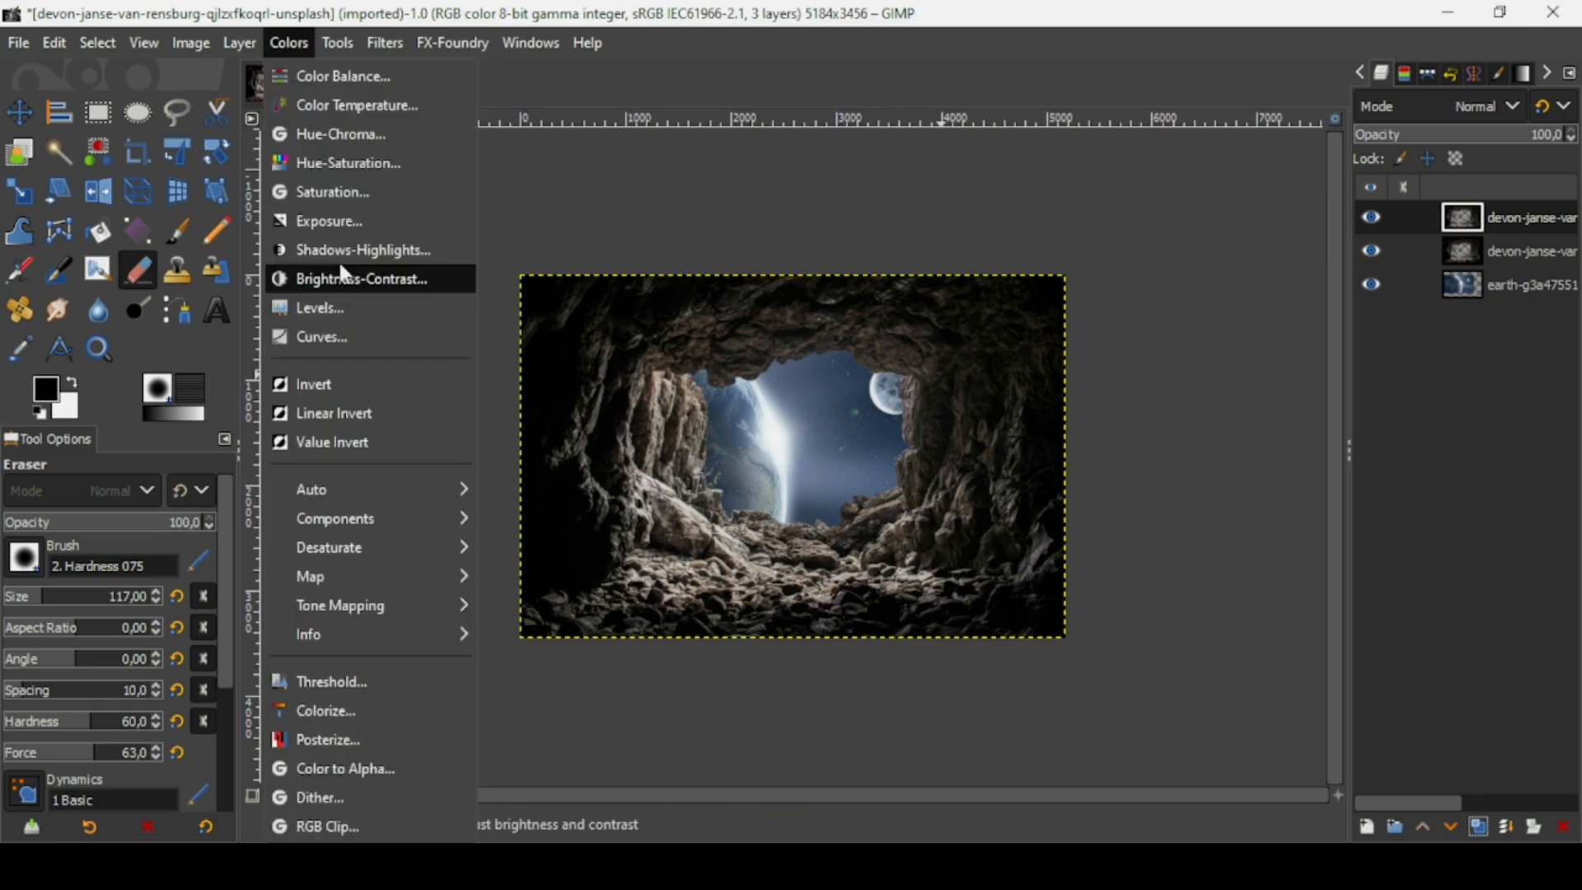
left_click(333, 222)
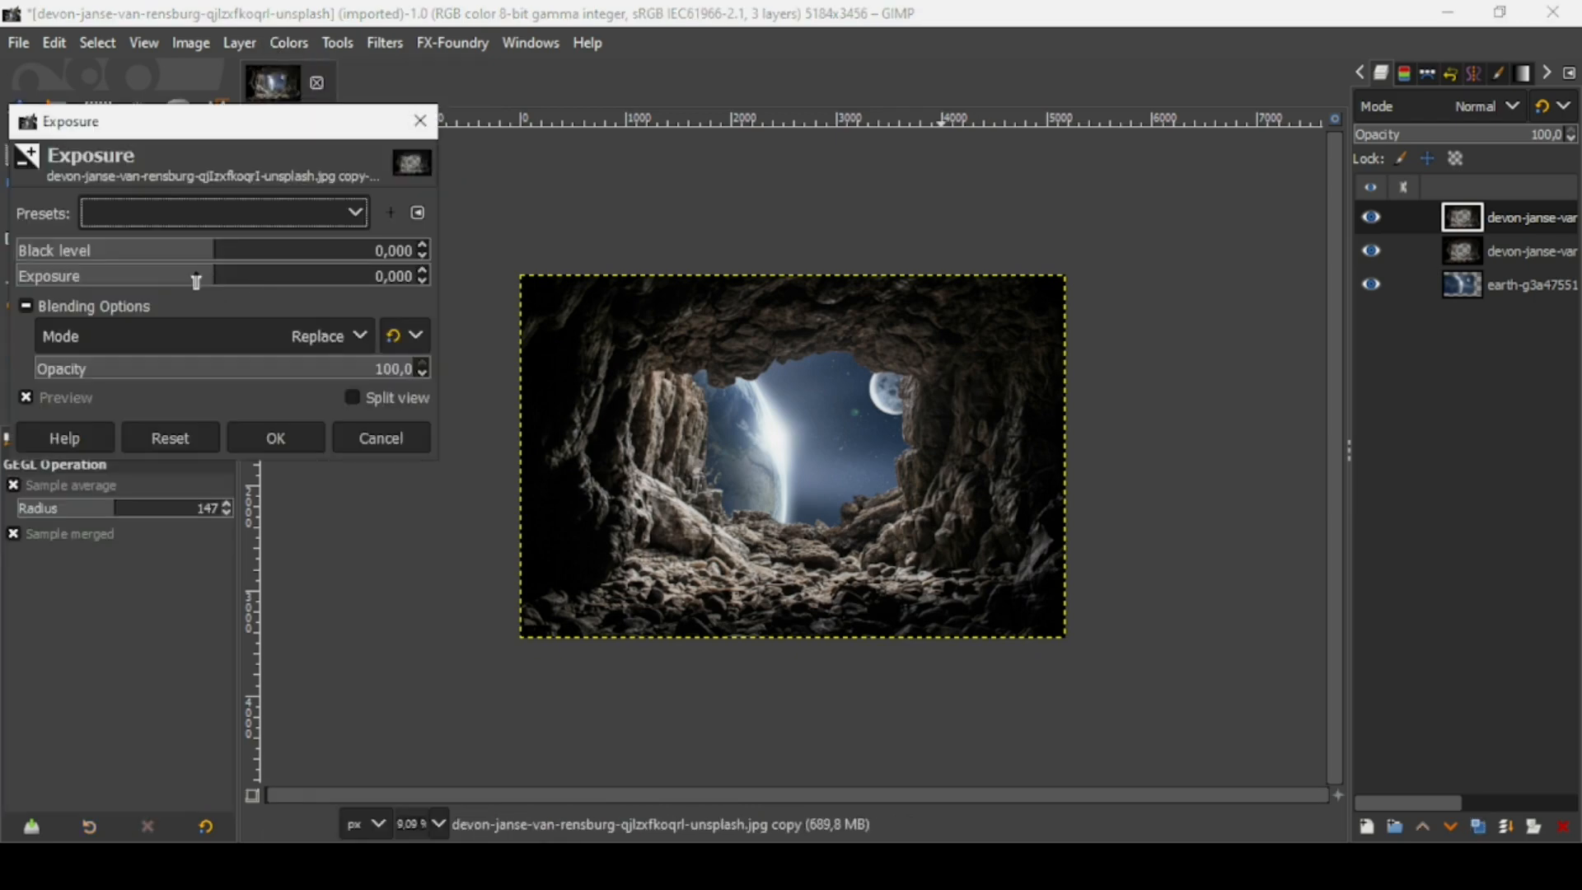
left_click(189, 280)
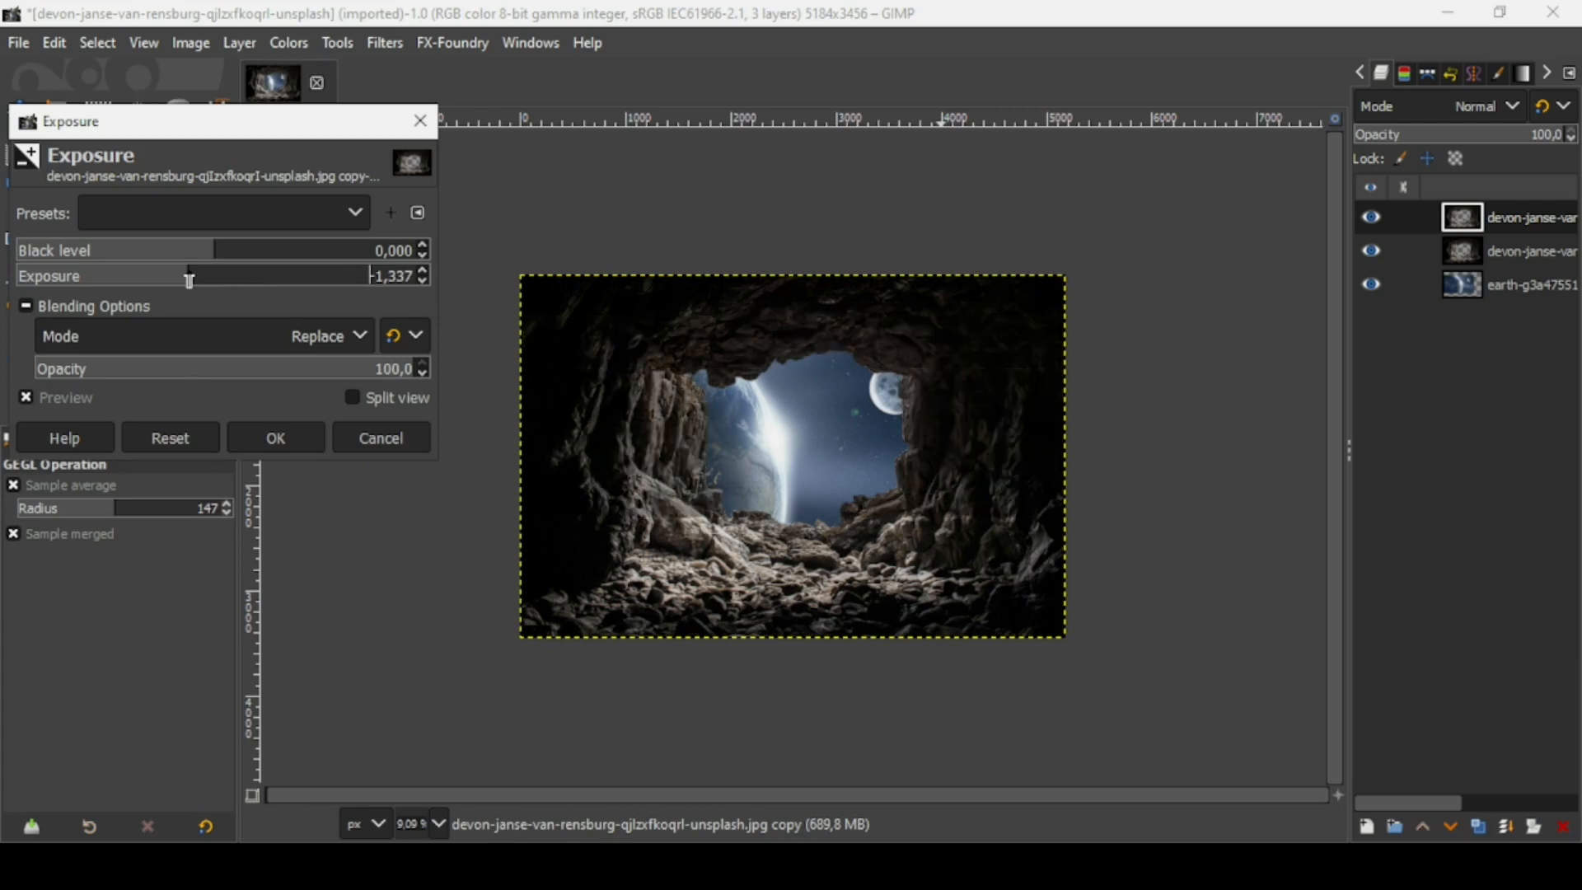
left_click_drag(188, 280, 196, 281)
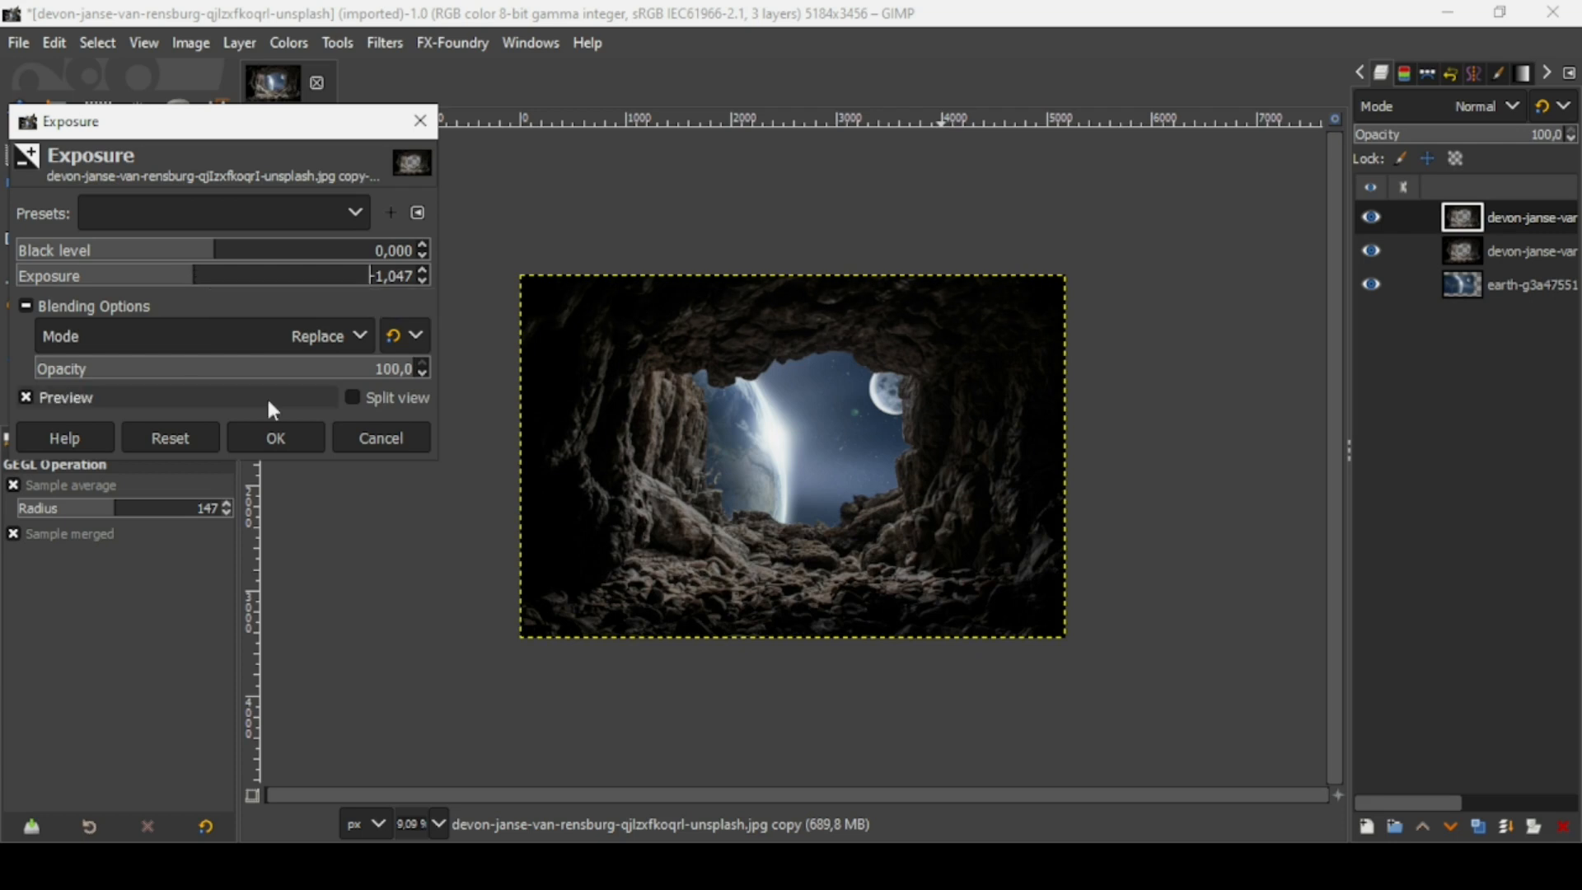
left_click(275, 428)
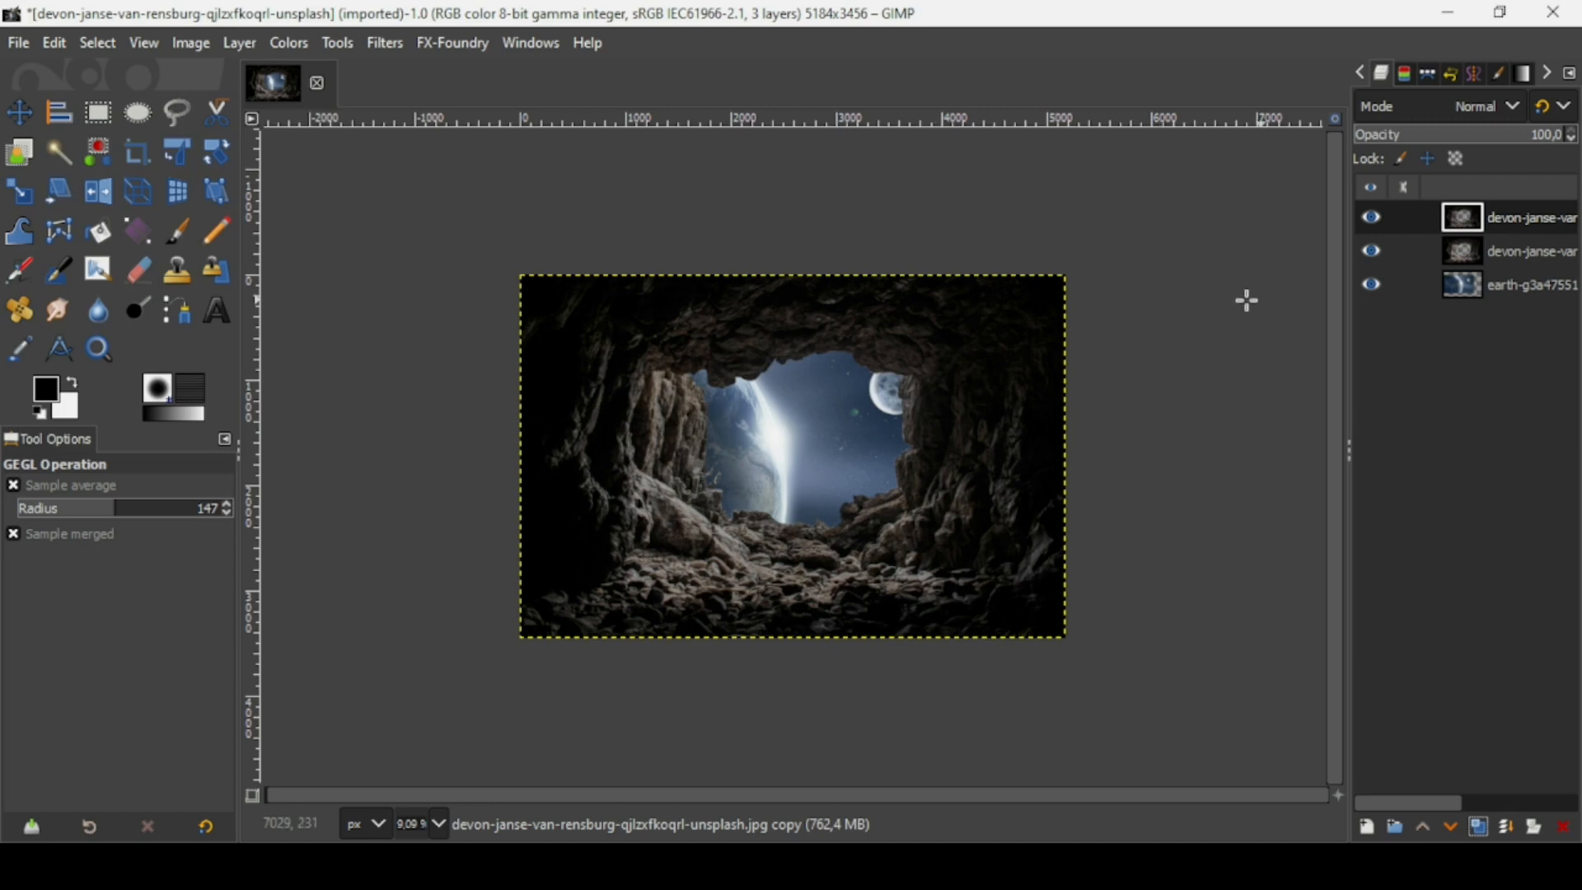
left_click(1372, 220)
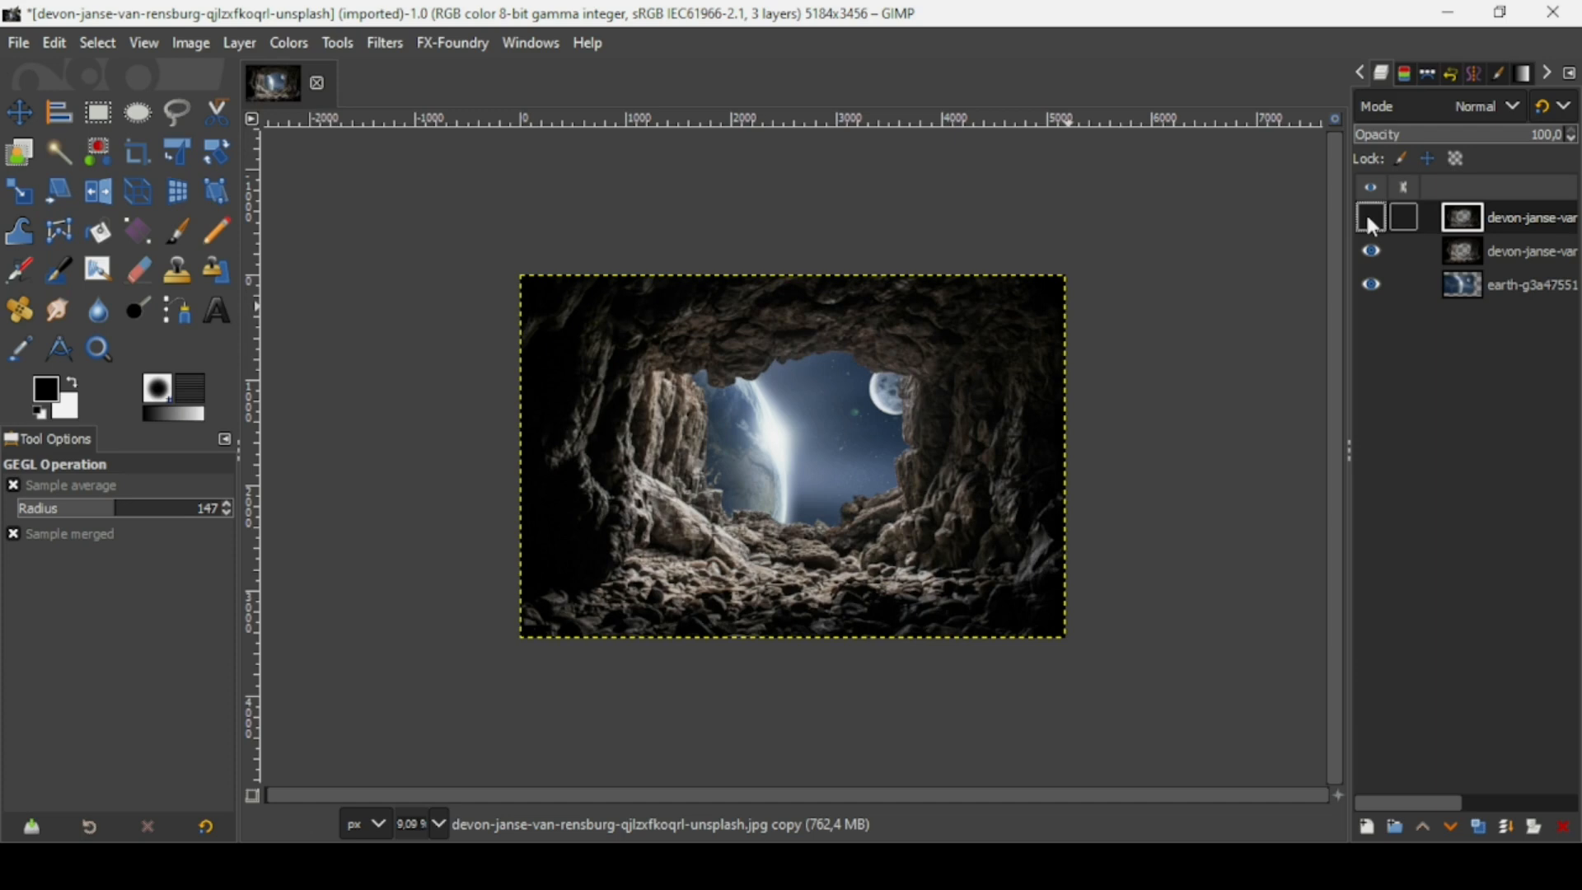
left_click(1373, 219)
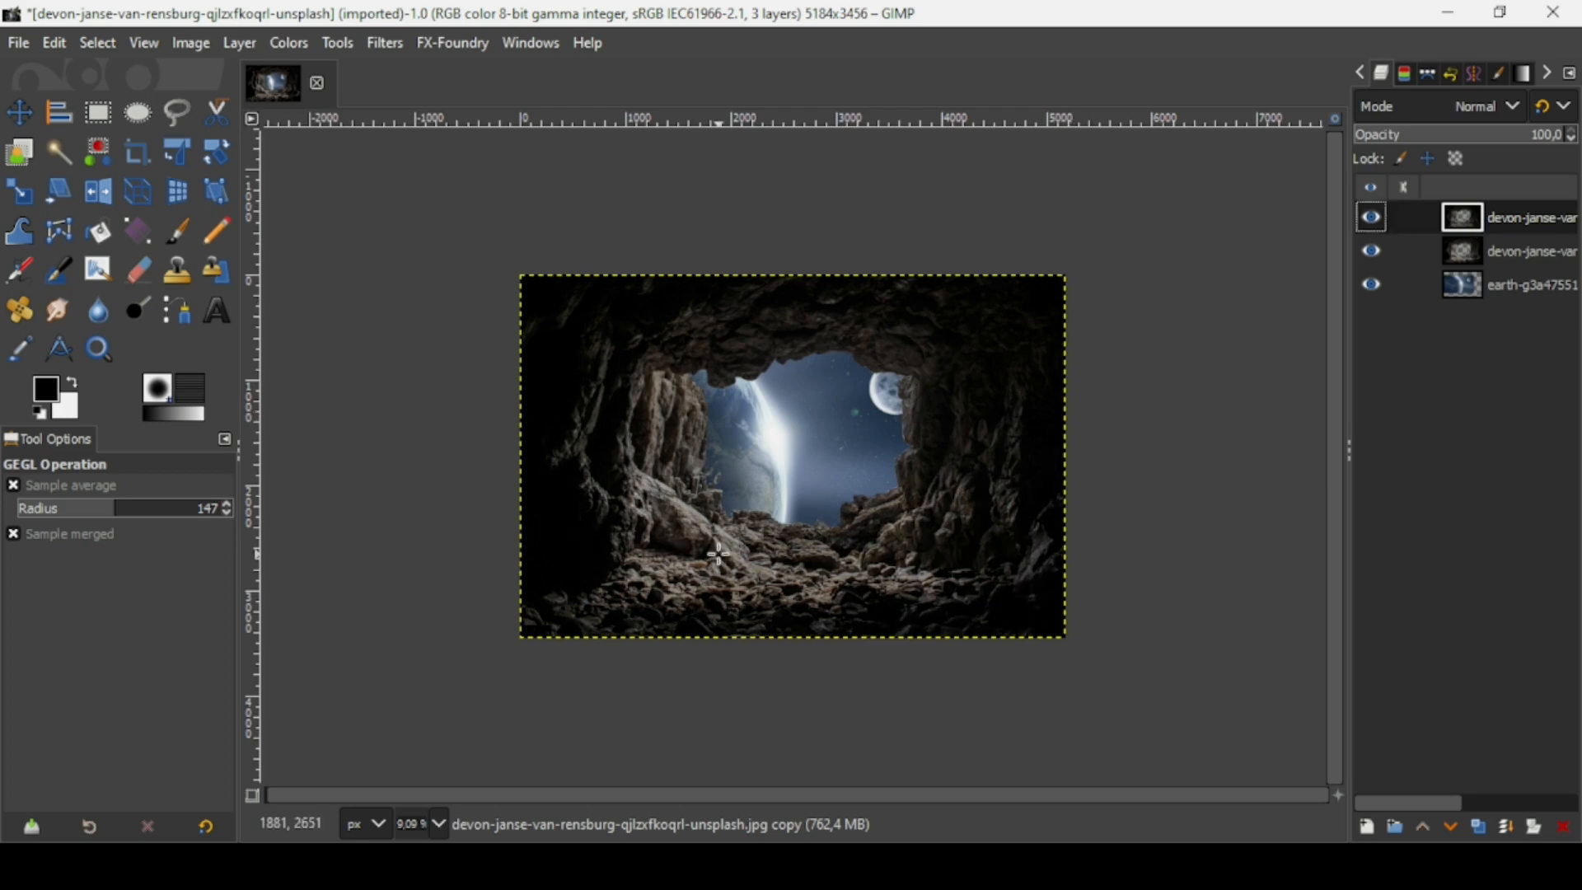
- Add a white (full opacity) layer mask to the darkened cave copy and make the mask active for editing
right_click(1460, 234)
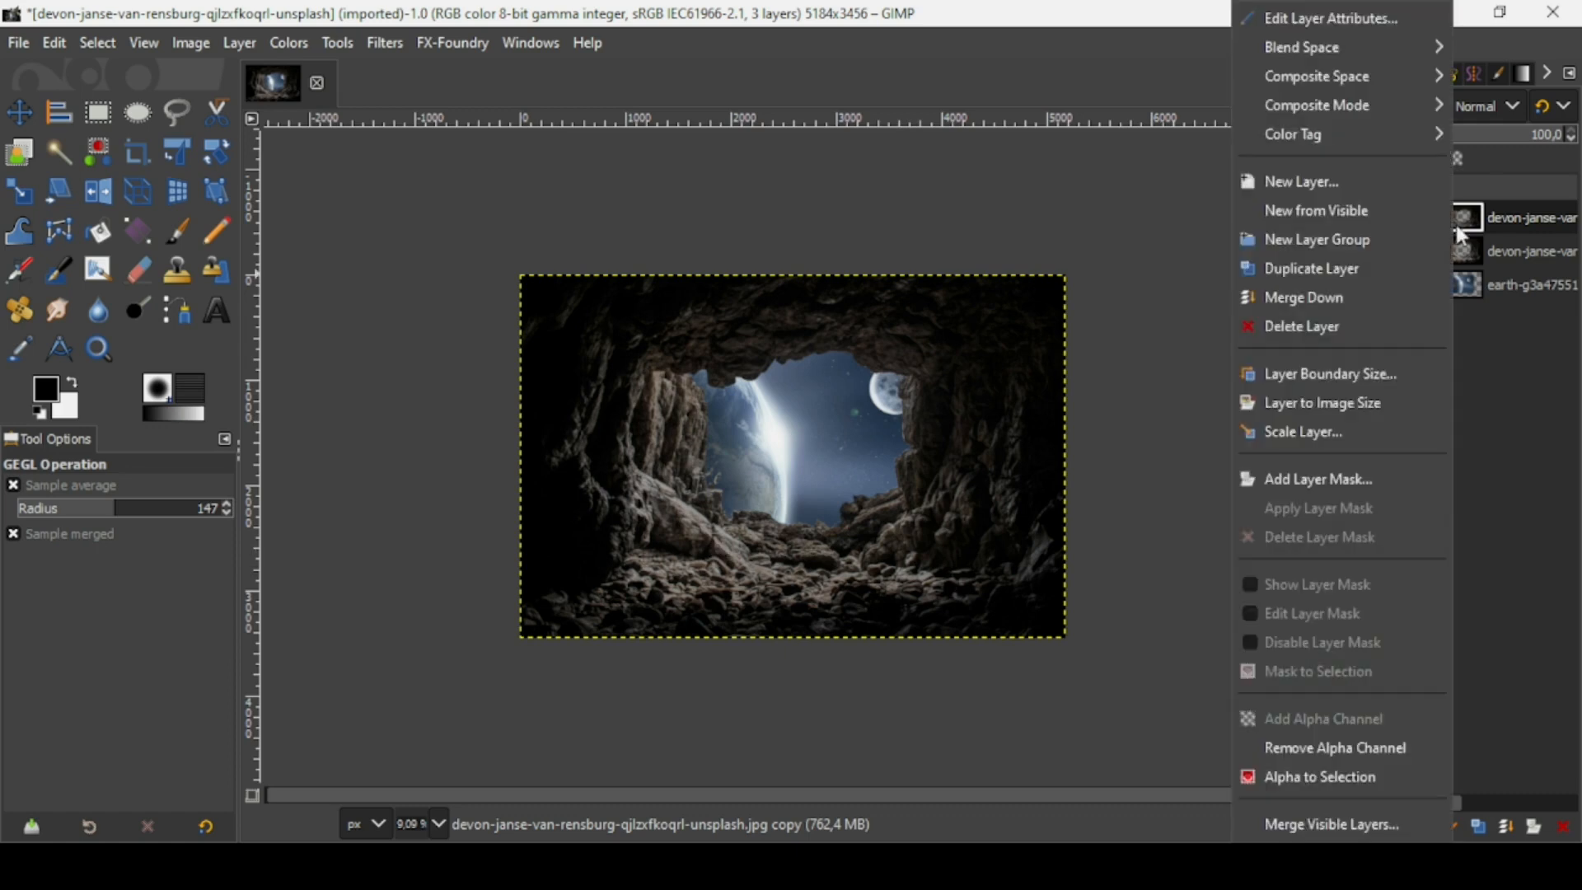
left_click(1352, 481)
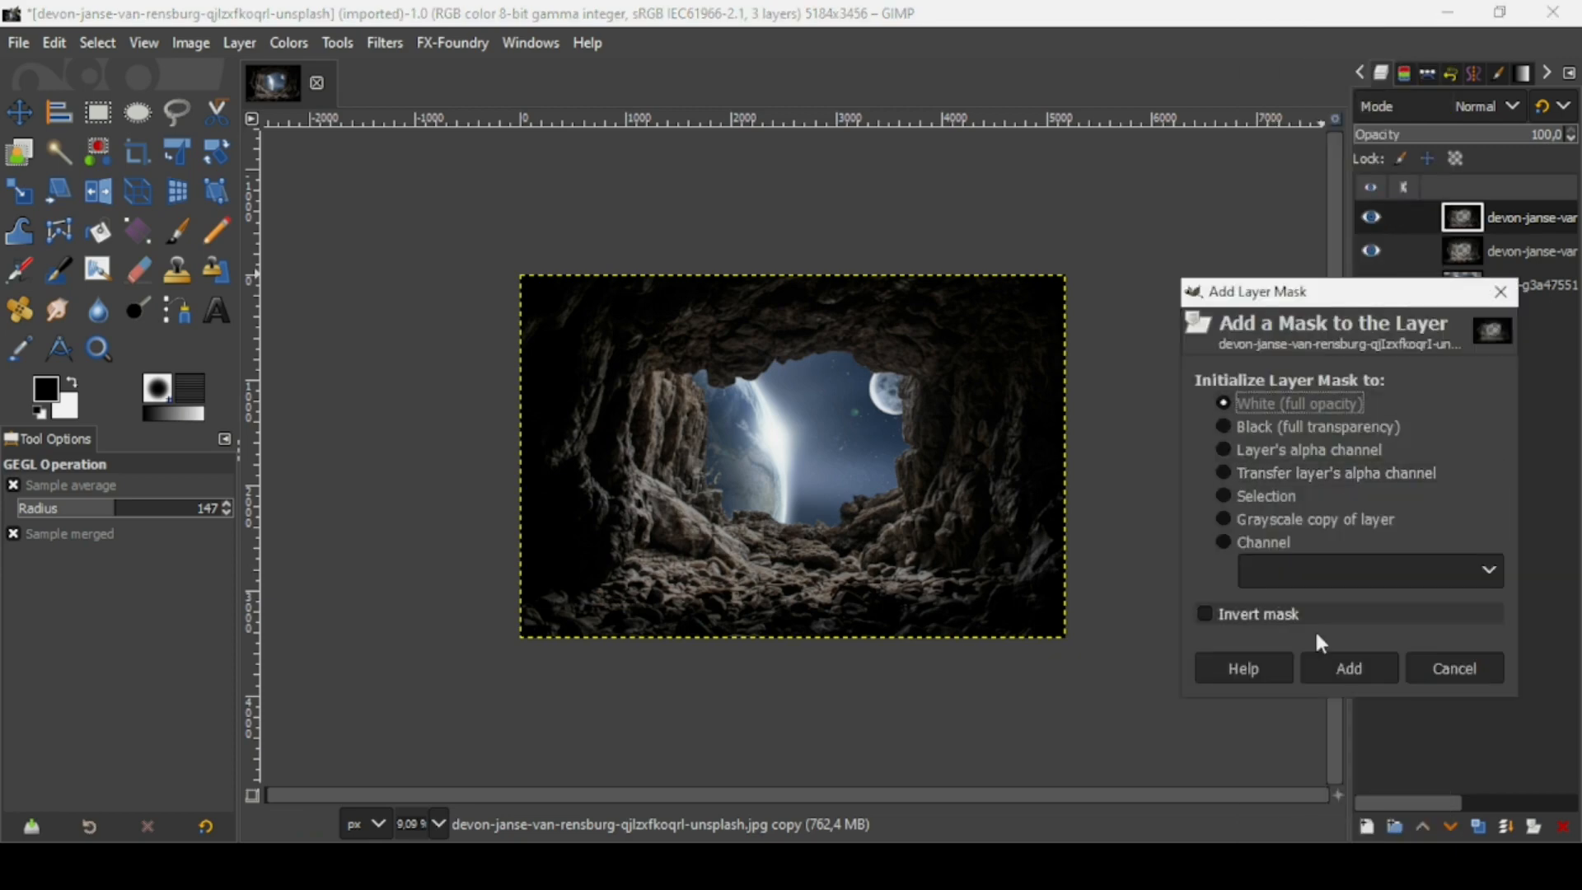
left_click(1348, 667)
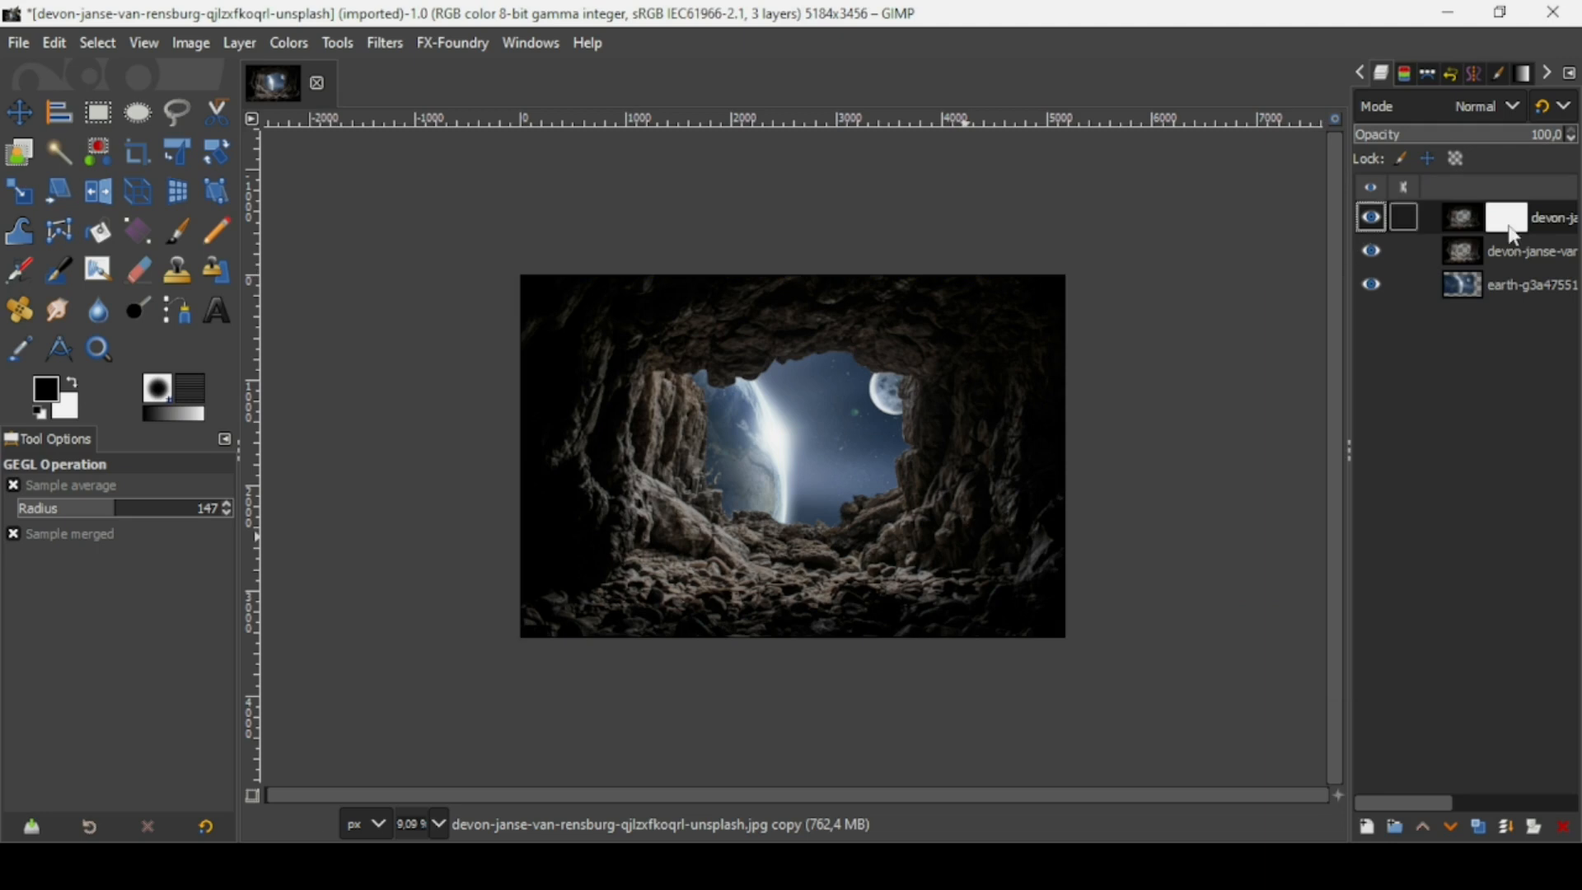
left_click(1464, 217)
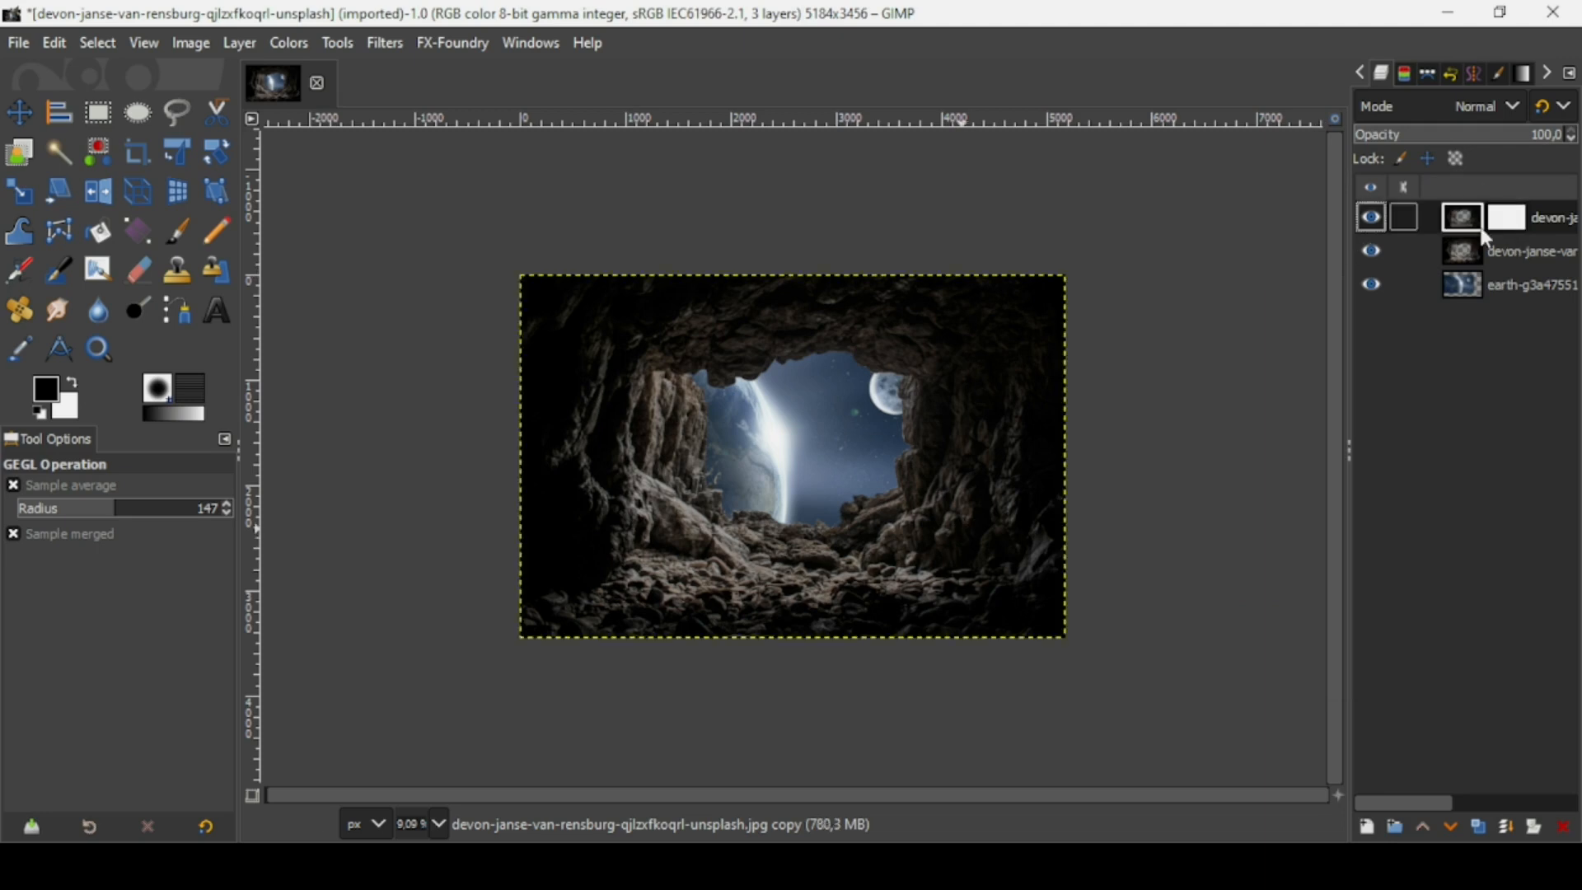
left_click(1507, 222)
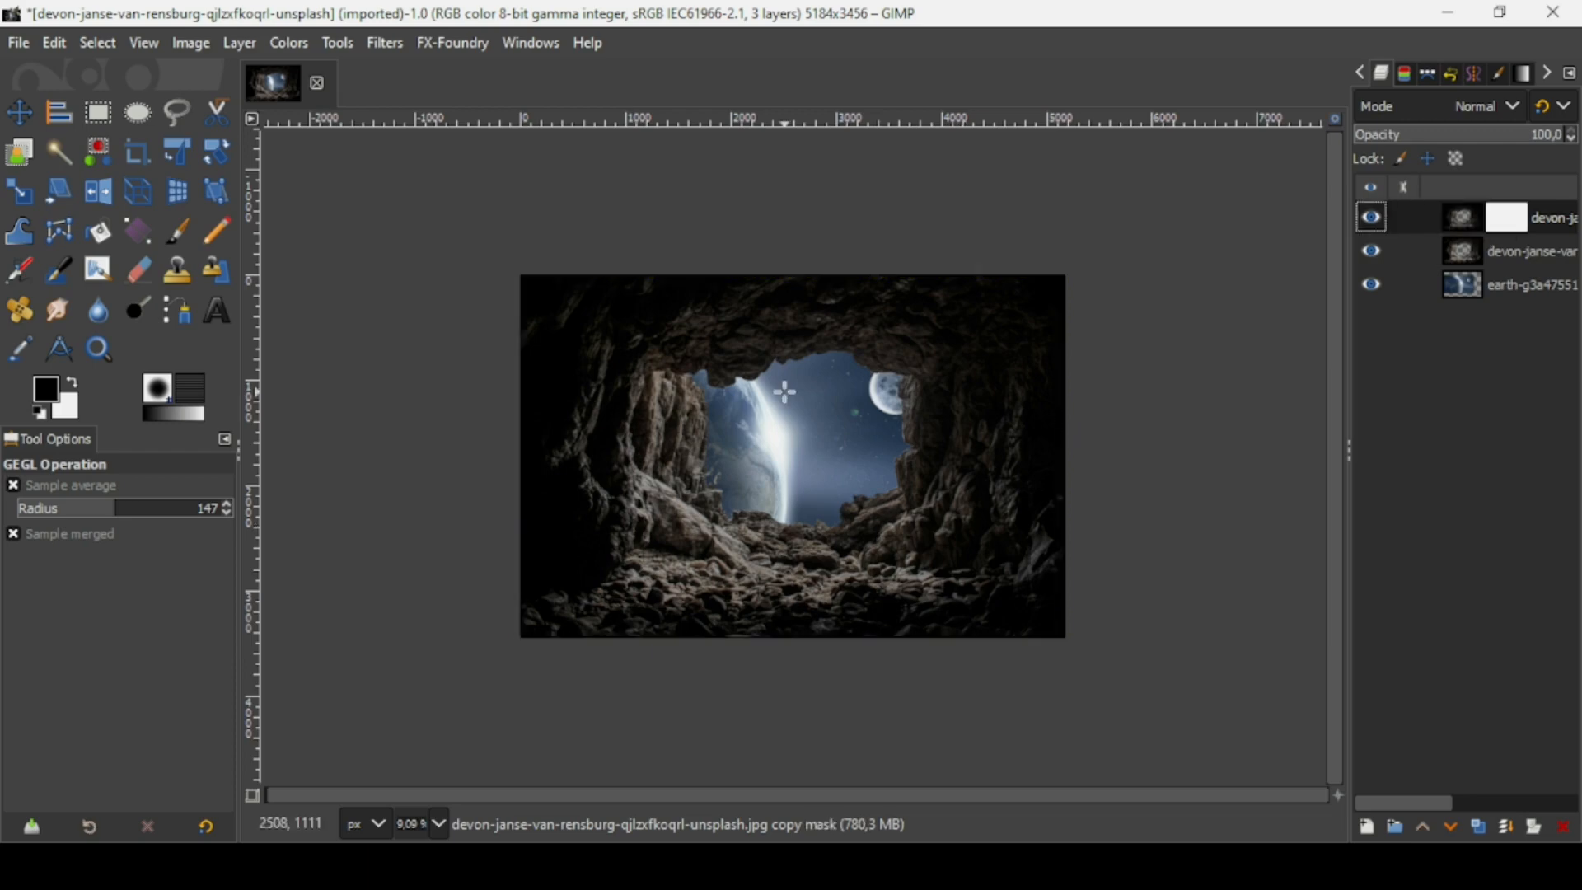
- Set up the Paintbrush for the mask with size 351, hardness 23 and force 23
scroll(784, 392, "up", 2)
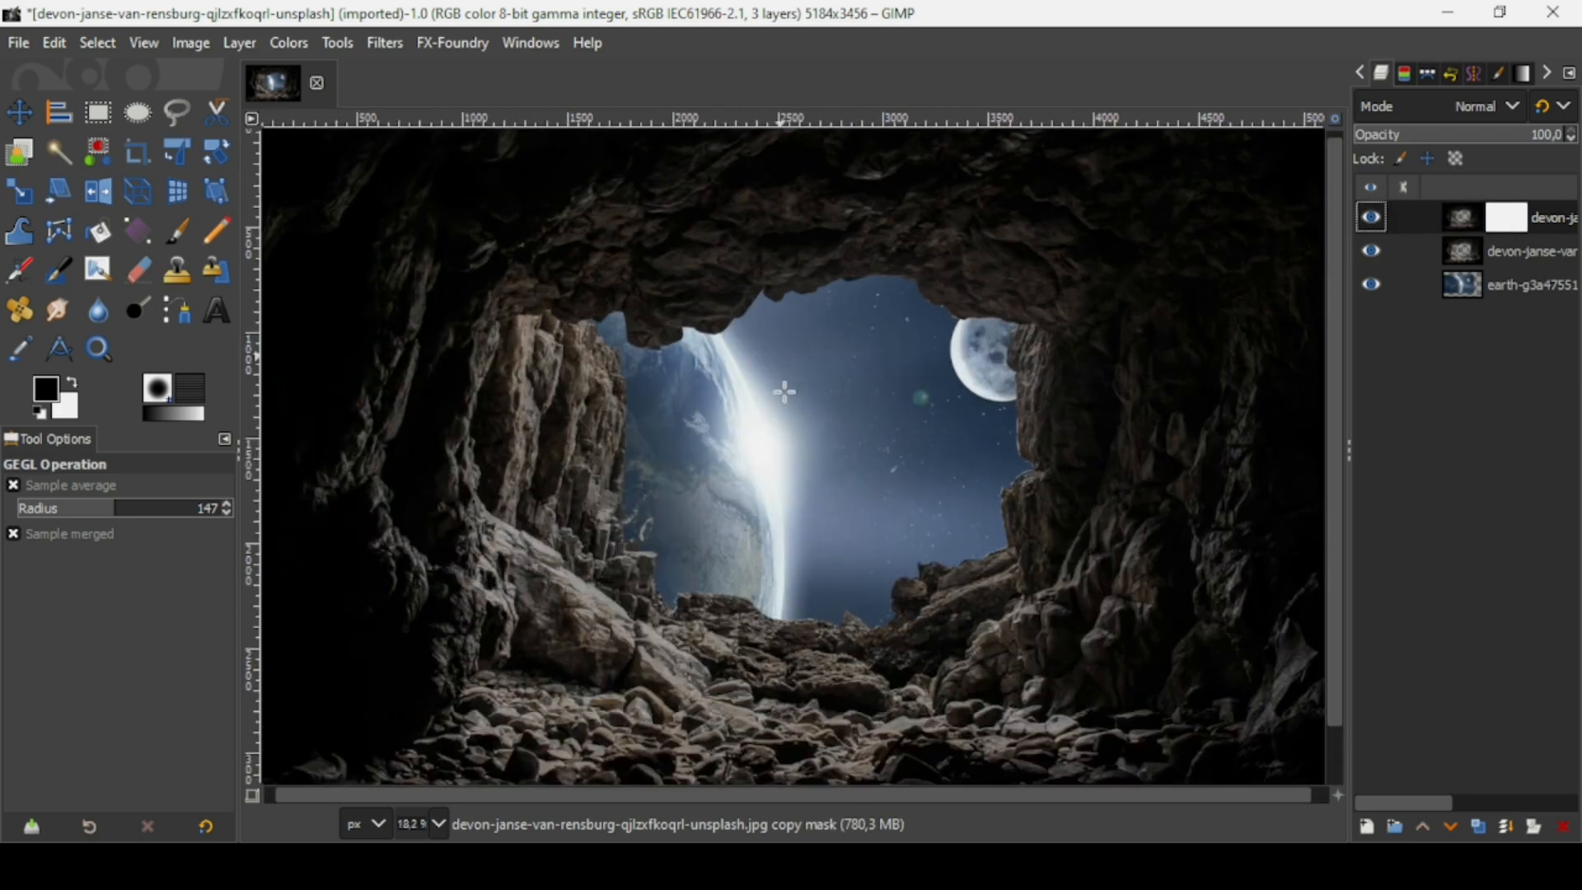
left_click(175, 224)
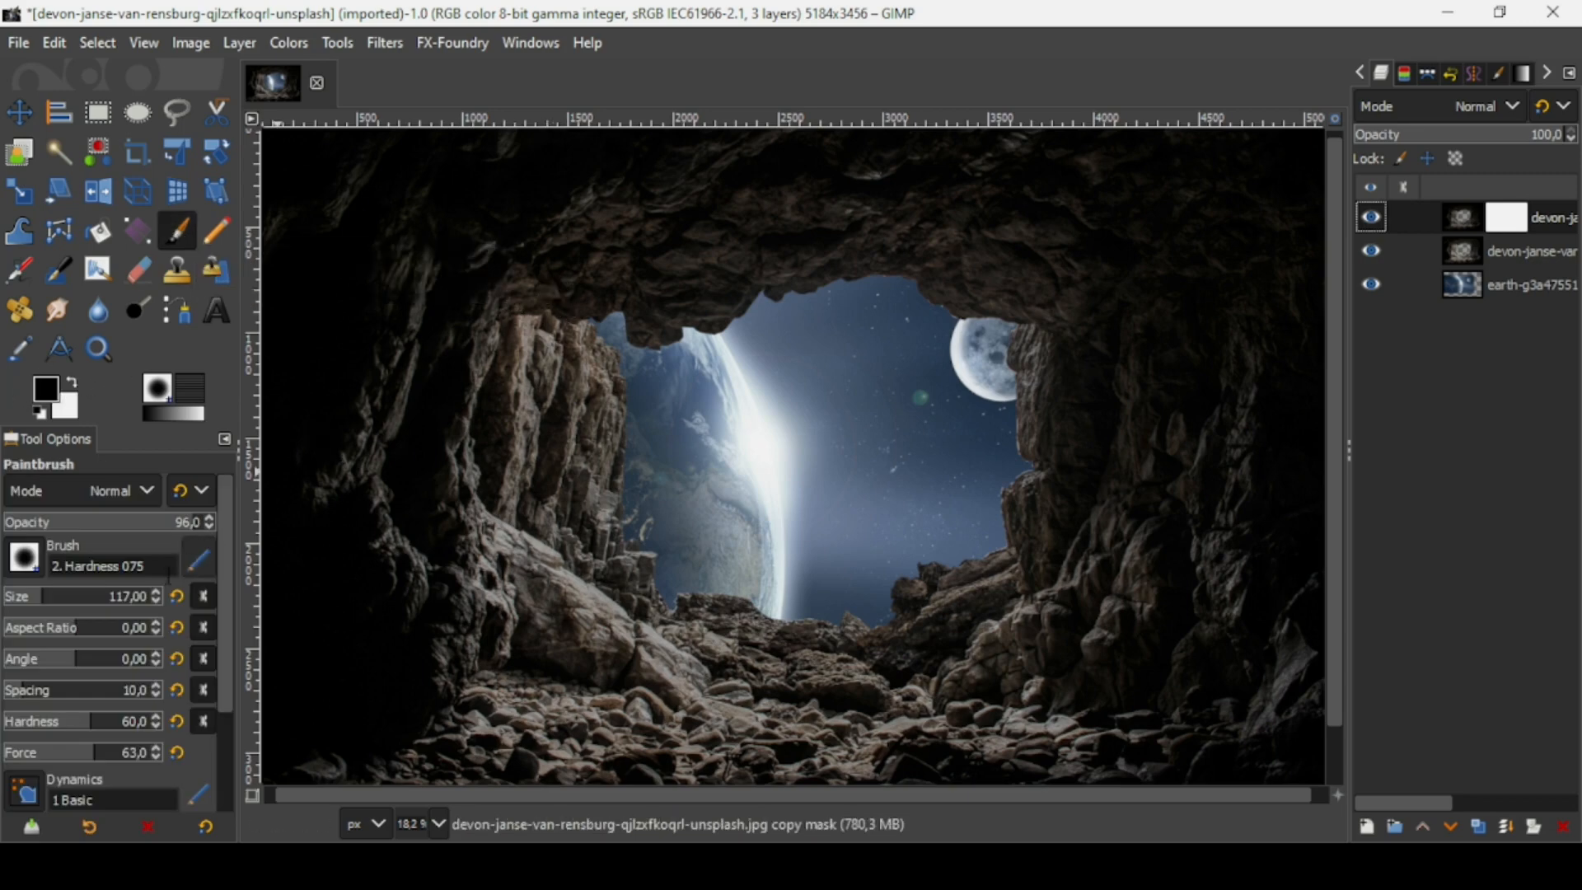
left_click(49, 721)
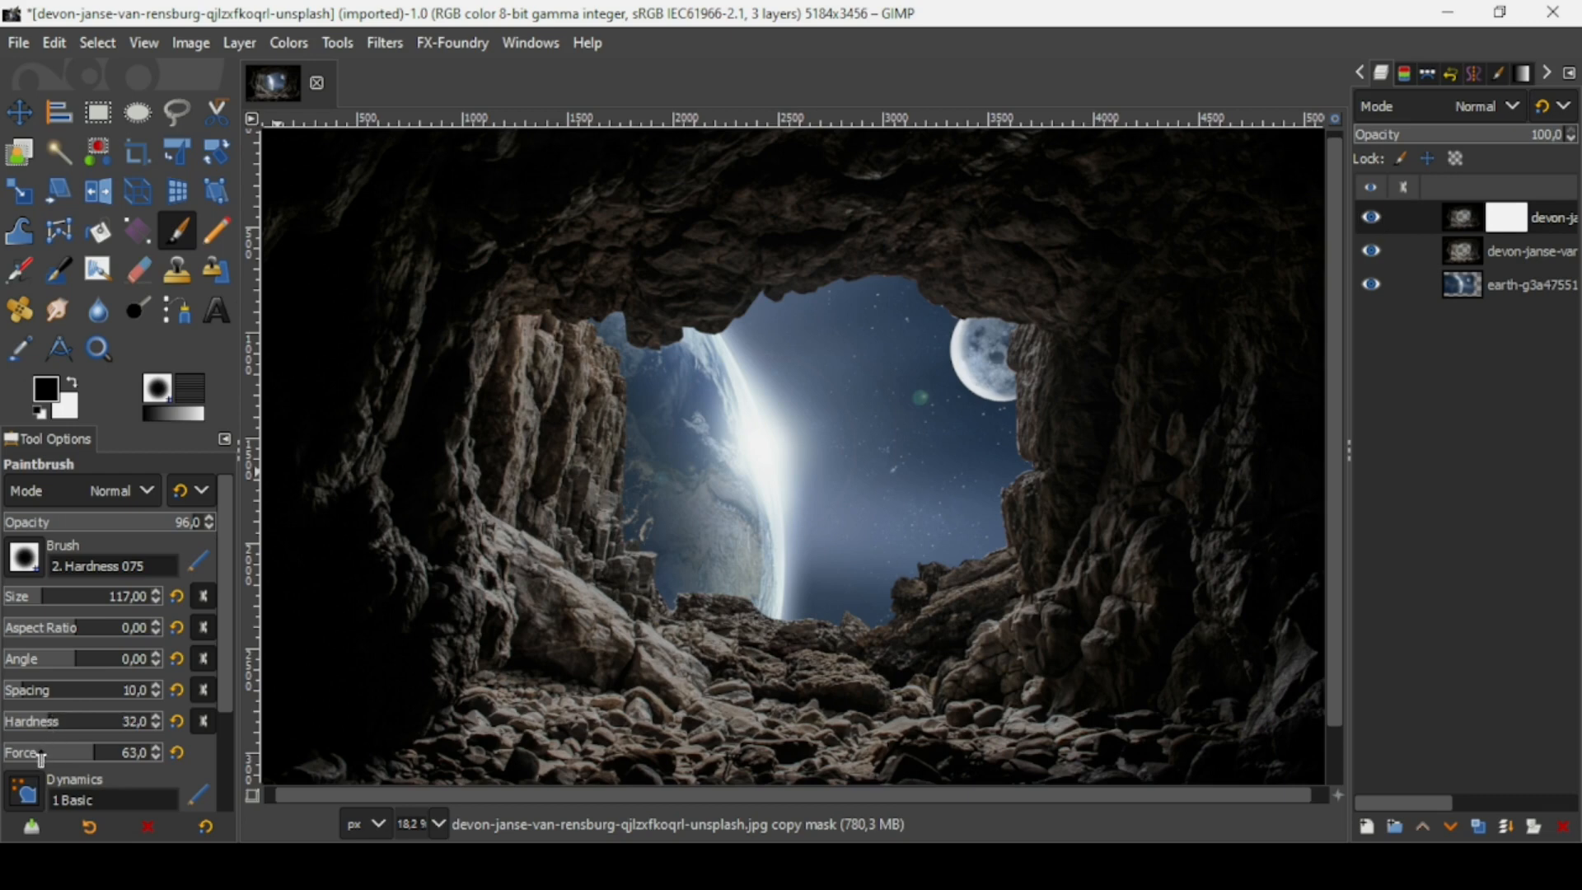
left_click(41, 753)
left_click(41, 753)
left_click(43, 723)
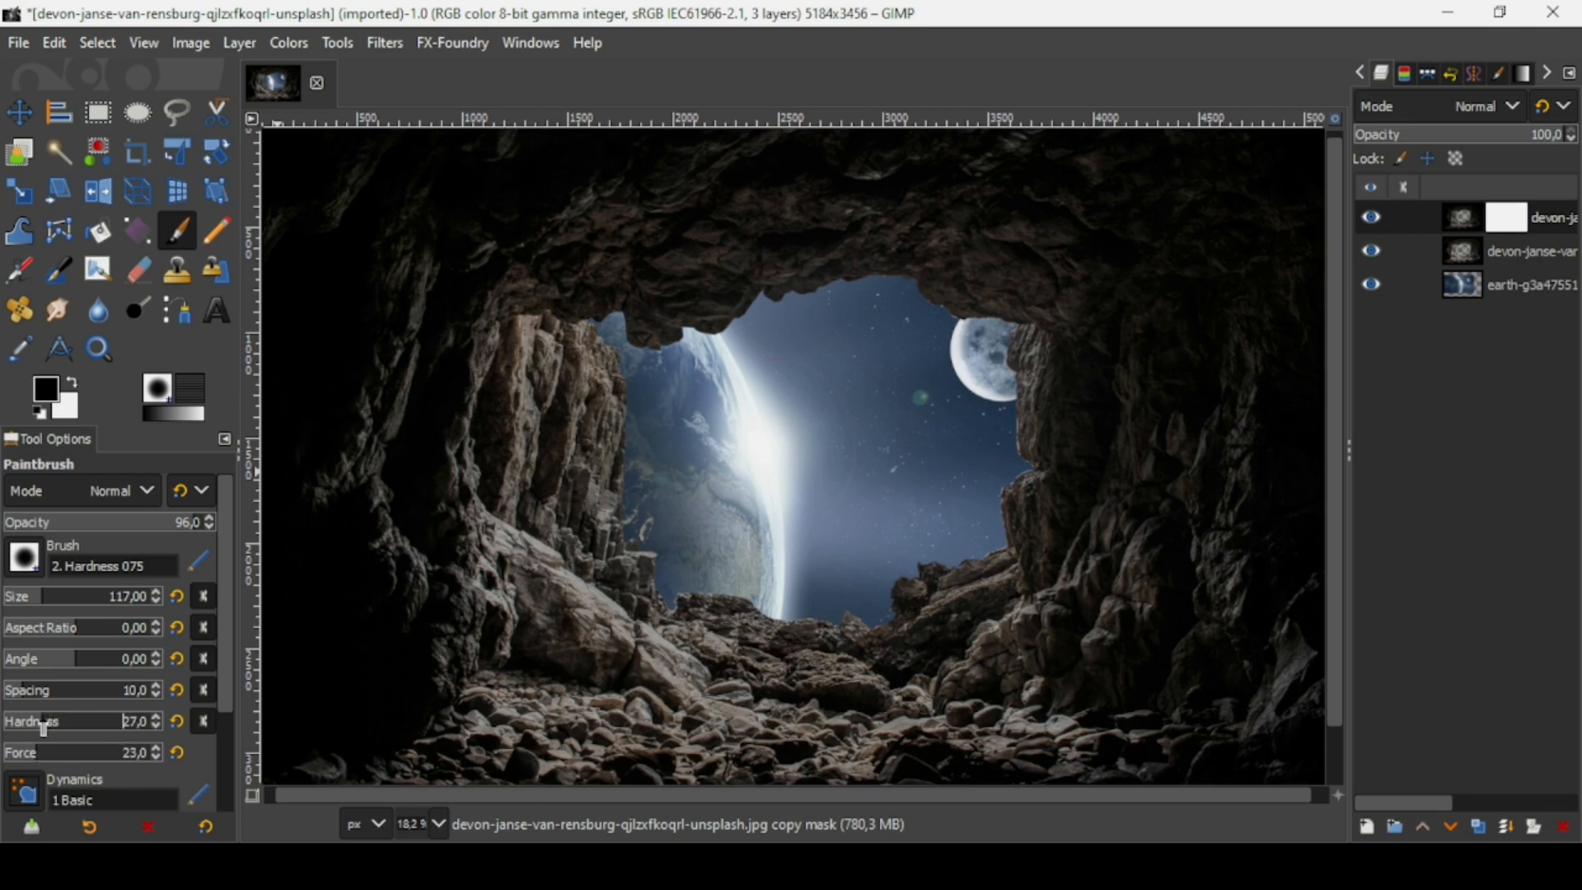
left_click(39, 724)
left_click(37, 725)
left_click_drag(56, 601, 64, 601)
left_click_drag(76, 603, 84, 602)
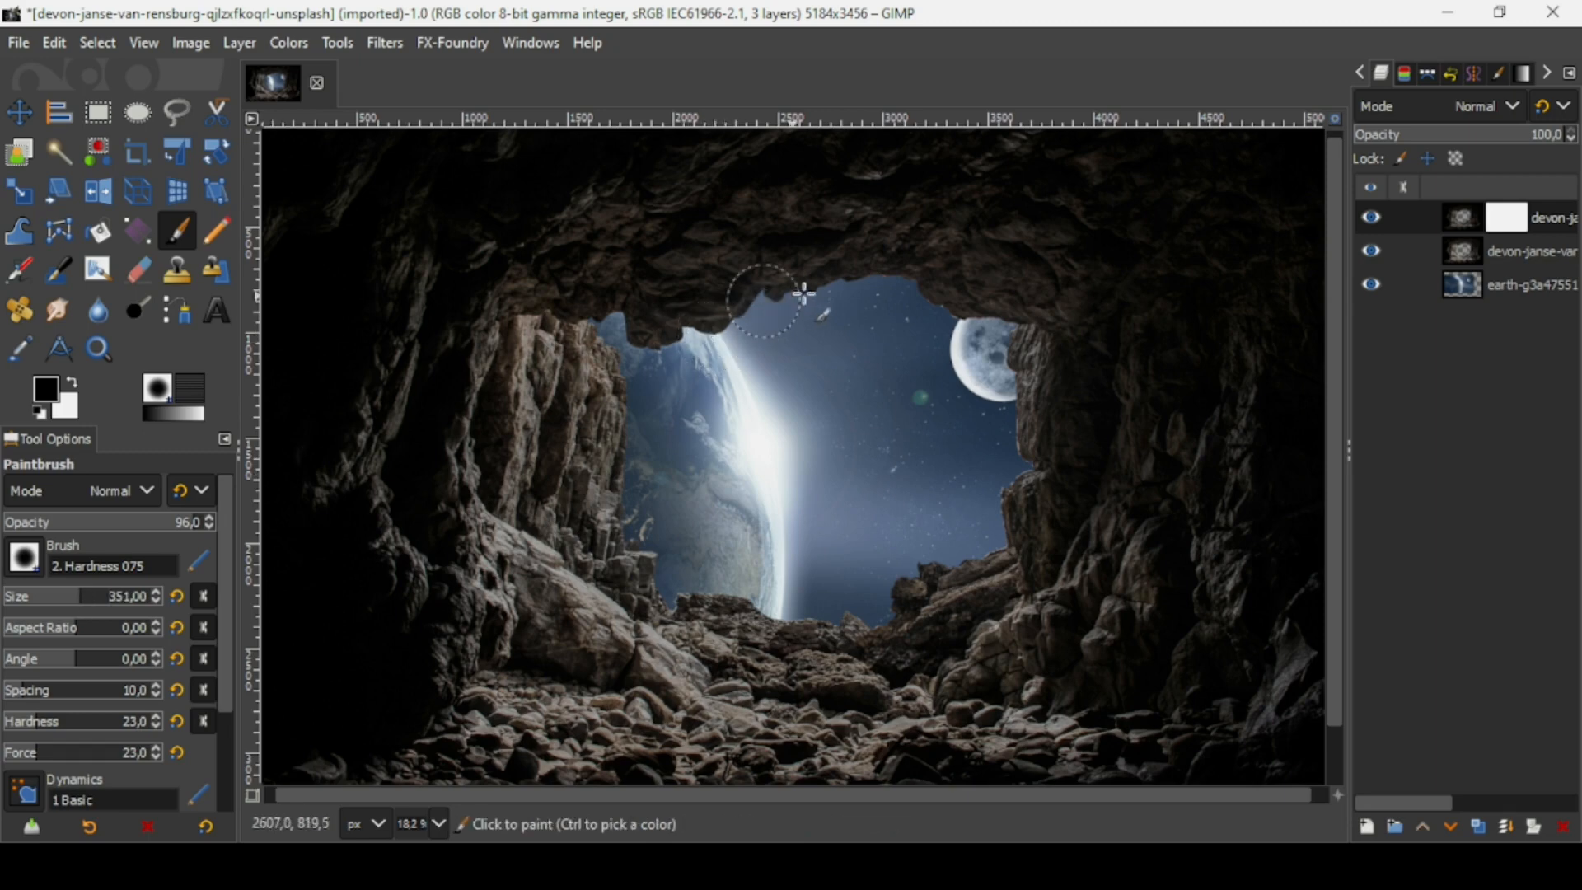
- Paint black on the mask around the rim of the cave opening with hardness and force 33, using brush sizes 441 and 582
left_click(49, 724)
left_click(52, 756)
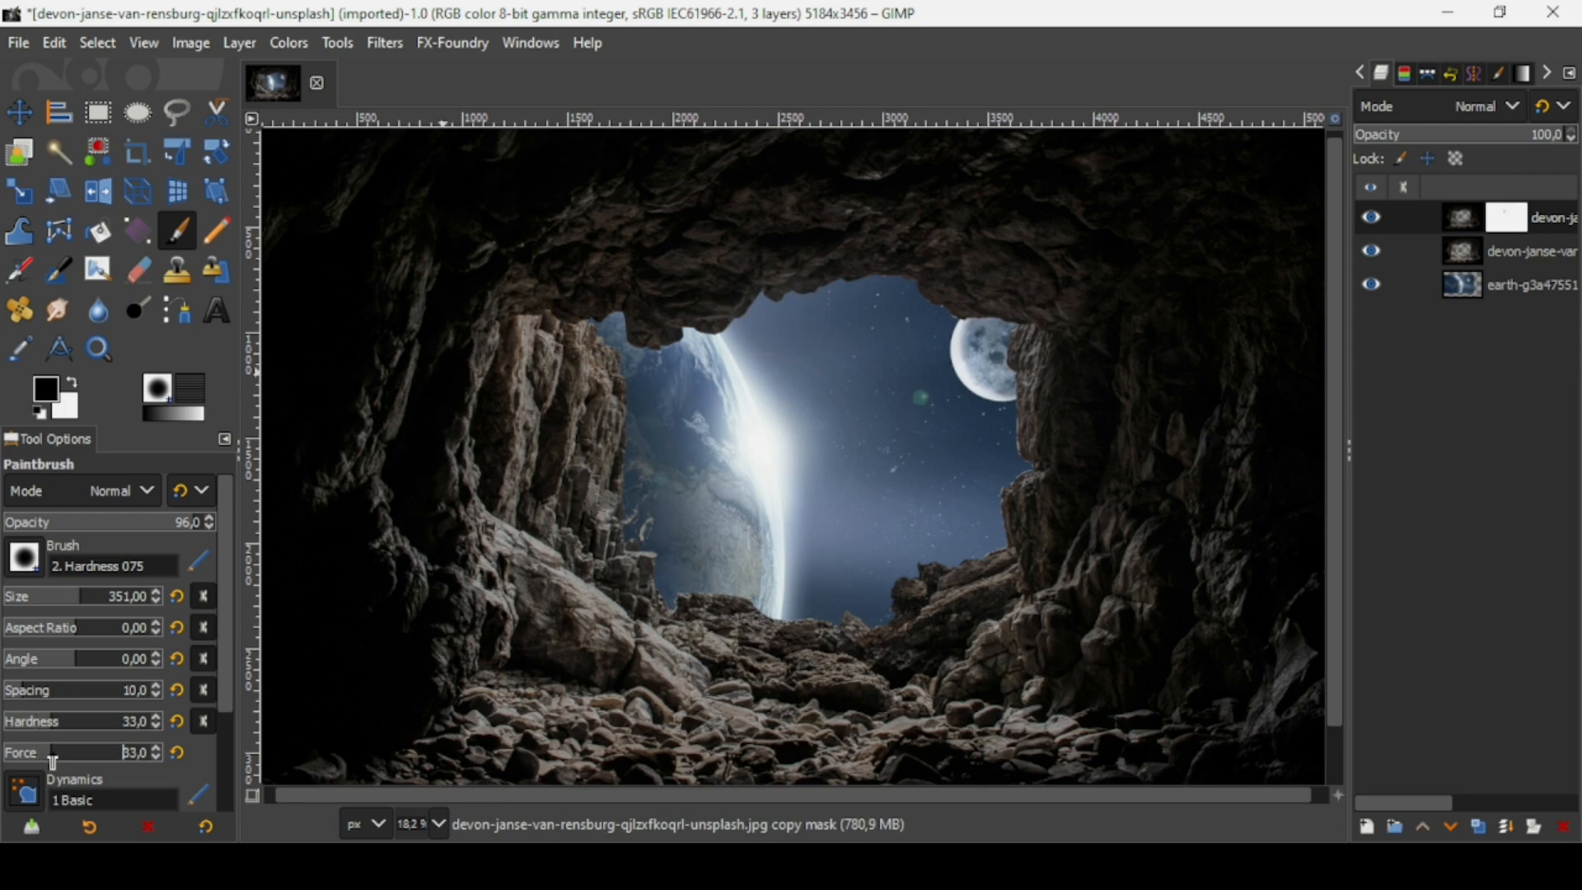
left_click(91, 596)
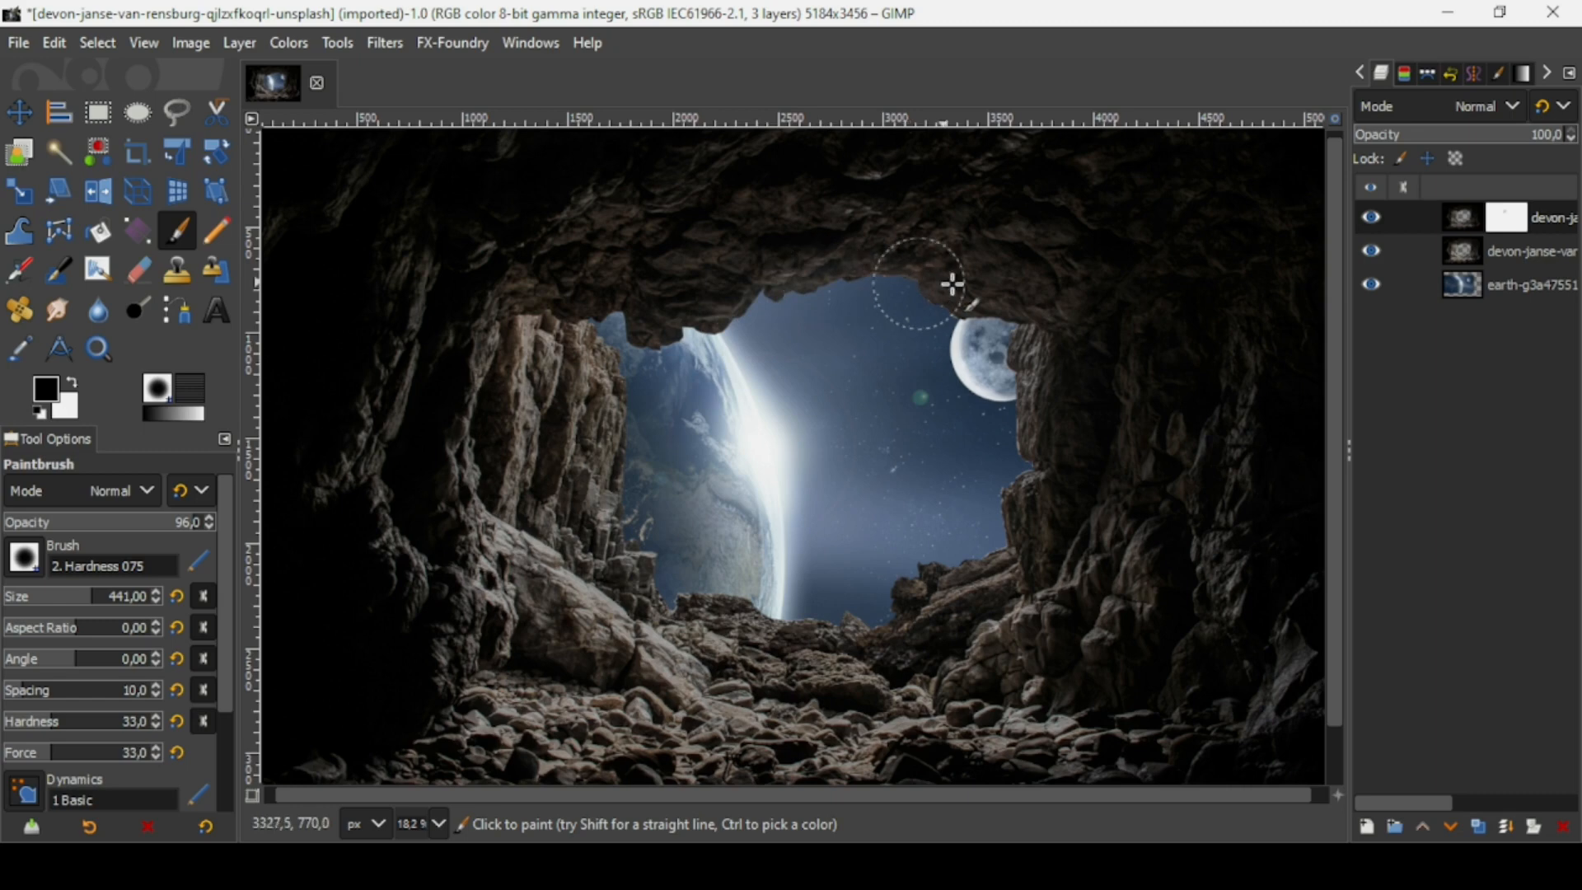
mouse_move(1028, 366)
left_mouse_down()
mouse_move(1017, 428)
mouse_move(874, 602)
mouse_move(643, 593)
mouse_move(596, 292)
mouse_move(1049, 300)
left_mouse_up()
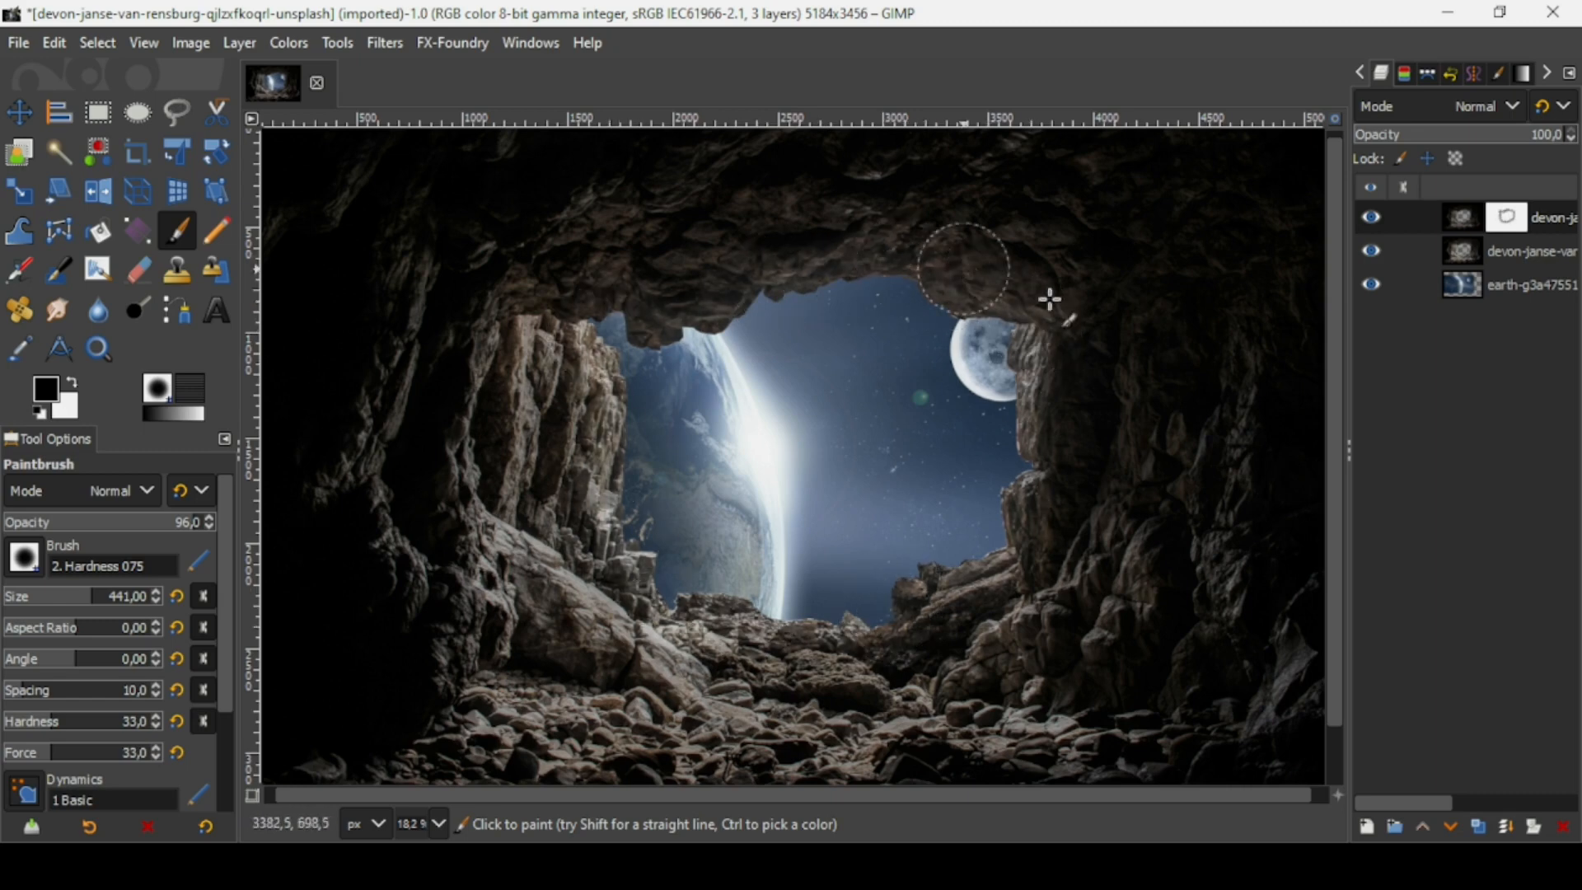
left_click(107, 590)
mouse_move(569, 383)
left_mouse_down()
mouse_move(570, 521)
mouse_move(724, 630)
mouse_move(905, 588)
mouse_move(1033, 505)
left_mouse_up()
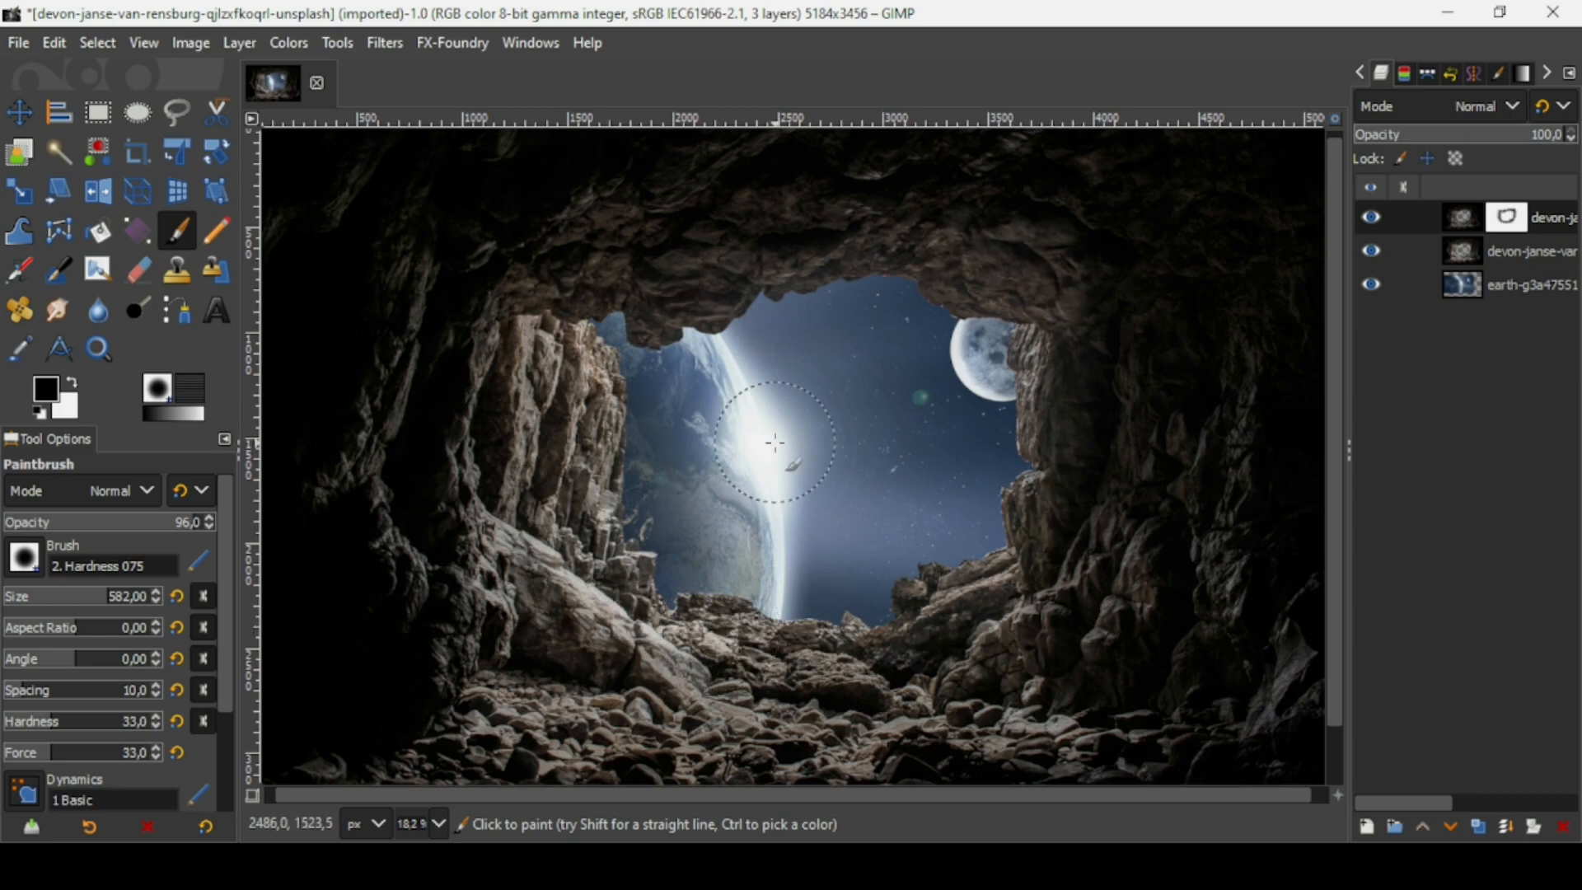
- Merge the masked, darkened cave copy down into the cave layer below it
scroll(775, 442, "down", 1)
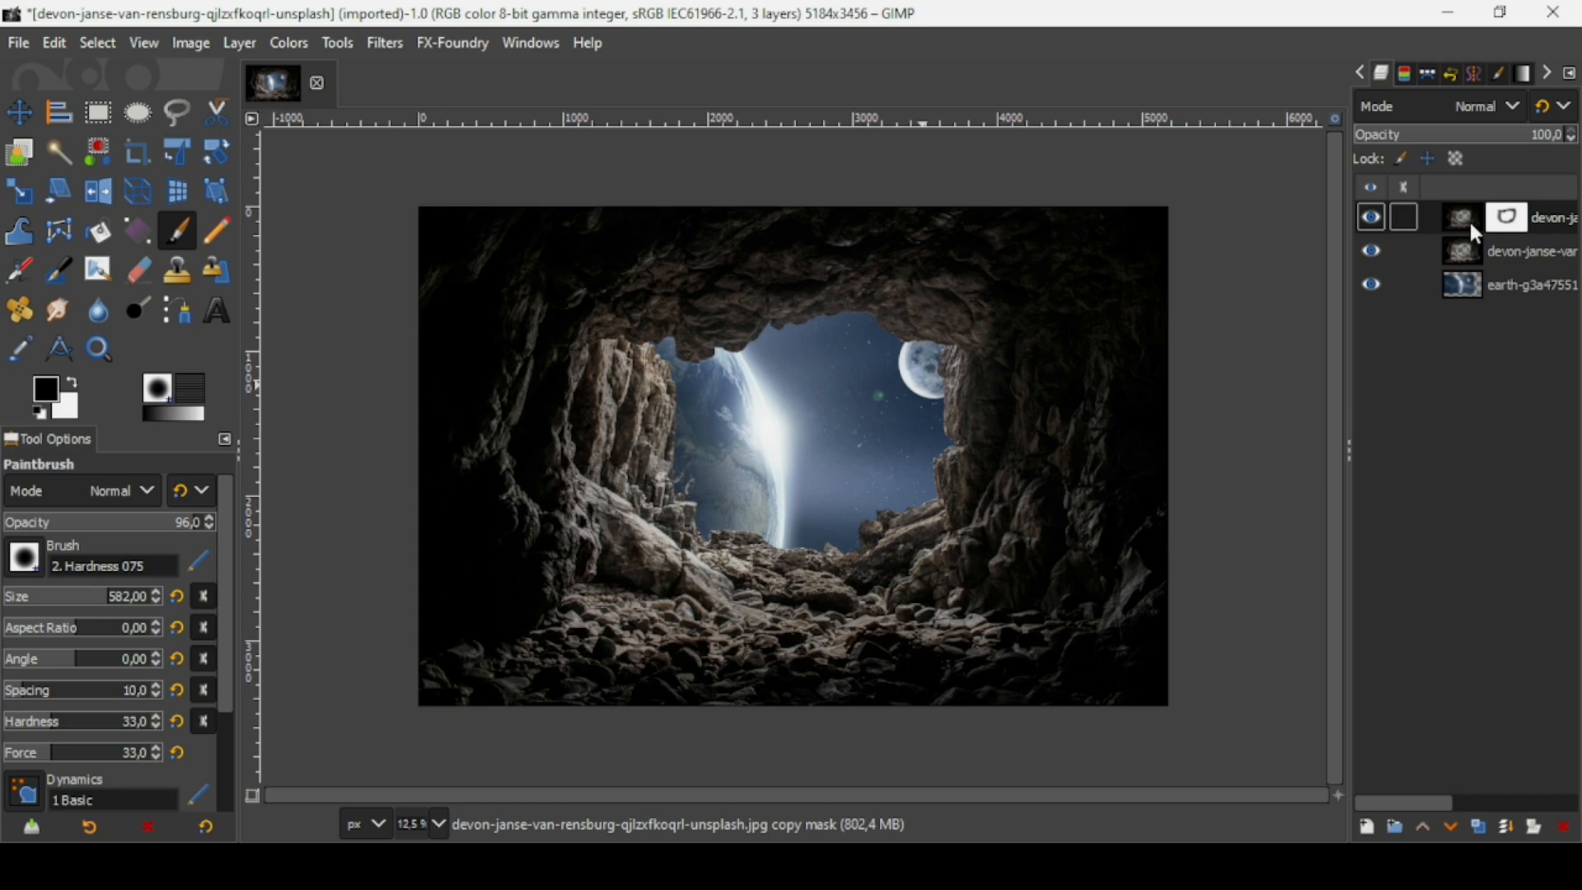
left_click(1509, 830)
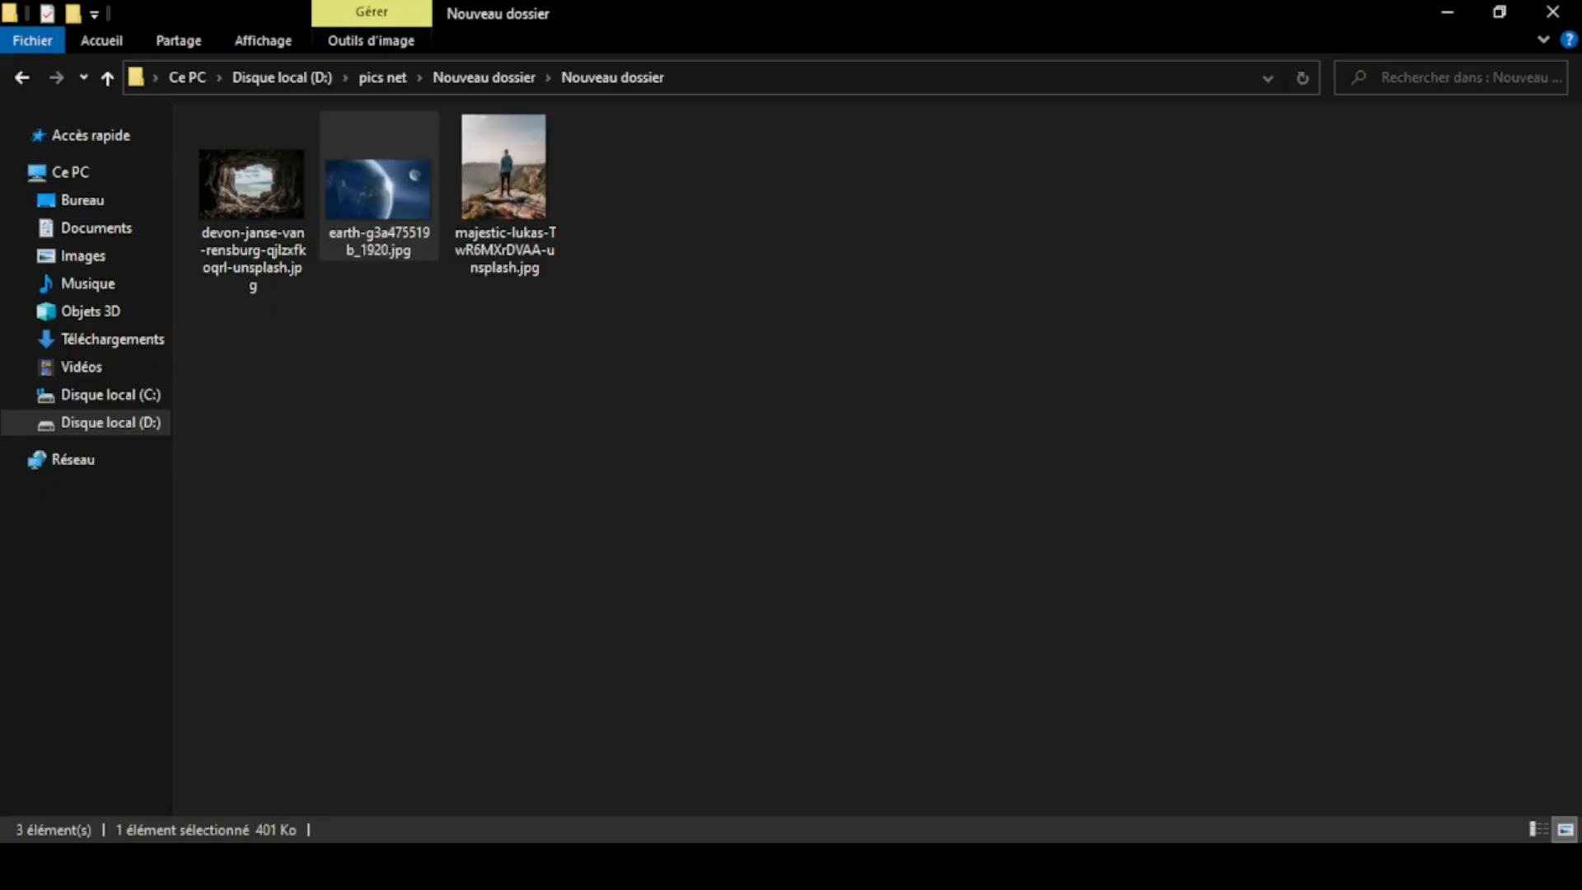
- Import majestic-lukas-TwR6MXrDVAA-unsplash.jpg from the file explorer as a new layer in the GIMP composition, converting its colour profile to built-in sRGB
left_click_drag(526, 176, 763, 389)
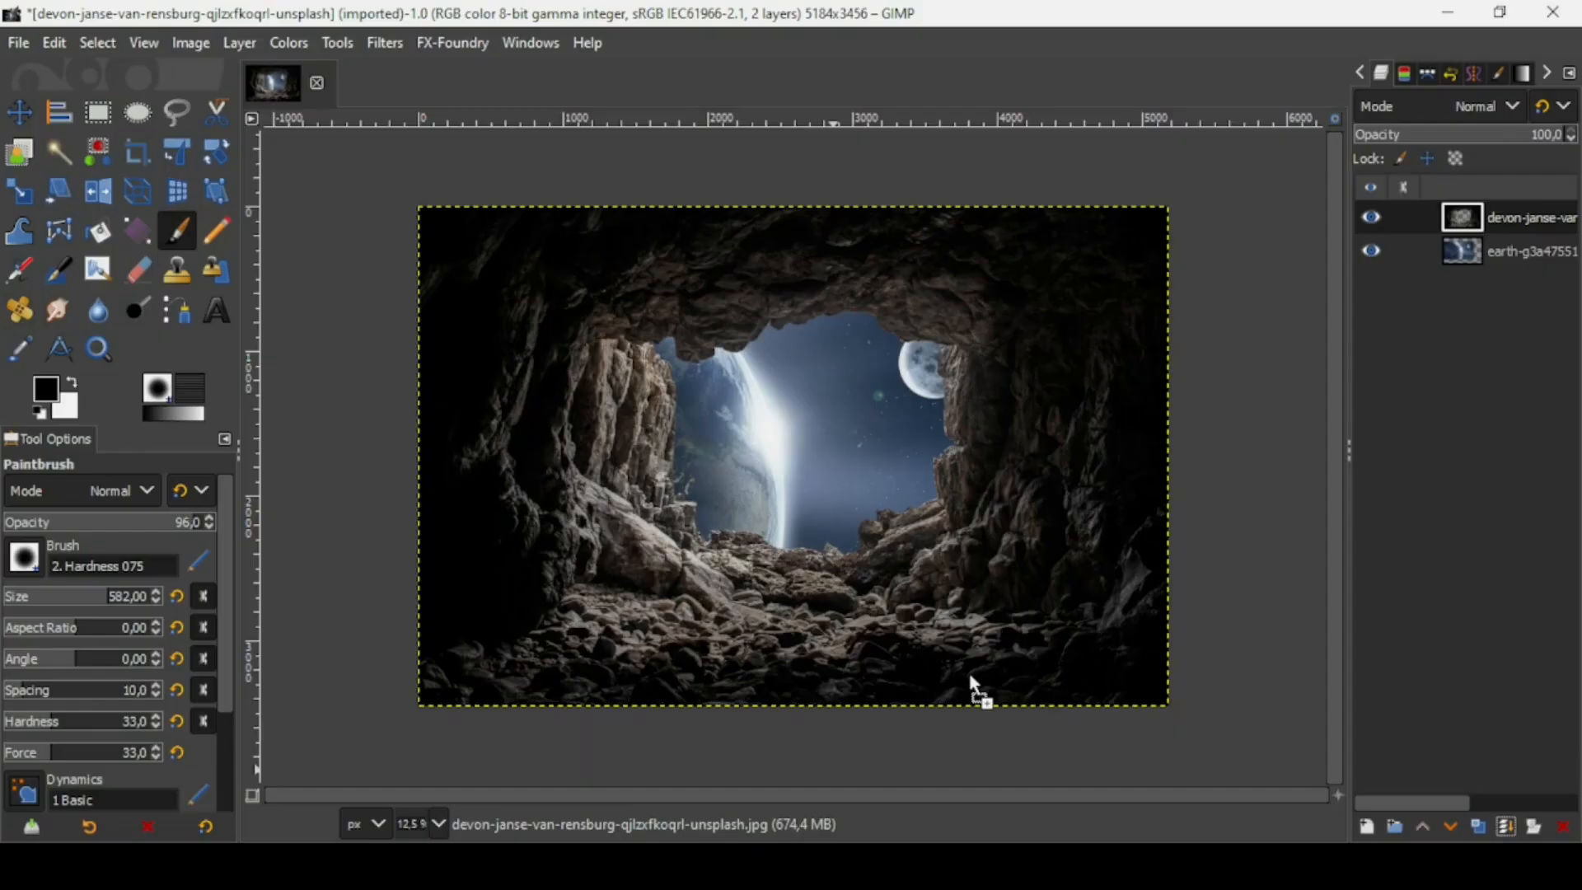
left_click_drag(969, 673, 969, 673)
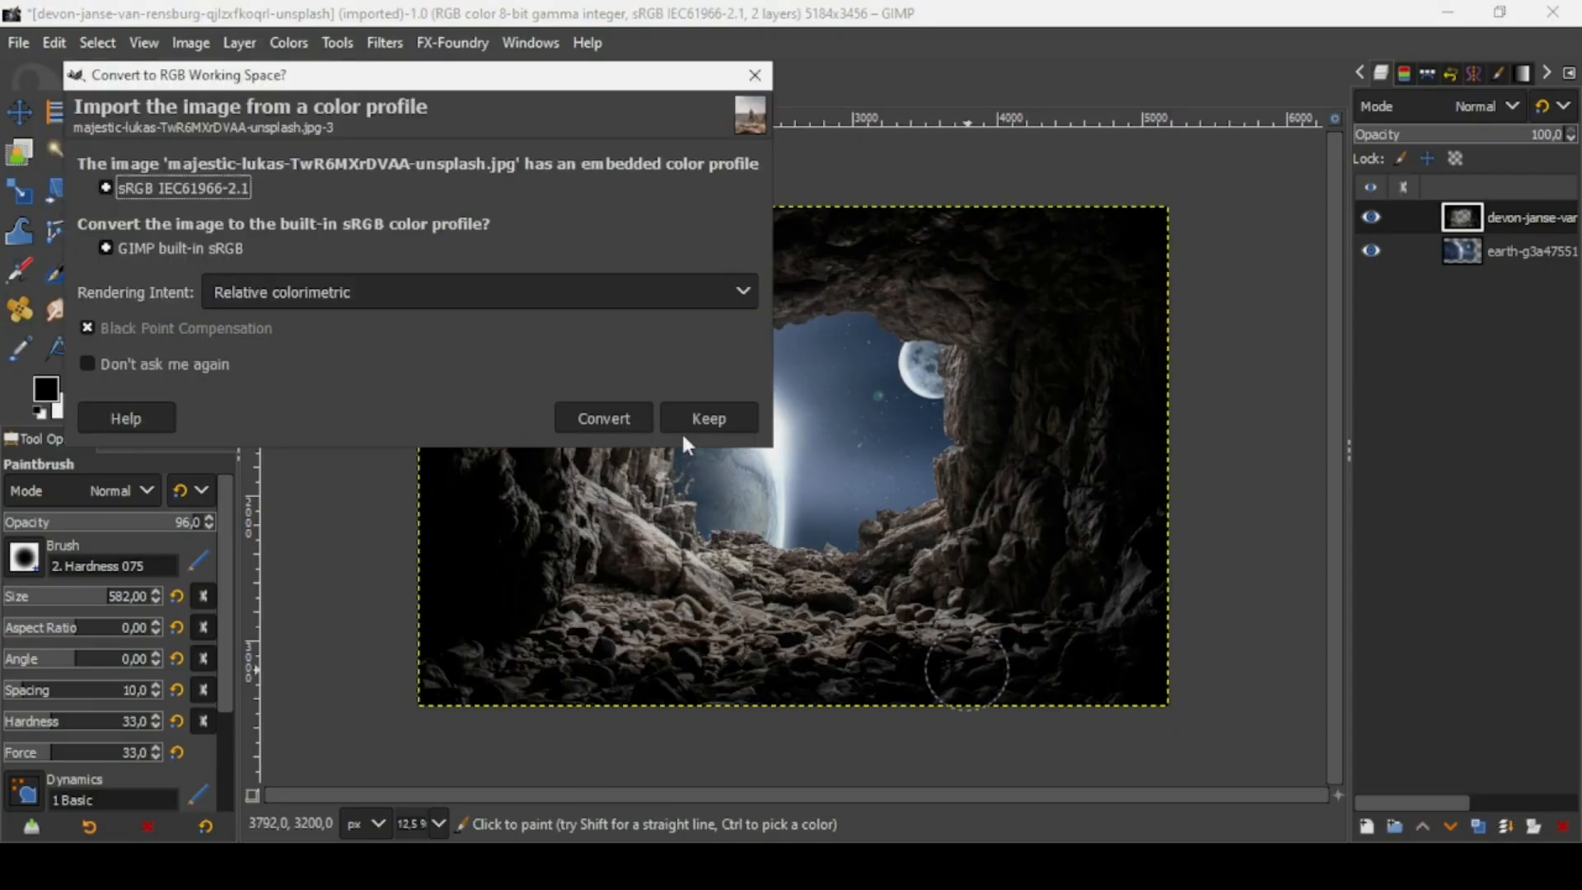
left_click(628, 420)
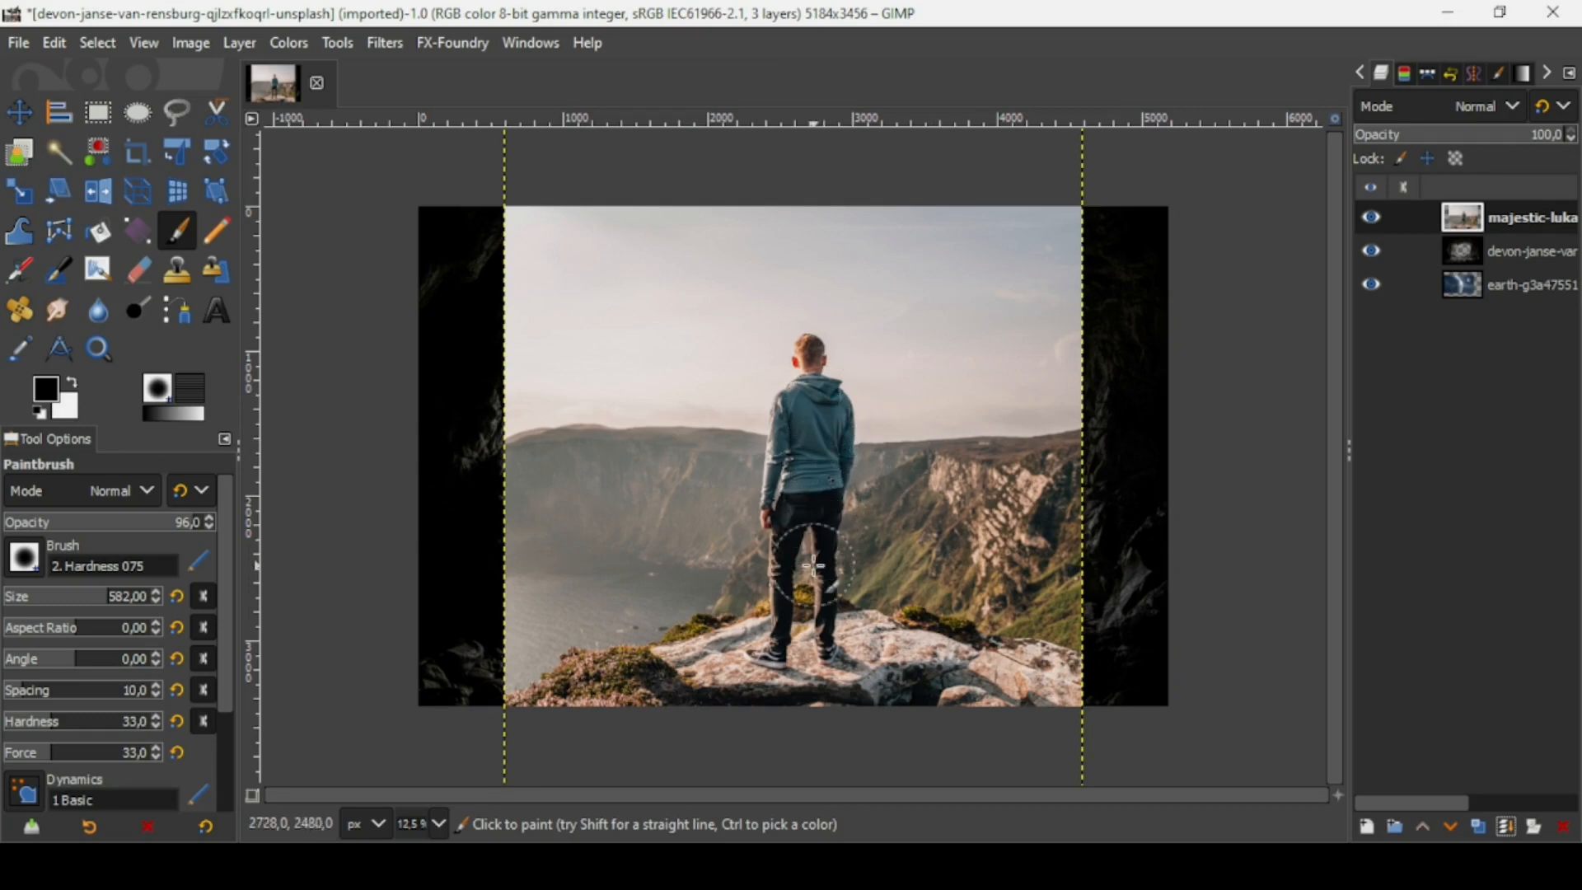
- Try to extend the standing man's photo layer to the image size without an alpha channel
left_click(176, 311)
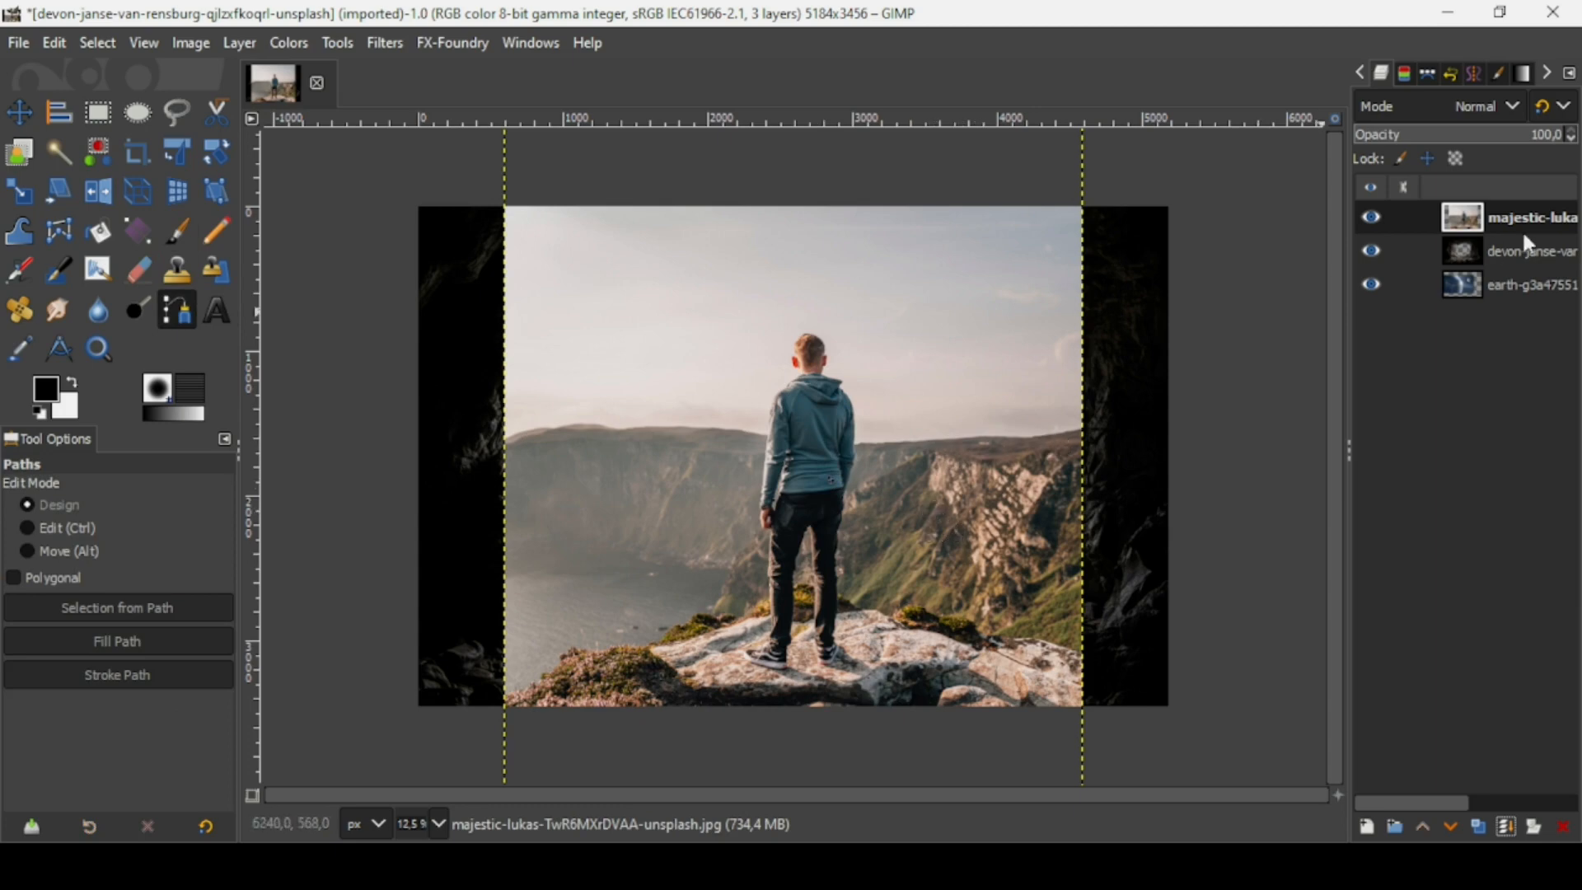
right_click(1471, 229)
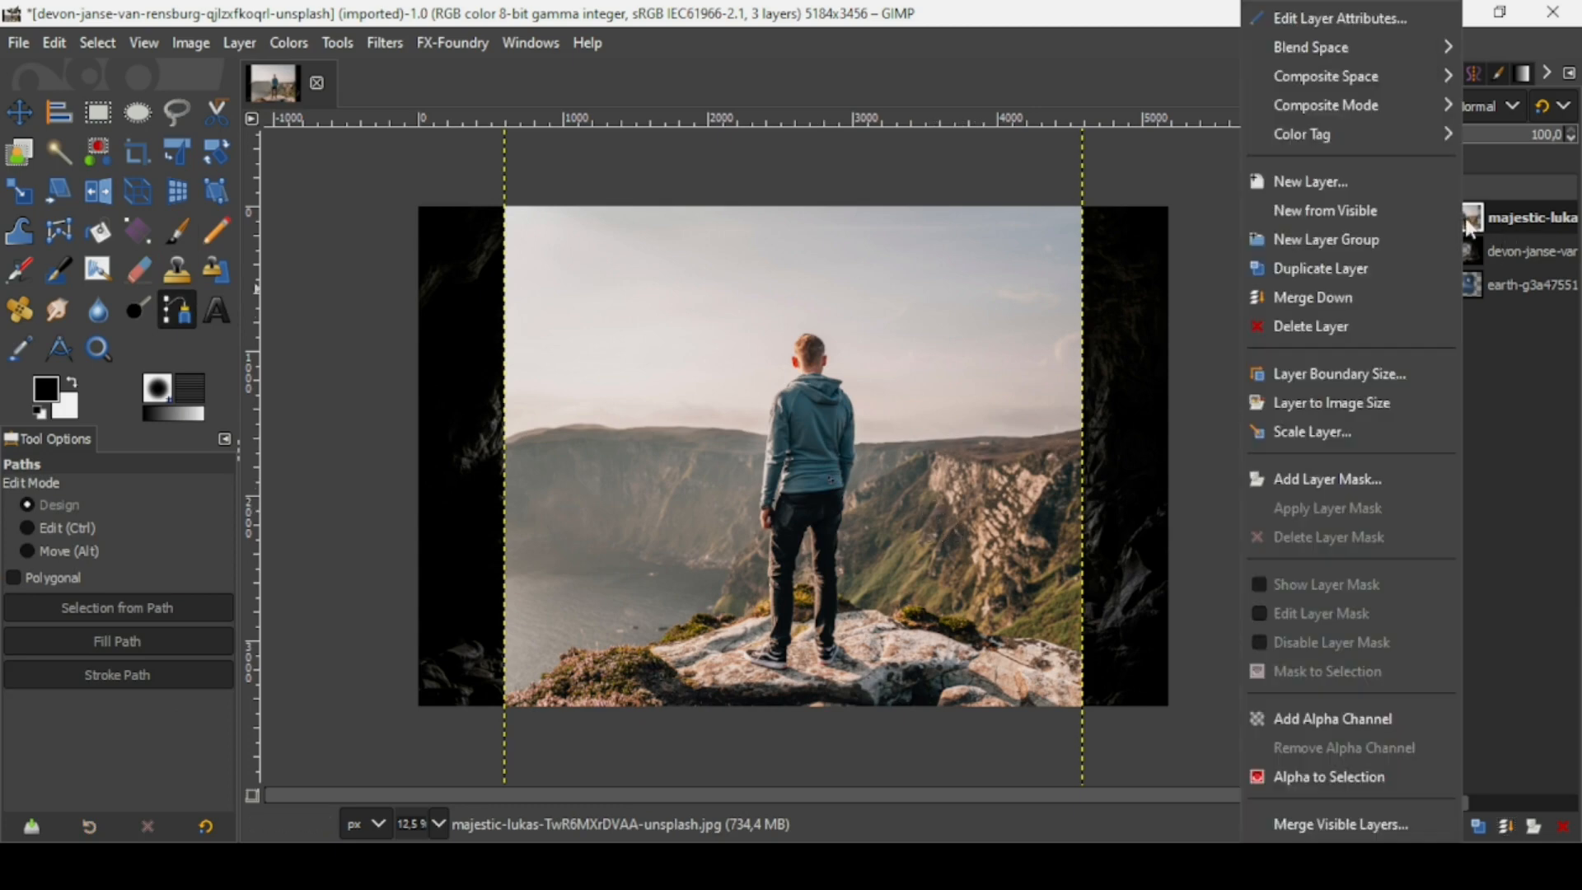
left_click(1356, 407)
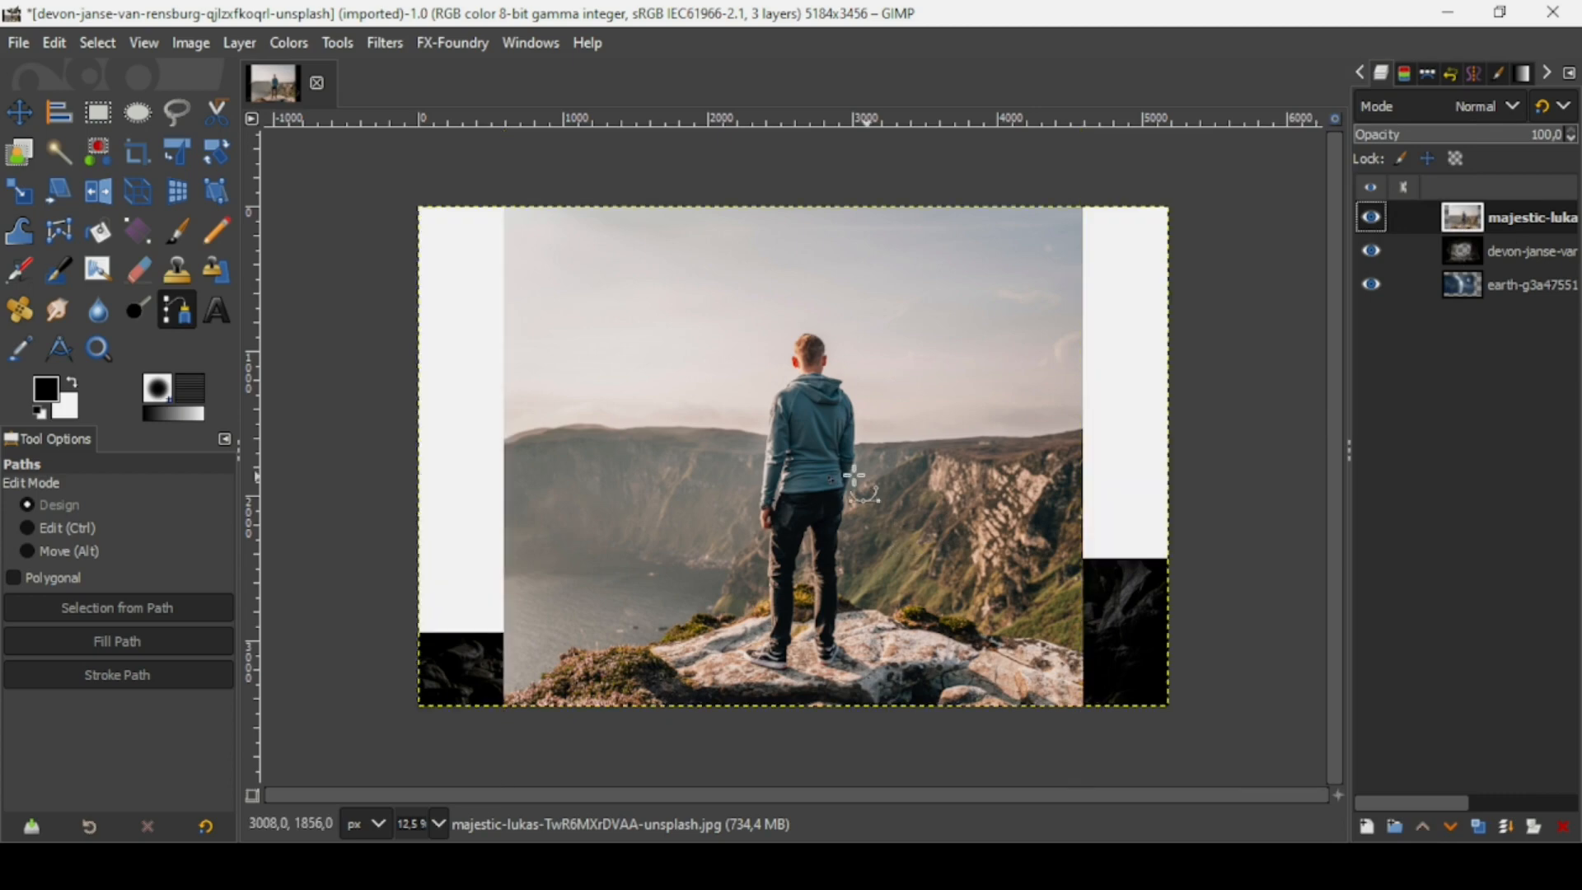
left_click(1455, 252)
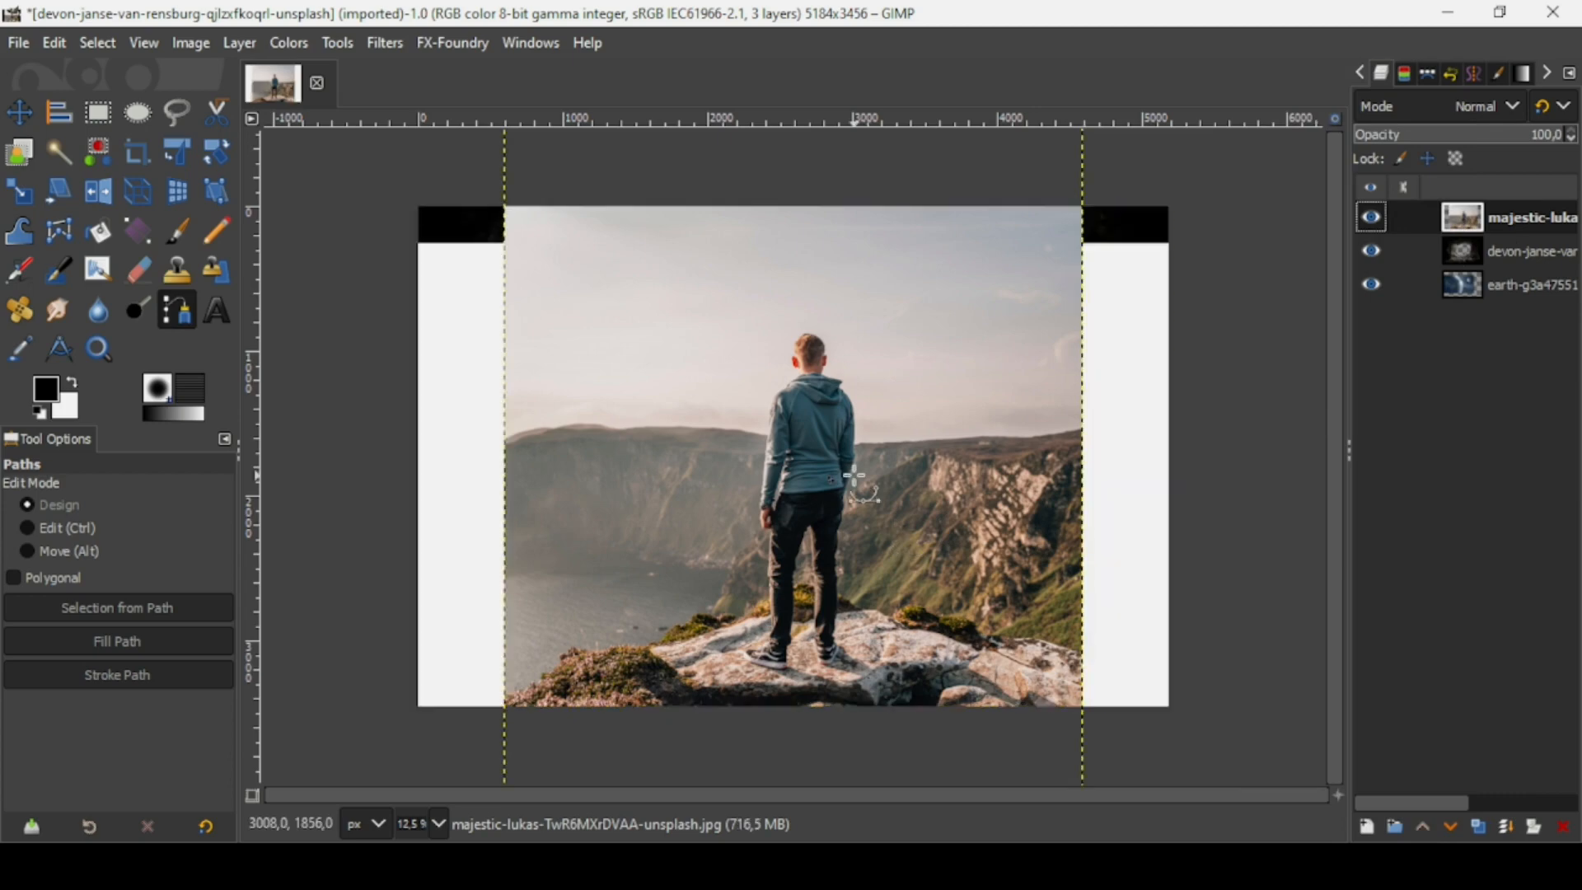
- Add an alpha channel to the standing man's photo layer and extend the layer to the image size
right_click(1469, 233)
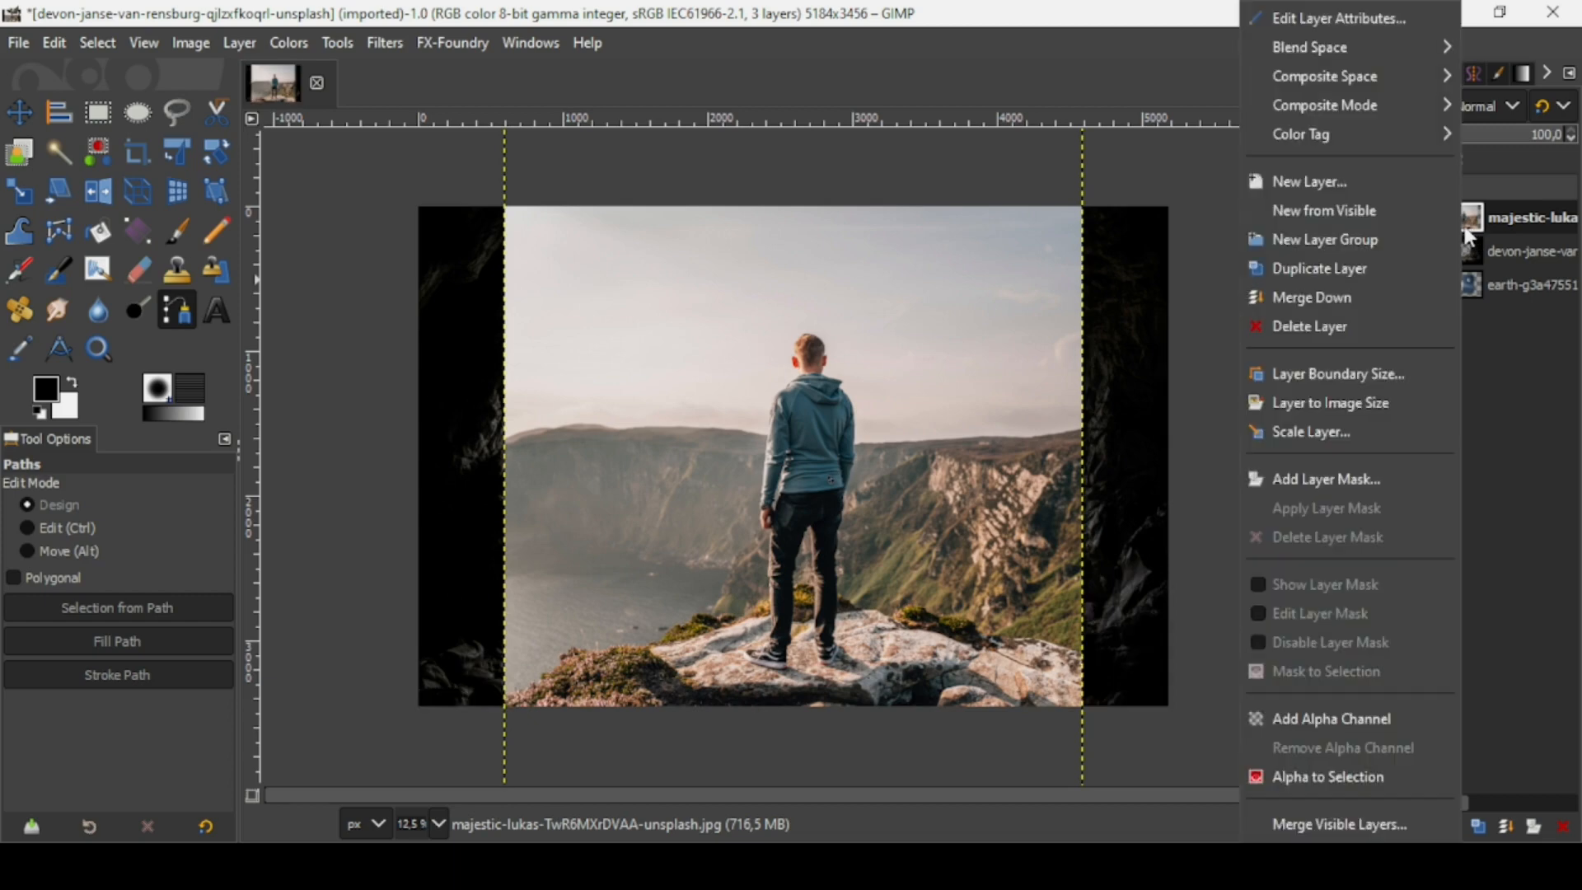
left_click(1322, 721)
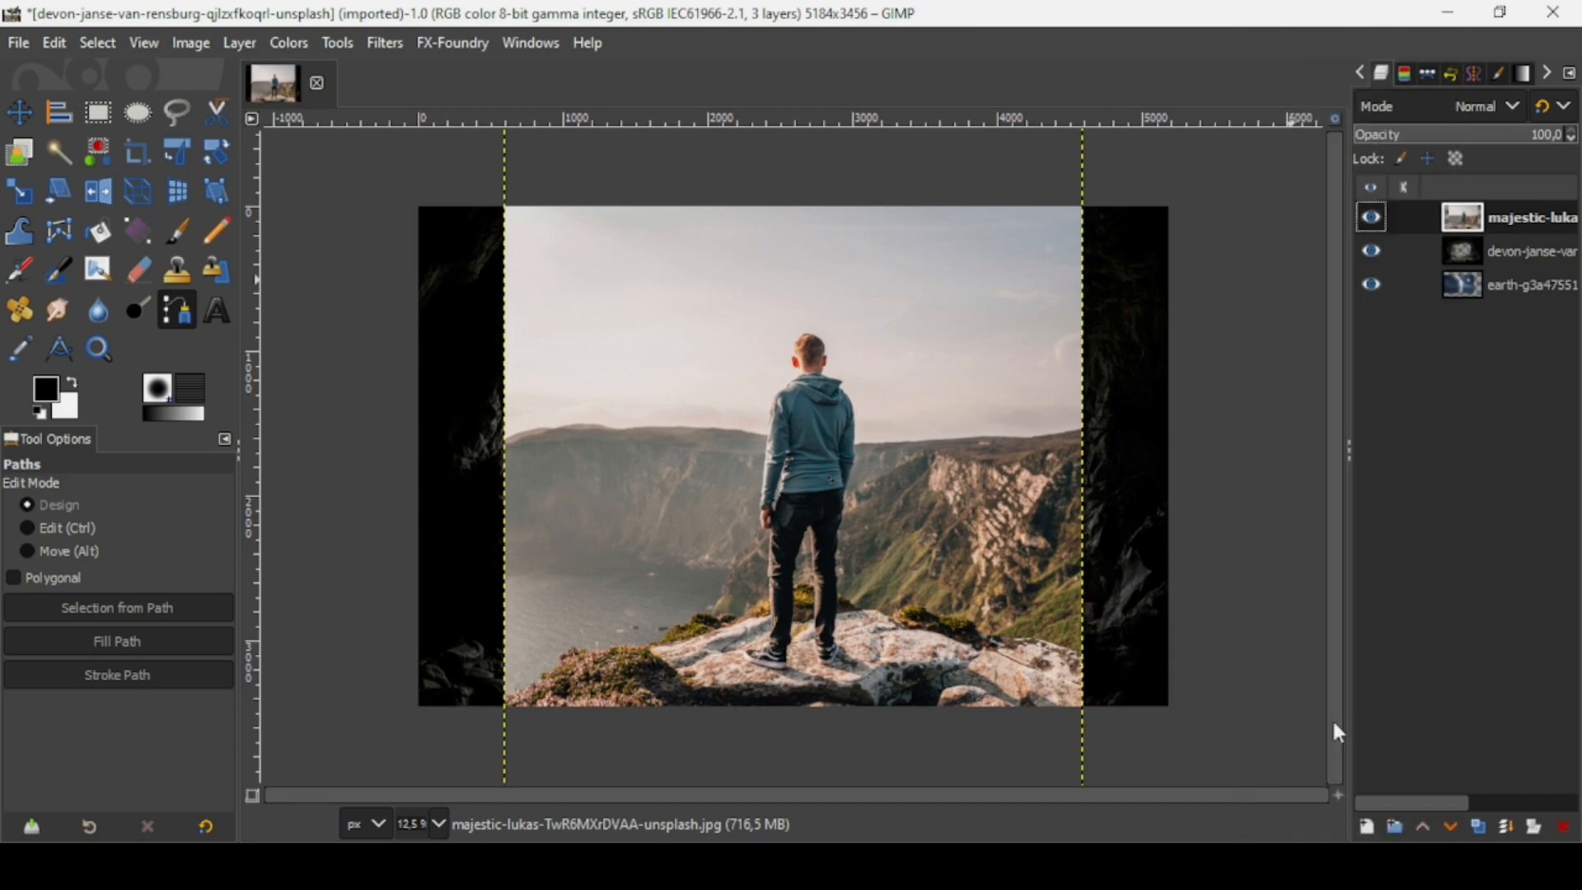
right_click(1477, 216)
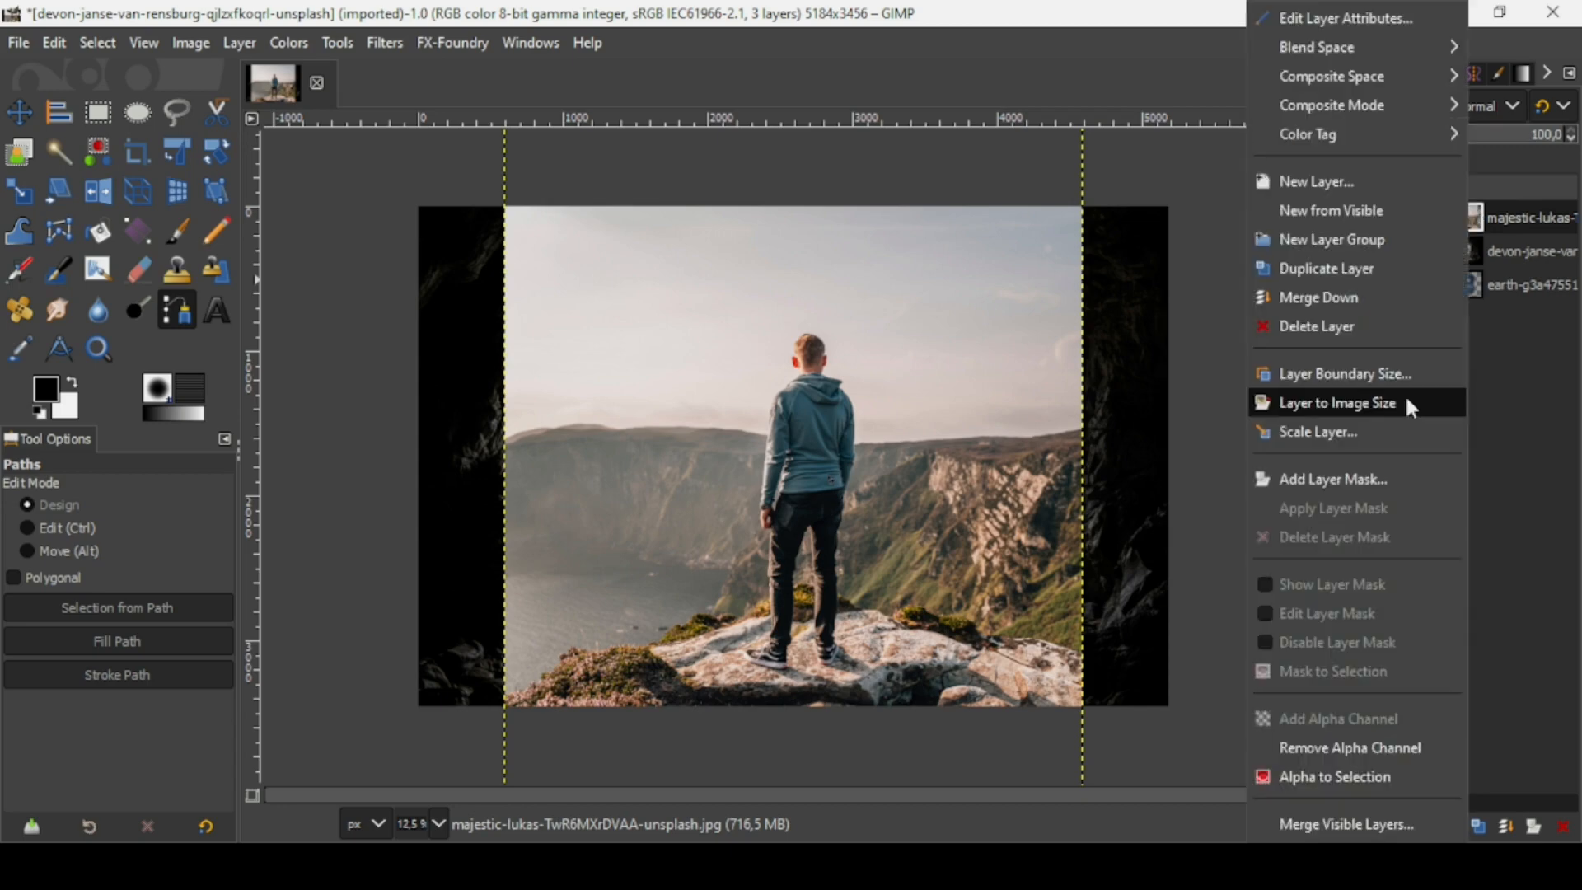
left_click(1406, 402)
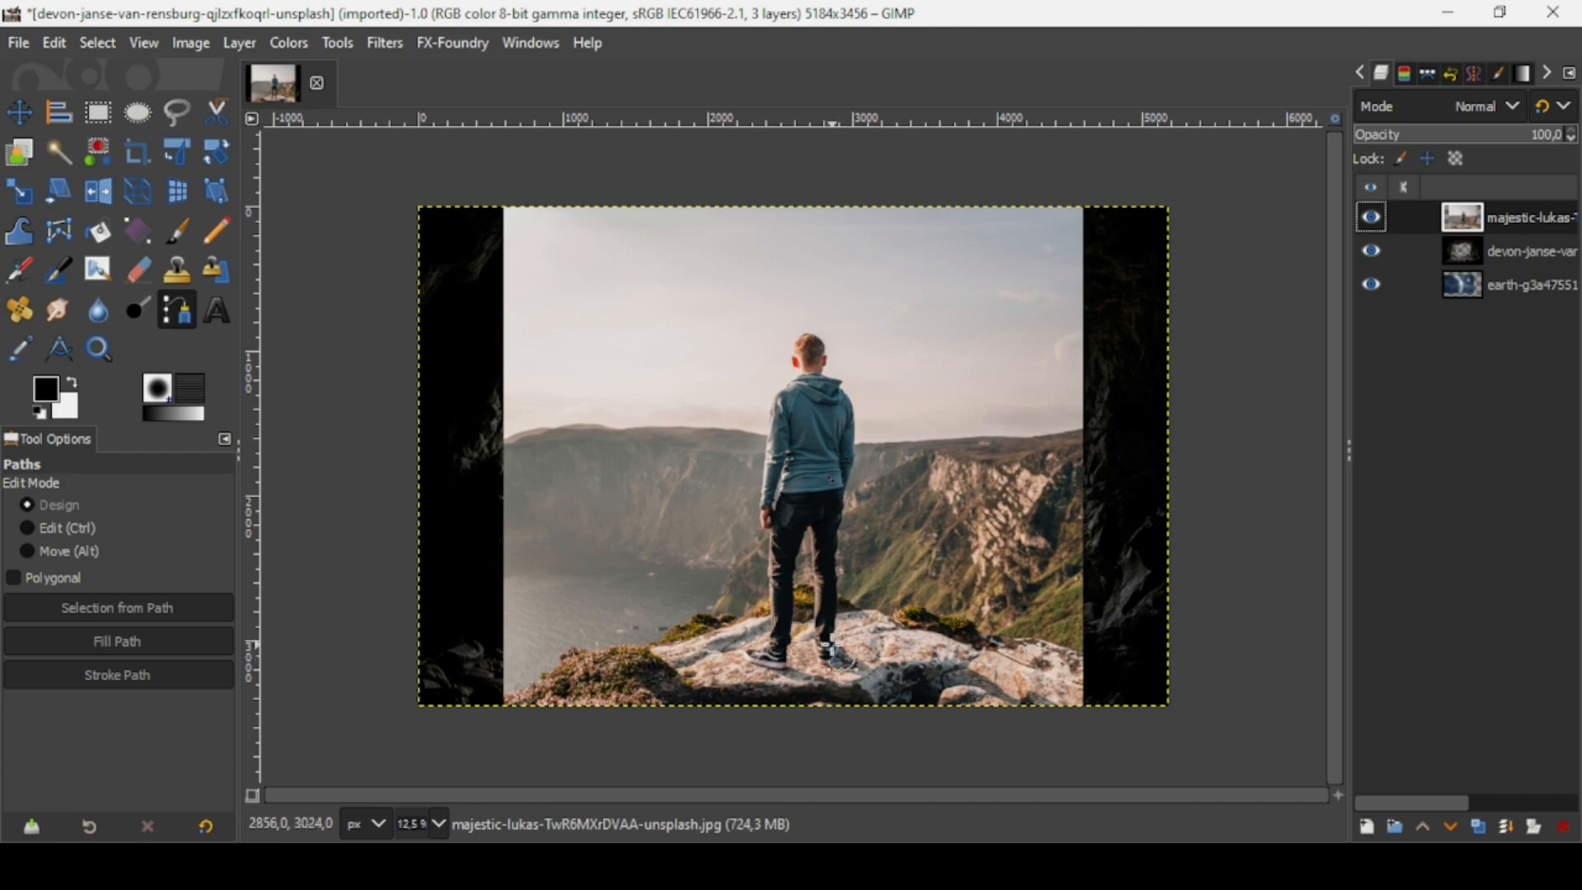
- Start a path with the Paths tool at the man's right shoe and trace up the outer edge of that leg
scroll(828, 647, "up", 4)
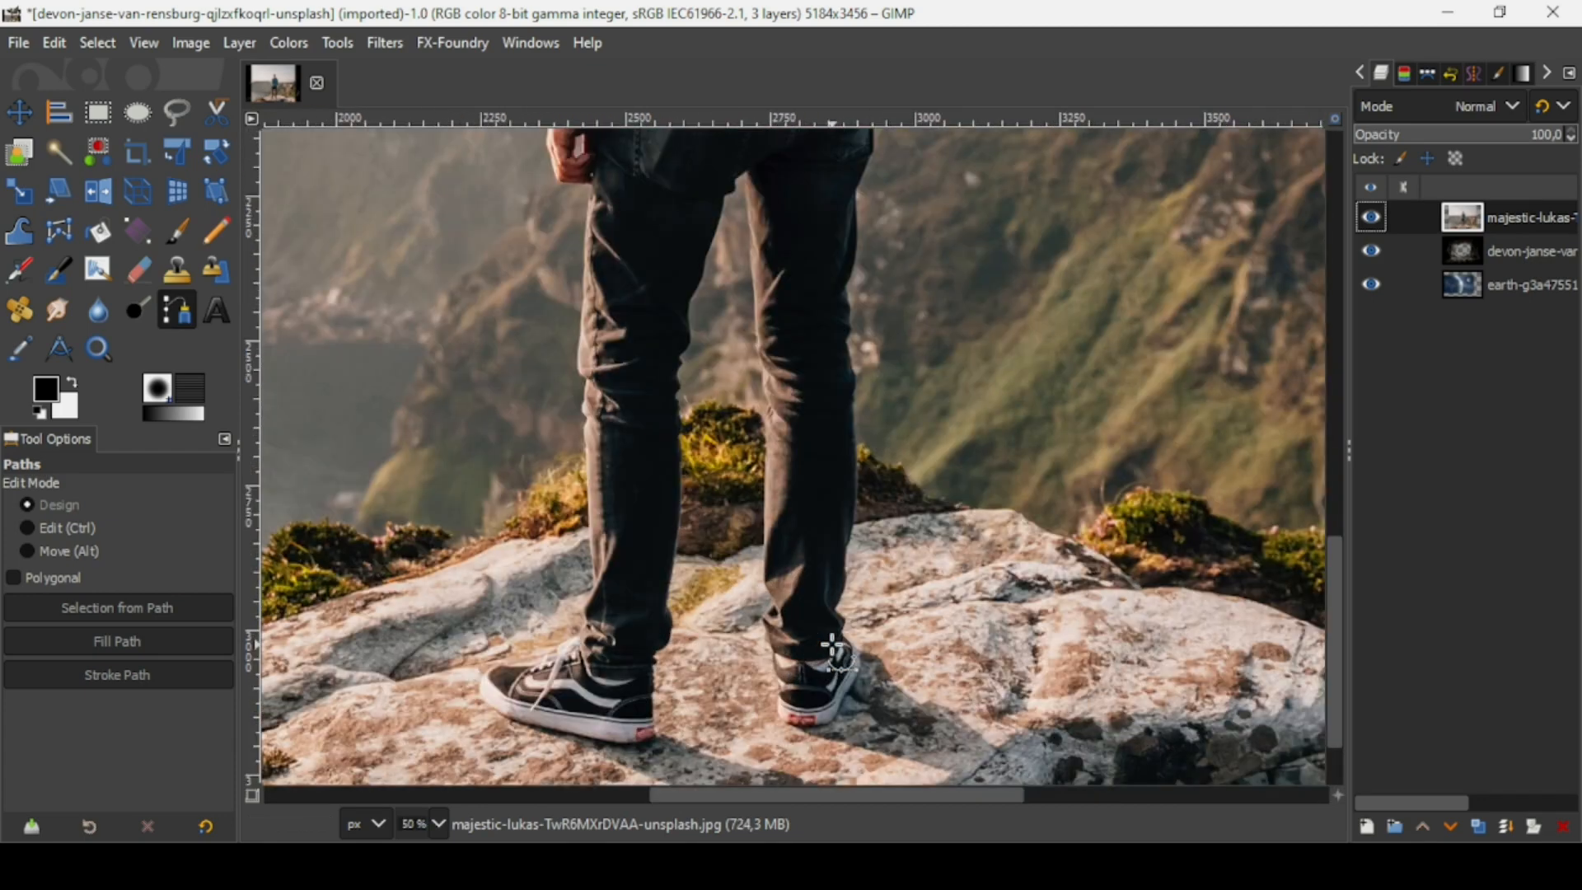
scroll(833, 651, "up", 1)
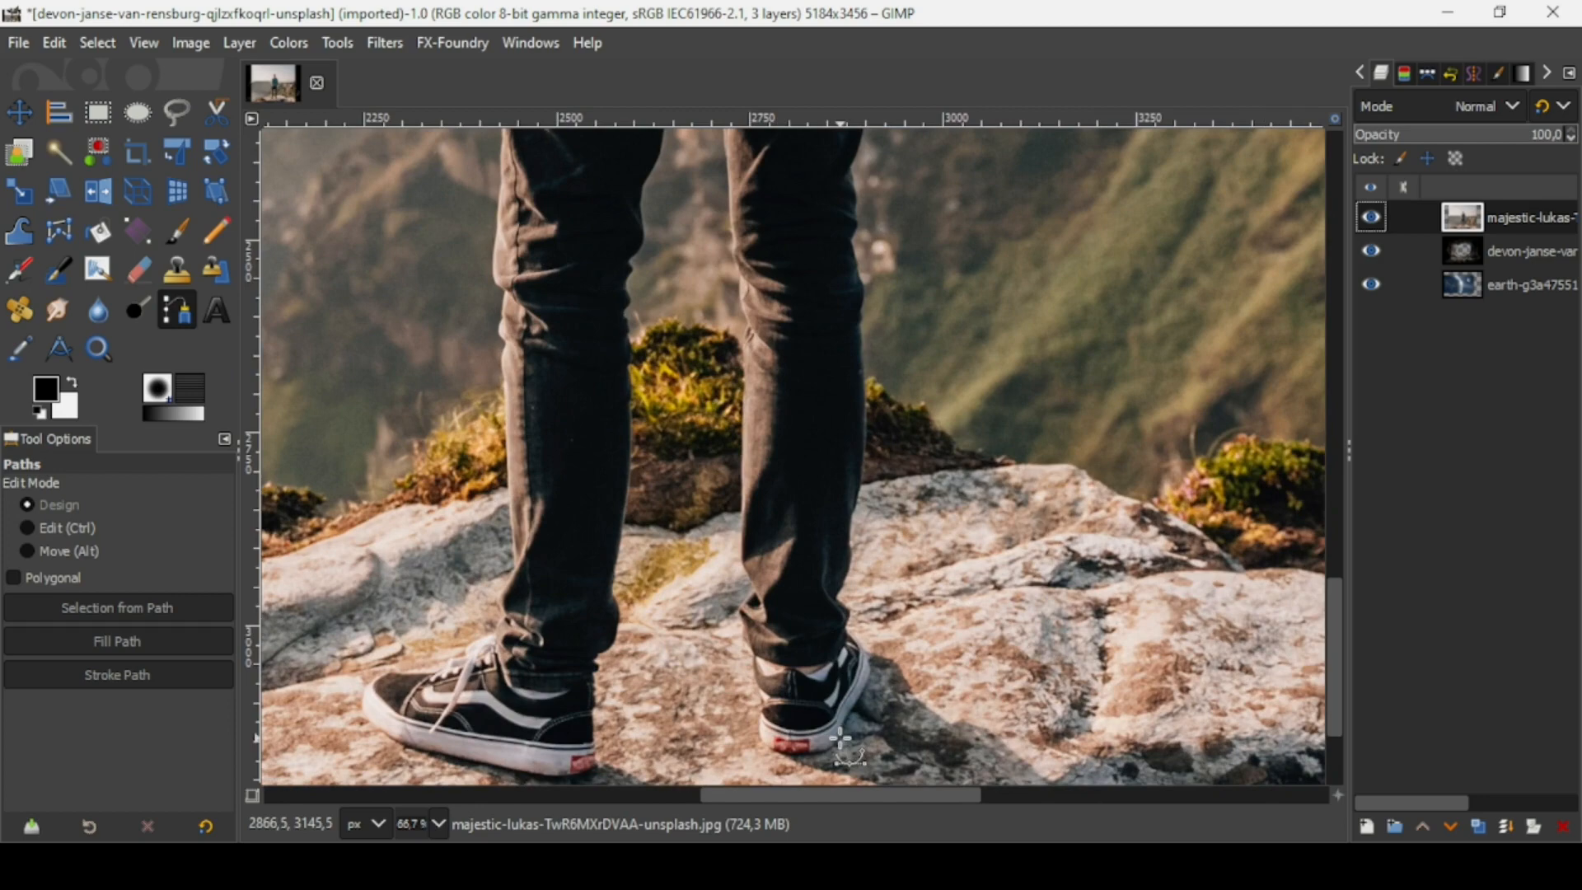
left_click(855, 712)
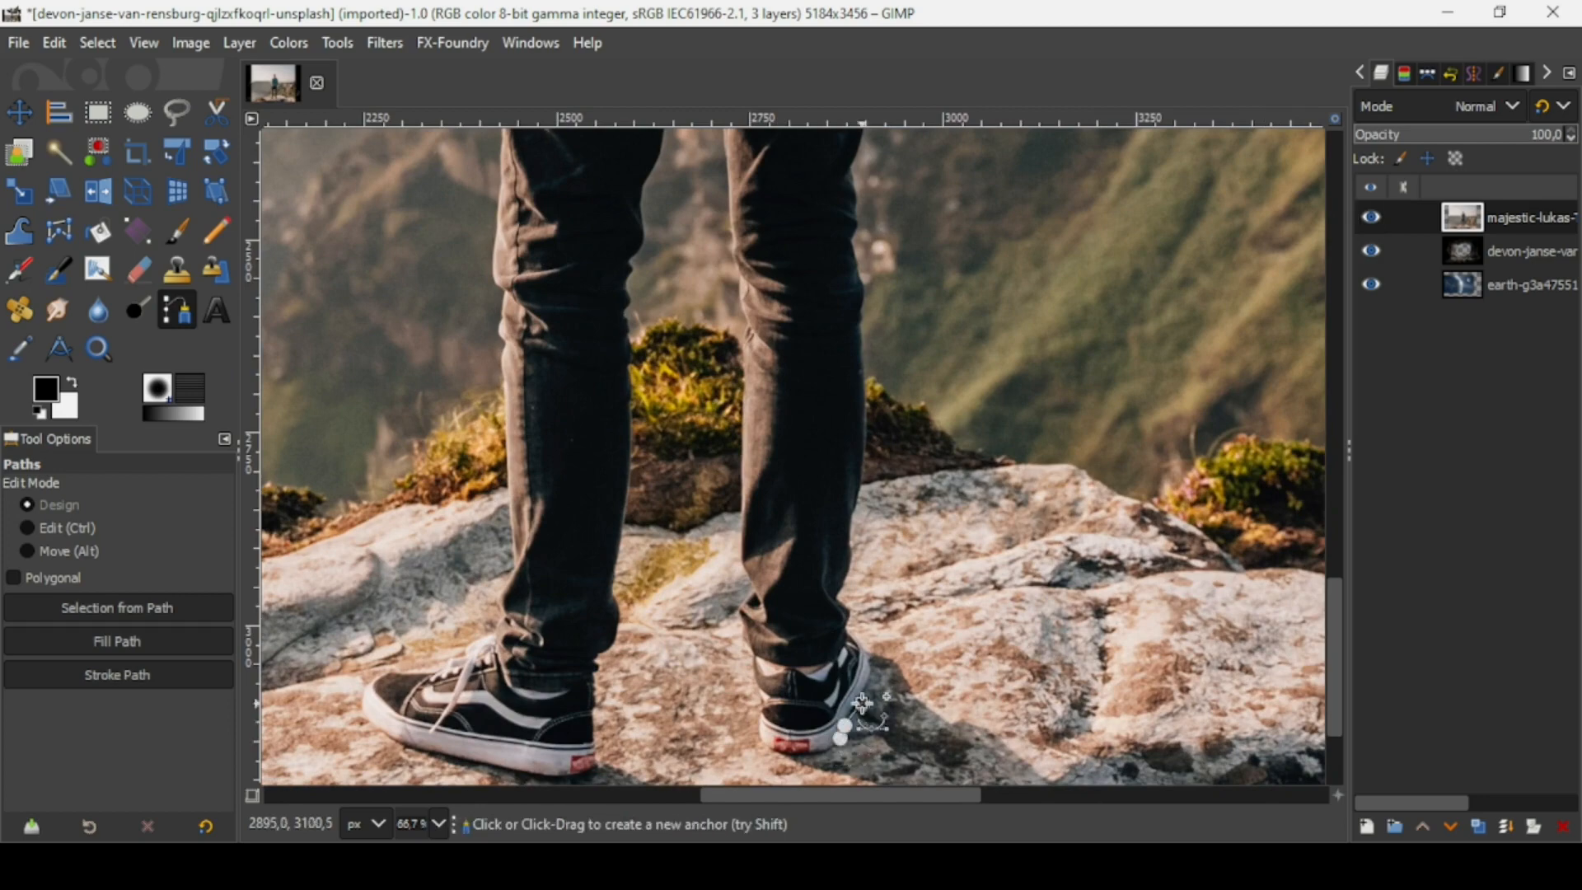
left_click(867, 668)
left_click(848, 612)
left_click(857, 512)
left_click(864, 423)
left_click(860, 247)
- Continue the path up the outer edge of the man's right sleeve and over the shoulder towards the hood
scroll(863, 195, "up", 2)
left_click(893, 199)
scroll(921, 176, "up", 7)
left_click(1038, 363)
scroll(1040, 353, "up", 6)
left_click(909, 260)
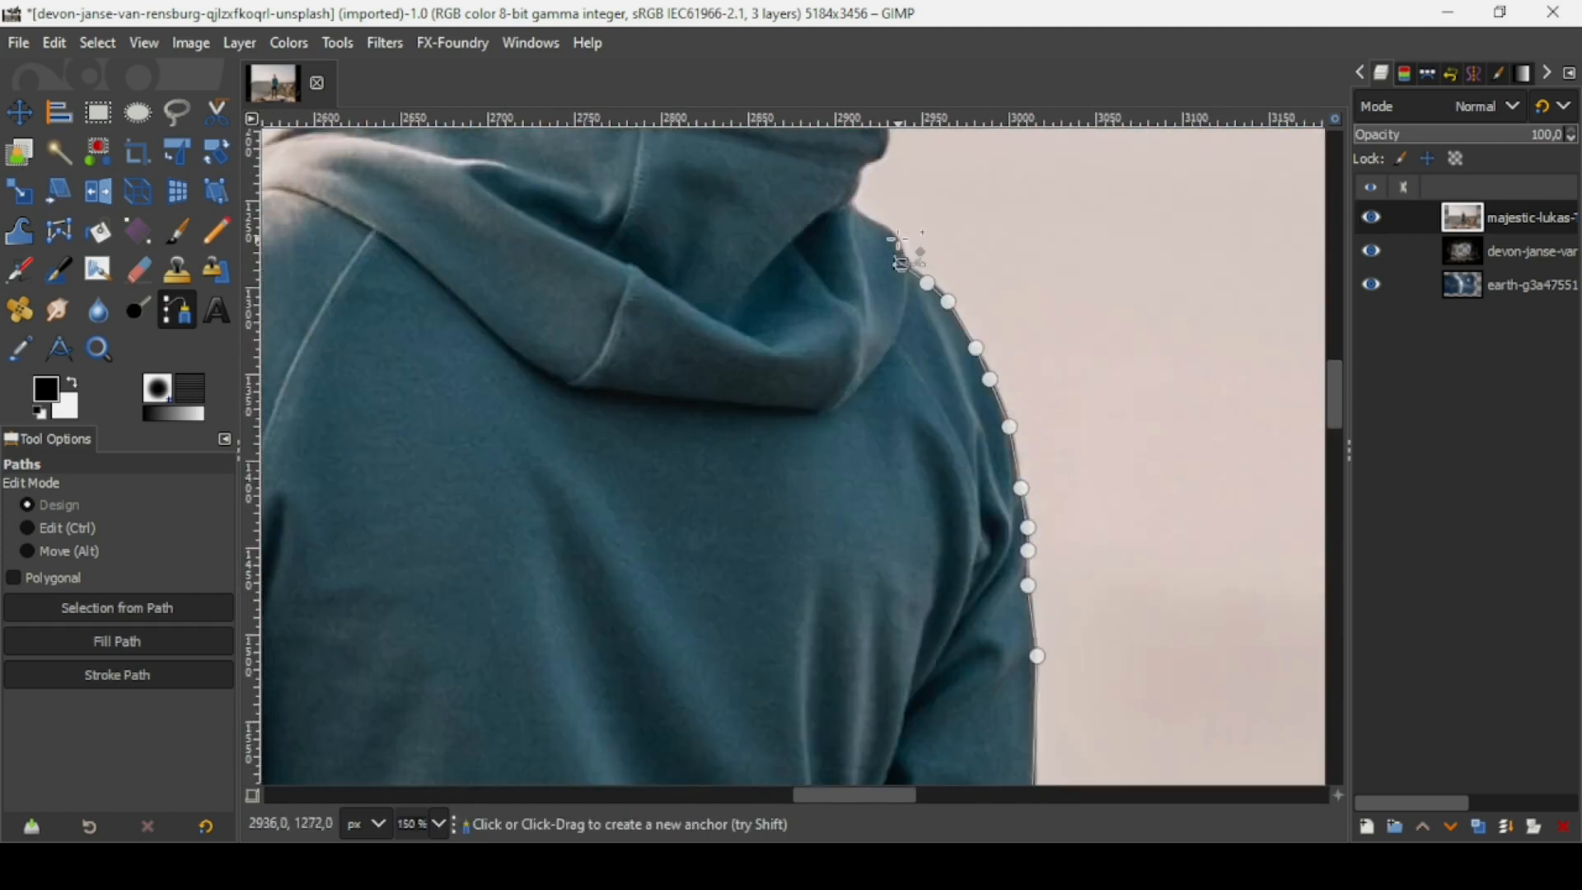
- Continue the path around the man's neck, ears and head and down onto his left shoulder
scroll(904, 252, "up", 7)
left_click(658, 356)
scroll(697, 165, "down", 1)
left_click(691, 349)
left_click(489, 619)
scroll(488, 619, "down", 4)
scroll(488, 619, "left", 5)
left_click(880, 465)
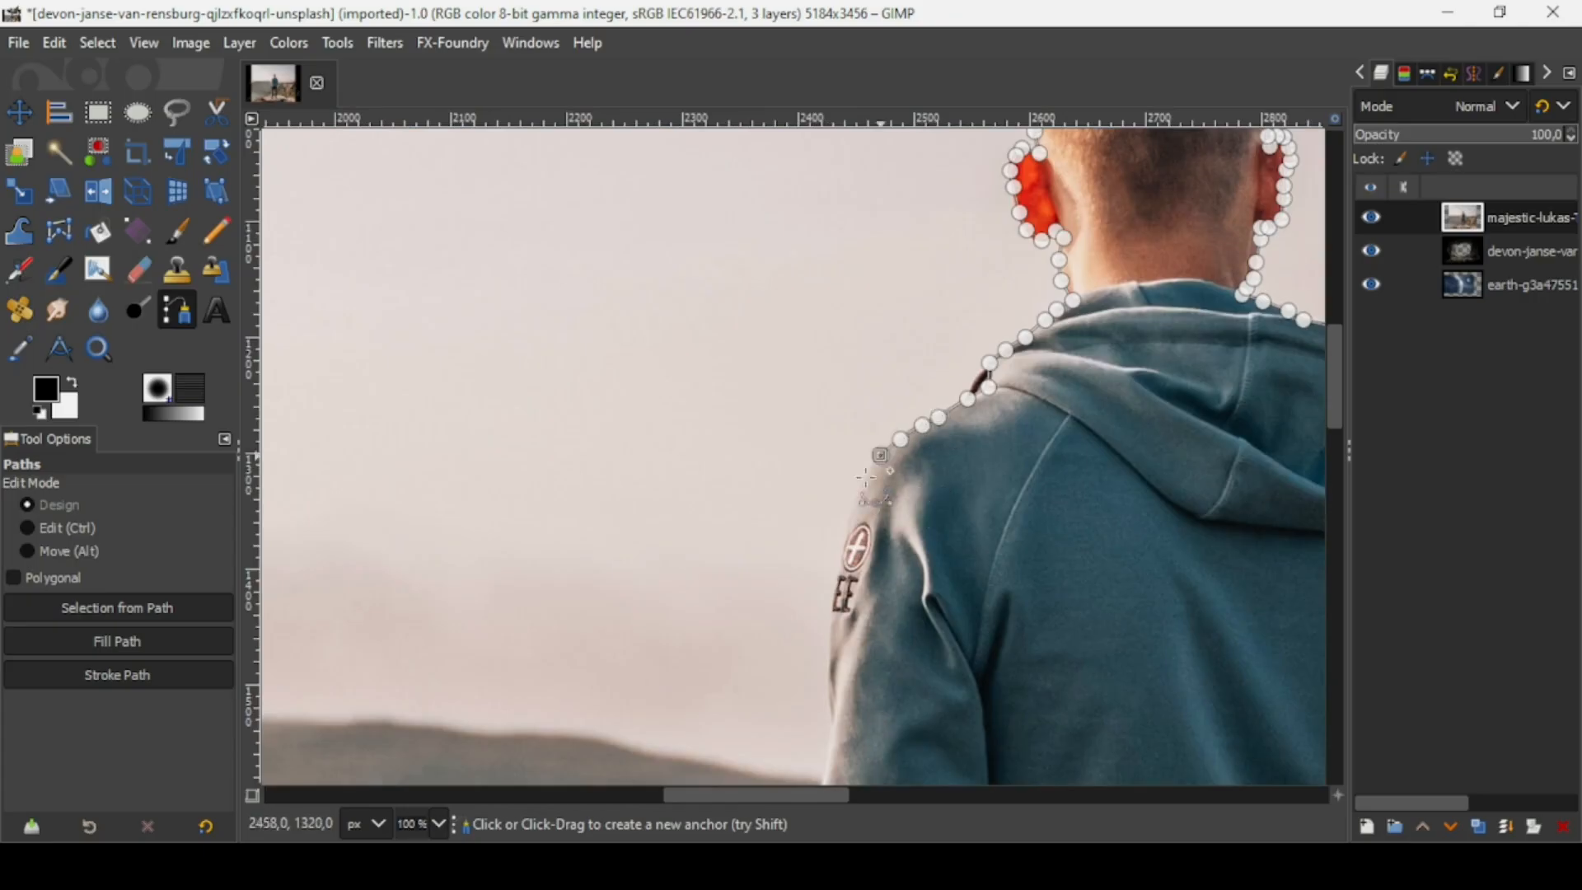
- Continue the path down the man's left arm and hand and the outer edge of his left leg to the shoe's toe
left_click(828, 734)
scroll(824, 737, "down", 4)
scroll(787, 742, "down", 8)
left_click(772, 581)
left_click(784, 603)
scroll(833, 608, "down", 5)
scroll(833, 607, "down", 6)
left_click(742, 457)
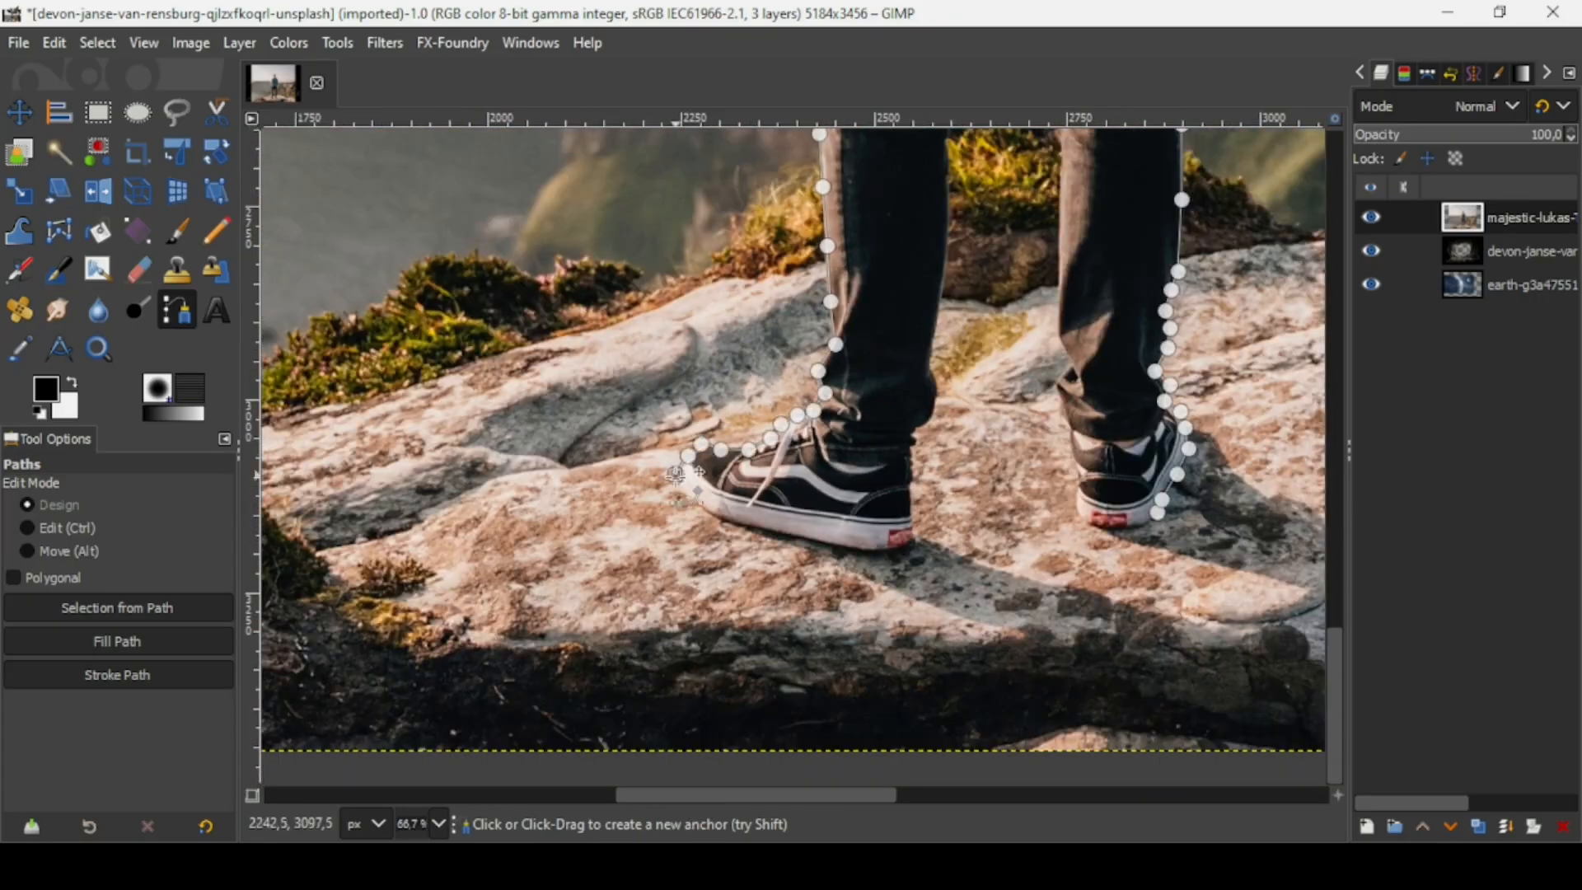
- Continue the path along the left shoe's sole, up the inner left leg, and over into the right leg's inner edge
scroll(927, 494, "up", 4)
left_click(946, 494)
scroll(972, 347, "up", 1)
left_click(1035, 242)
left_click(1054, 457)
left_click(1059, 518)
- Trace the lower inner right leg and the right shoe's sole, and close the path at its starting anchor
scroll(1064, 577, "down", 4)
left_click(1071, 491)
left_click(1057, 508)
left_click(1072, 590)
left_click(1091, 650)
left_click(1135, 653)
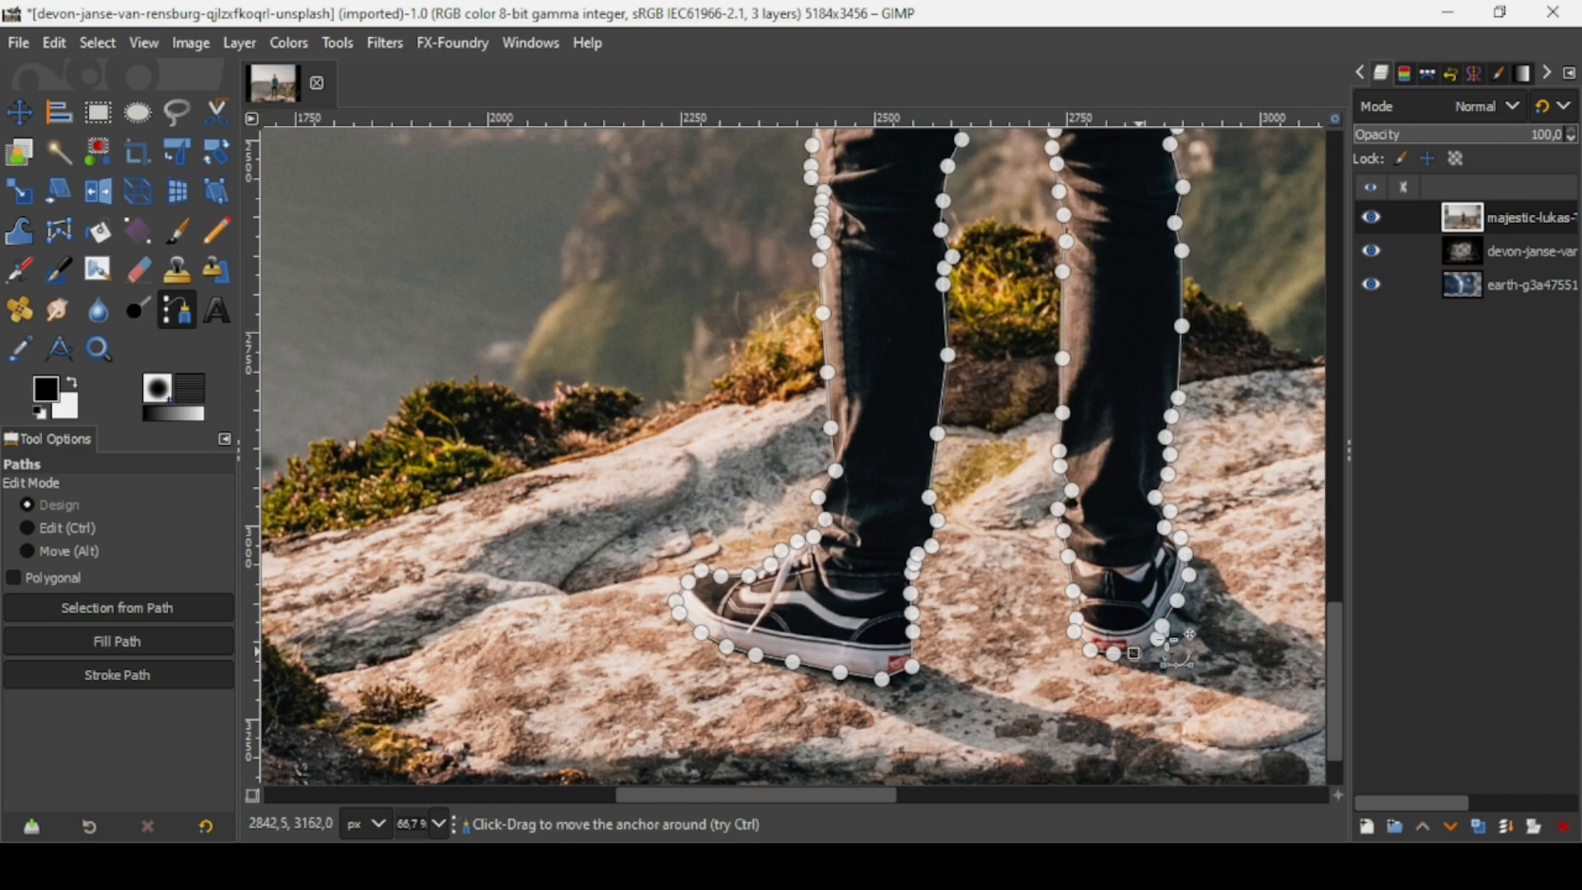
key("ctrl")
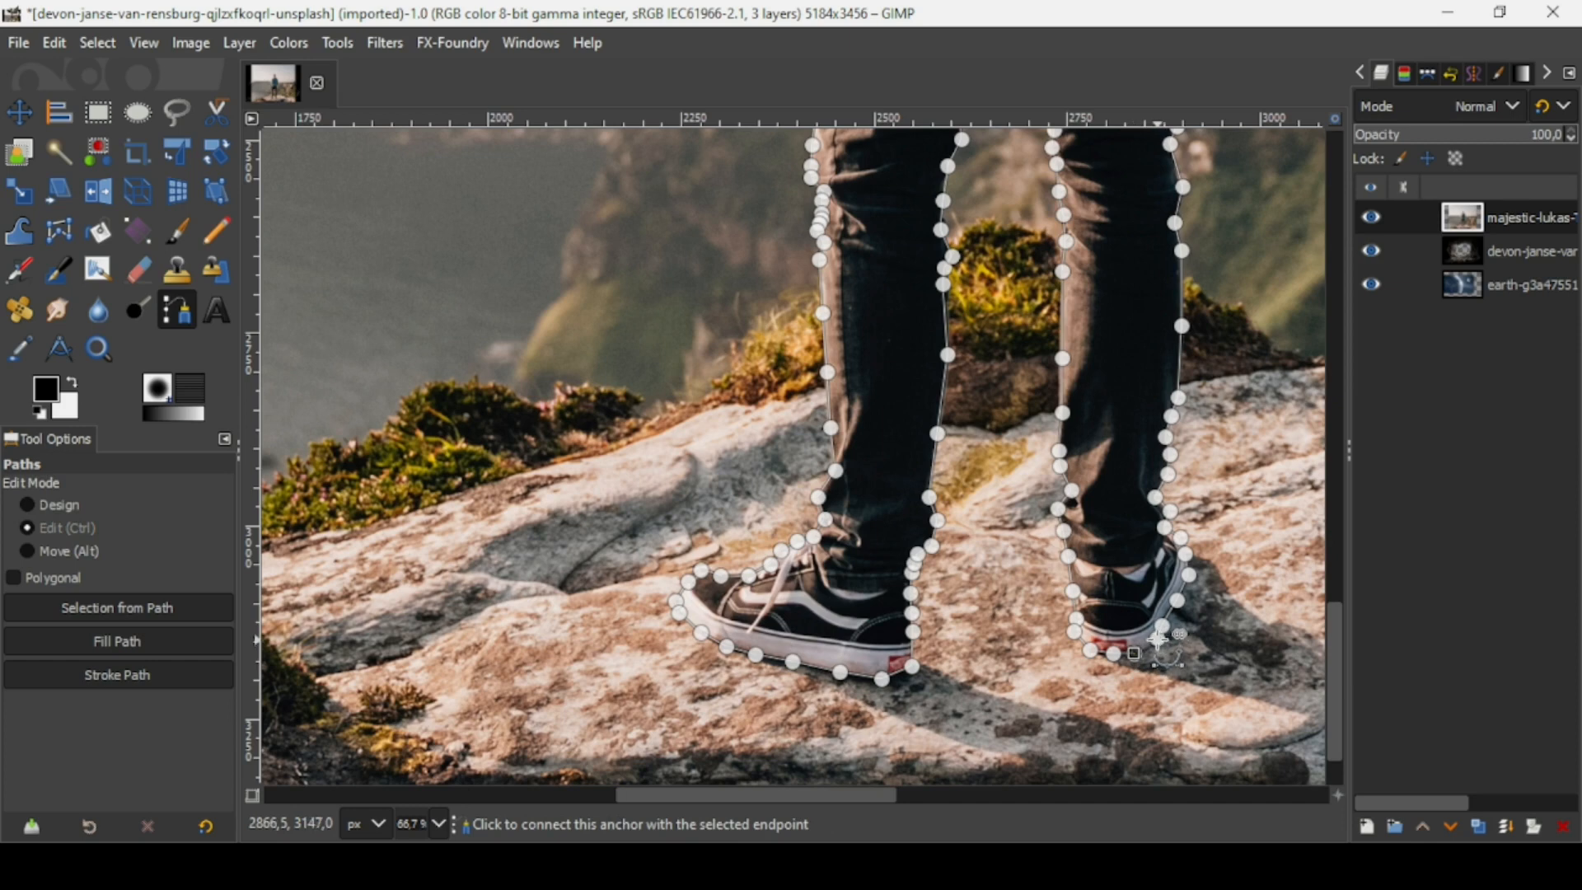
left_click(1158, 640, "ctrl")
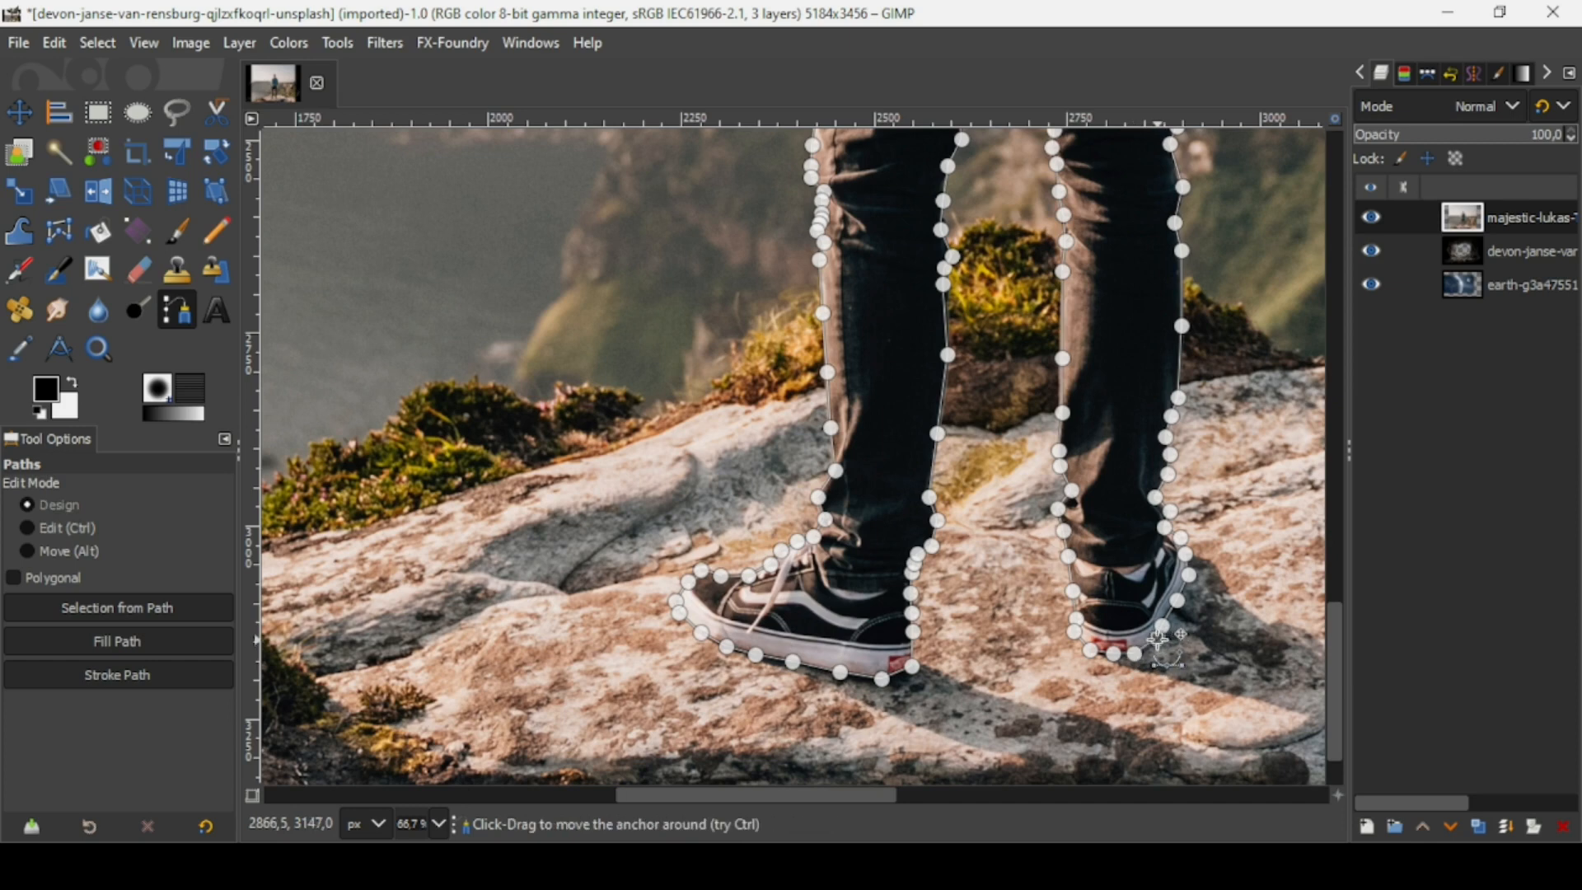
- Convert the closed path around the man into a selection and feather it by 2 px
scroll(1158, 639, "down", 3)
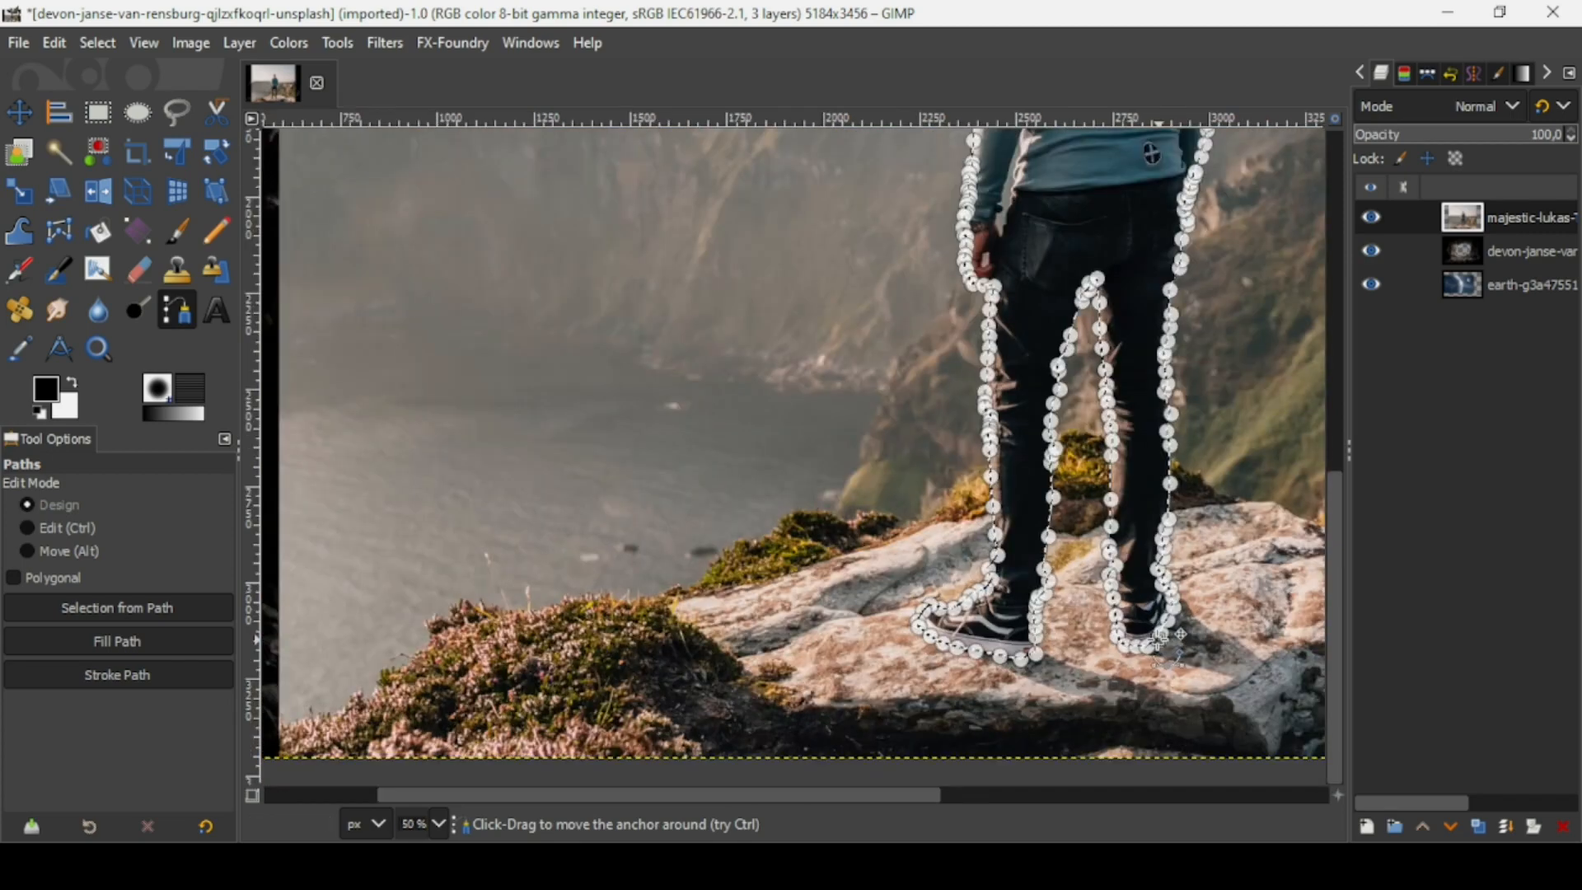
scroll(1157, 639, "down", 1)
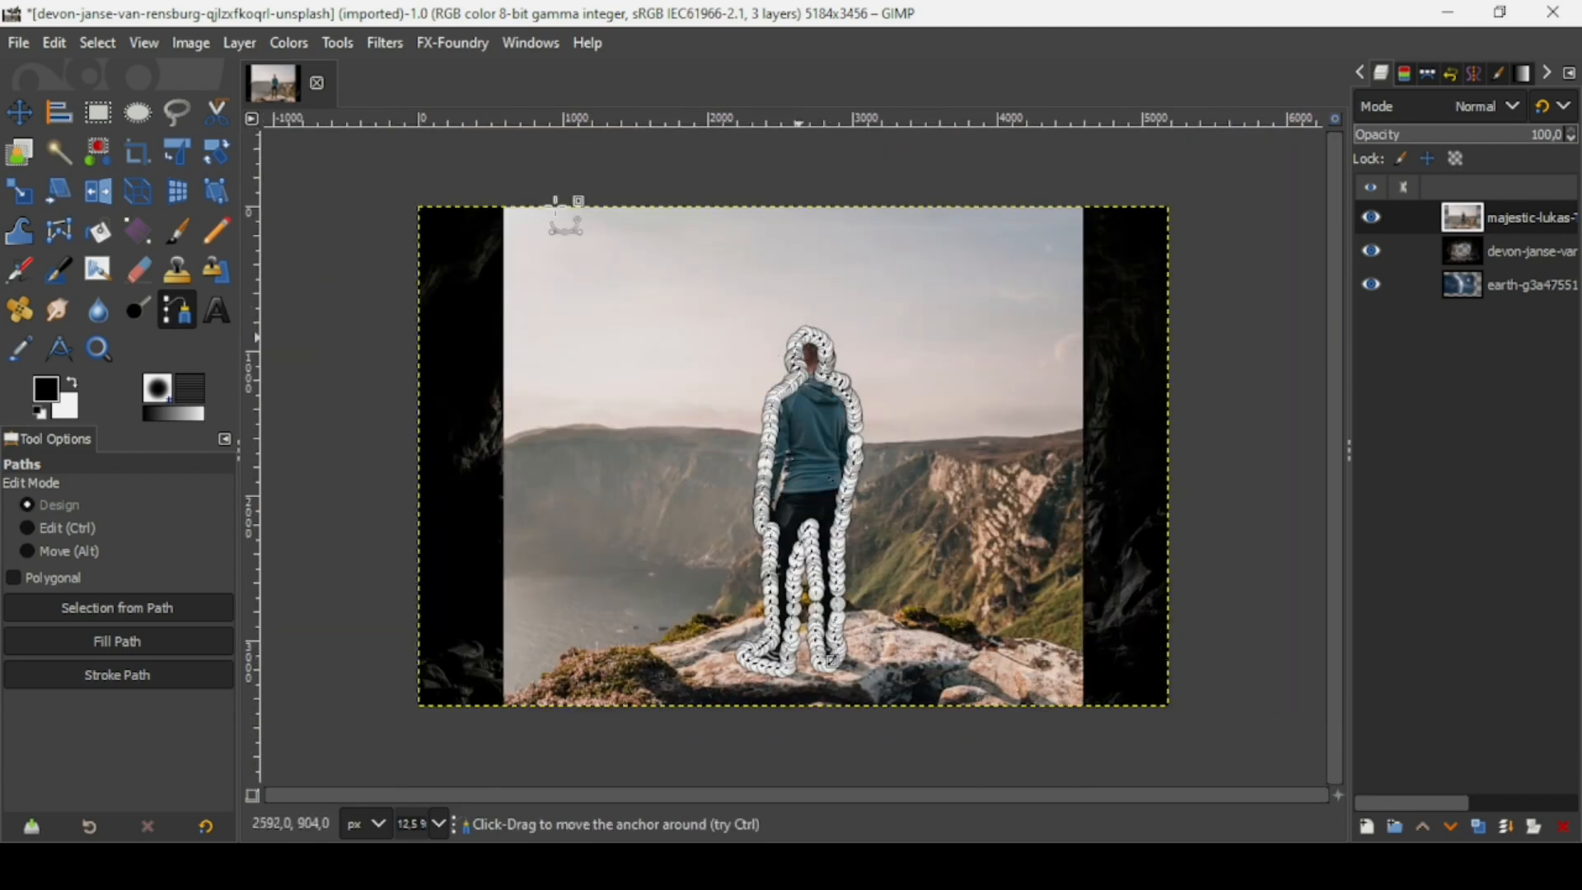
left_click(28, 106)
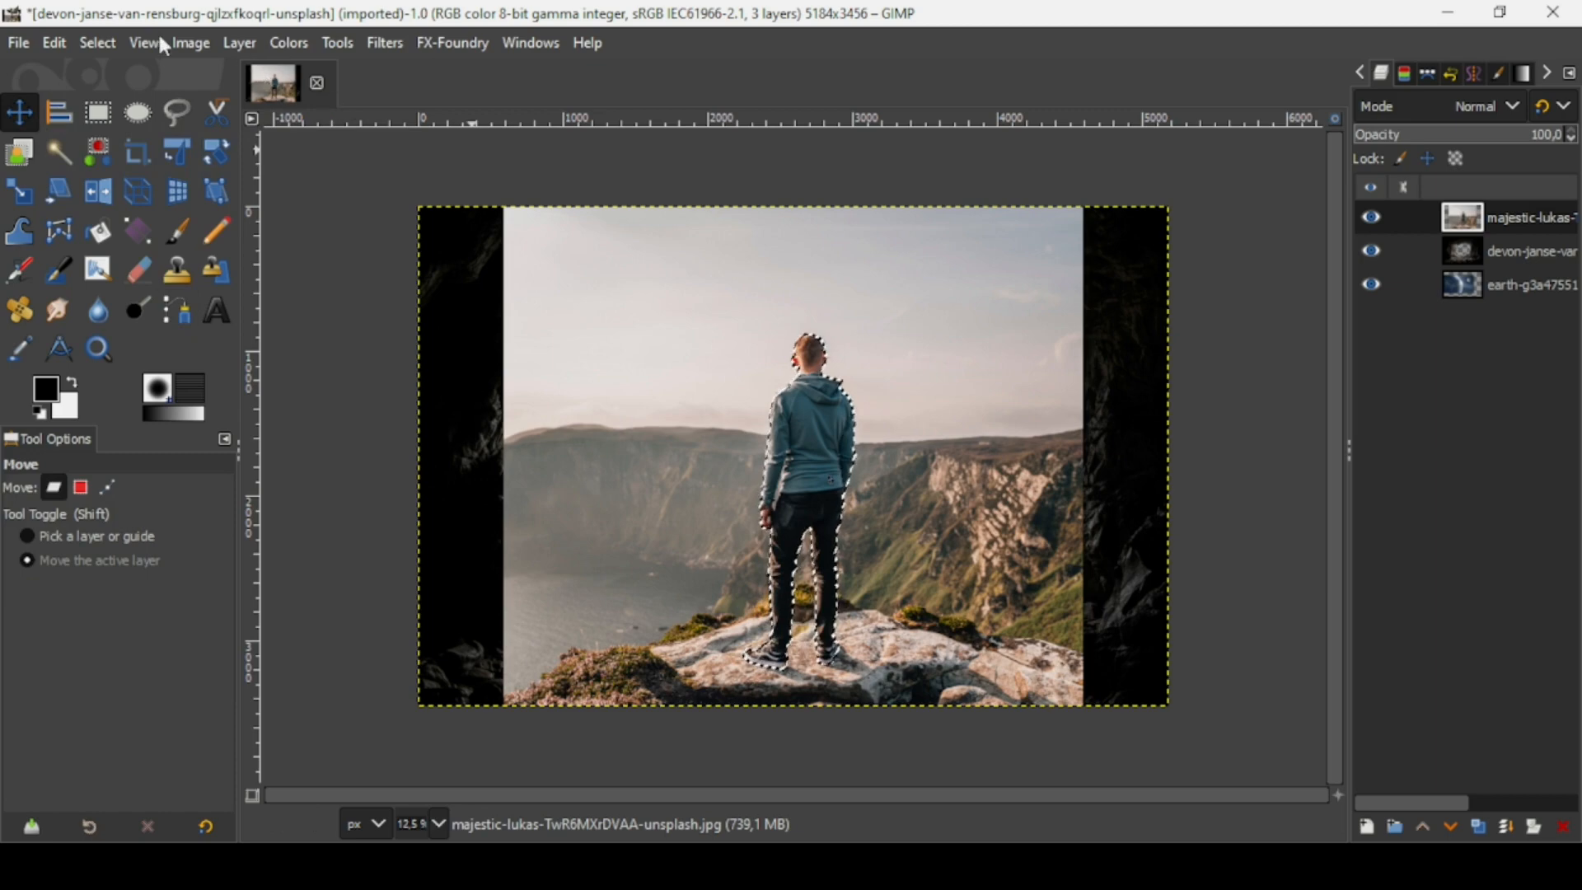
left_click(104, 48)
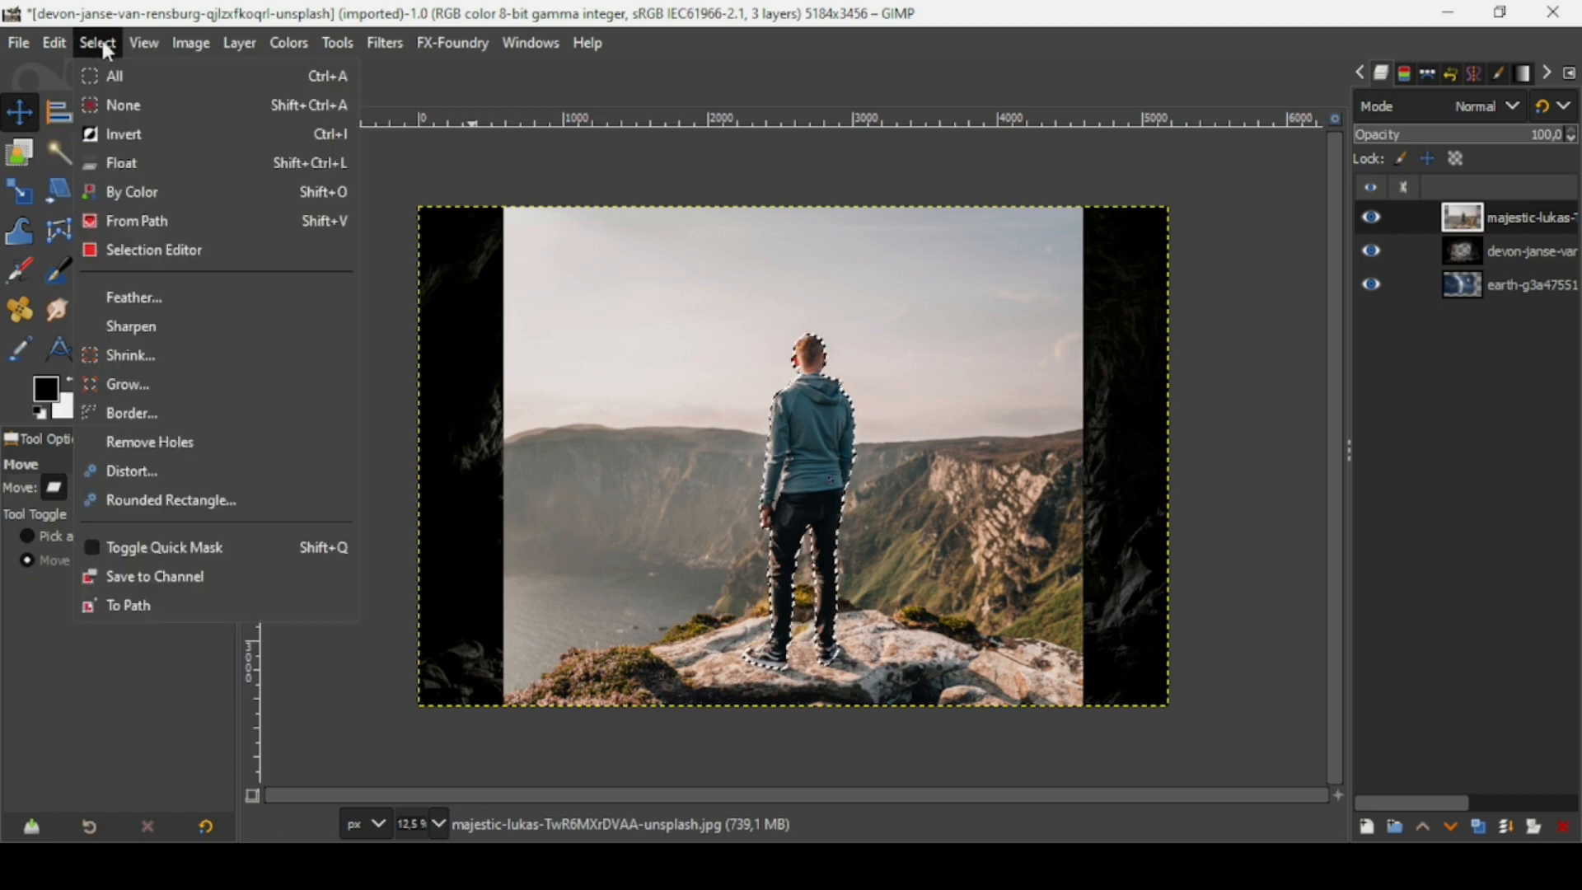
left_click(142, 299)
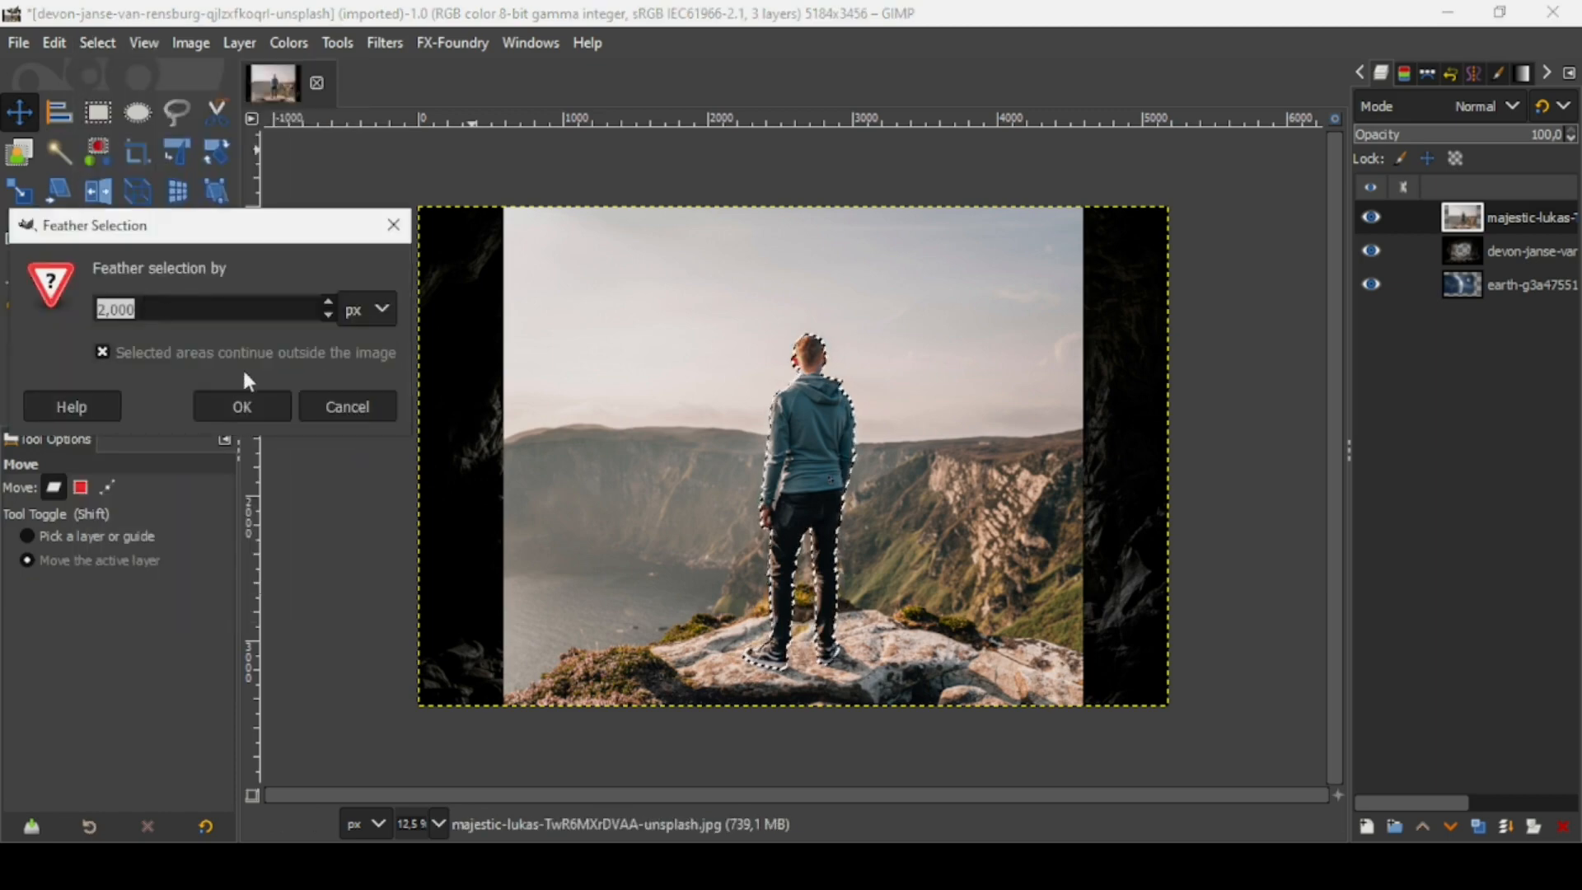
left_click(260, 407)
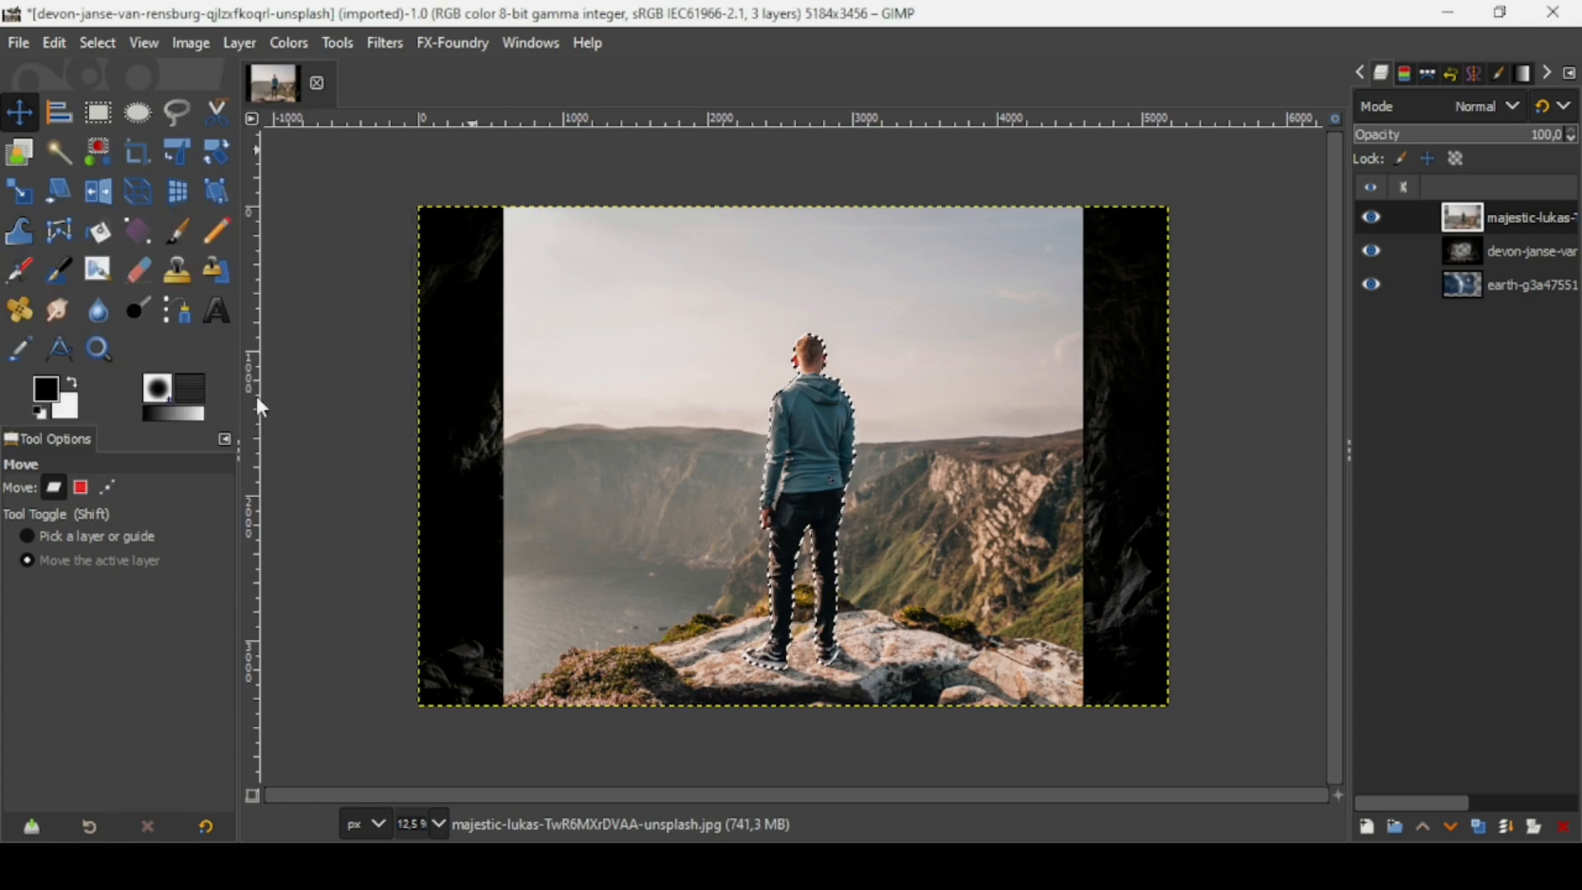
- Invert the selection, delete the photo background around the man, and clear the selection
left_click(100, 36)
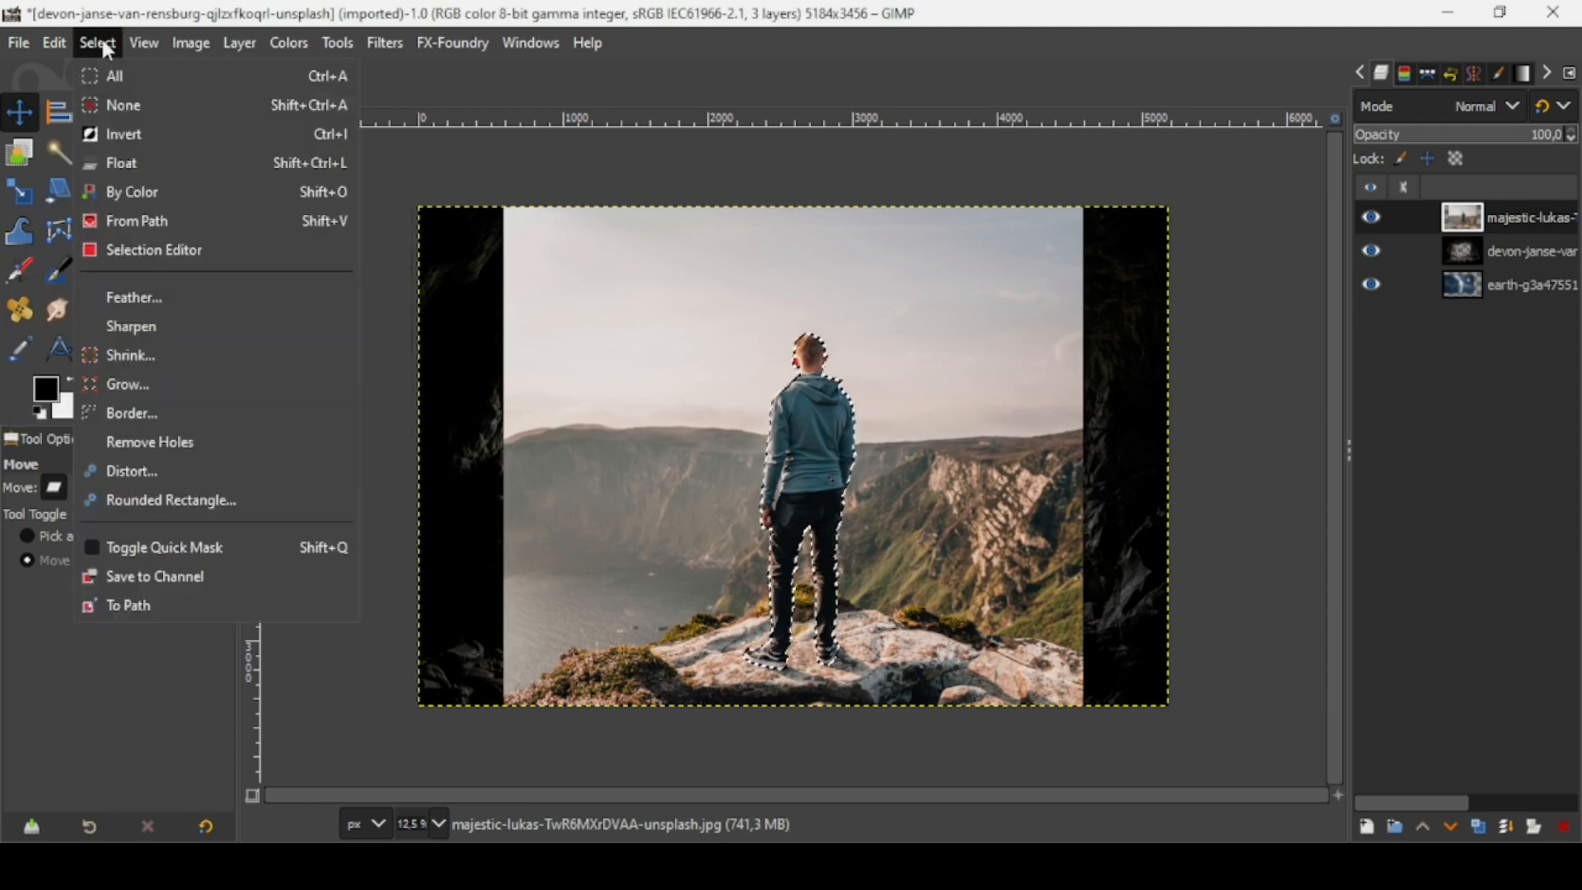
left_click(130, 136)
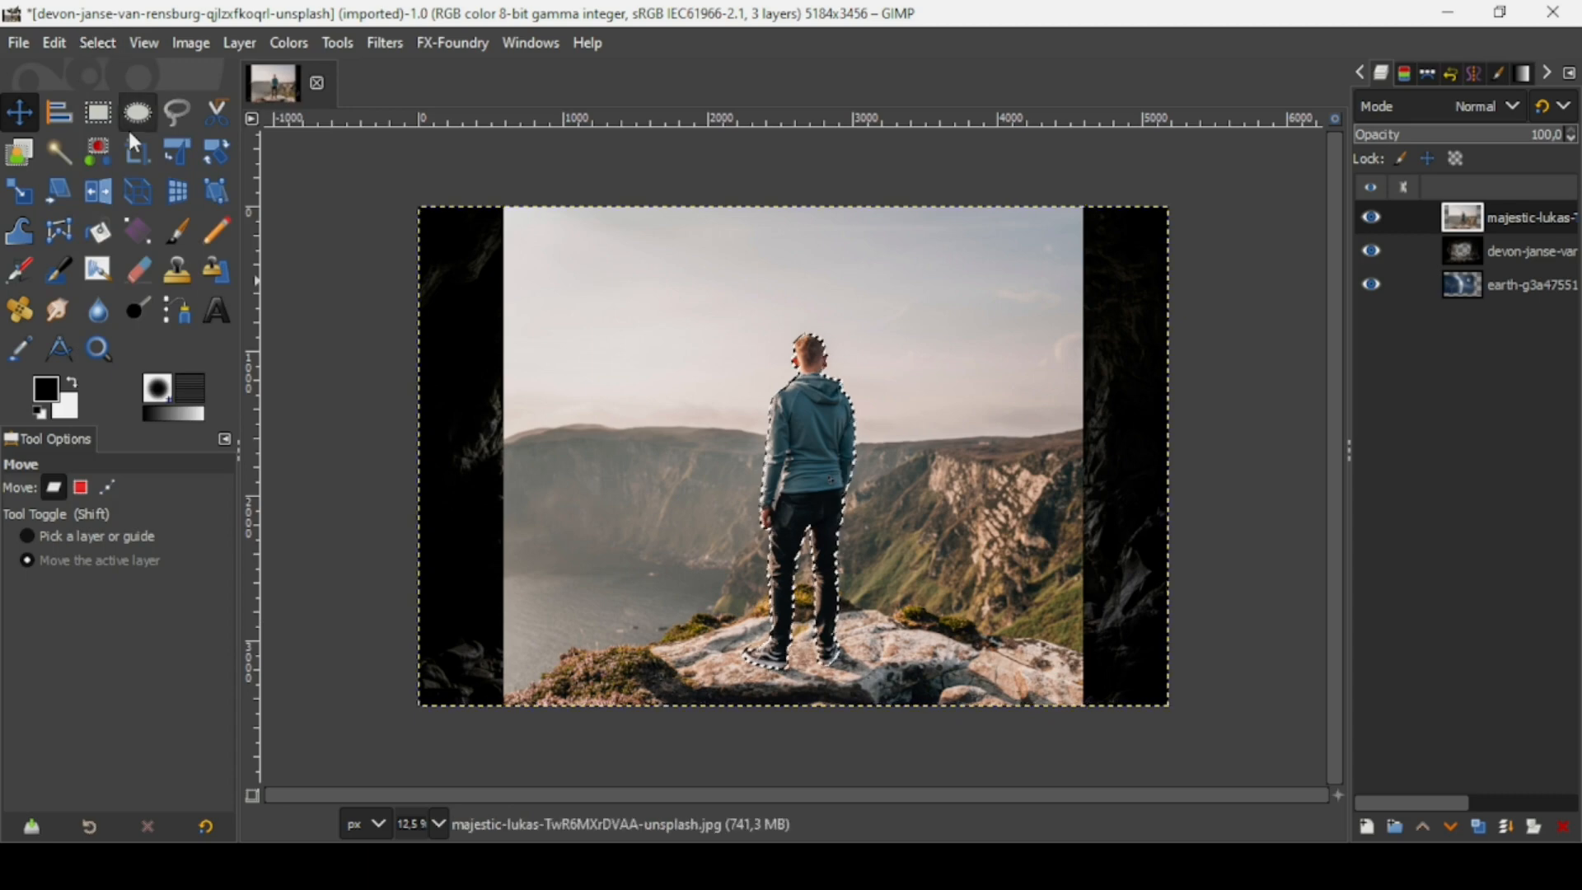
key("Delete")
left_click(93, 40)
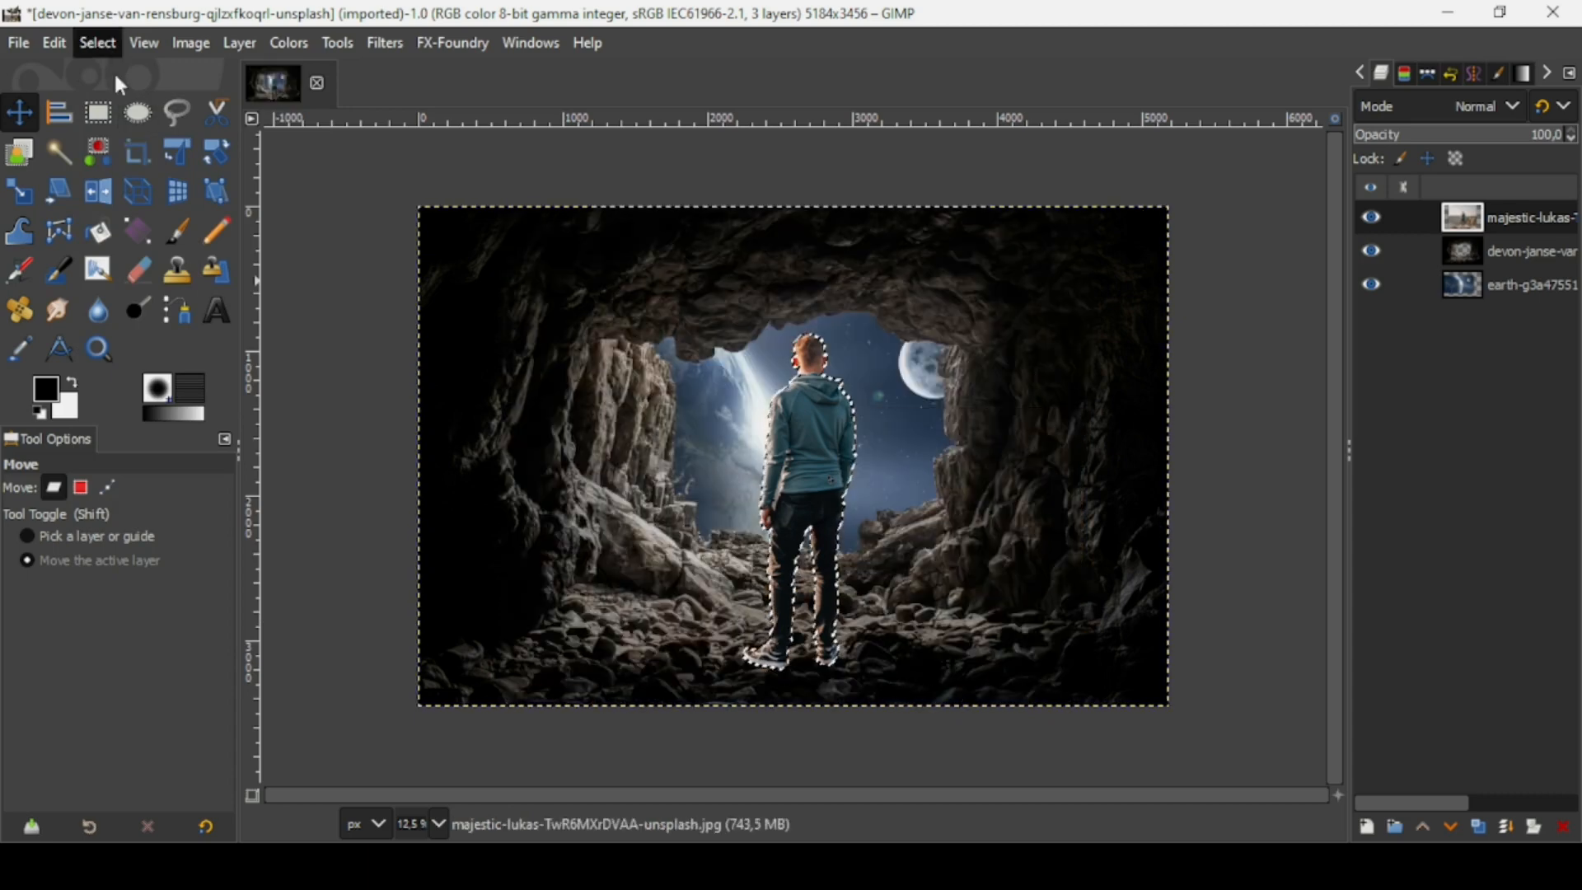
left_click(115, 87)
- Select the leftover background between the man's left arm and torso and inside his hand by colour, delete it, and clear the selection
scroll(895, 506, "up", 3)
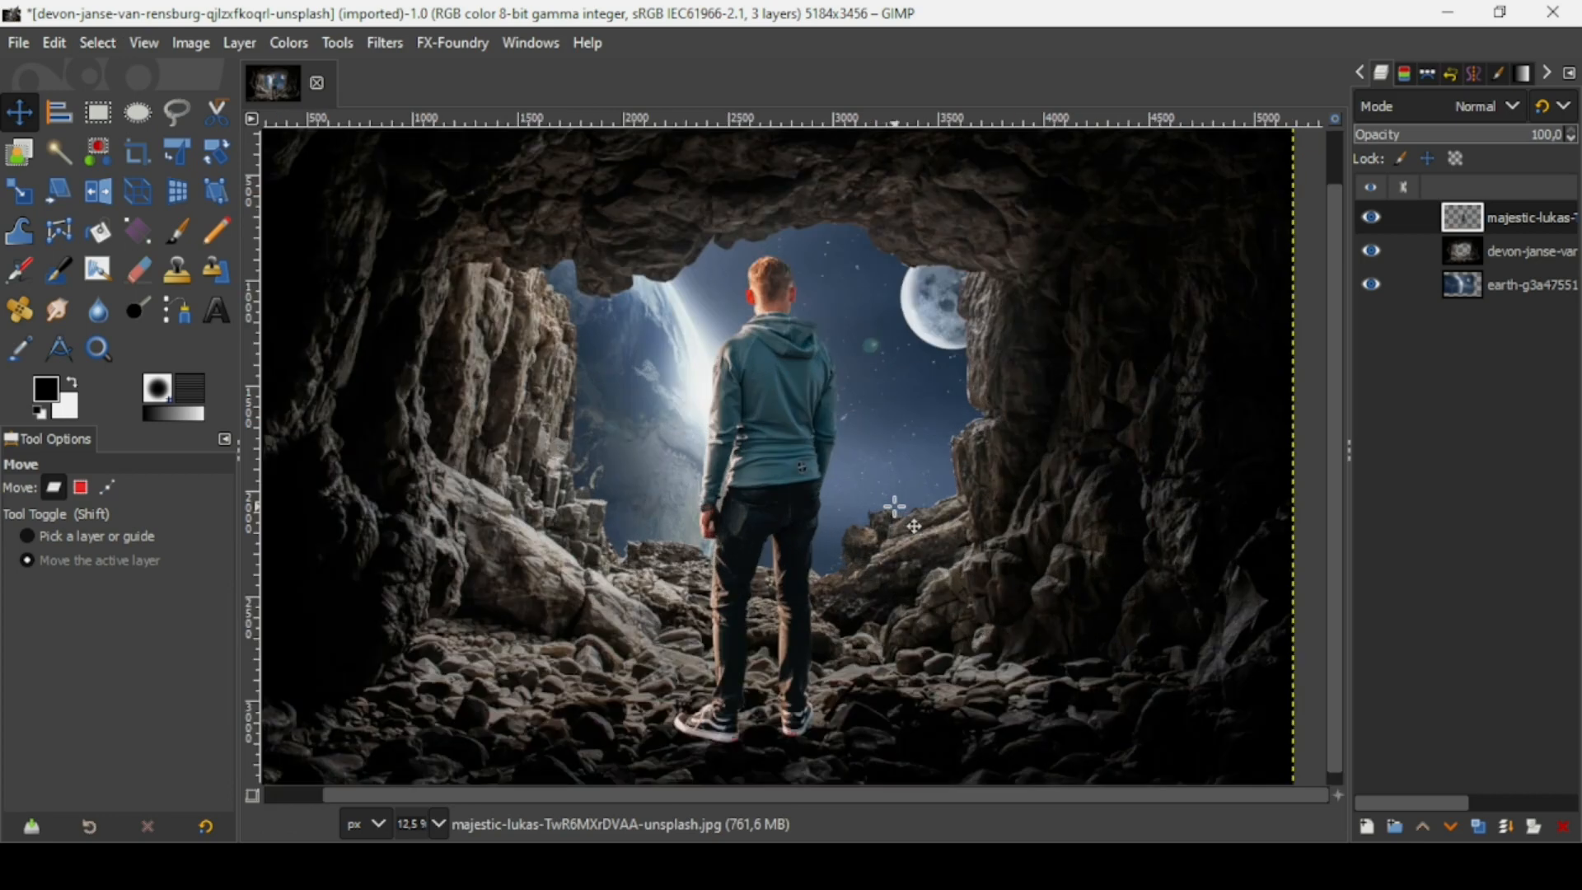
scroll(895, 506, "up", 2)
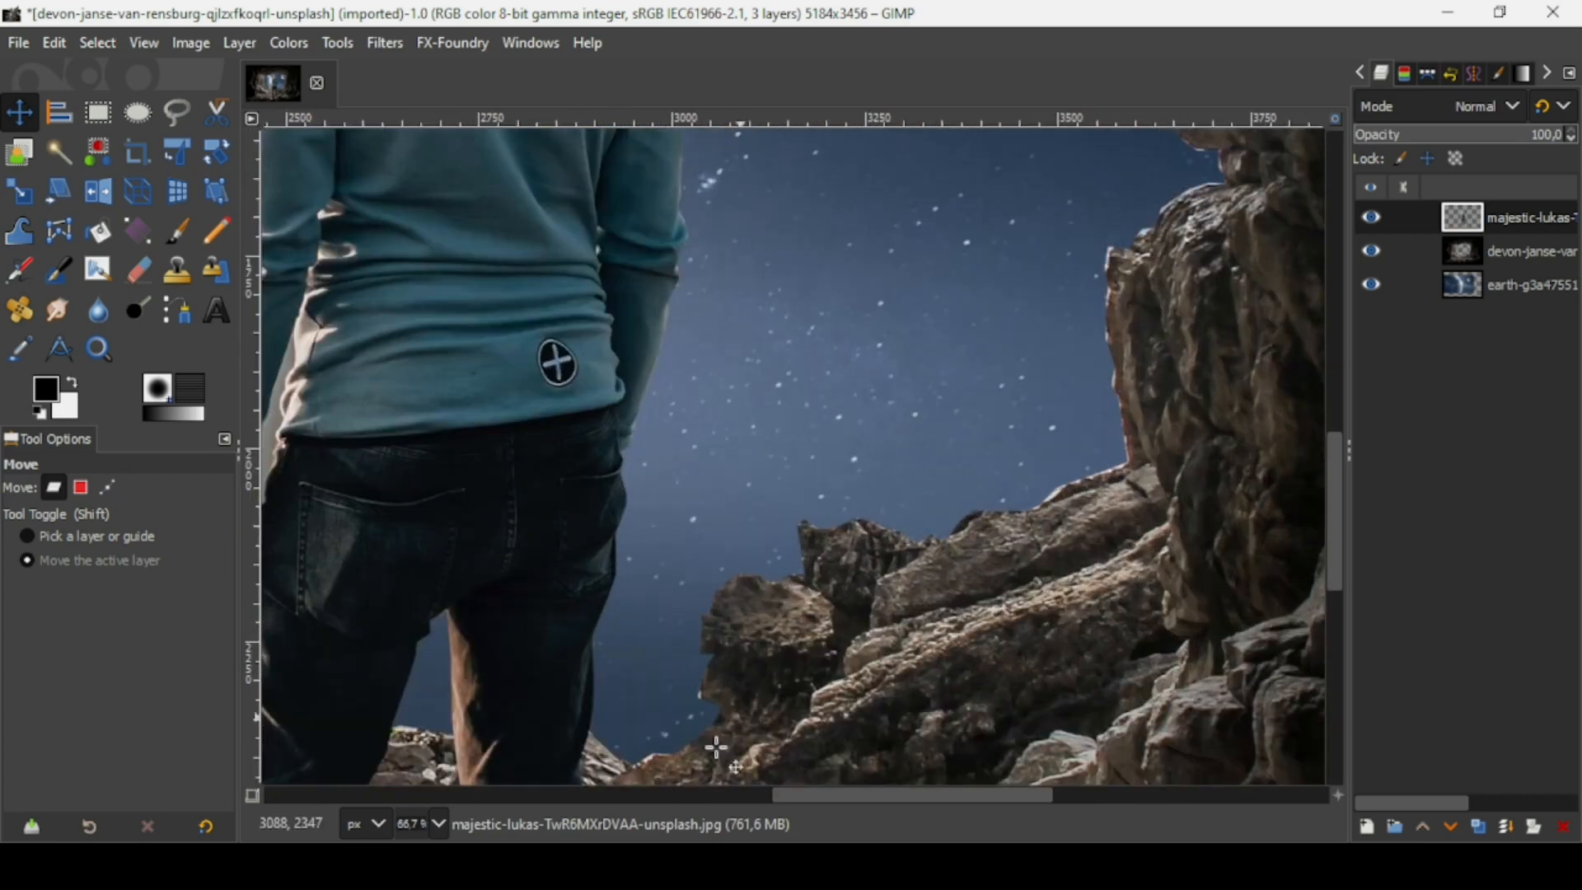
left_click(720, 796)
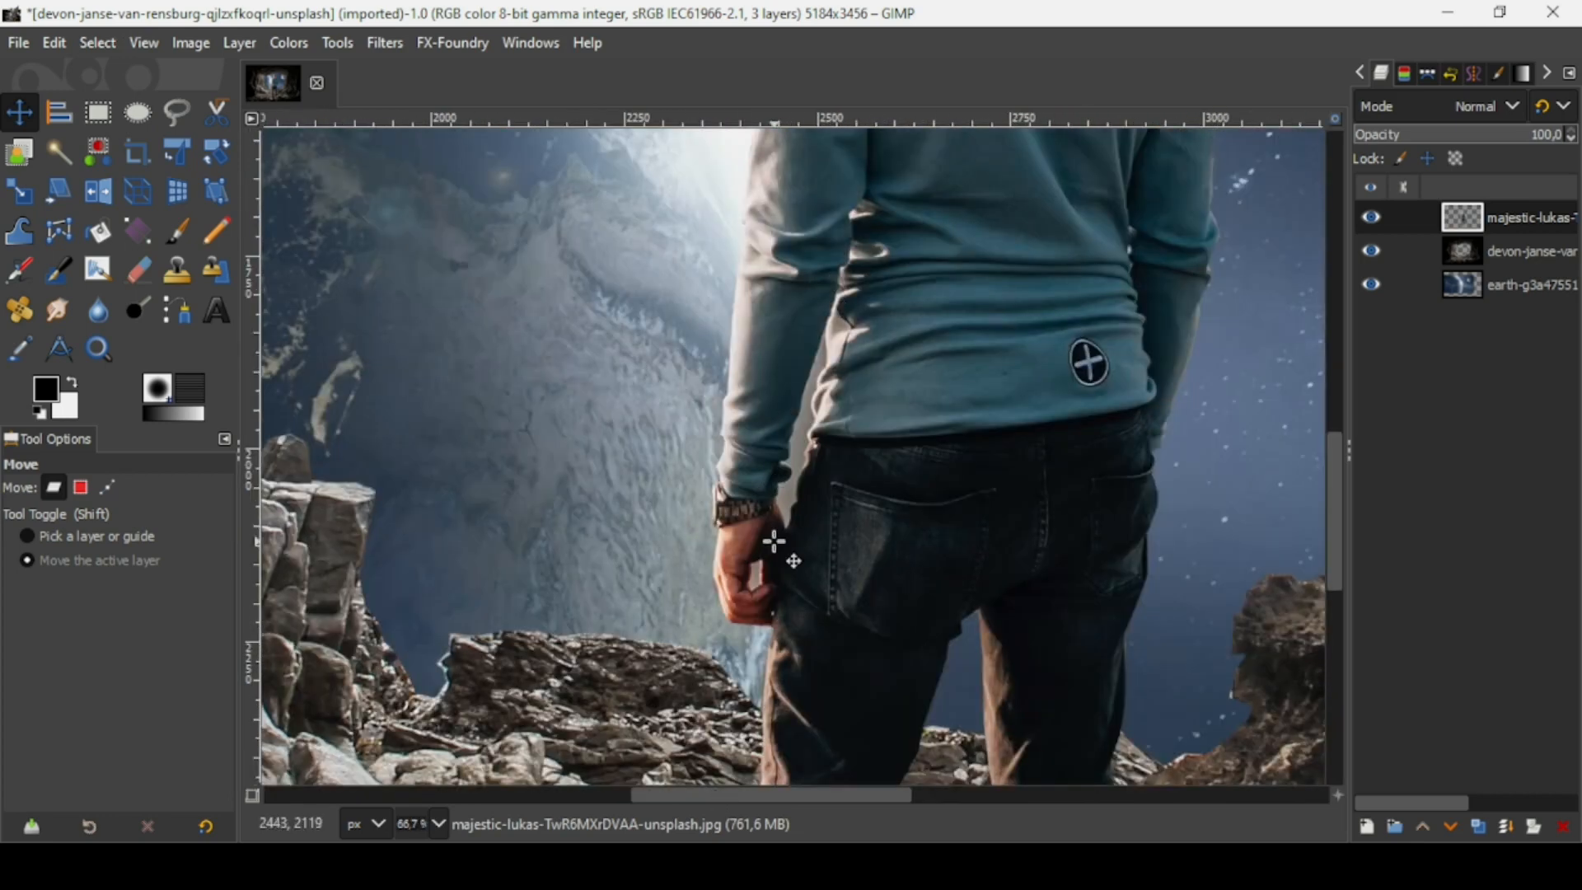
left_click(57, 154)
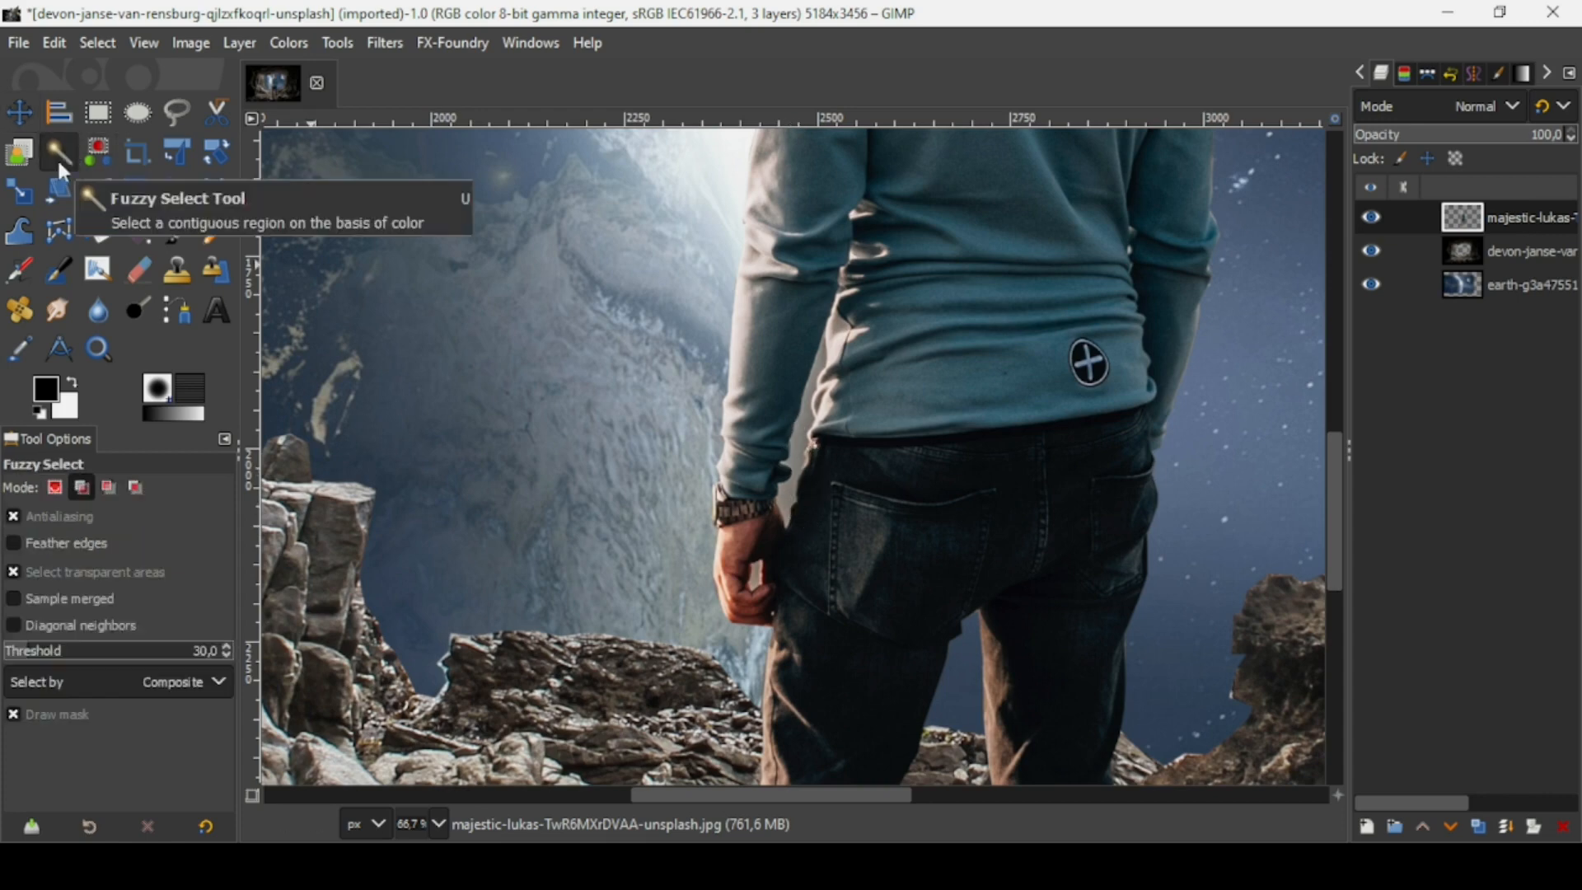
left_click(796, 449)
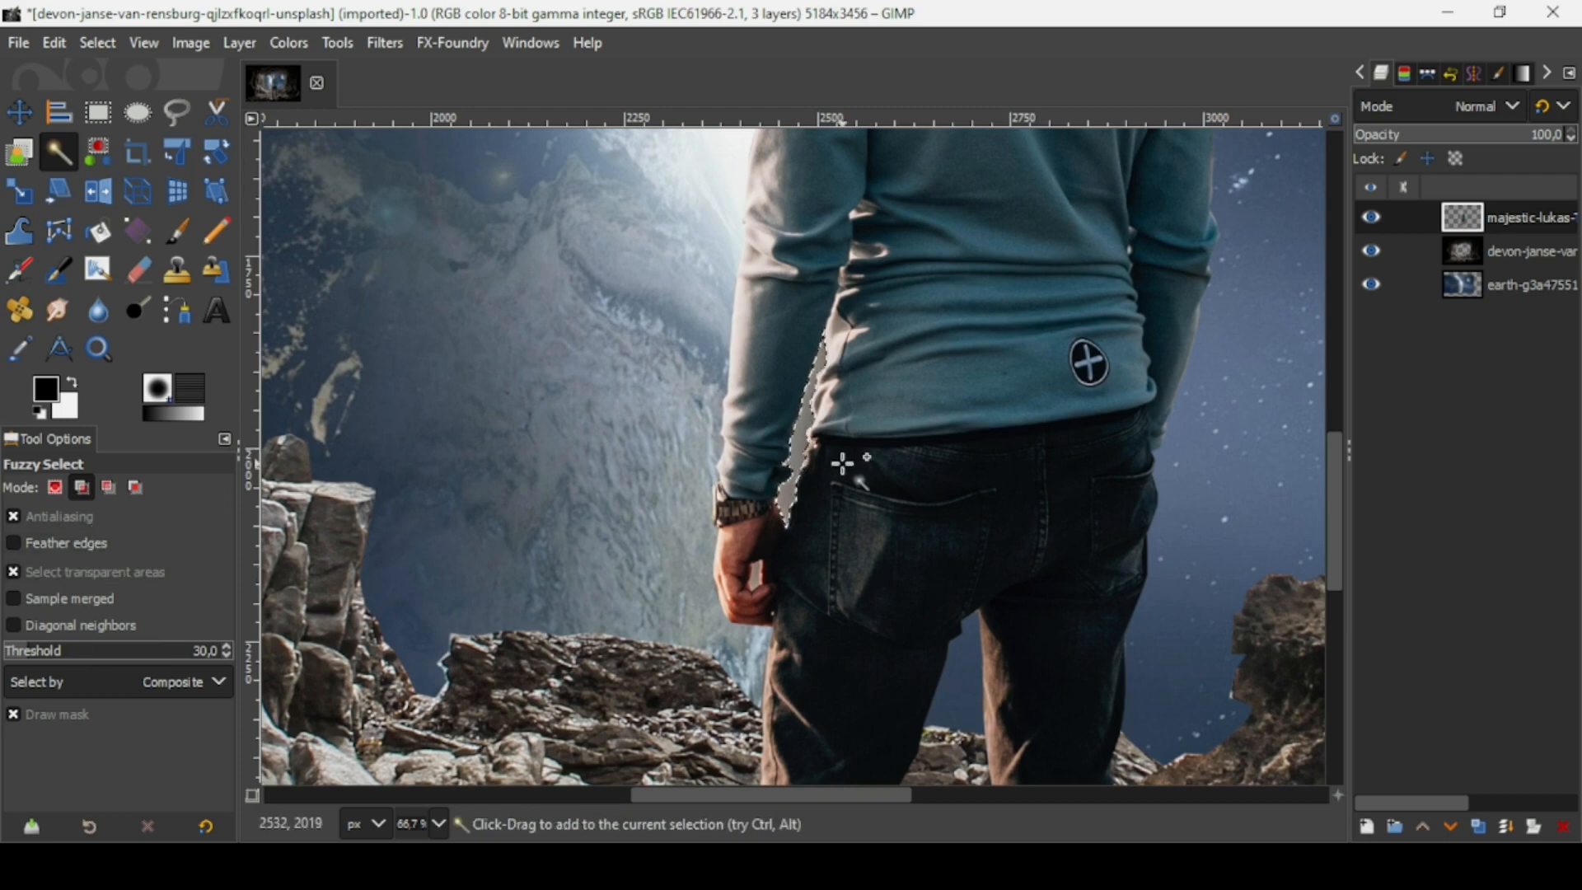
left_click(842, 464)
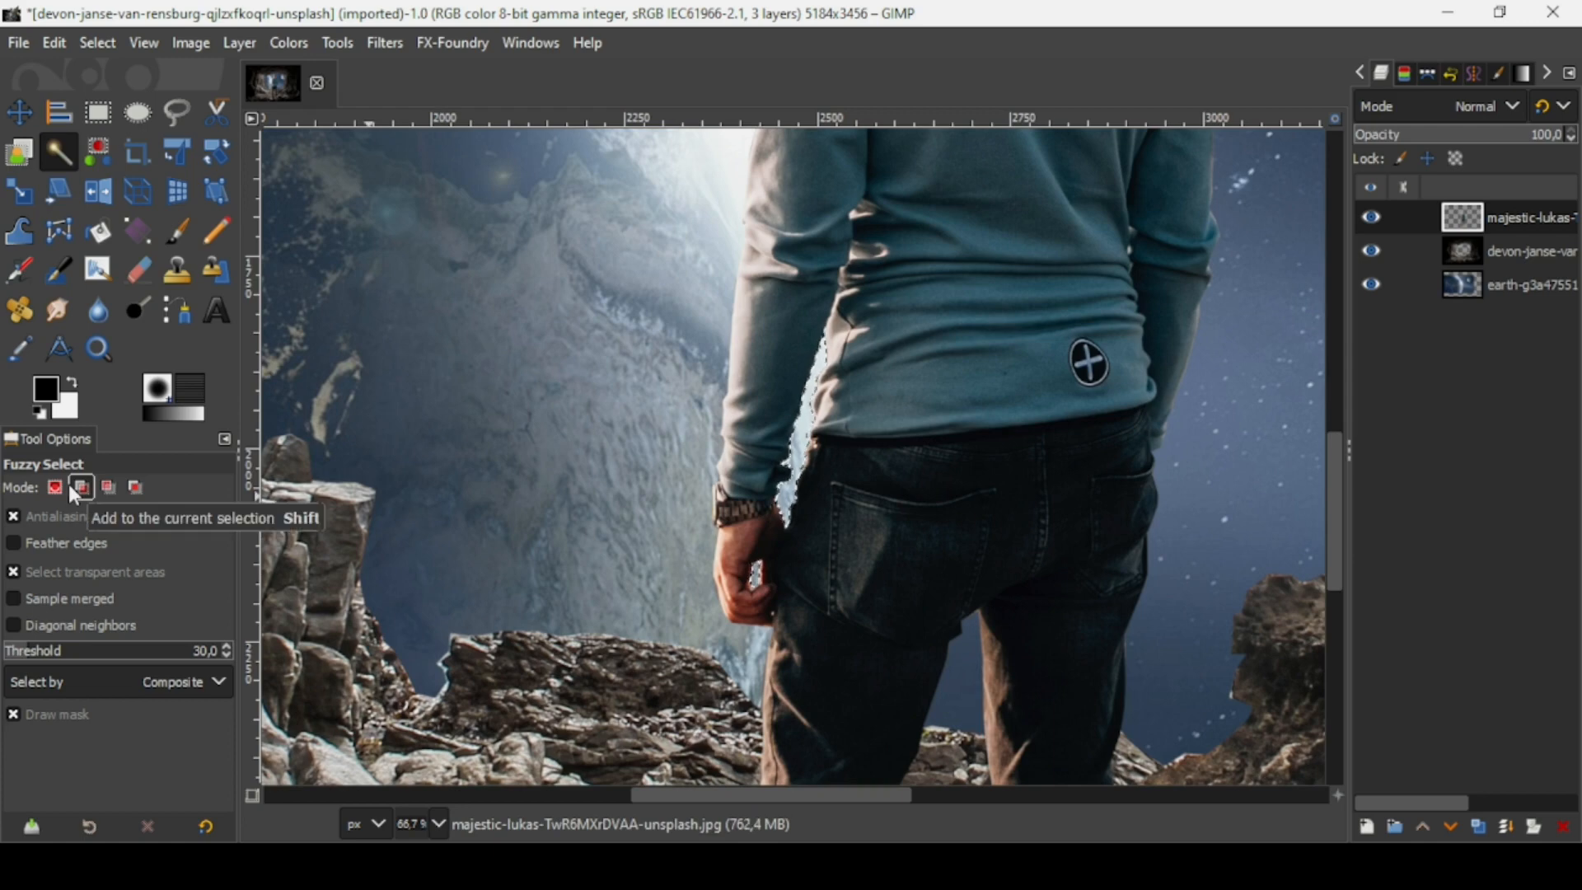
left_click(91, 47)
left_click(105, 107)
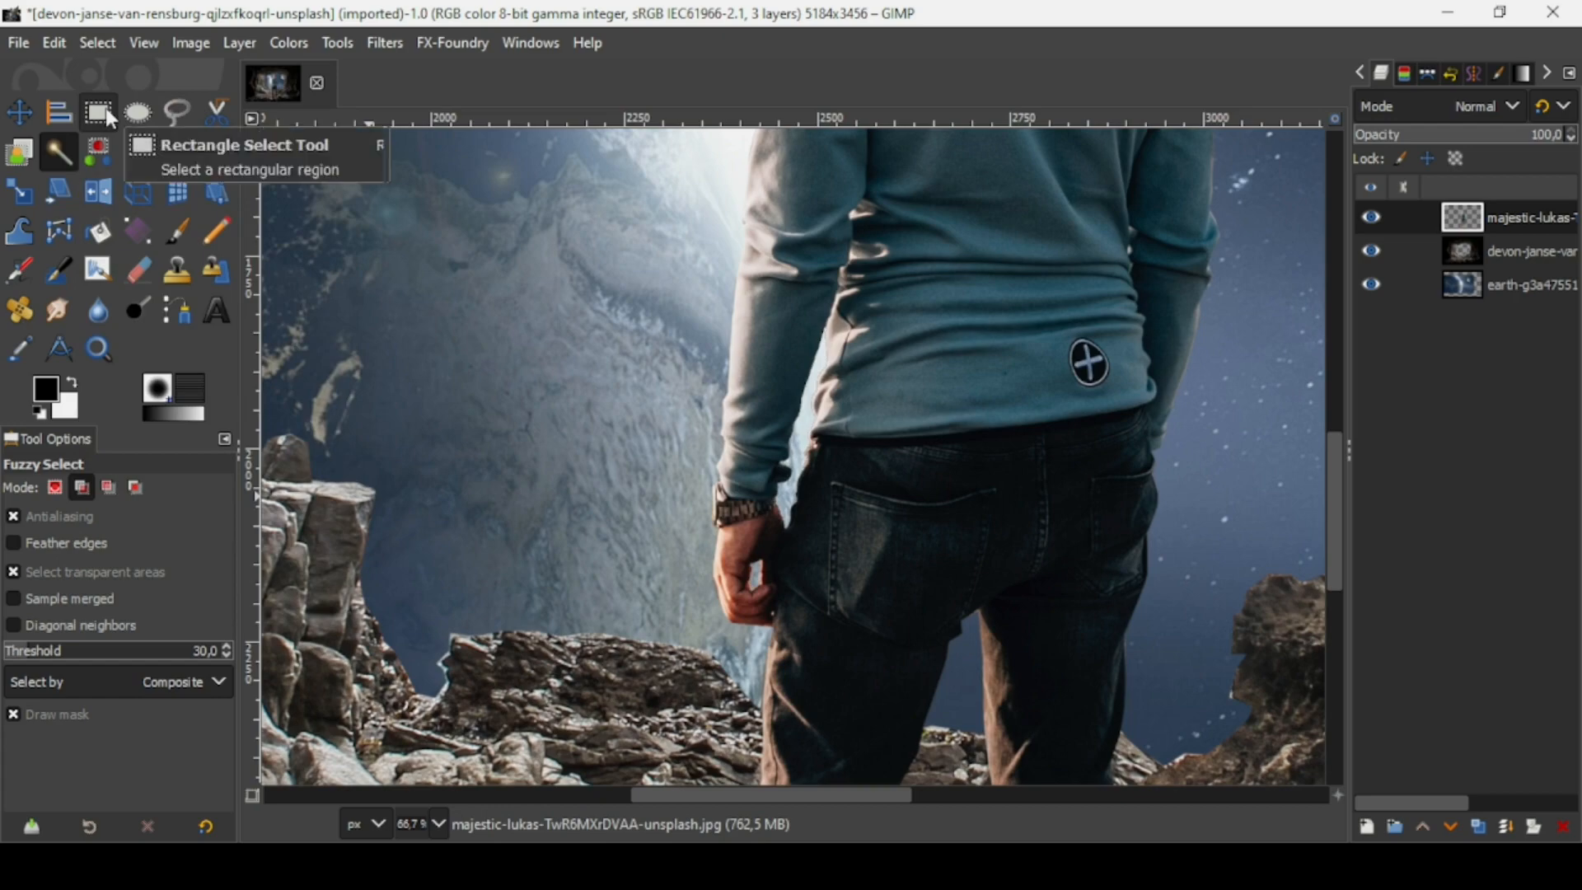
- Scale the man's layer proportionally around its centre to 2043 × 1362 px and position him on the rocks at the cave opening
key("minus")
key("minus")
key("minus")
key("minus")
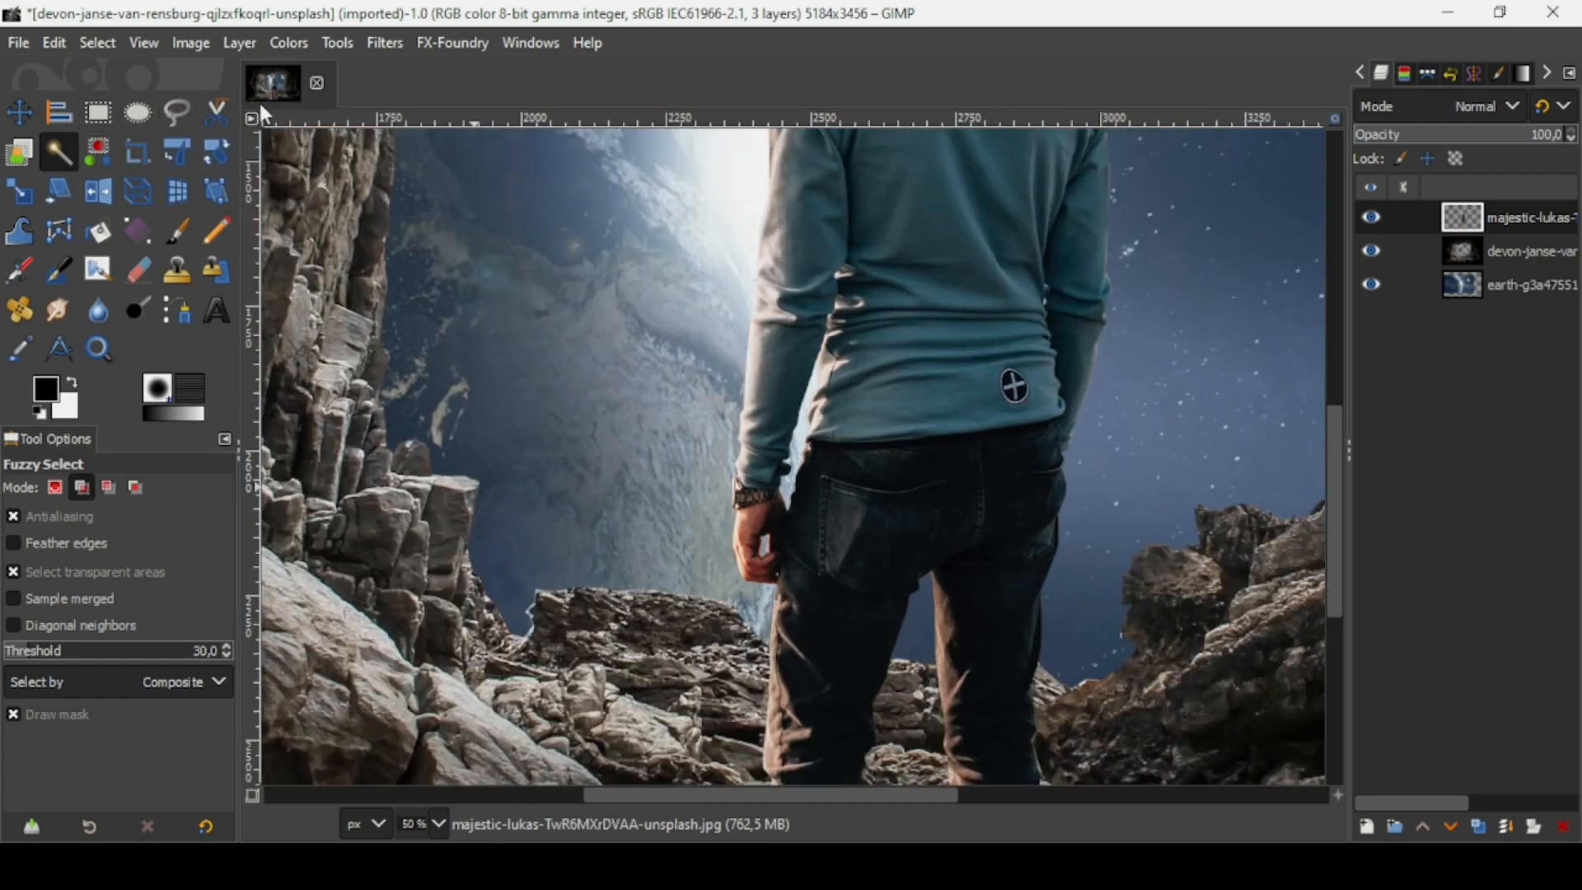
key("minus")
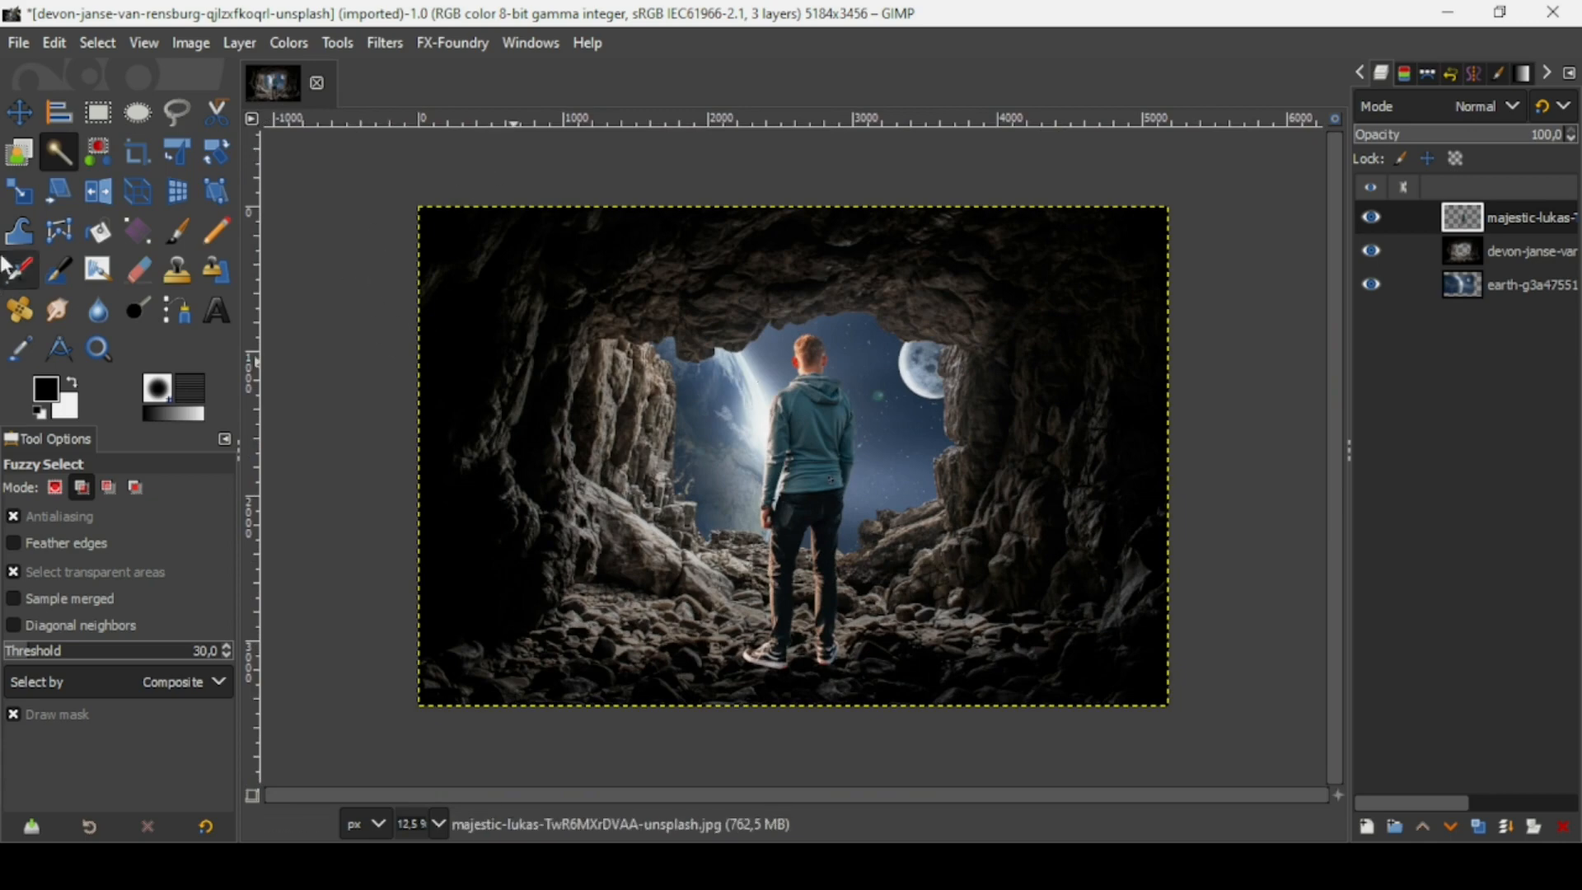
left_click(19, 191)
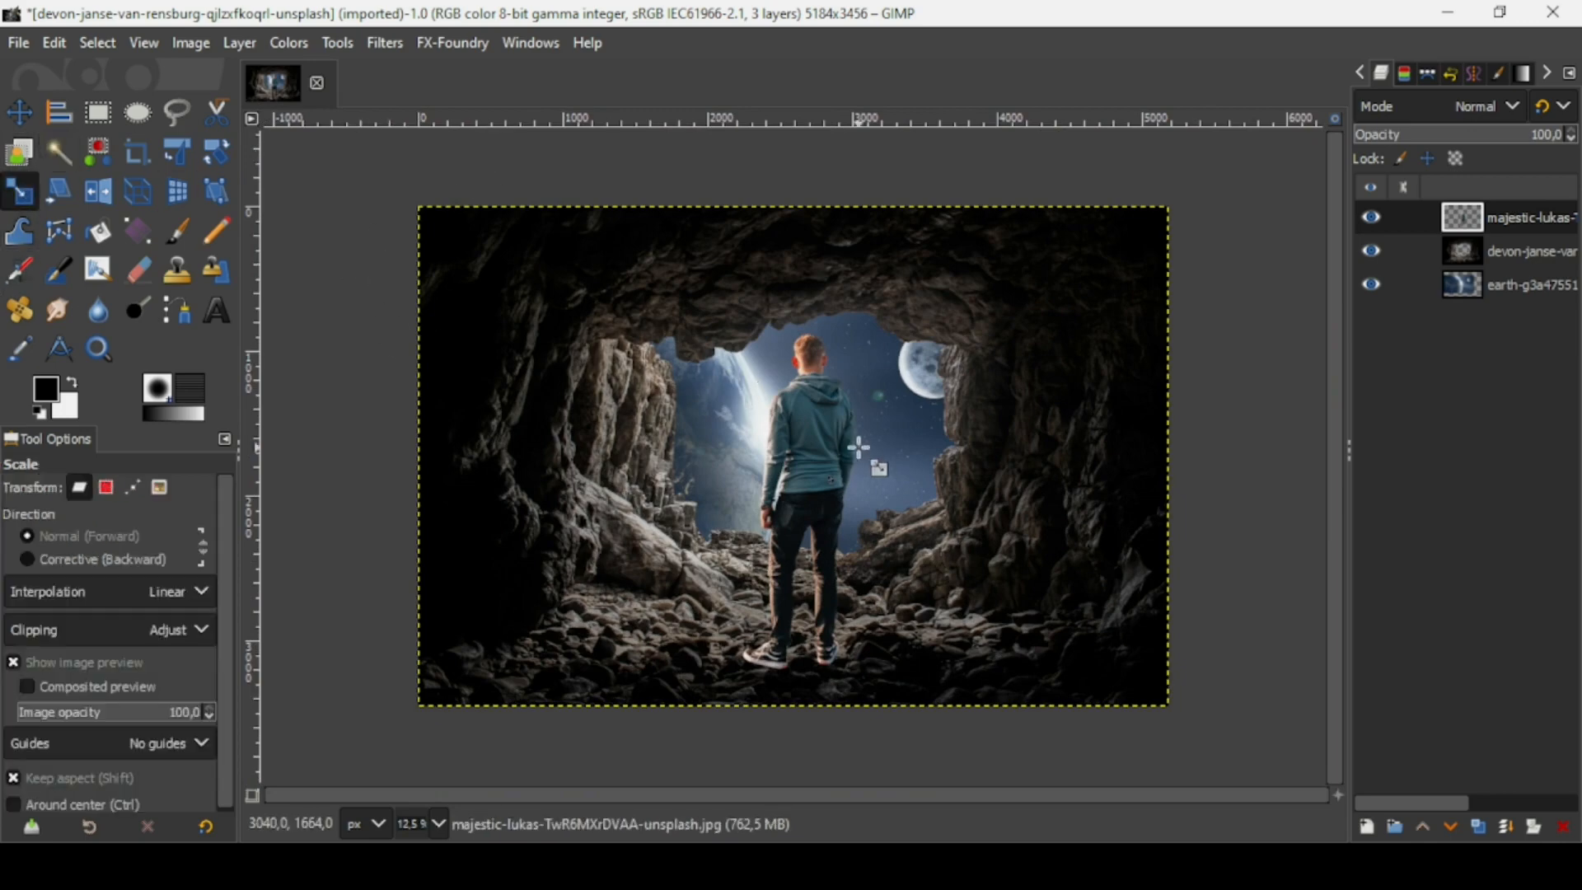
left_click(823, 449)
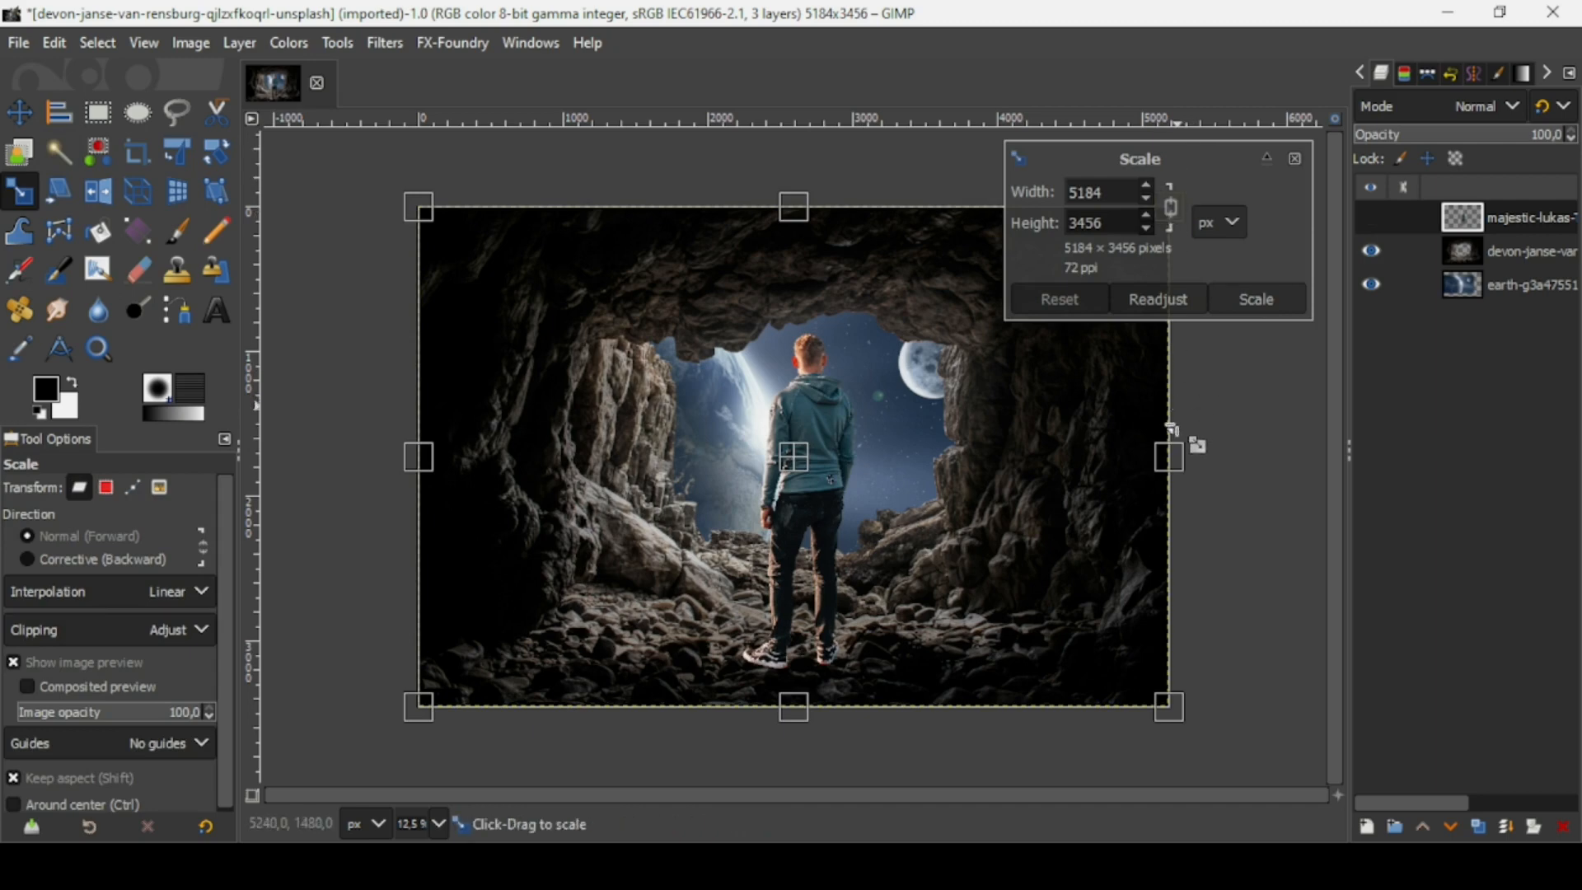
key("ctrl")
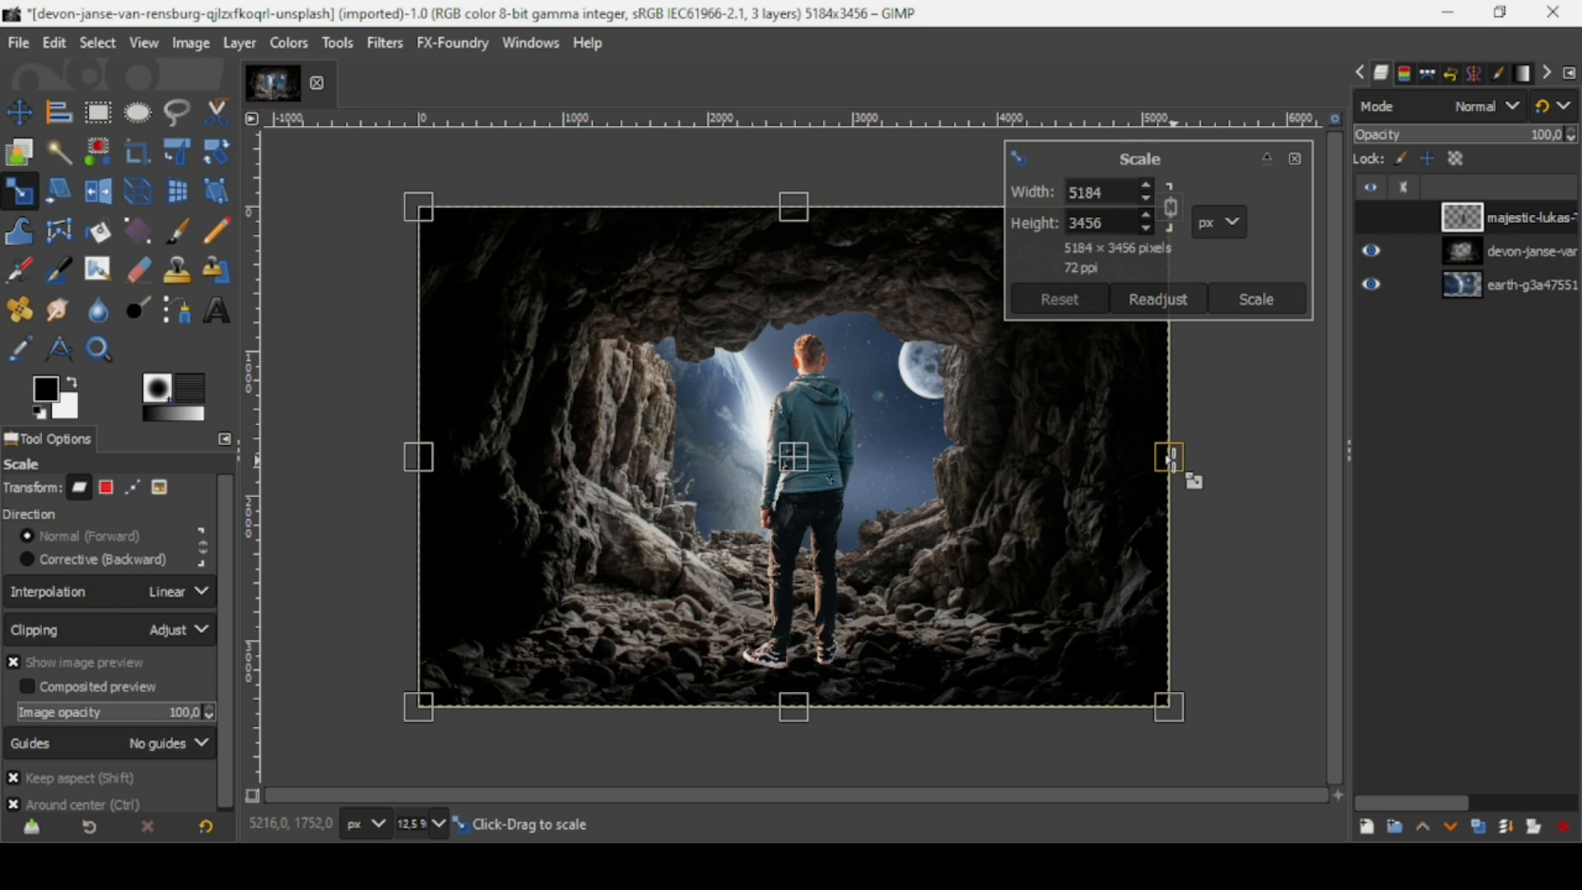
left_click_drag(1172, 457, 1002, 433)
left_click_drag(811, 479, 806, 507)
key("ctrl")
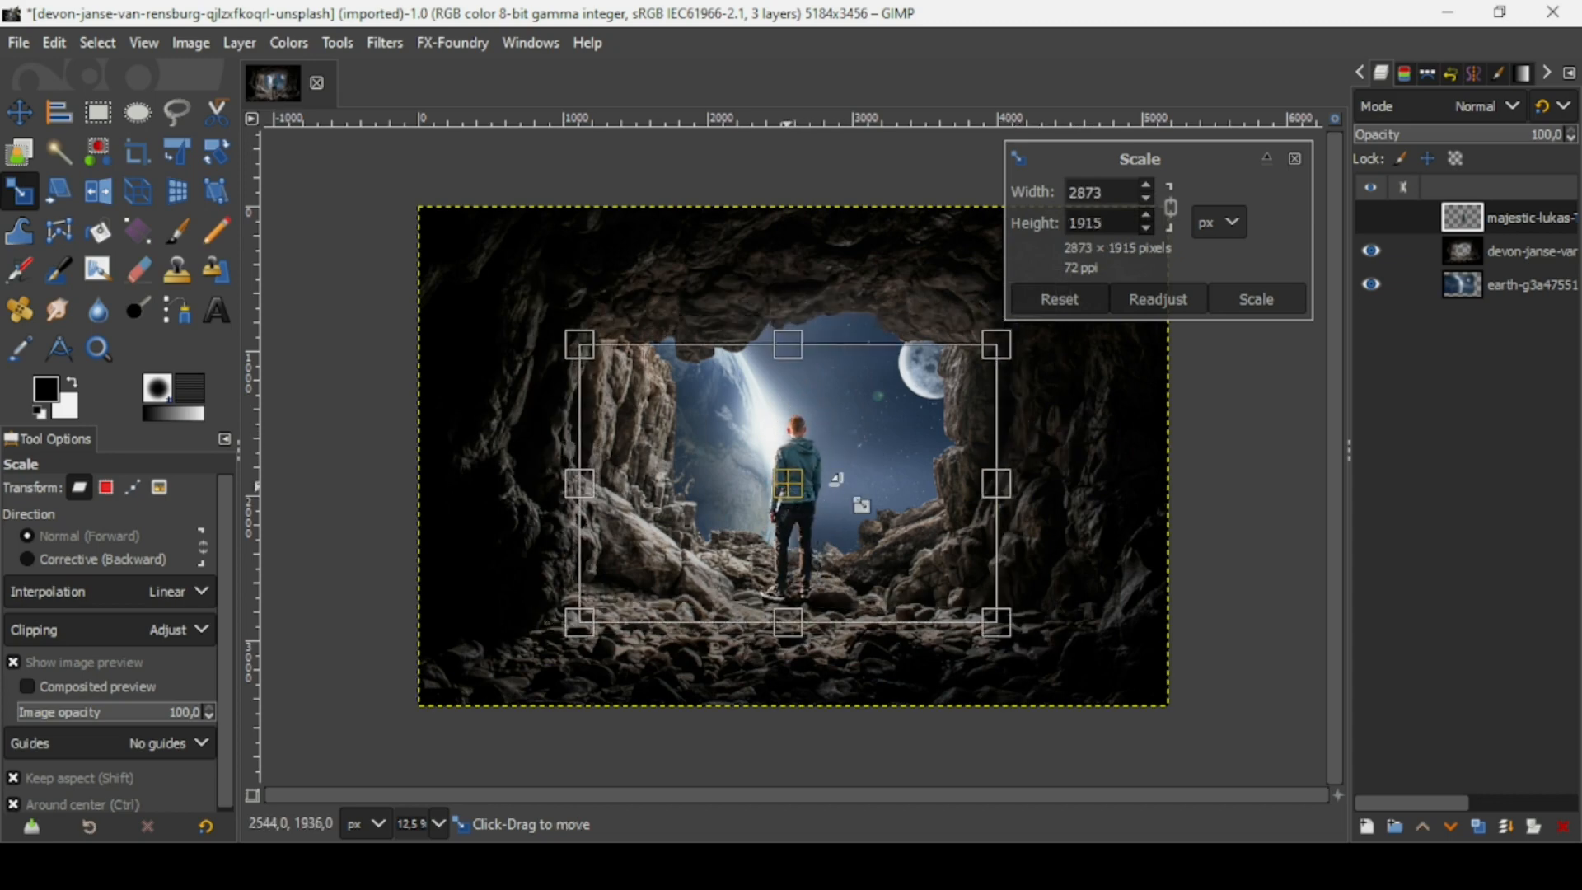
left_click_drag(996, 484, 943, 494)
left_click_drag(800, 504, 801, 513)
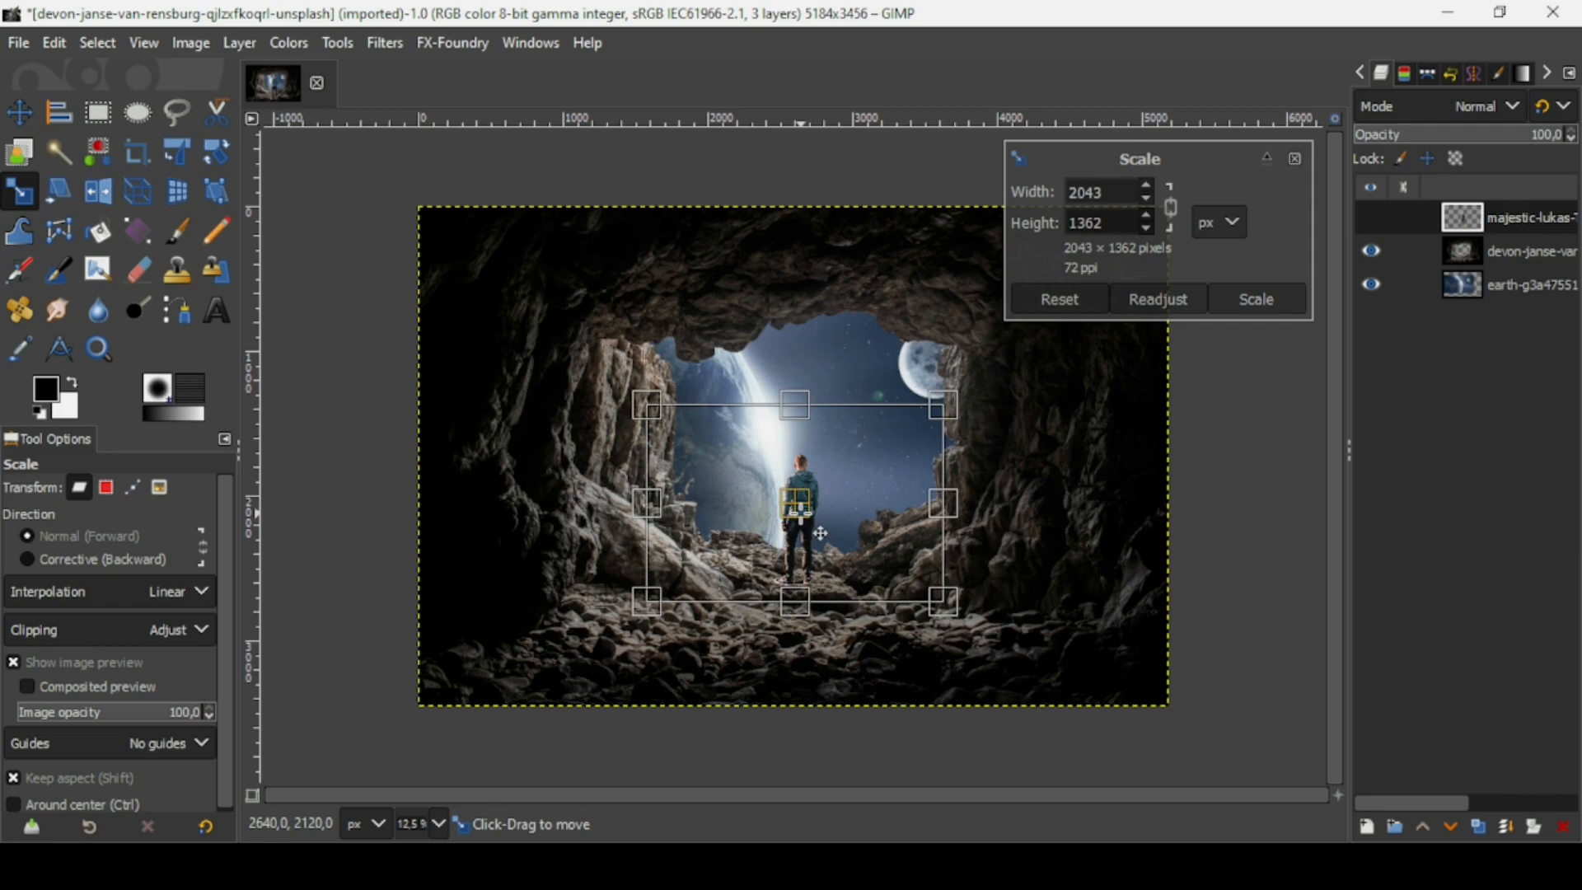
key("Return")
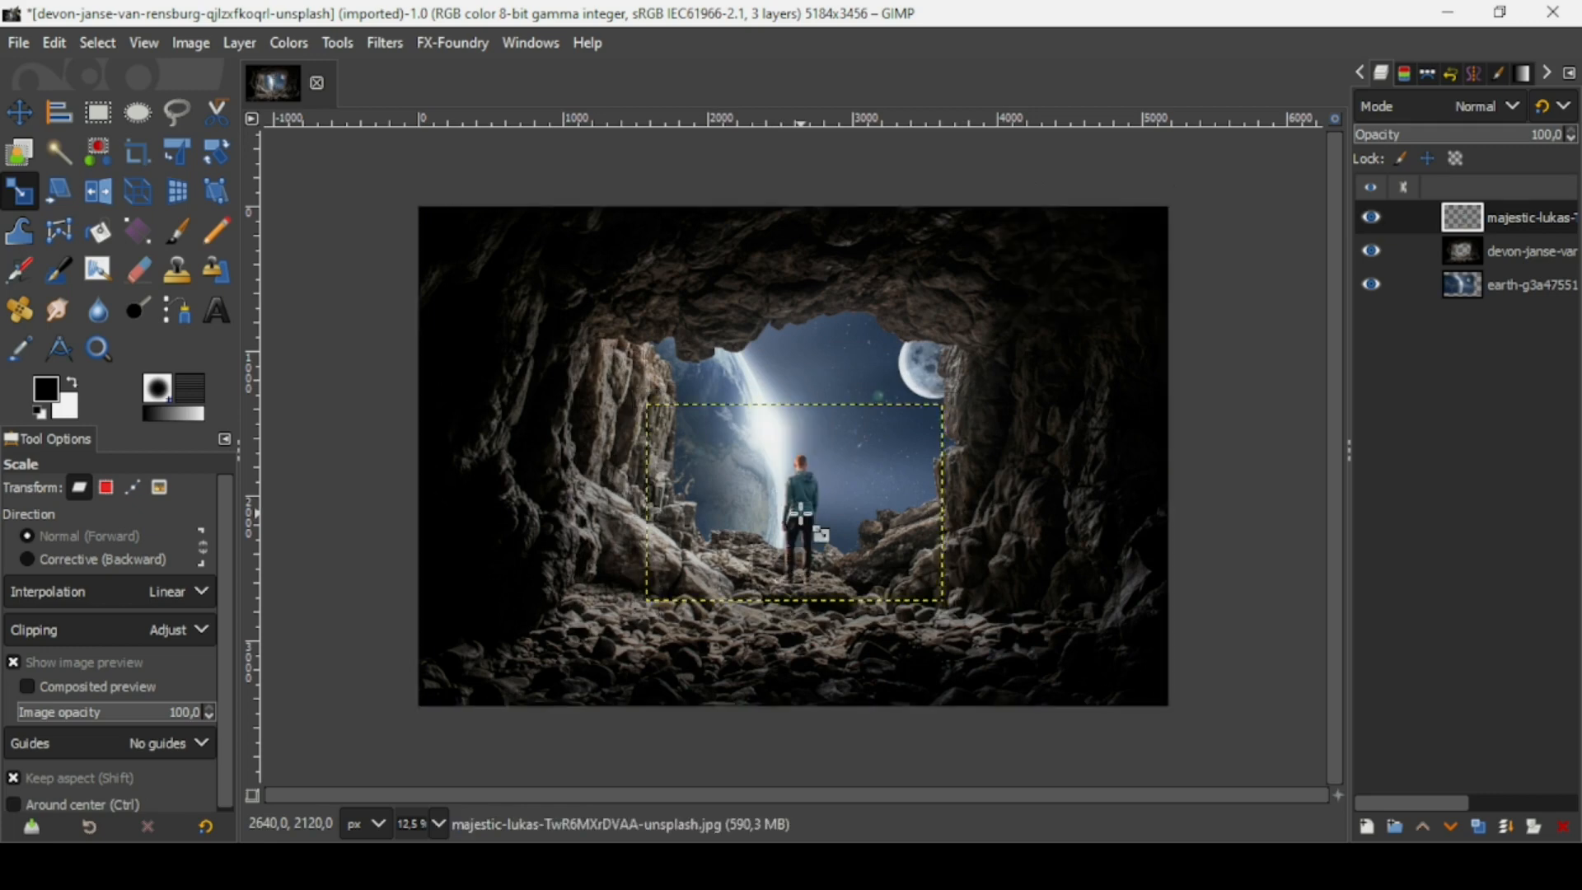
- Lower the saturation of the man's layer with a Hue-Saturation adjustment
scroll(801, 514, "up", 2)
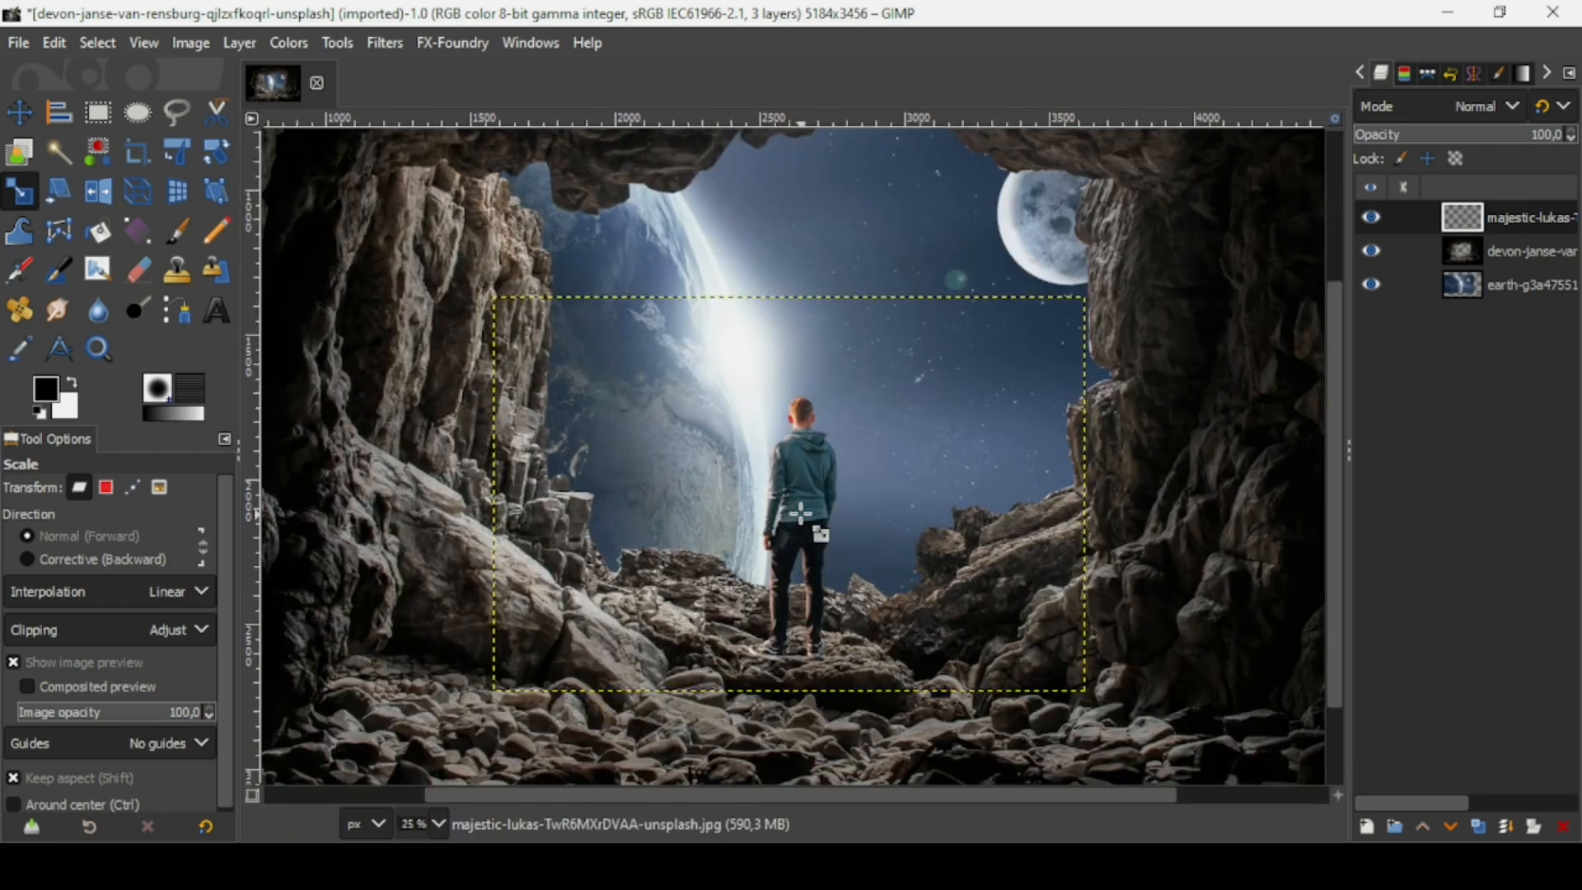
scroll(800, 514, "up", 1)
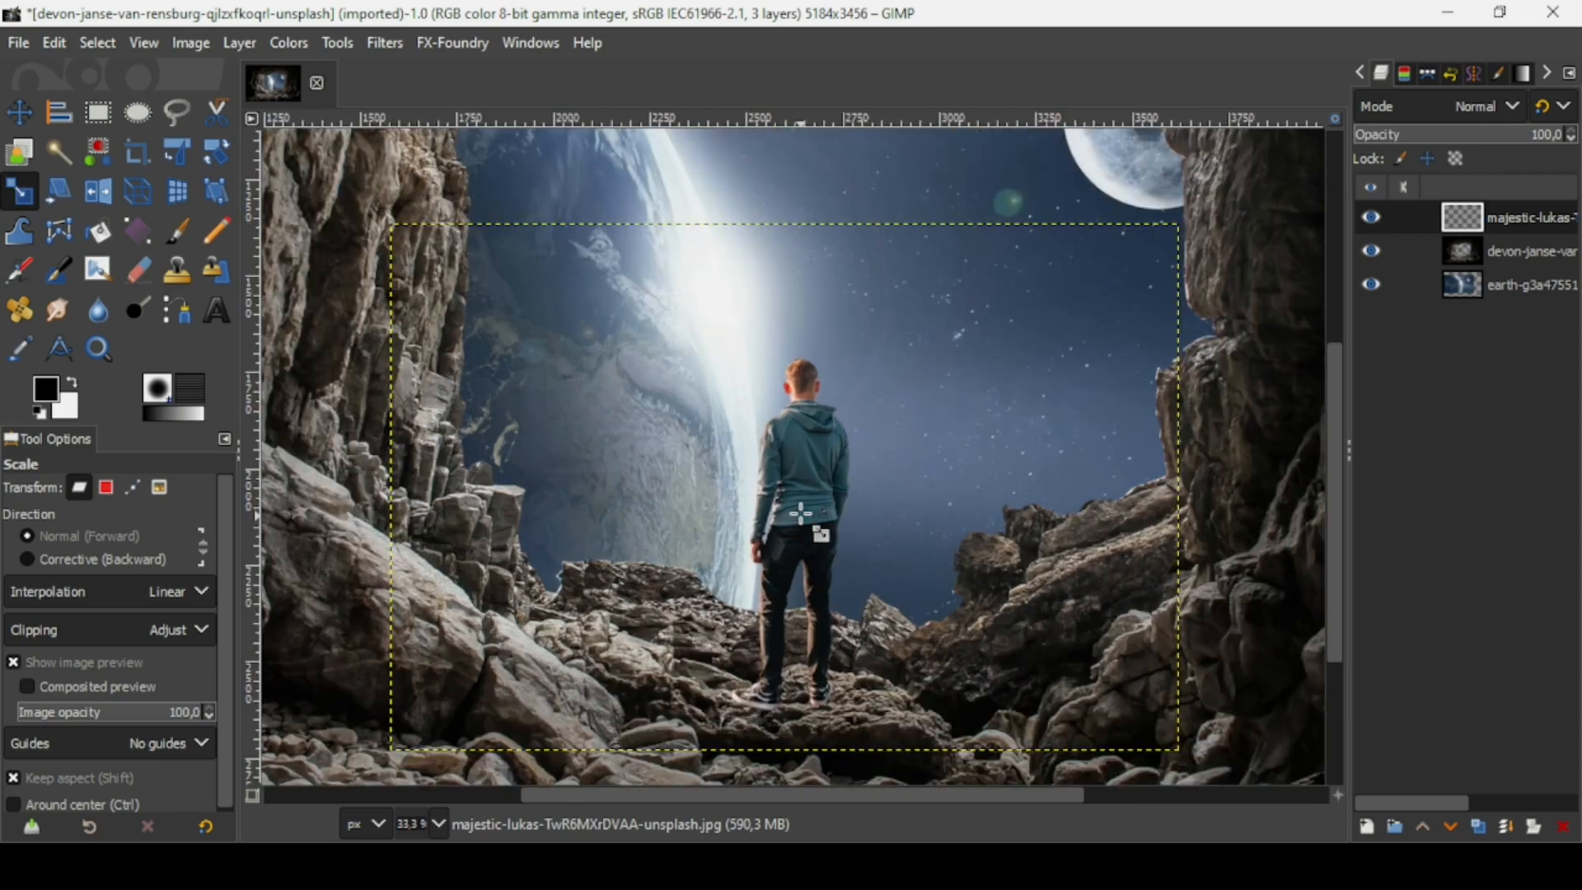
left_click(294, 46)
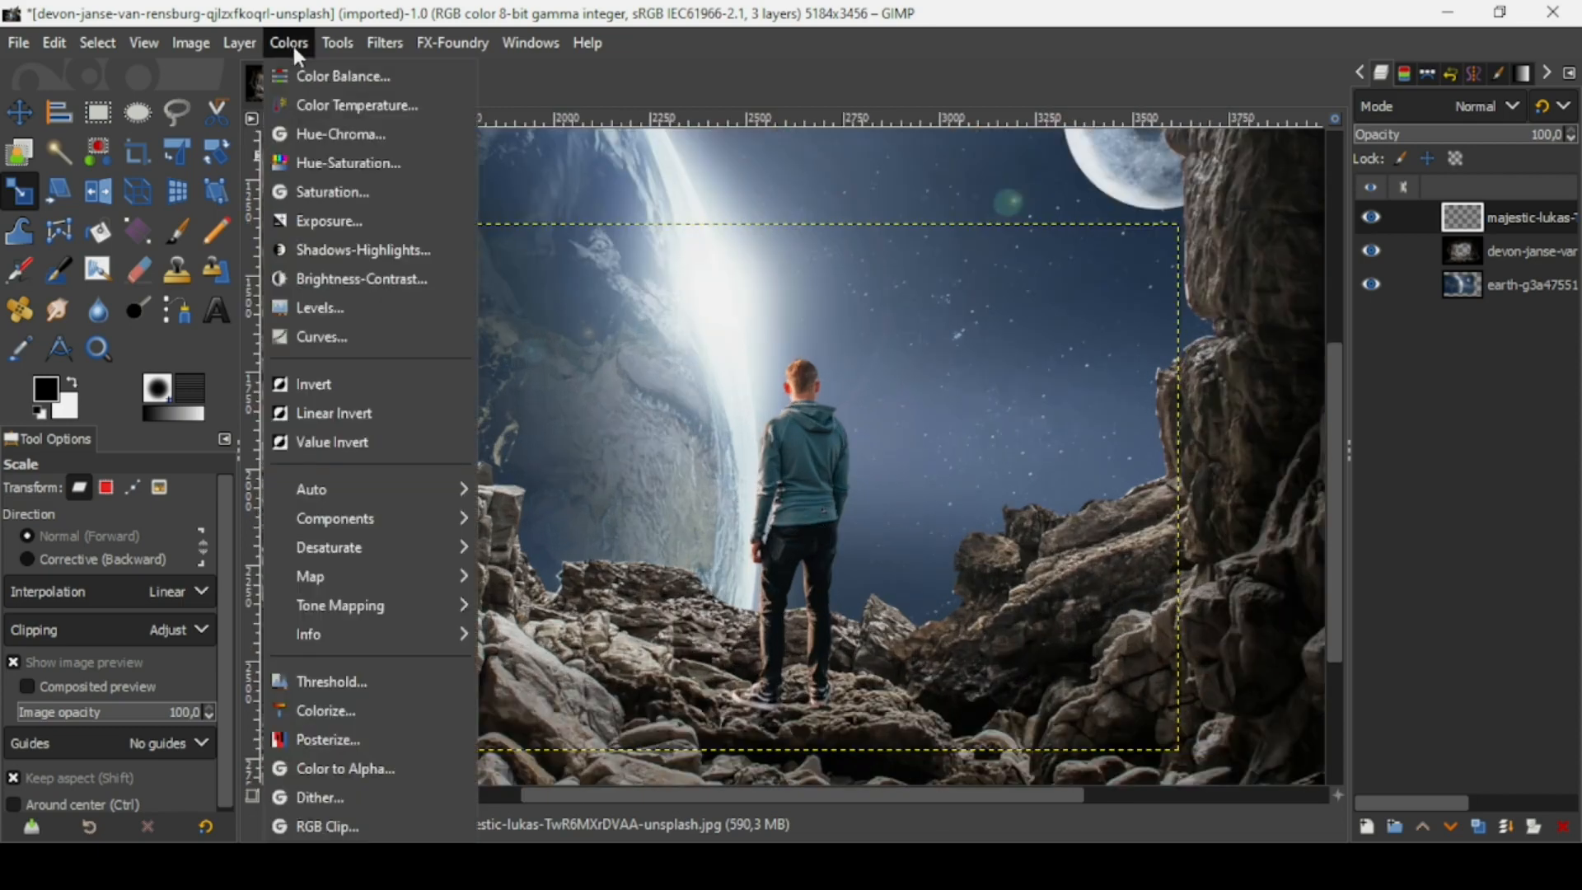
left_click(314, 154)
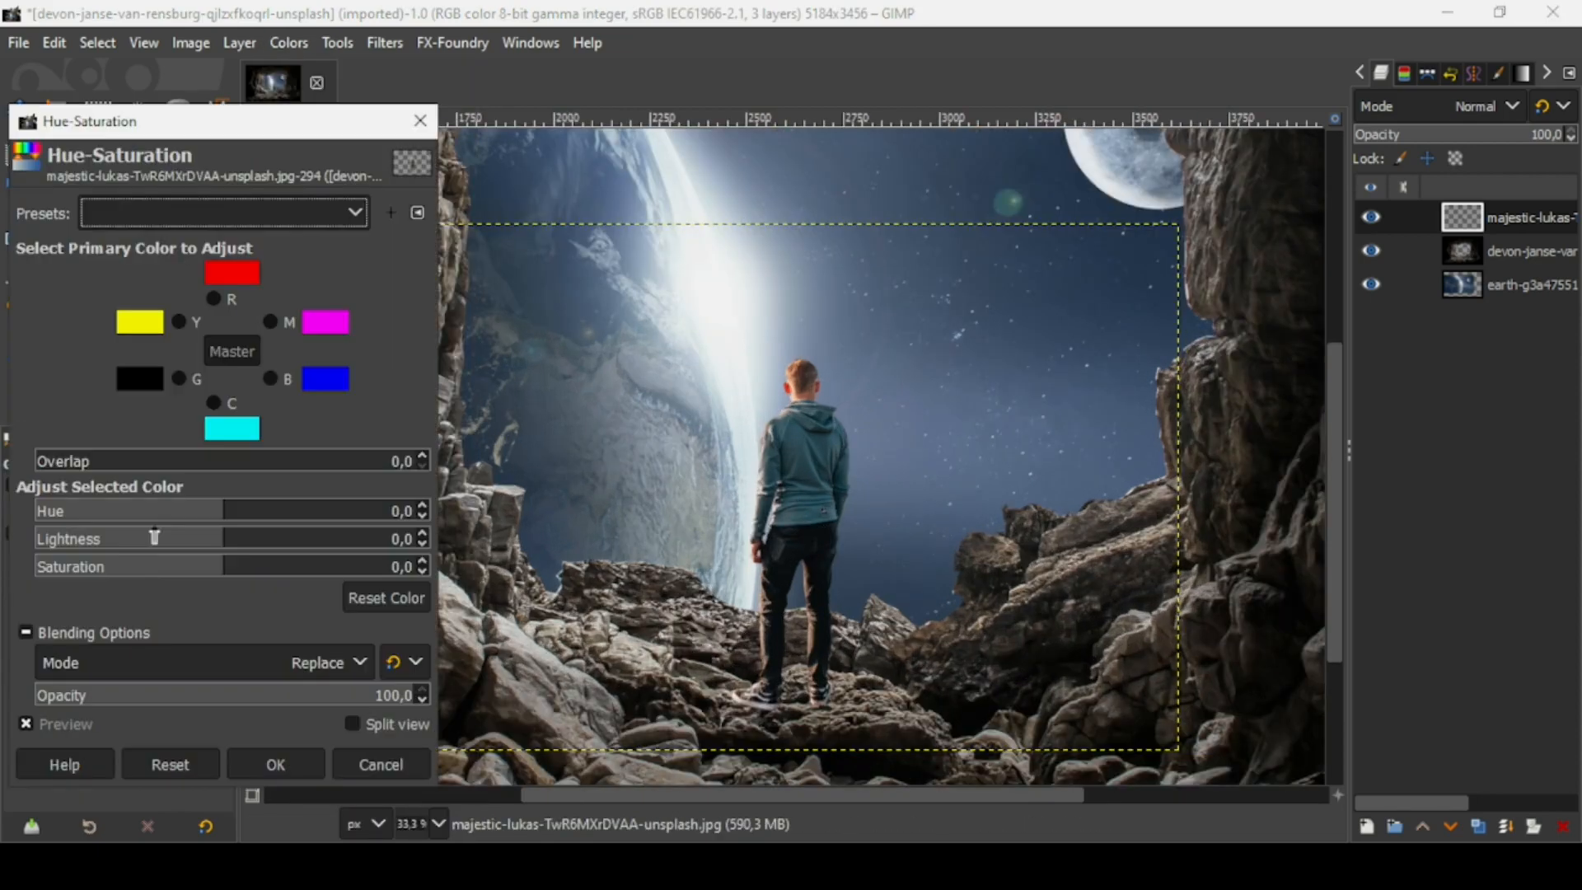
left_click(153, 568)
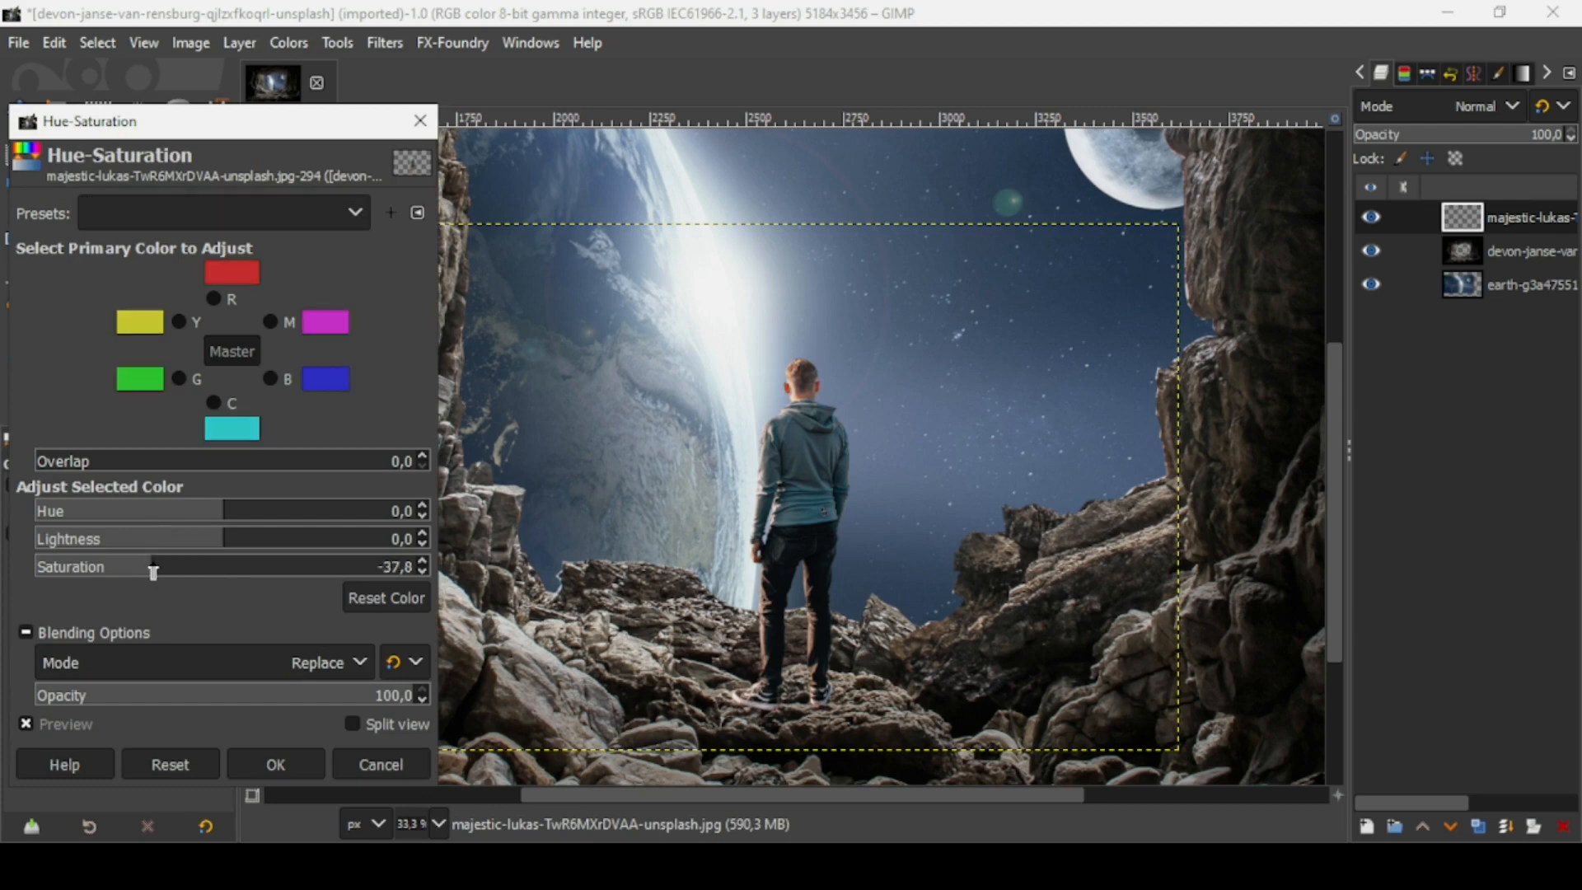
left_click_drag(153, 569, 147, 572)
left_click(265, 757)
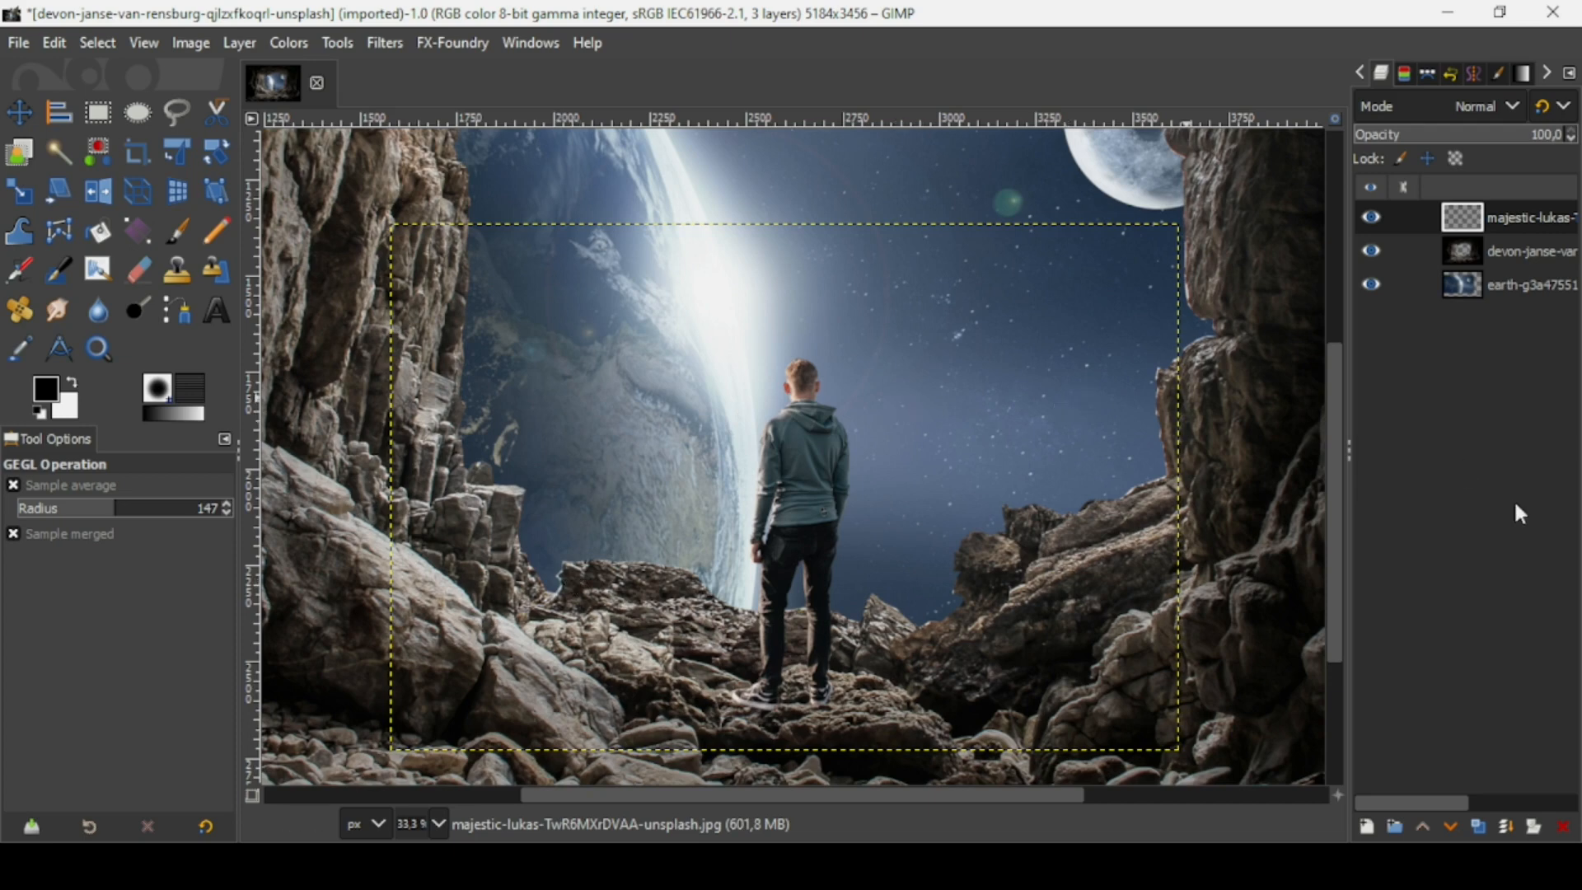
- Duplicate the man's layer and darken the copy by setting its Exposure to -1.221
left_click(1479, 826)
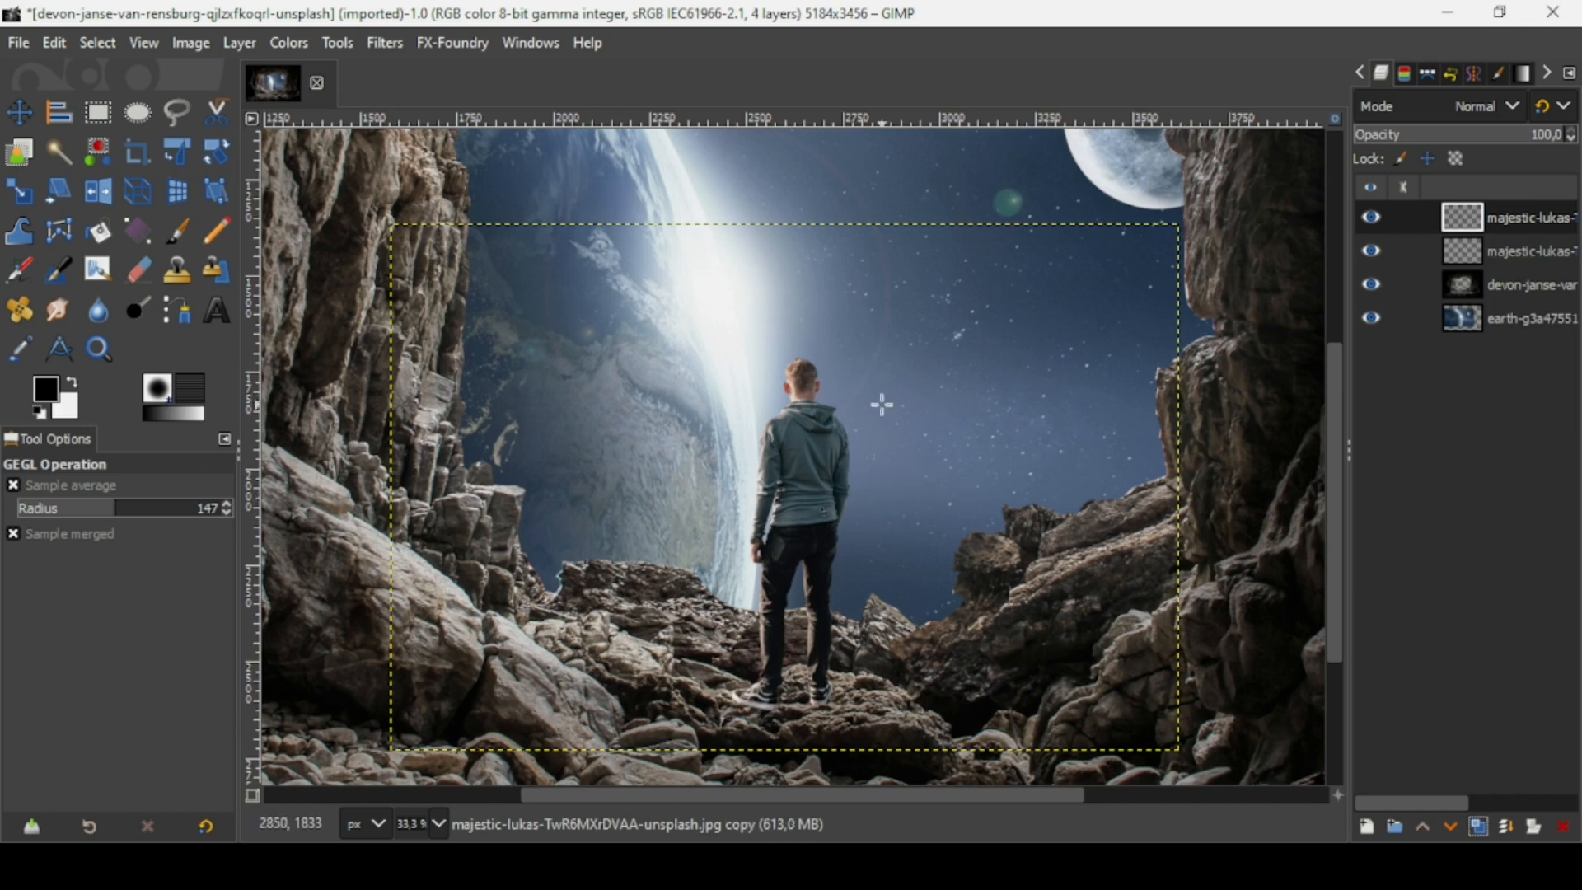
left_click(296, 46)
left_click(349, 220)
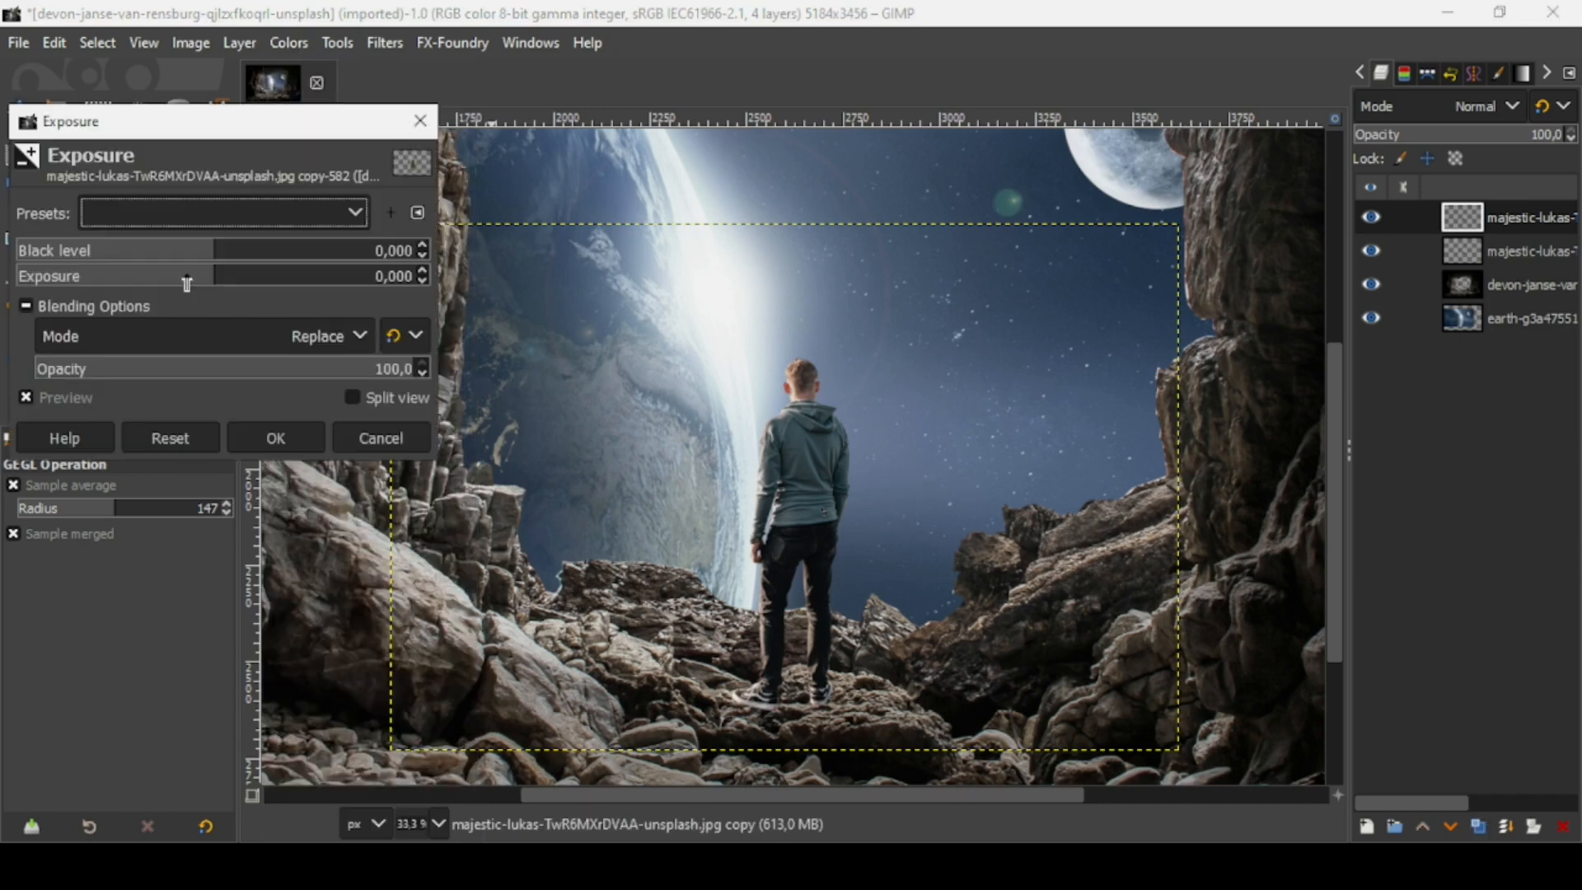
left_click_drag(185, 280, 192, 290)
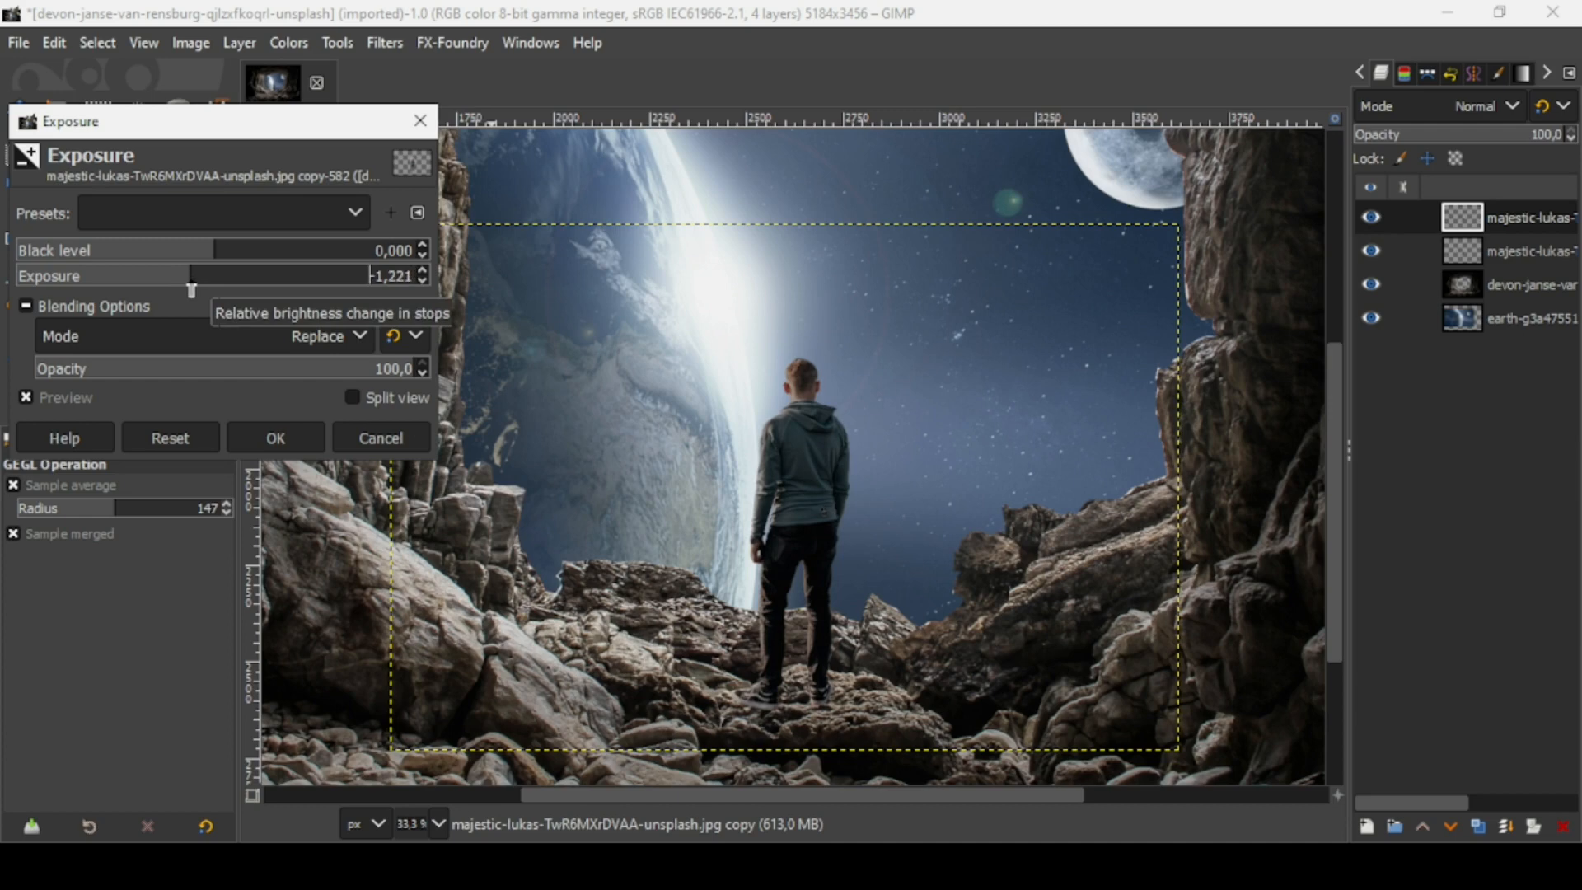
left_click(260, 430)
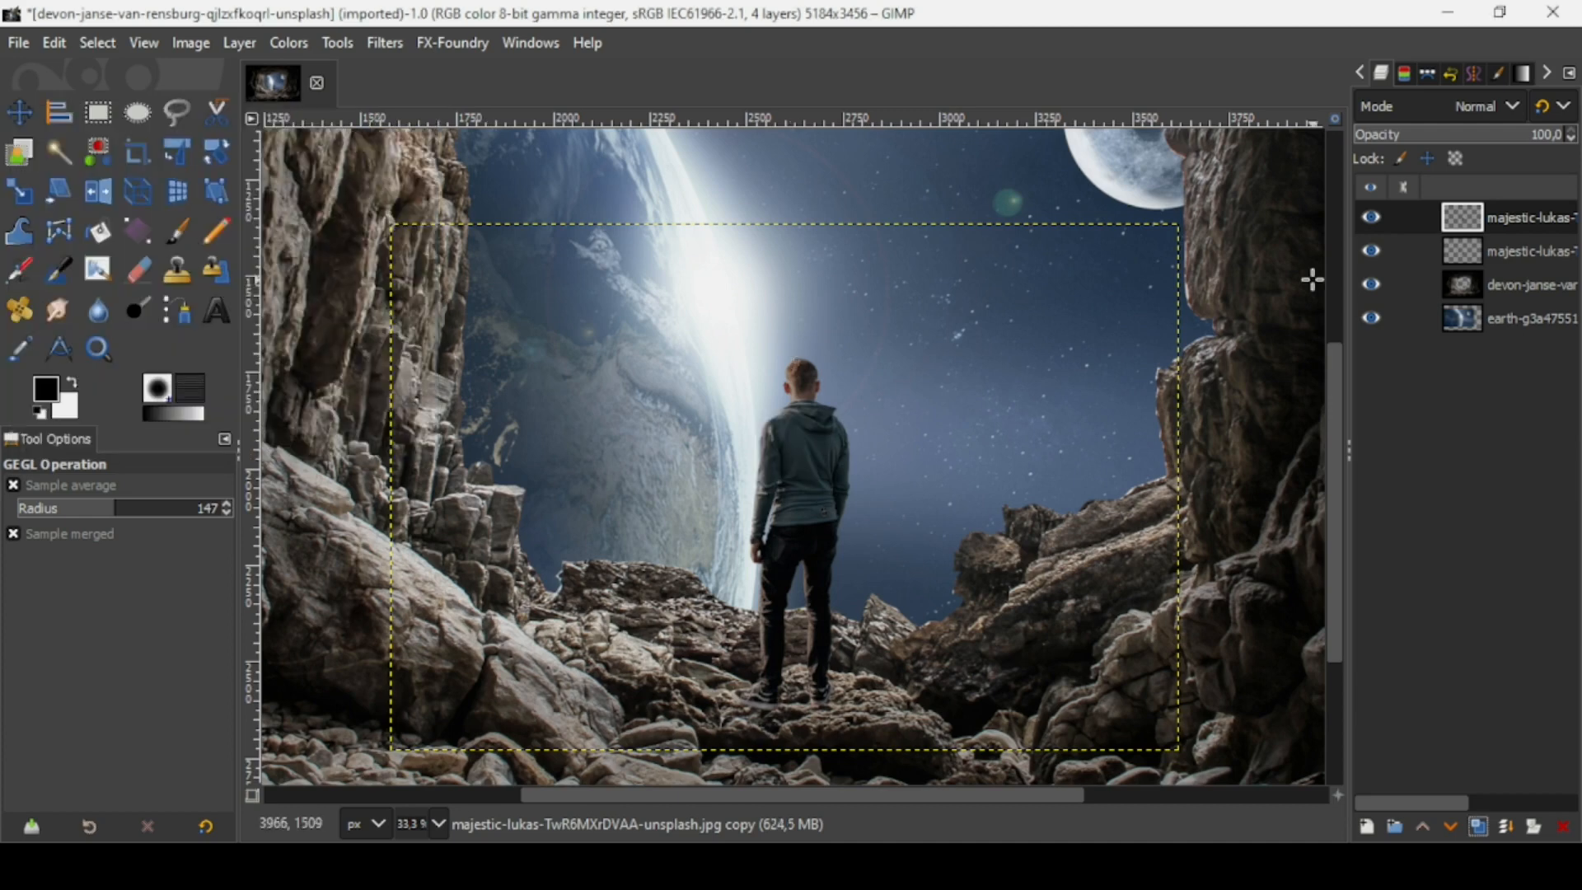
- Add a white (full opacity) layer mask to the darkened copy of the man
right_click(1466, 235)
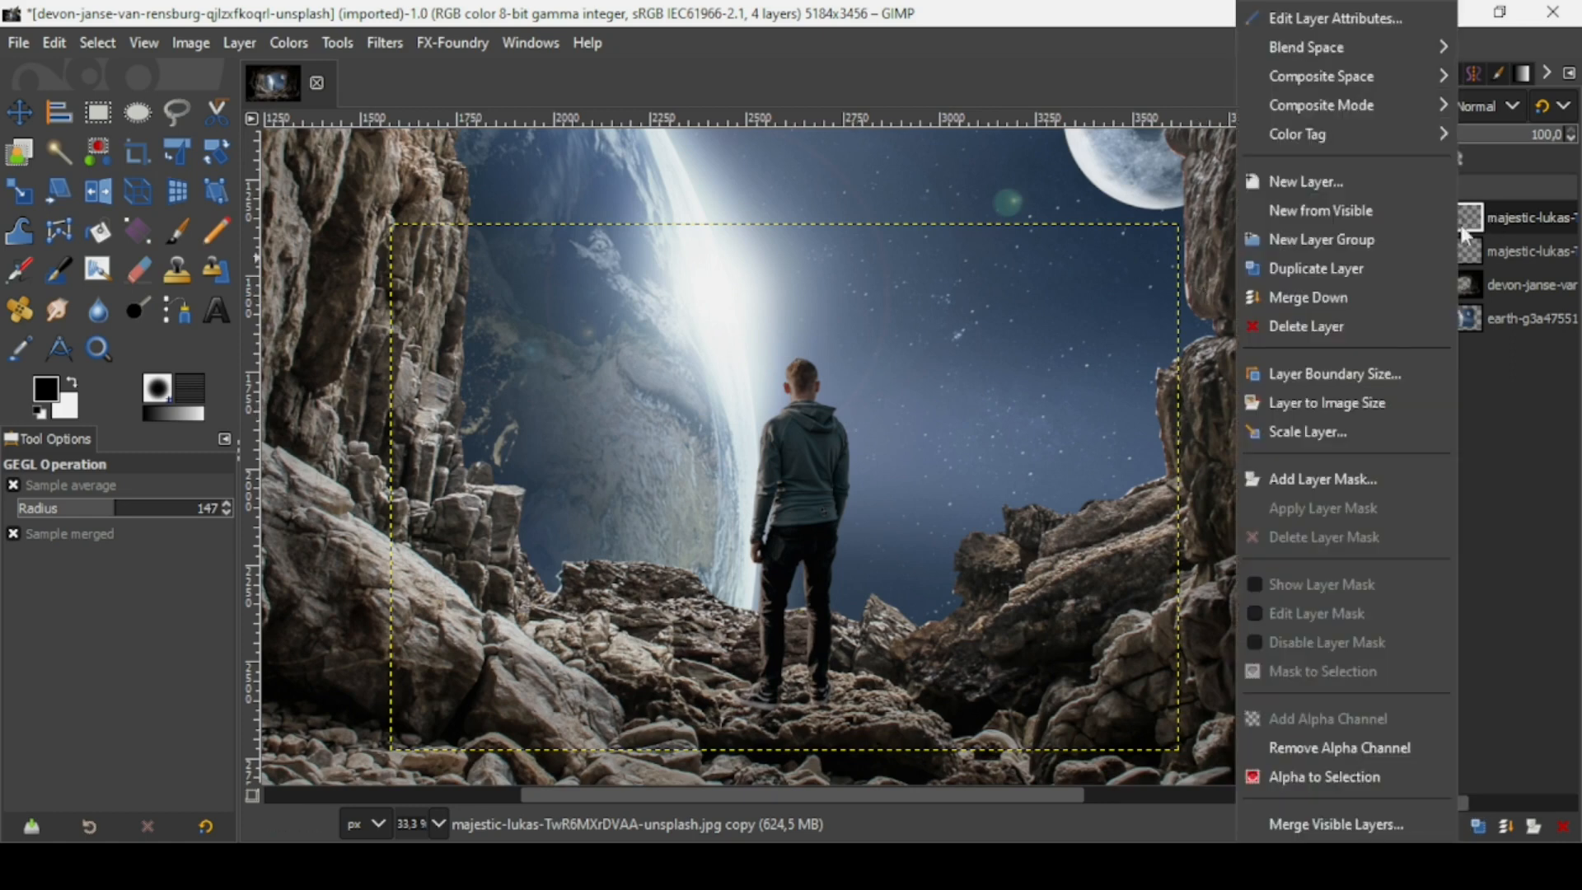
left_click(1355, 480)
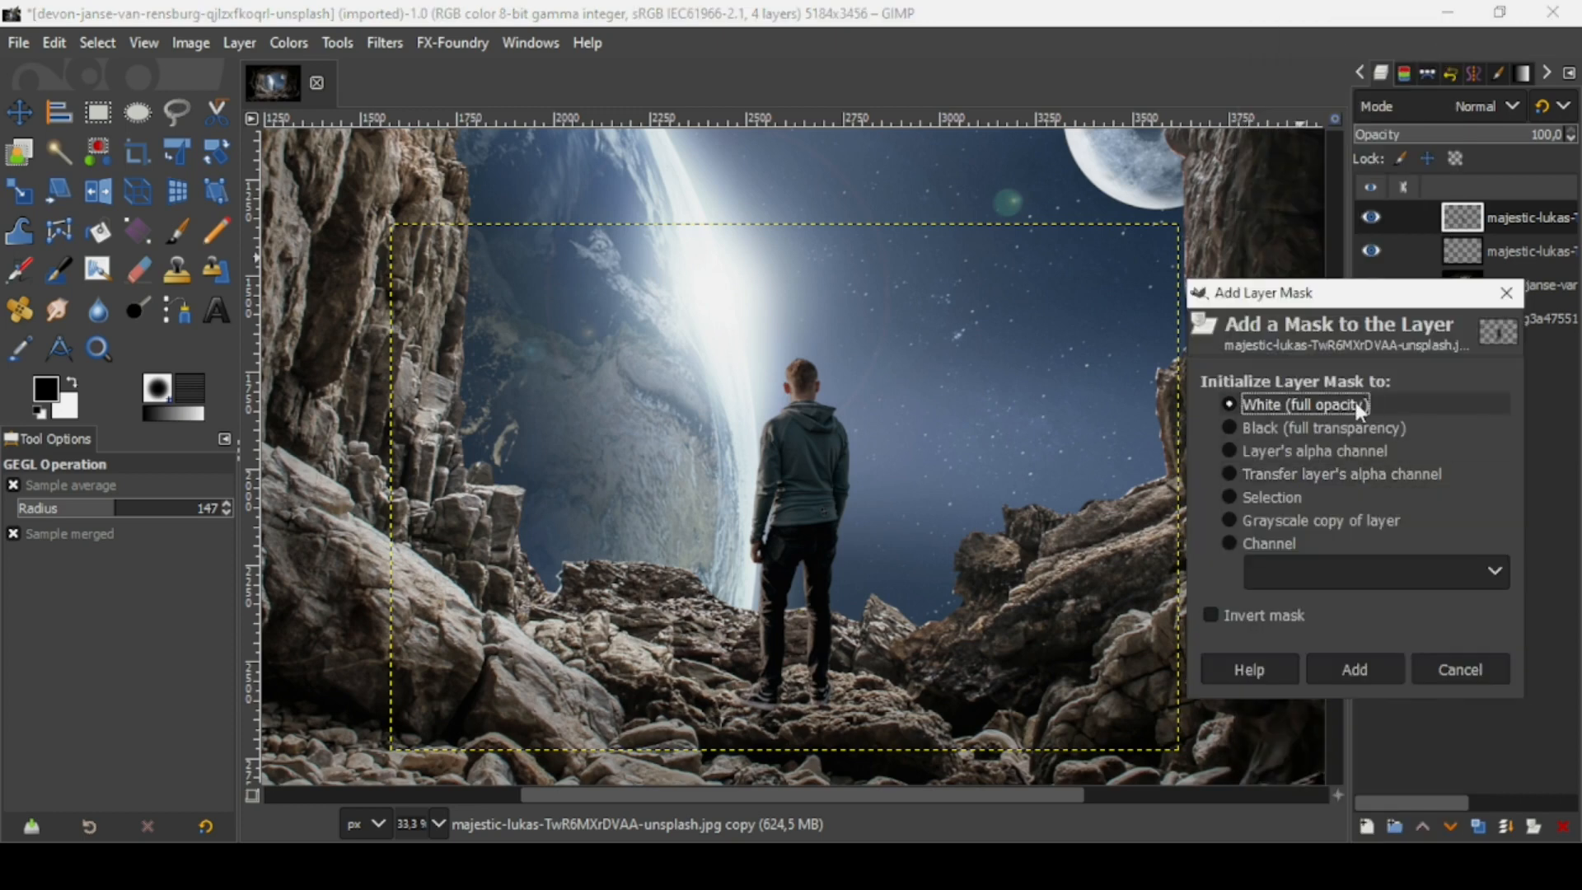
left_click(1345, 666)
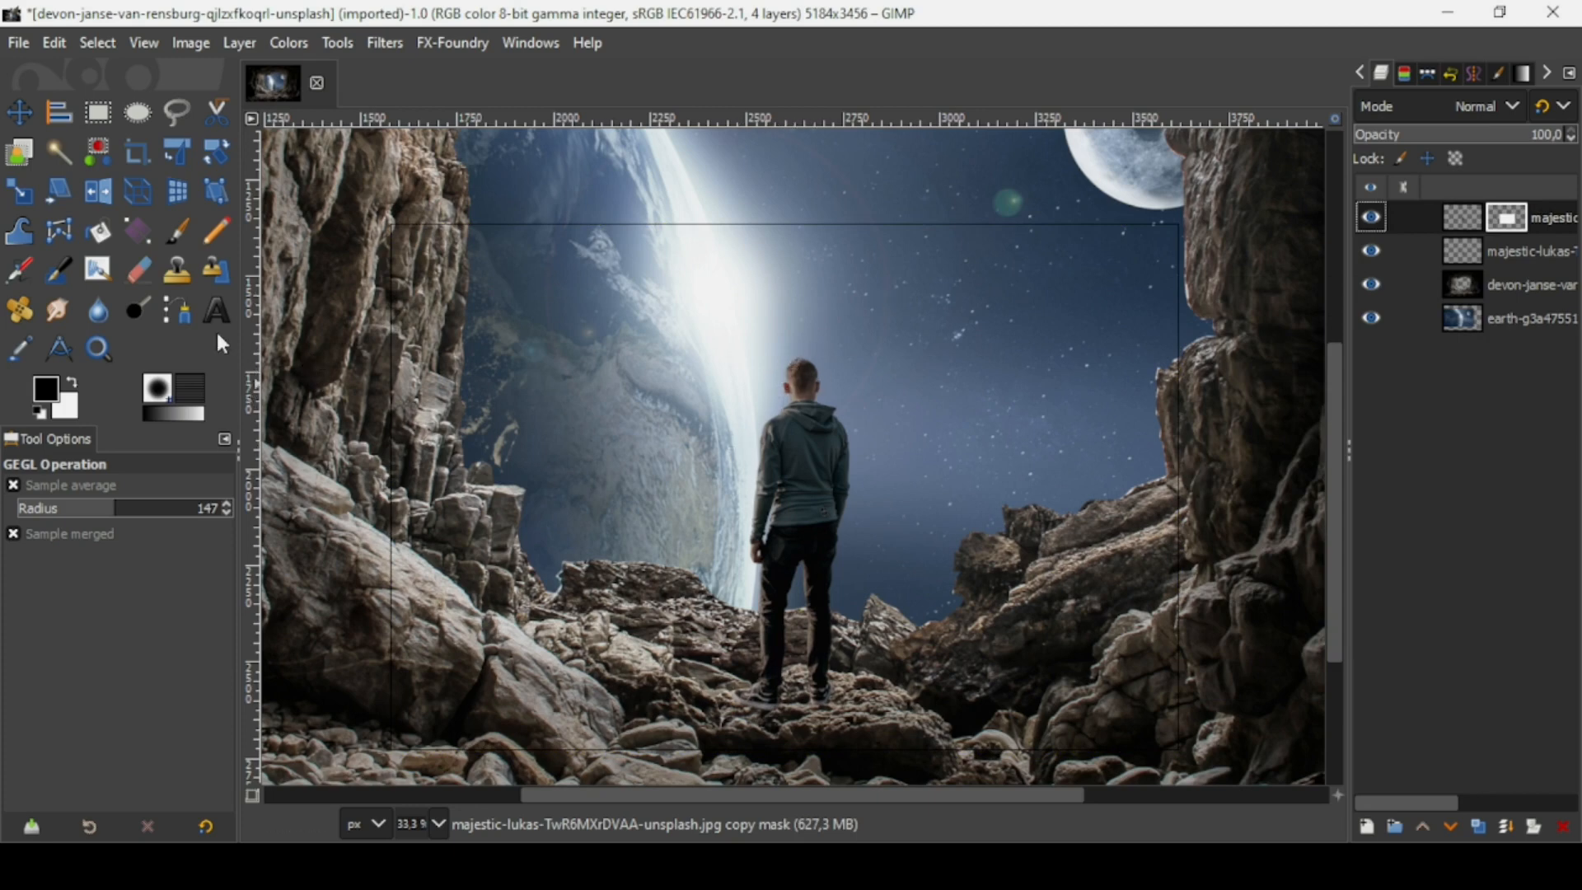
- Brush black over the man's hair on the darkened copy's mask, using the Paintbrush at a size of 43
left_click(182, 225)
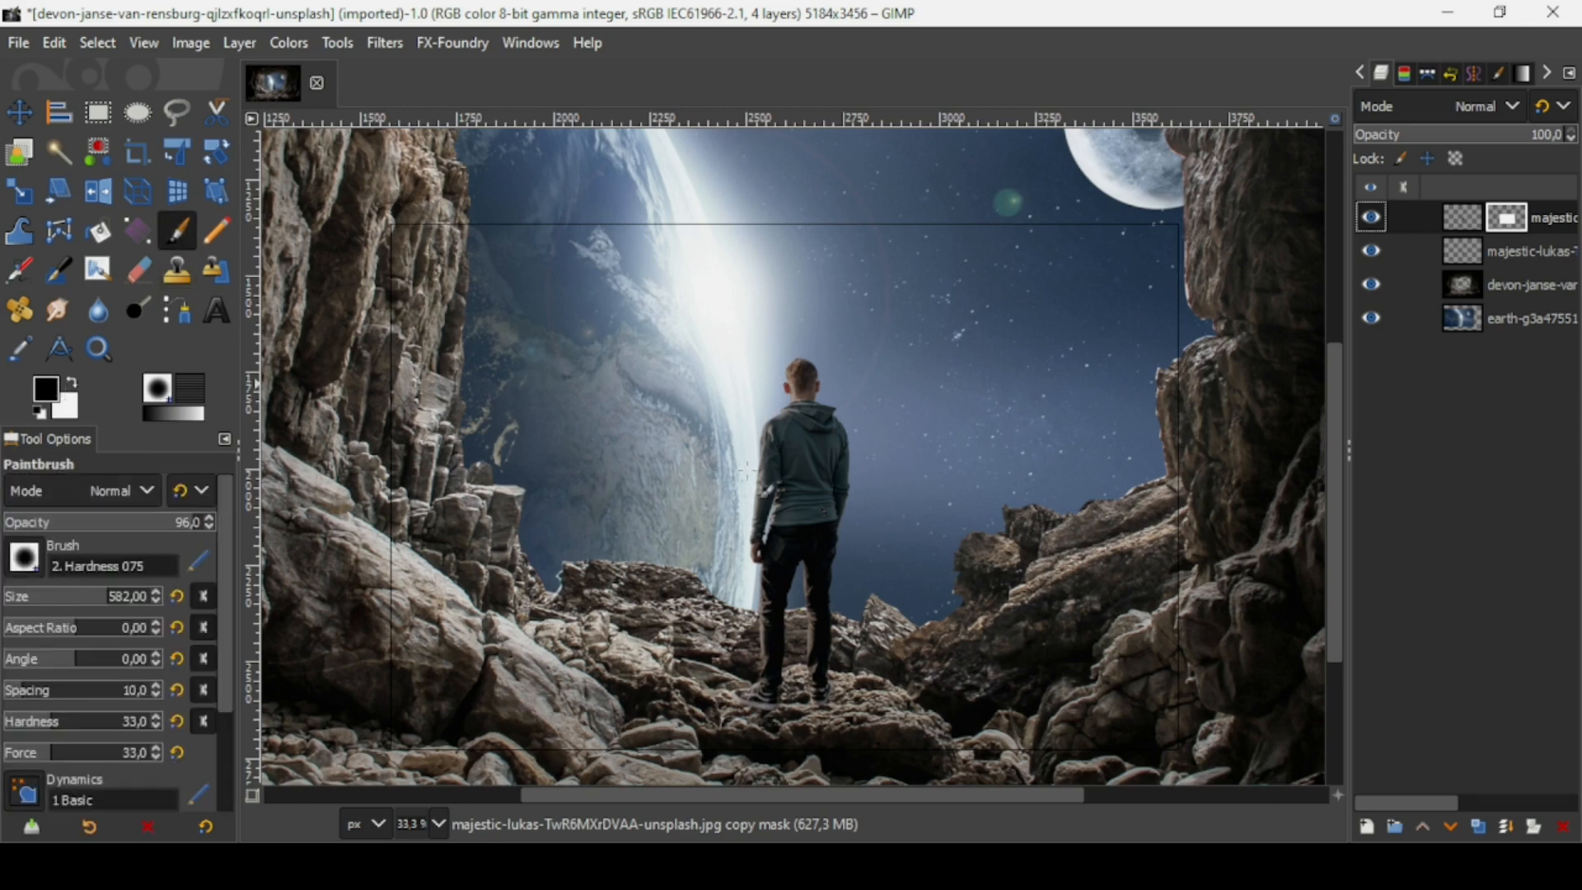
left_click_drag(62, 601, 58, 604)
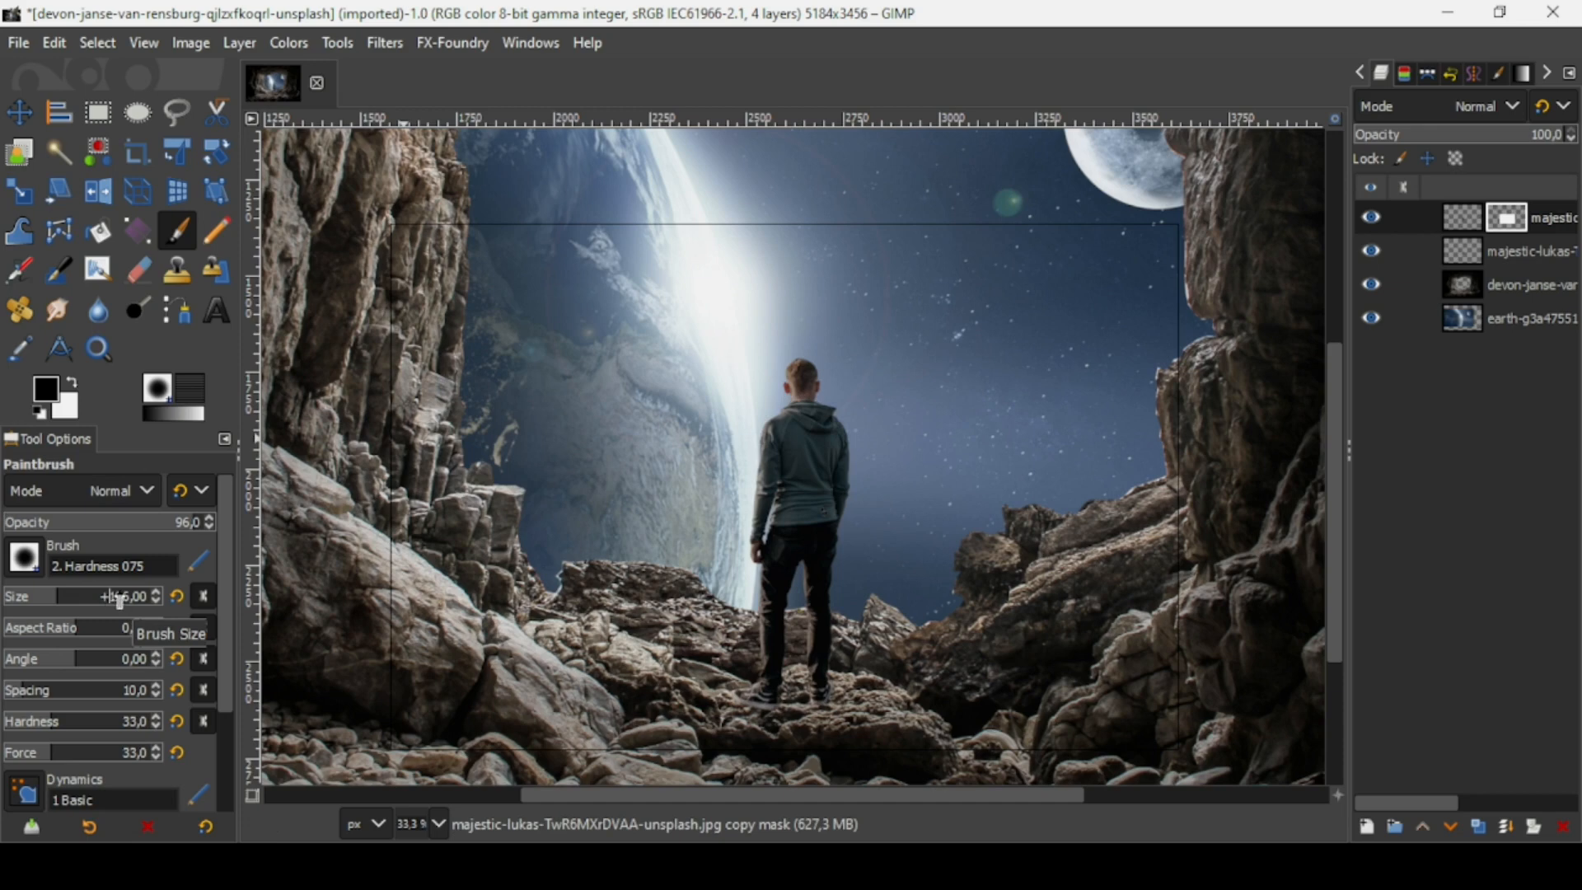
left_click_drag(90, 600, 60, 601)
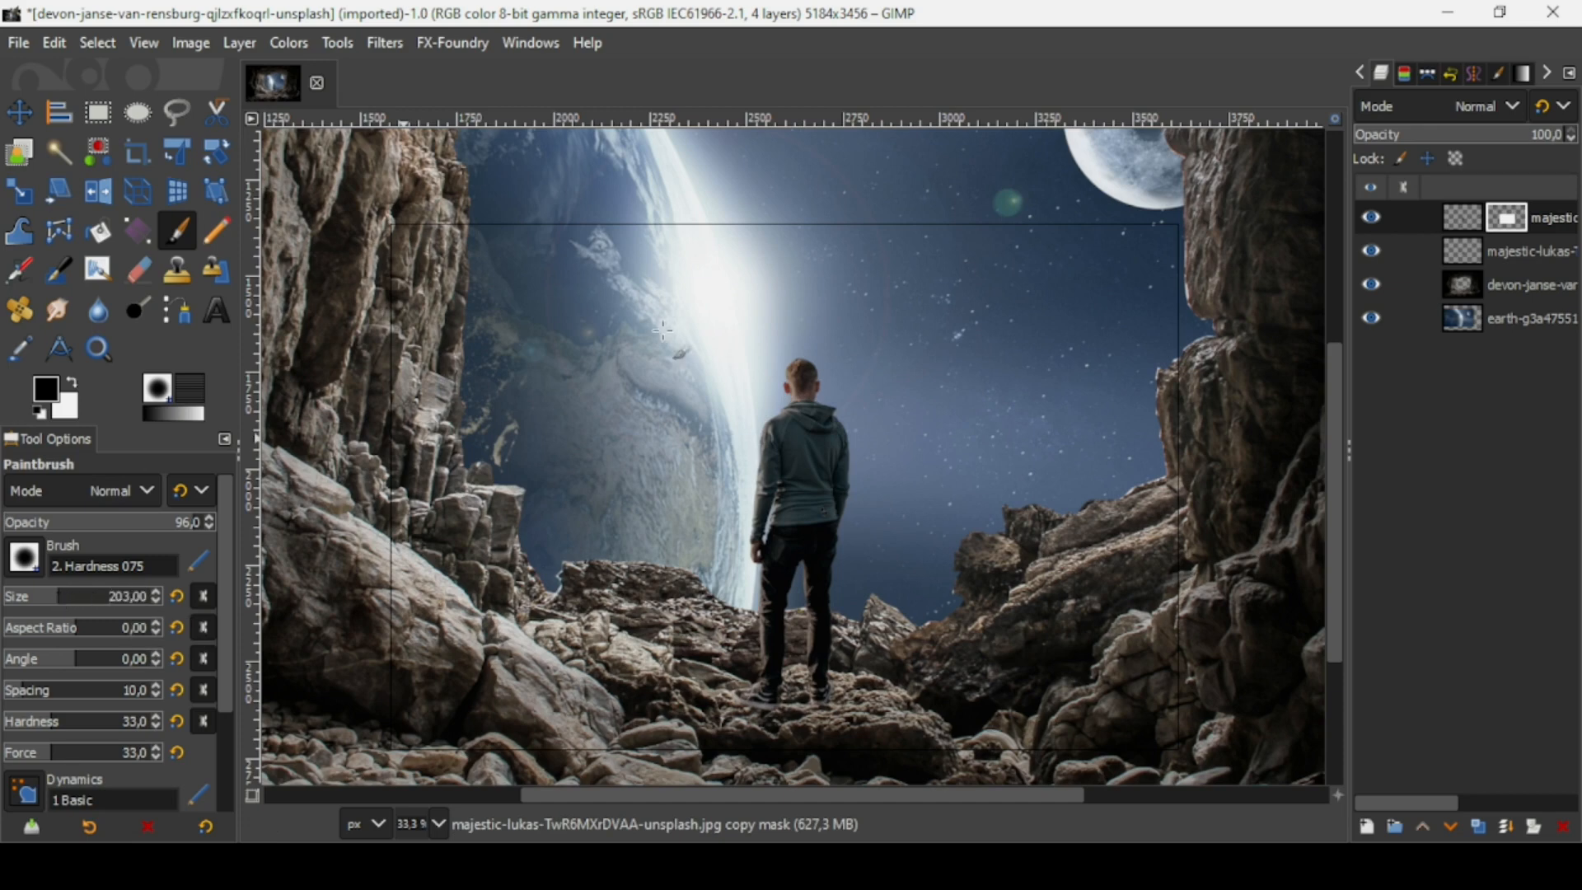
left_click(1457, 255)
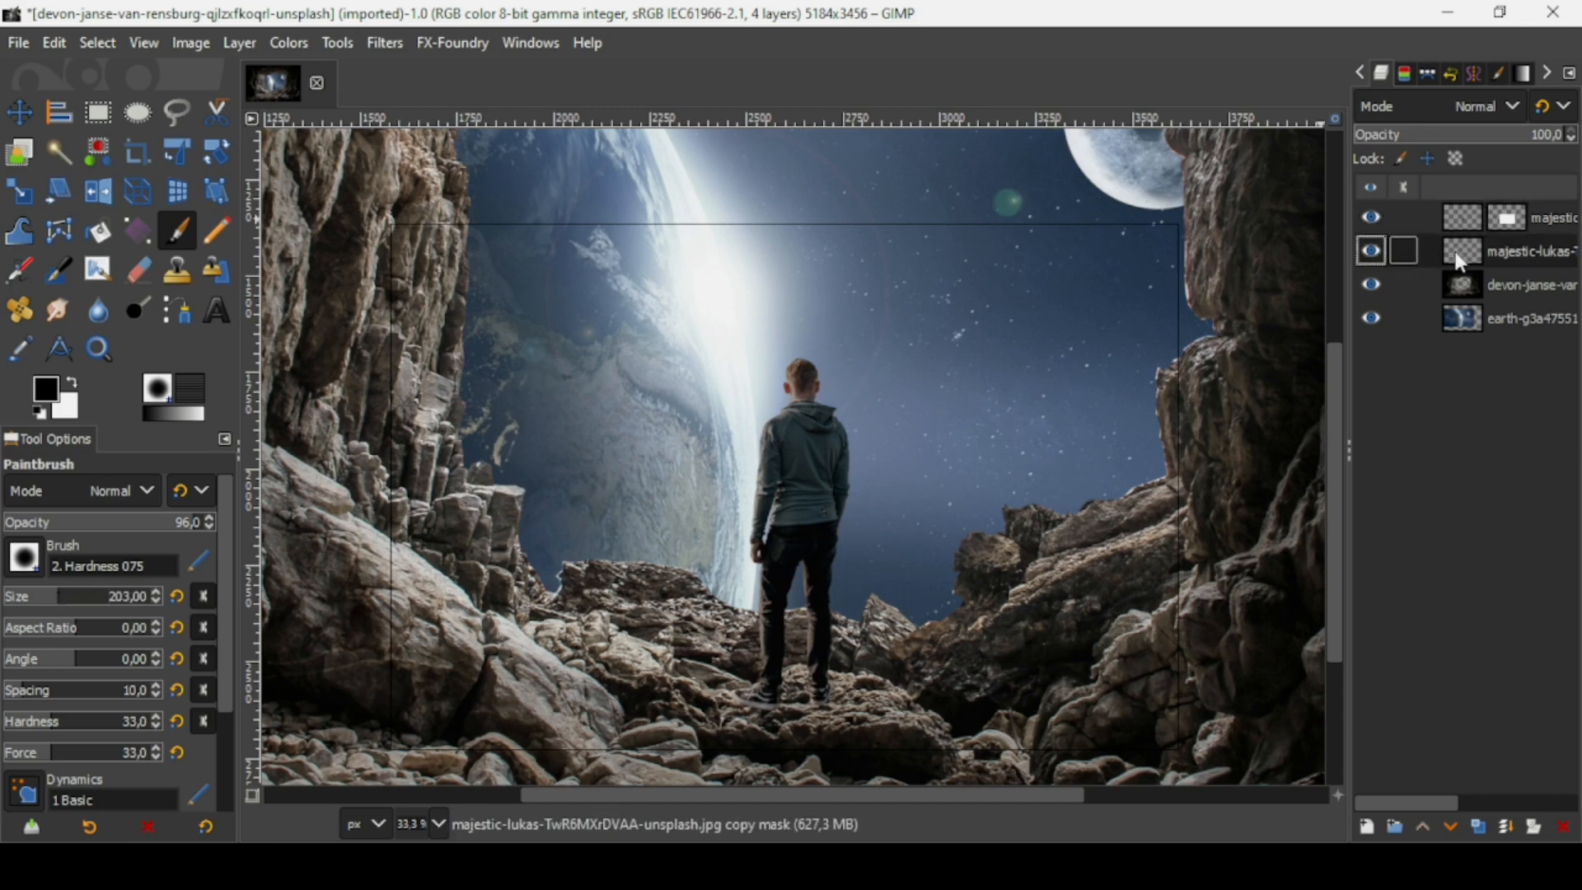
left_click(1517, 225)
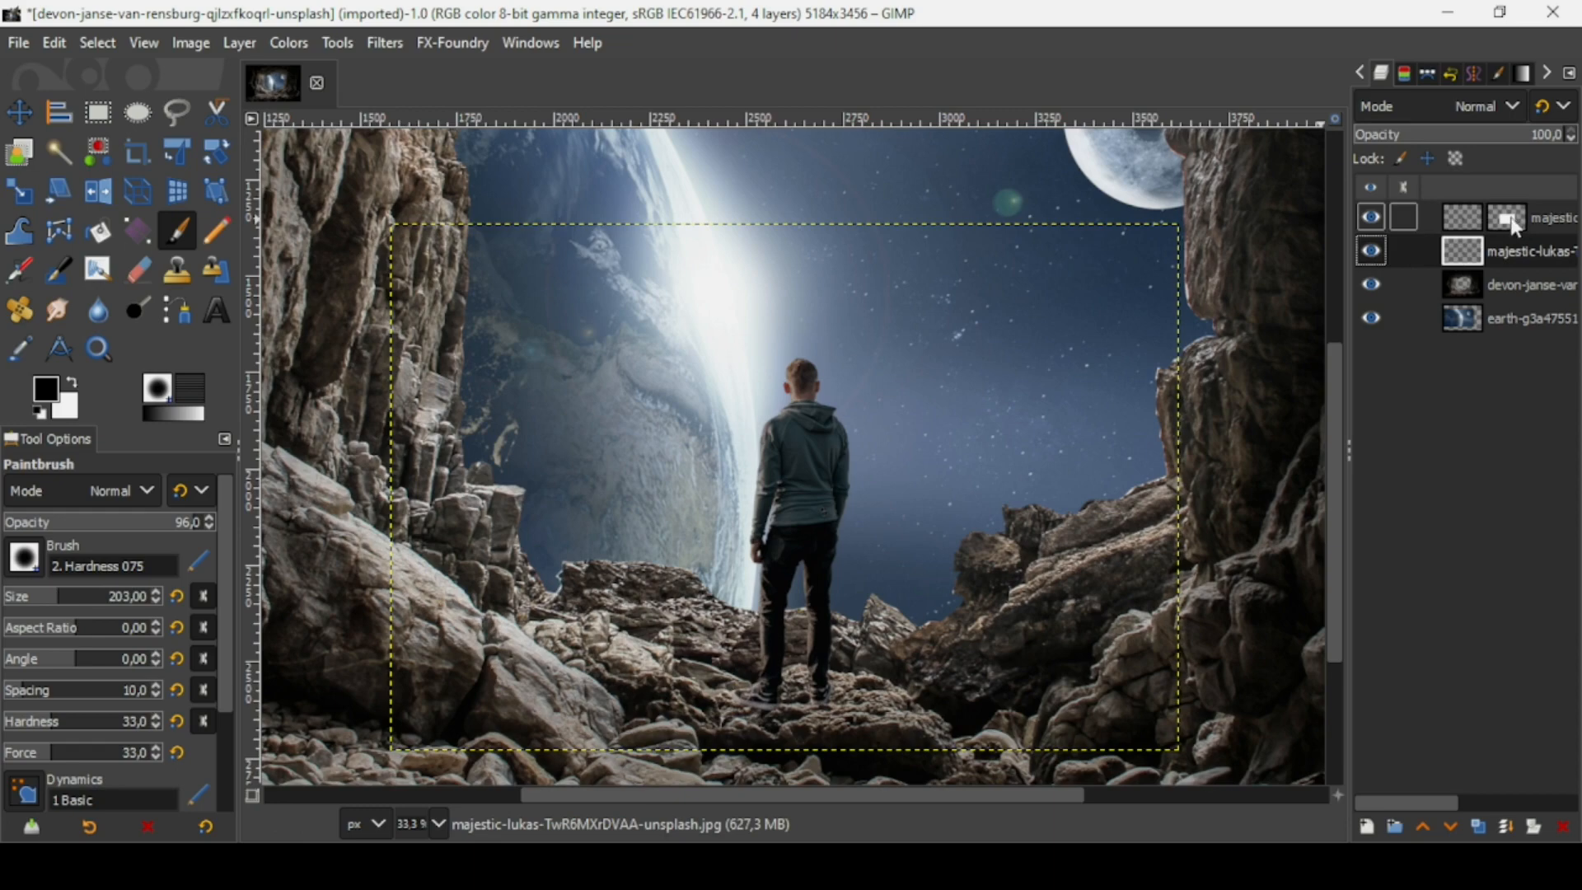
left_click(1517, 224)
left_click(1517, 224)
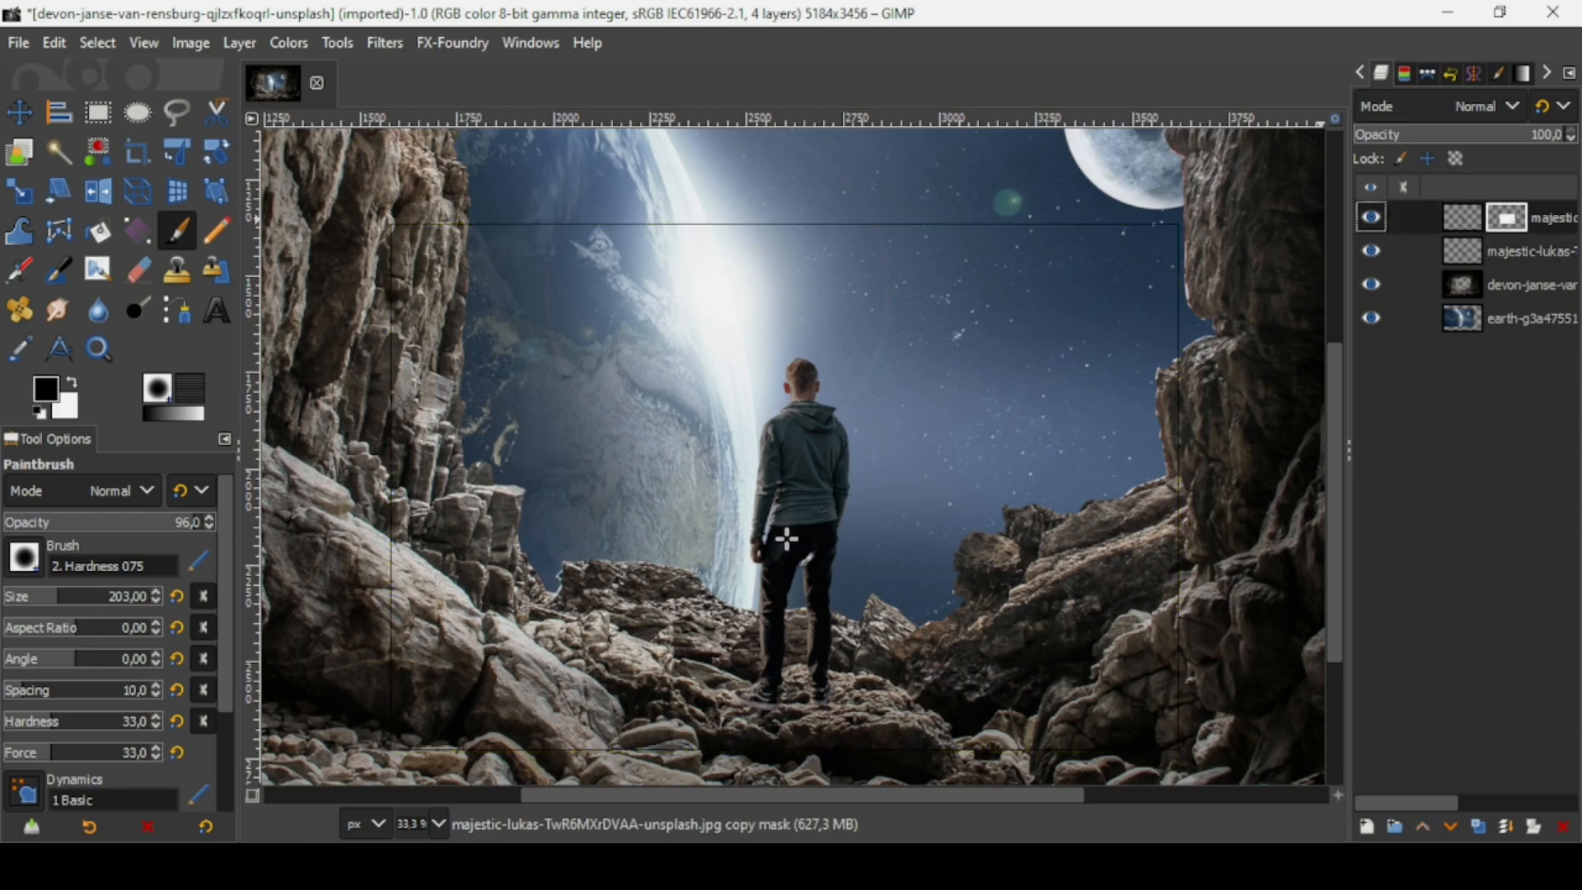
scroll(790, 379, "up", 3)
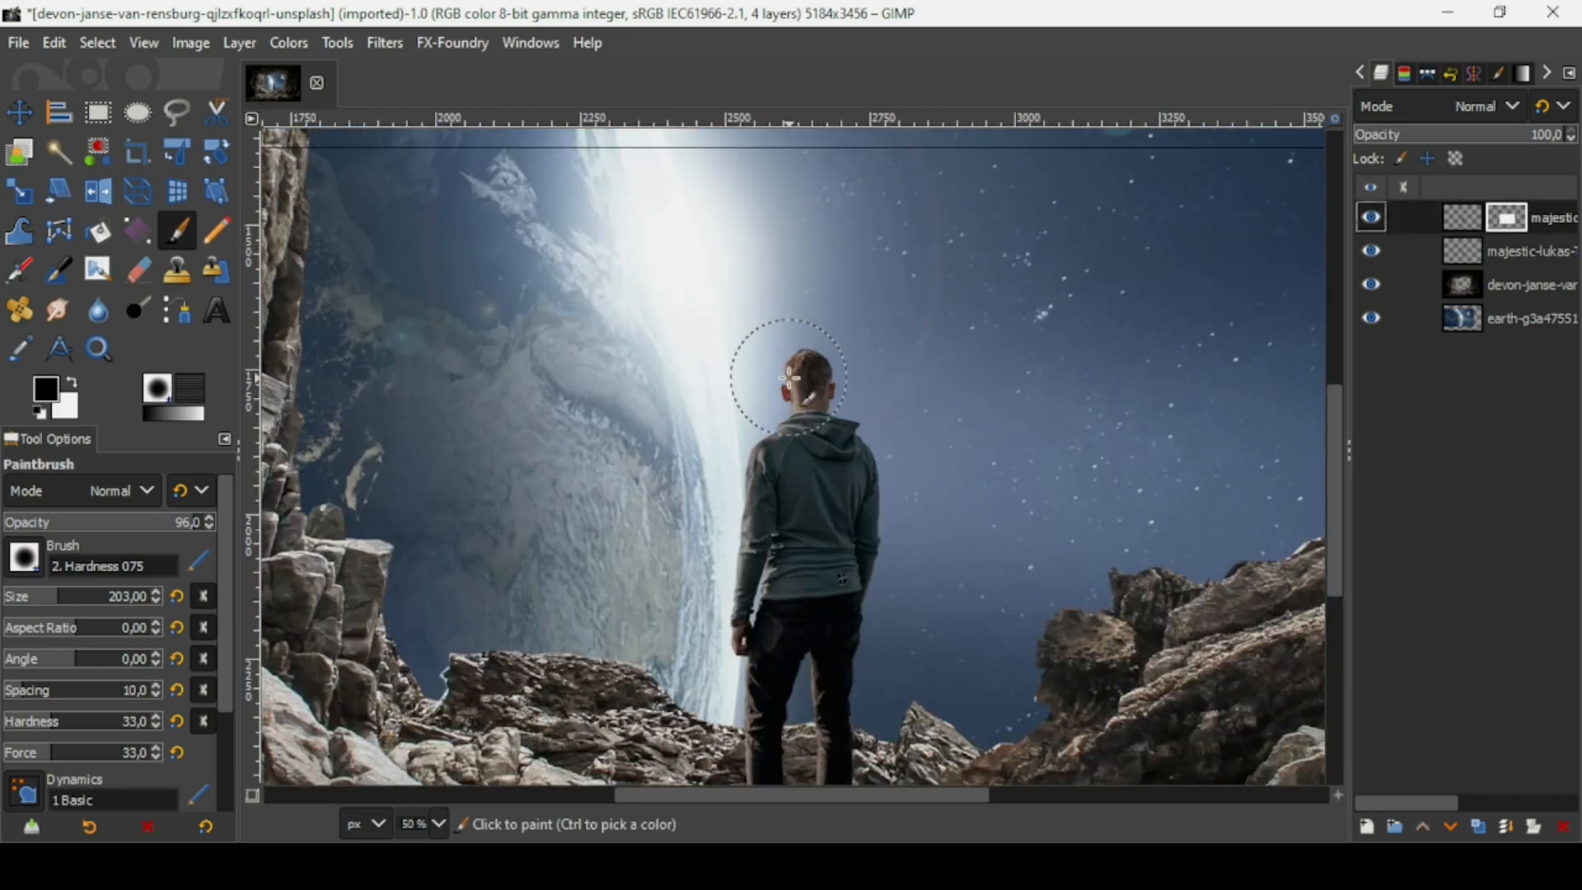
scroll(790, 378, "up", 1)
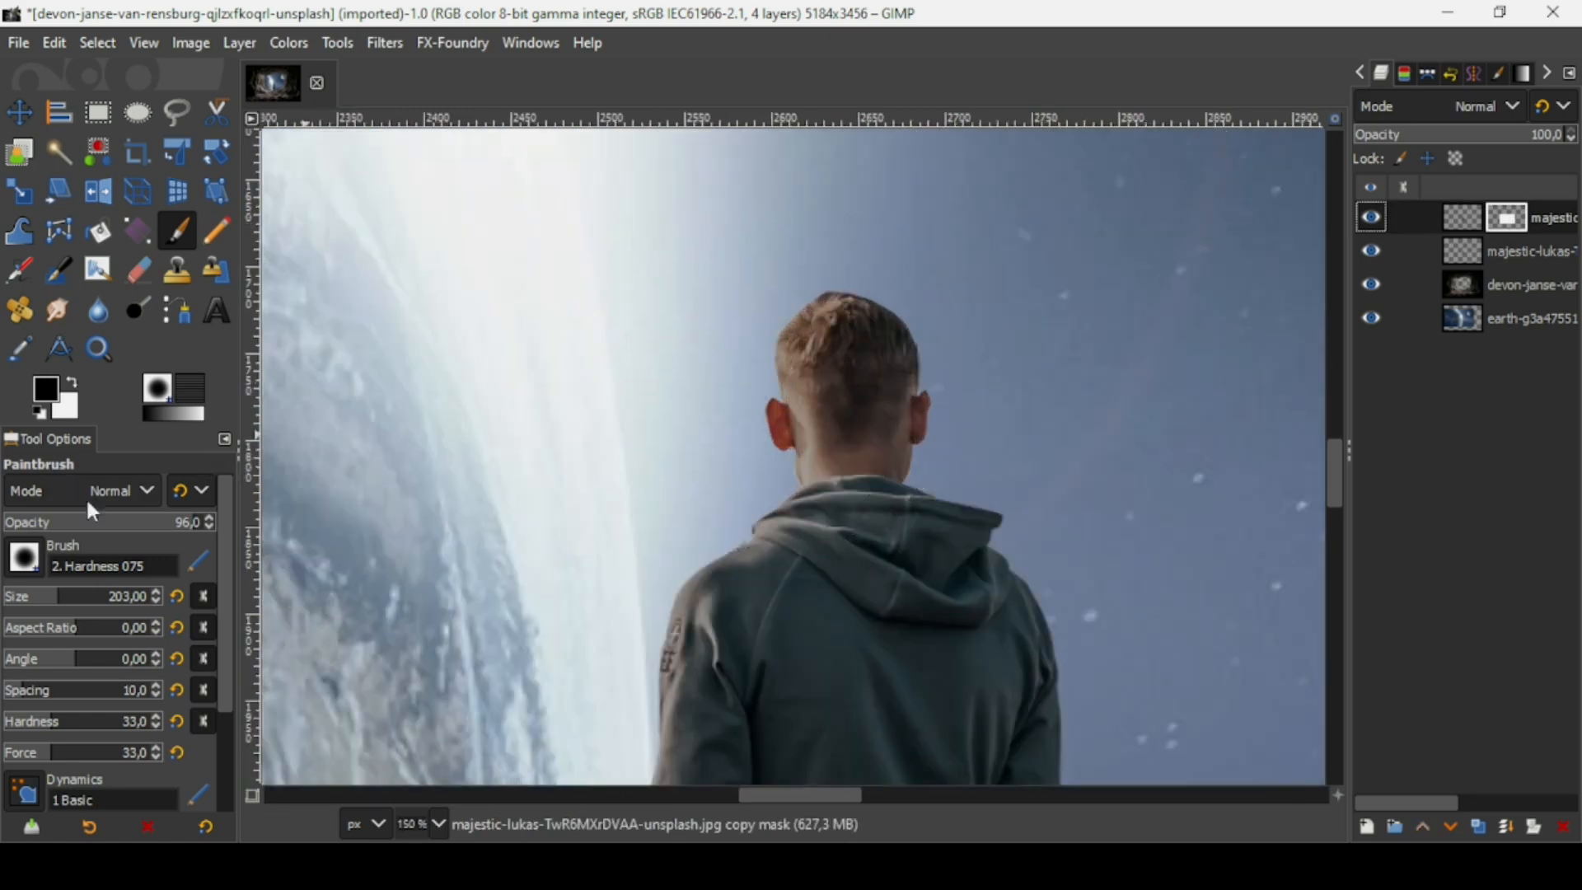
scroll(585, 425, "down", 1)
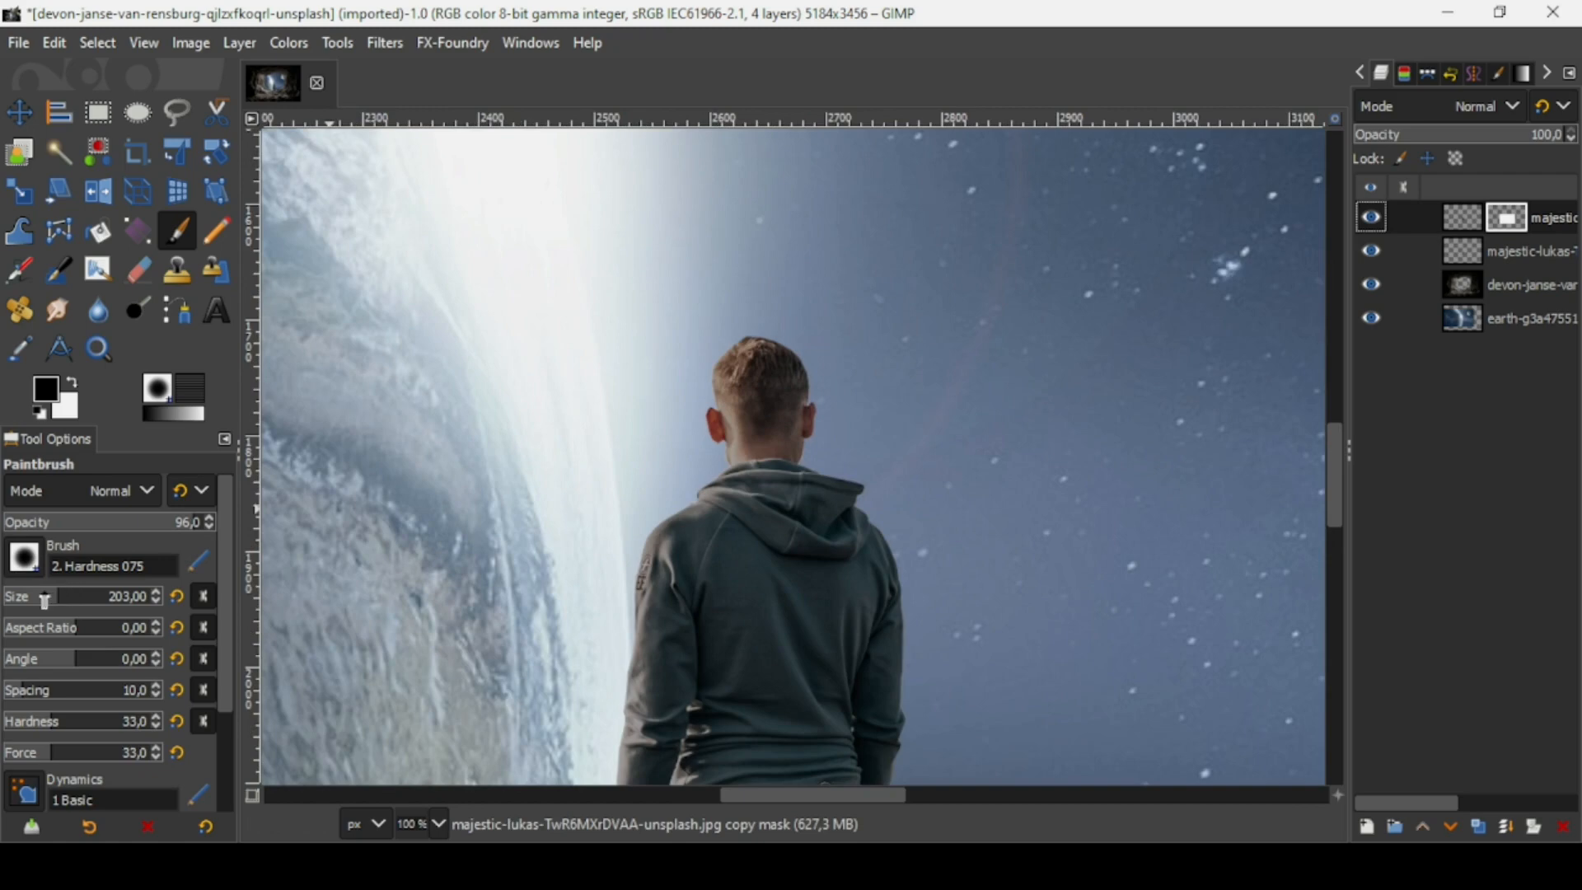
left_click_drag(45, 599, 35, 600)
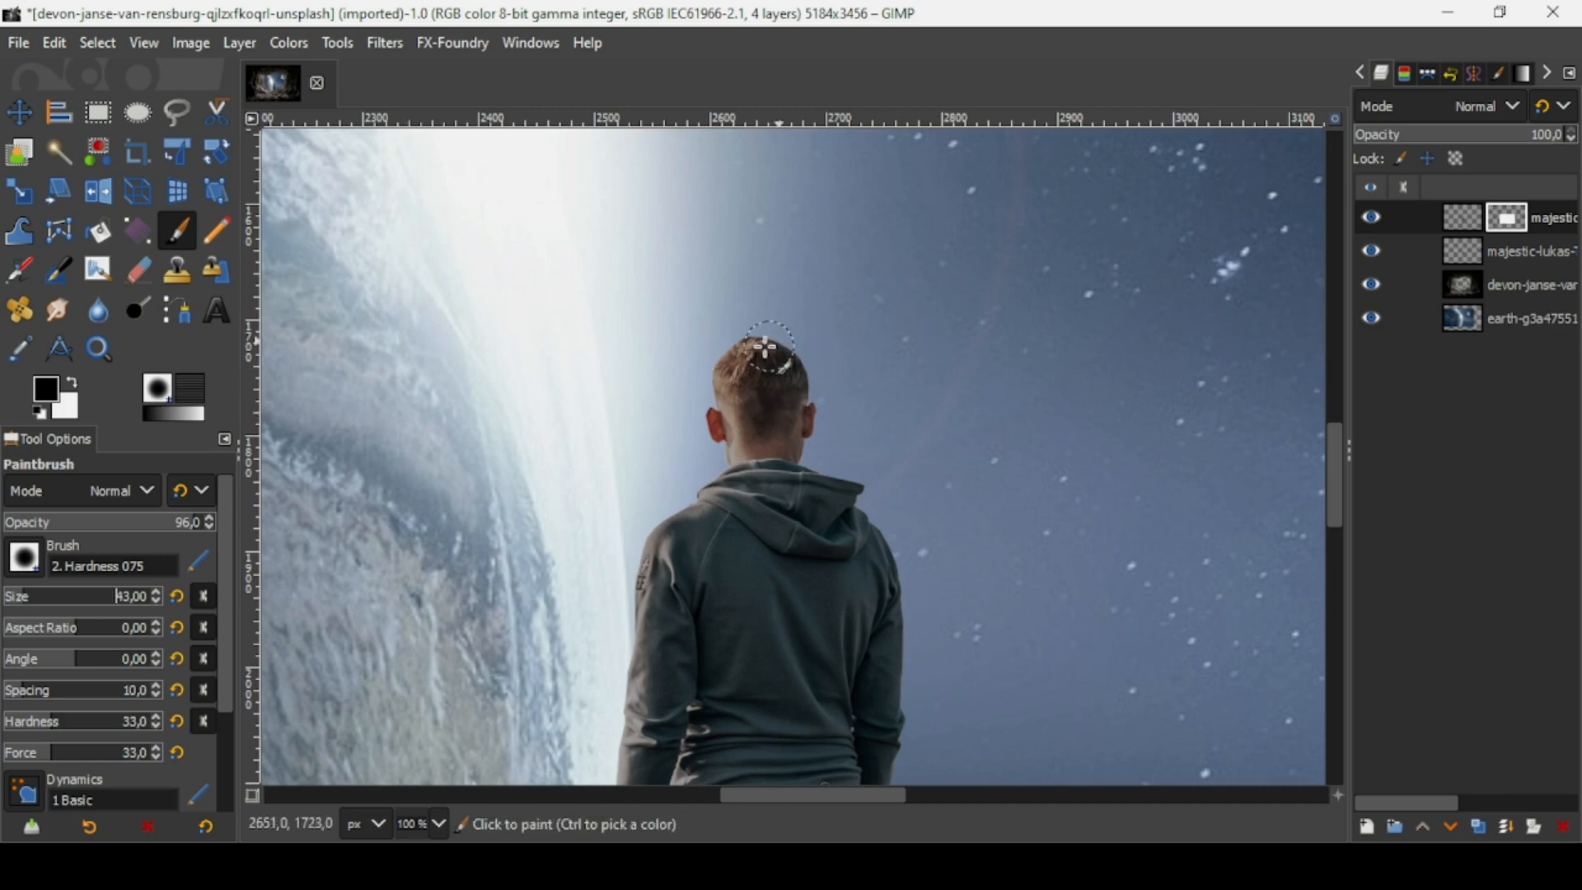
left_click(735, 353)
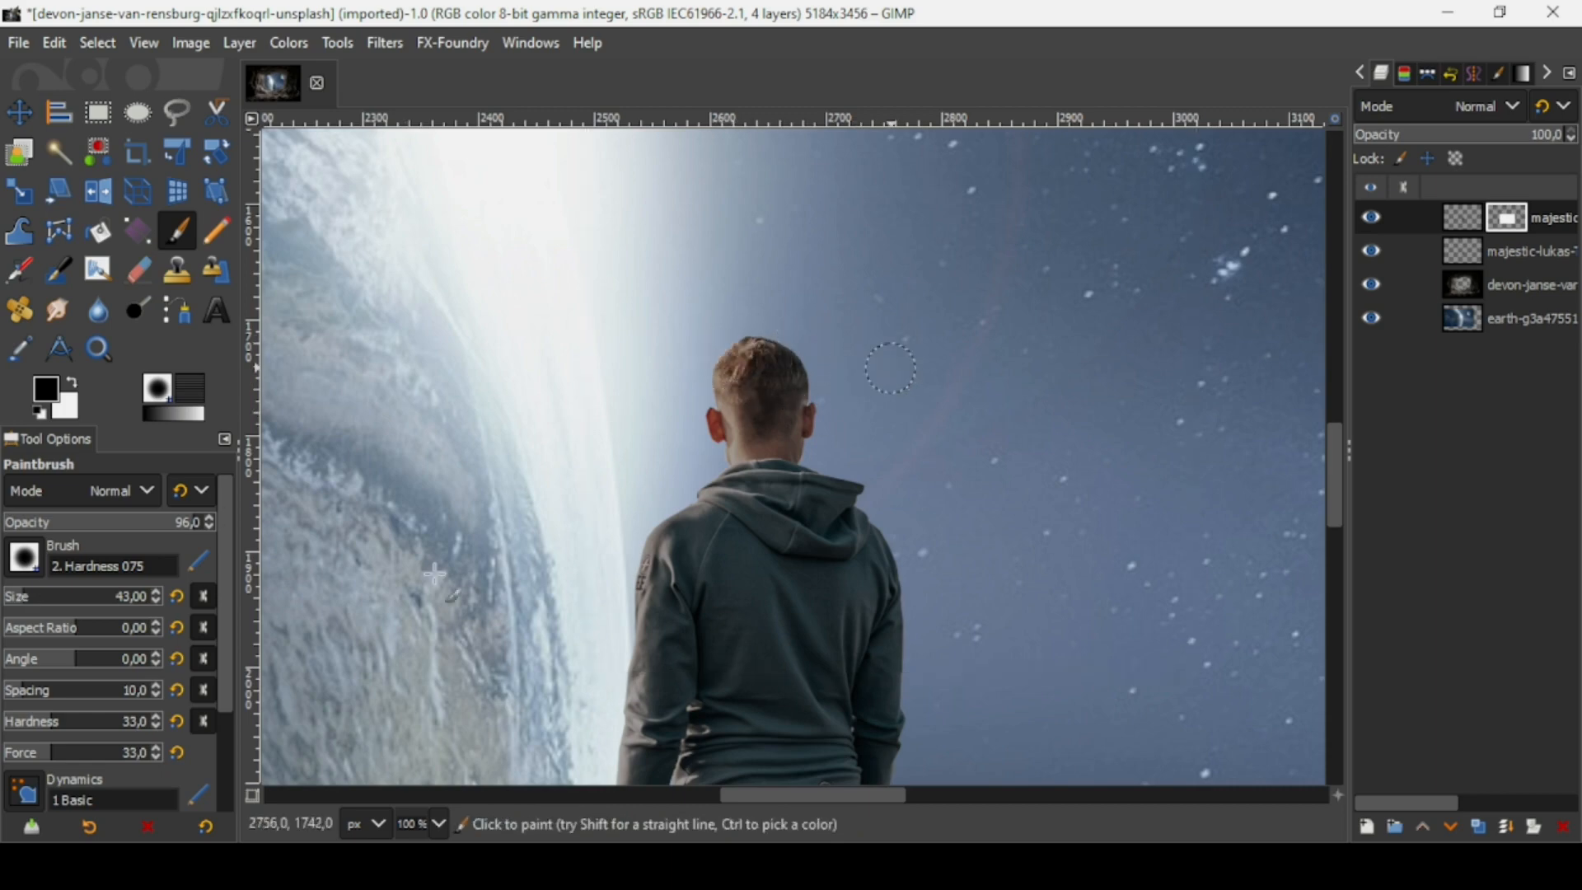
- Set the brush to size 81, hardness 21 and force 20, and paint black on the mask along the man's Earth-facing edge from head to sleeve
left_click(33, 729)
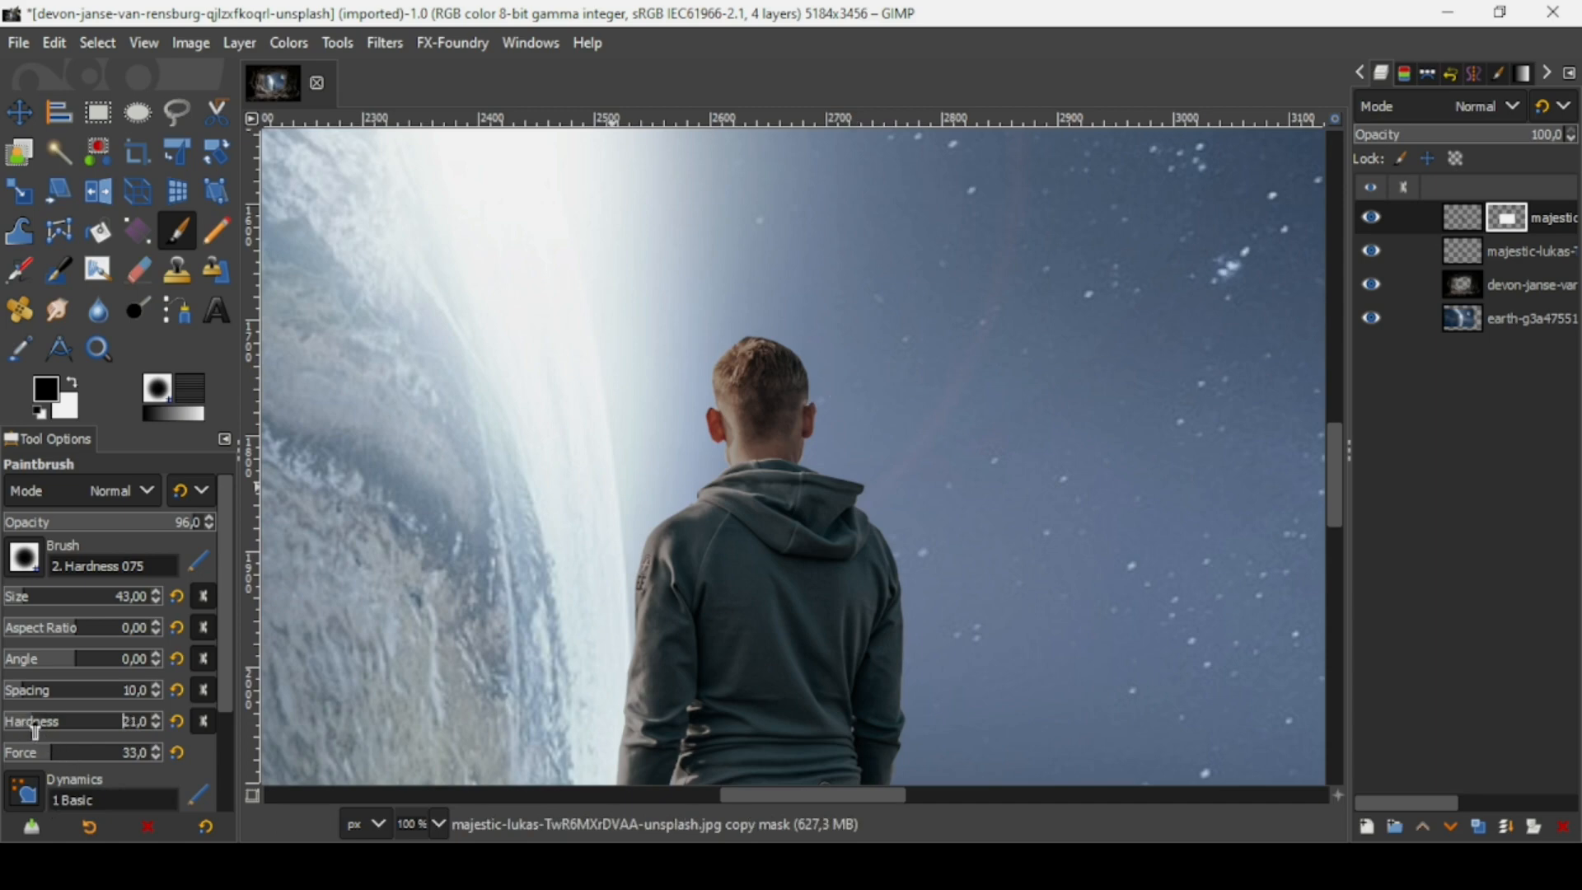
left_click(34, 758)
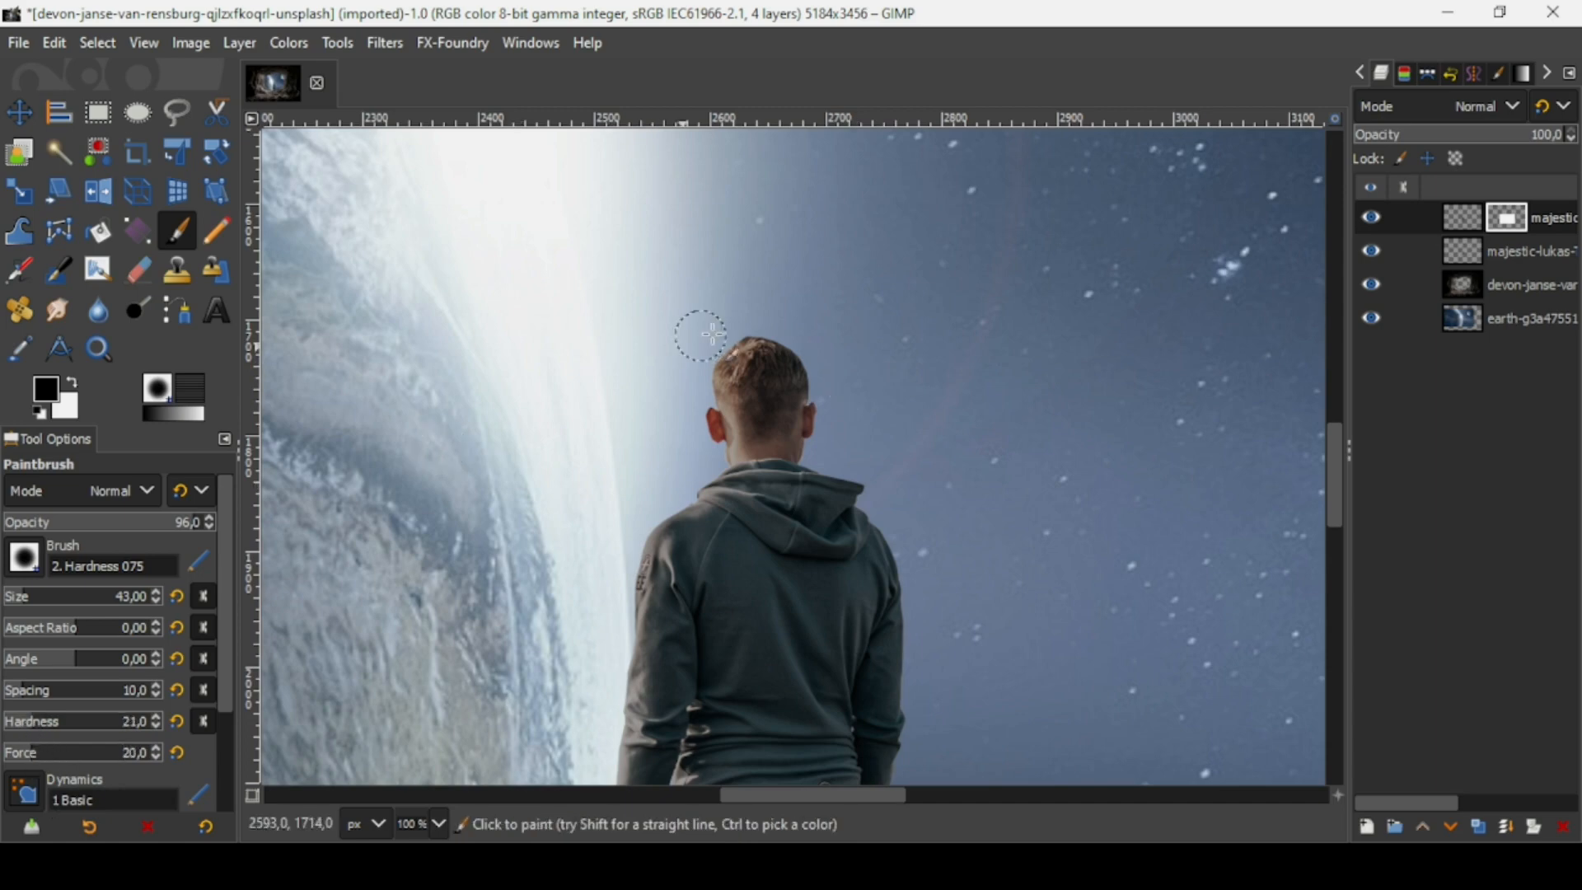
left_click(33, 597)
mouse_move(757, 319)
left_mouse_down()
mouse_move(716, 336)
mouse_move(689, 373)
mouse_move(681, 431)
mouse_move(703, 479)
mouse_move(610, 628)
mouse_move(617, 758)
left_mouse_up()
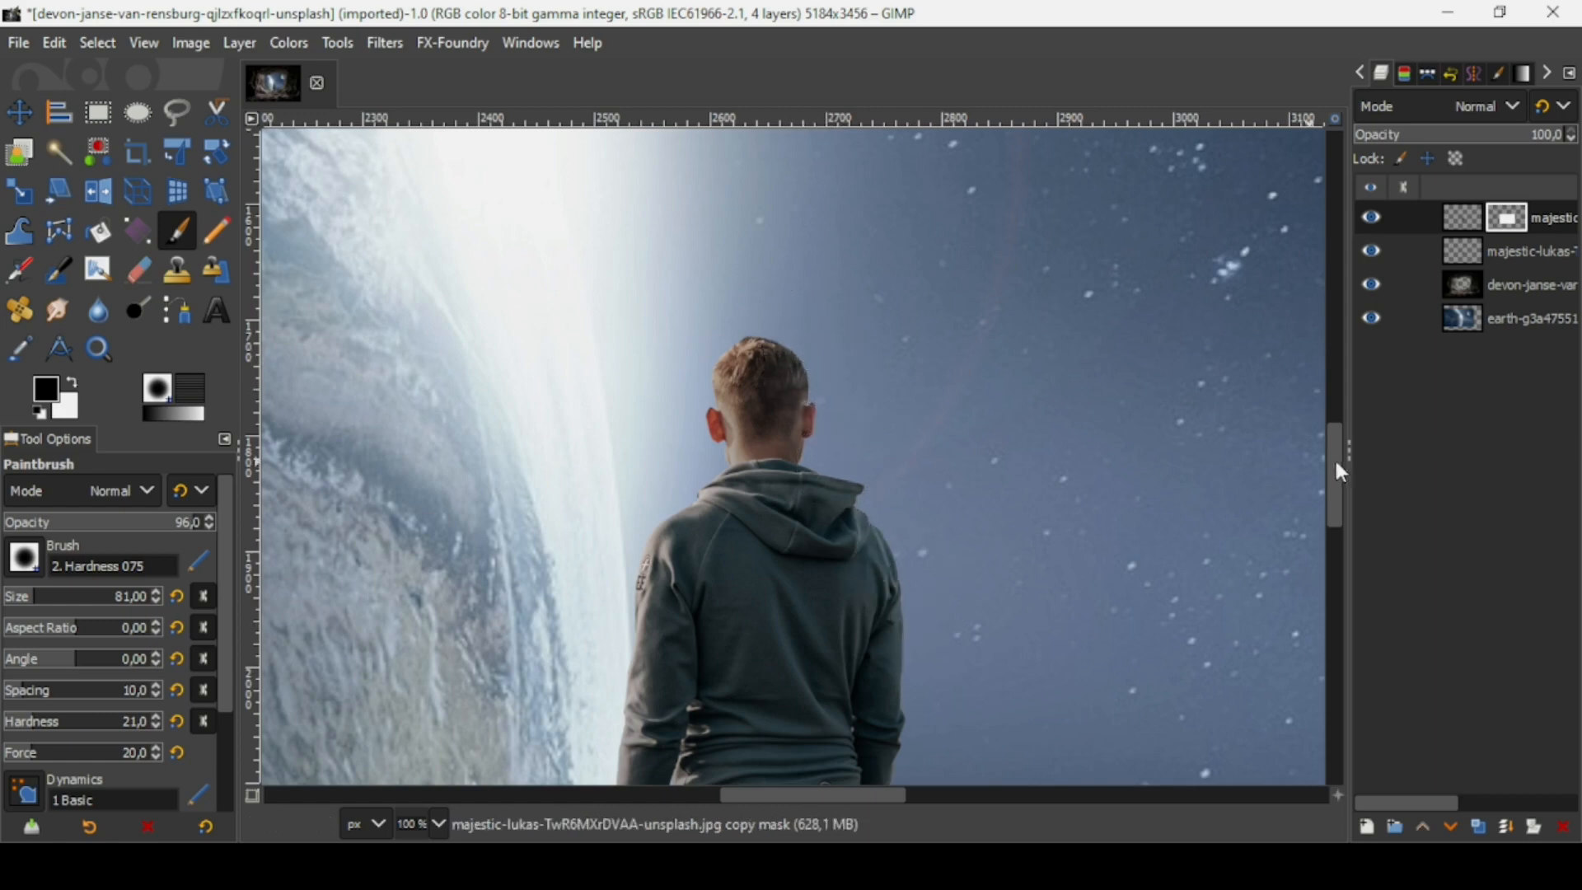
- Paint black on the mask from the man's shoe up his Earth-facing leg to the hand, with brush hardness 18 and force 23
left_click_drag(1336, 470, 1335, 635)
left_click(42, 725)
left_click(41, 750)
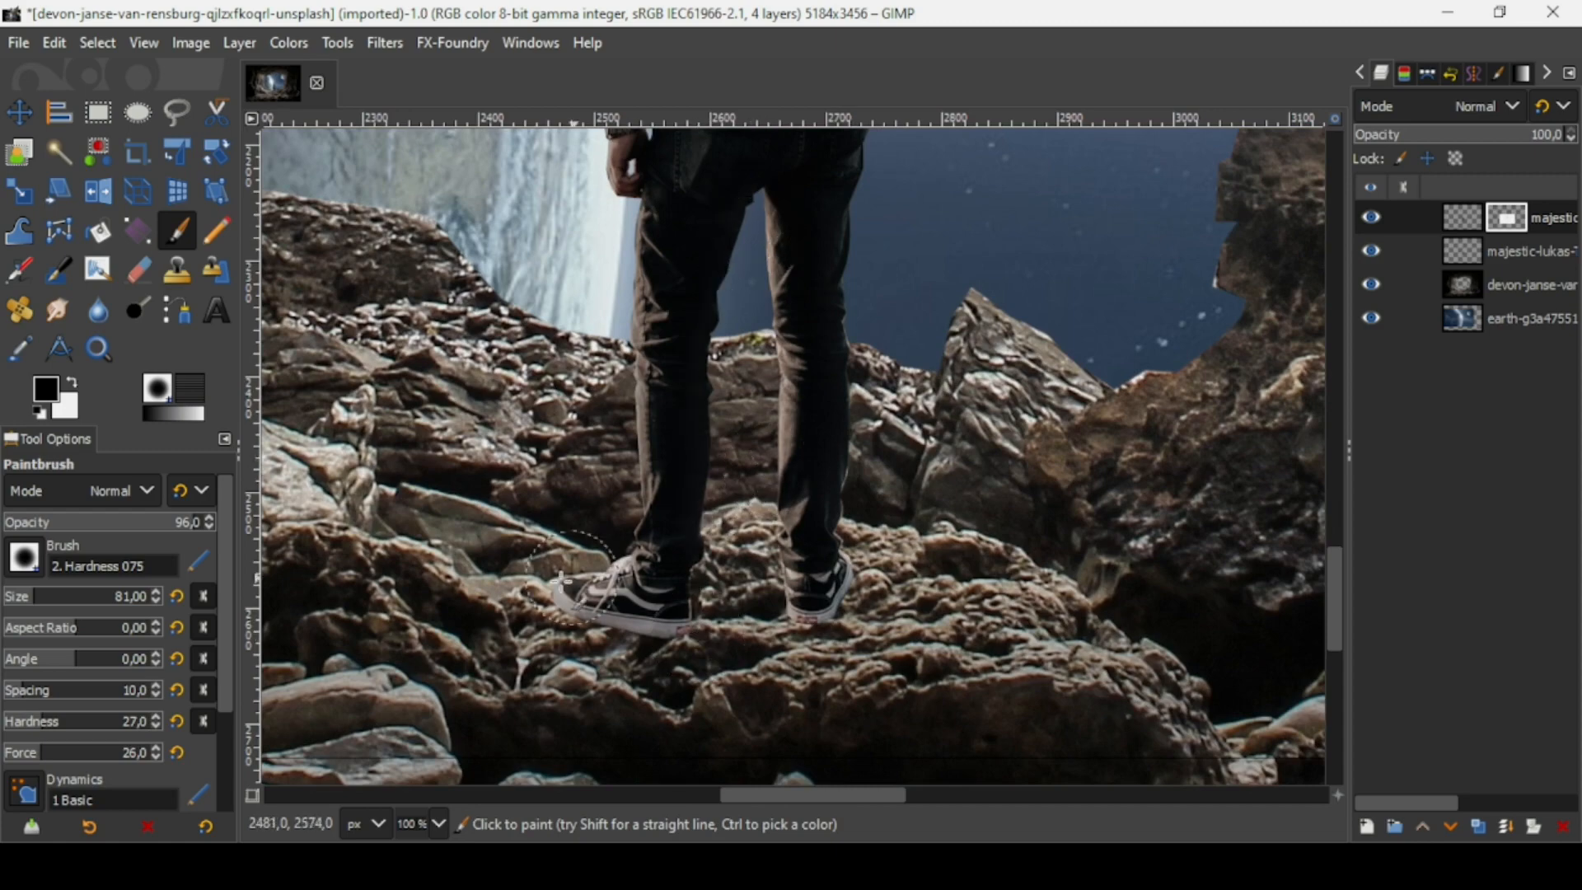
left_click(31, 726)
left_click(36, 752)
mouse_move(626, 581)
left_mouse_down()
mouse_move(634, 475)
mouse_move(599, 545)
mouse_move(607, 185)
left_mouse_up()
- Paint black on the mask over the man's shoulder and upper back, enlarging the brush to 210 and reducing it to 111
left_click(1334, 346)
left_click(1335, 412)
left_click_drag(667, 406, 725, 417)
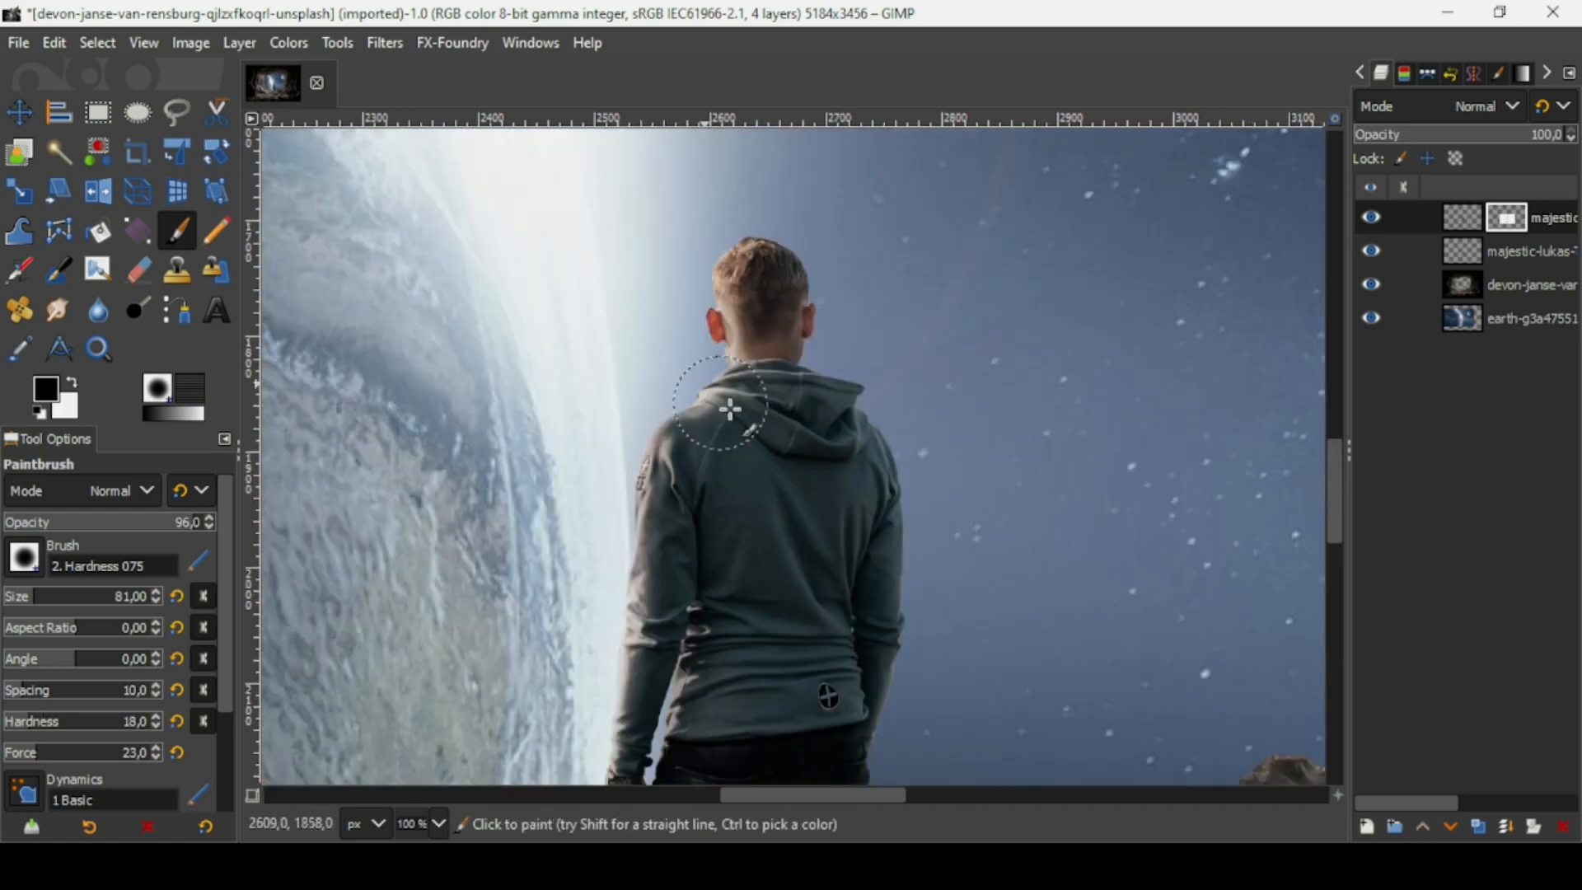
left_click(54, 593)
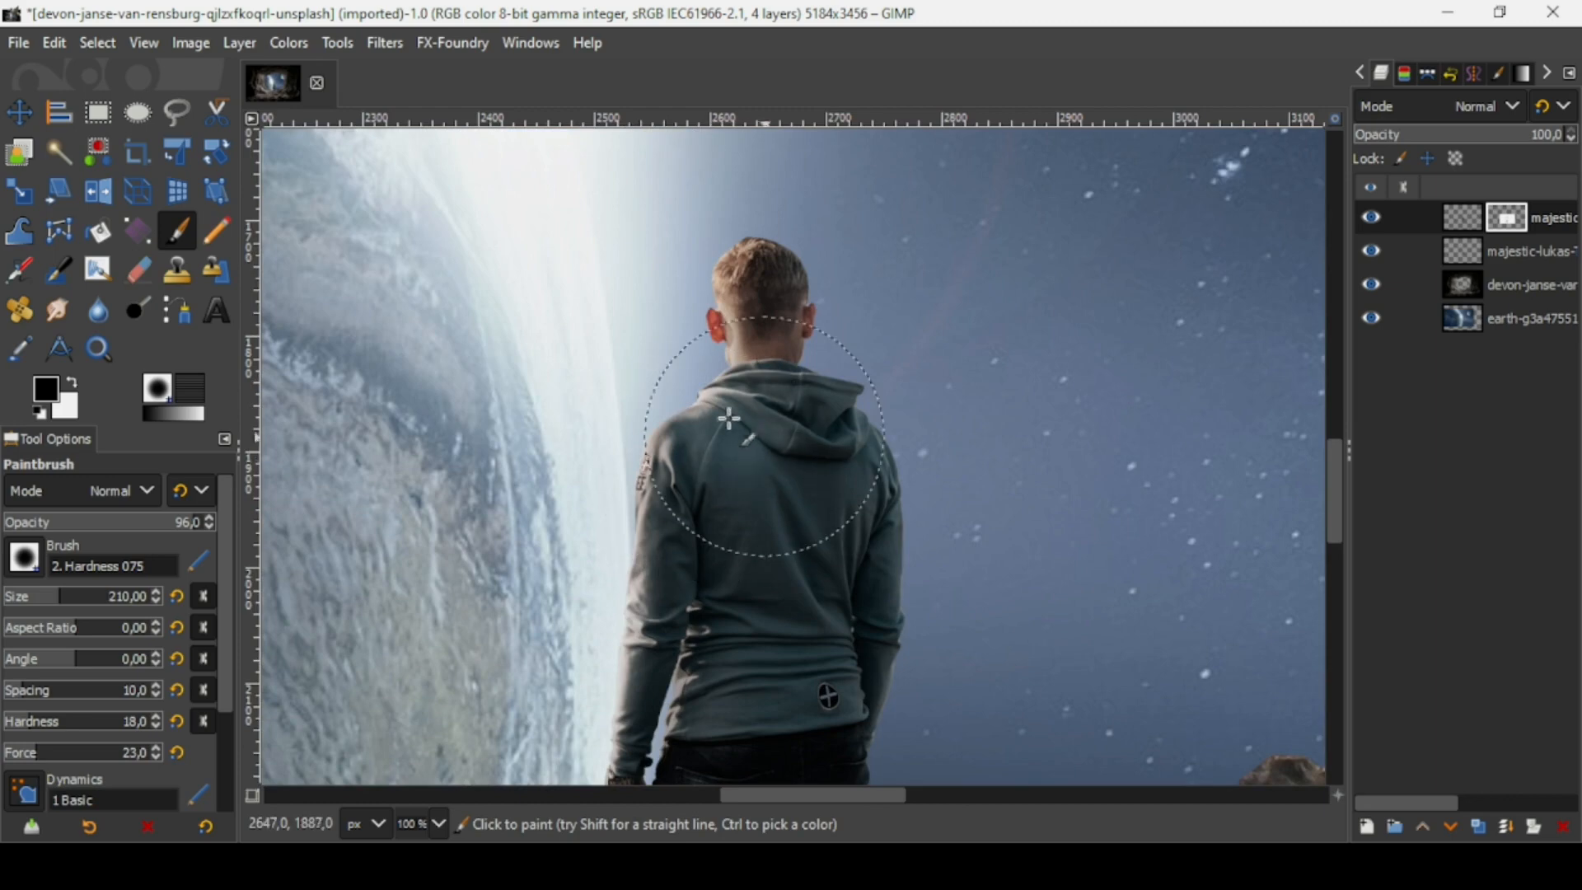
left_click(42, 597)
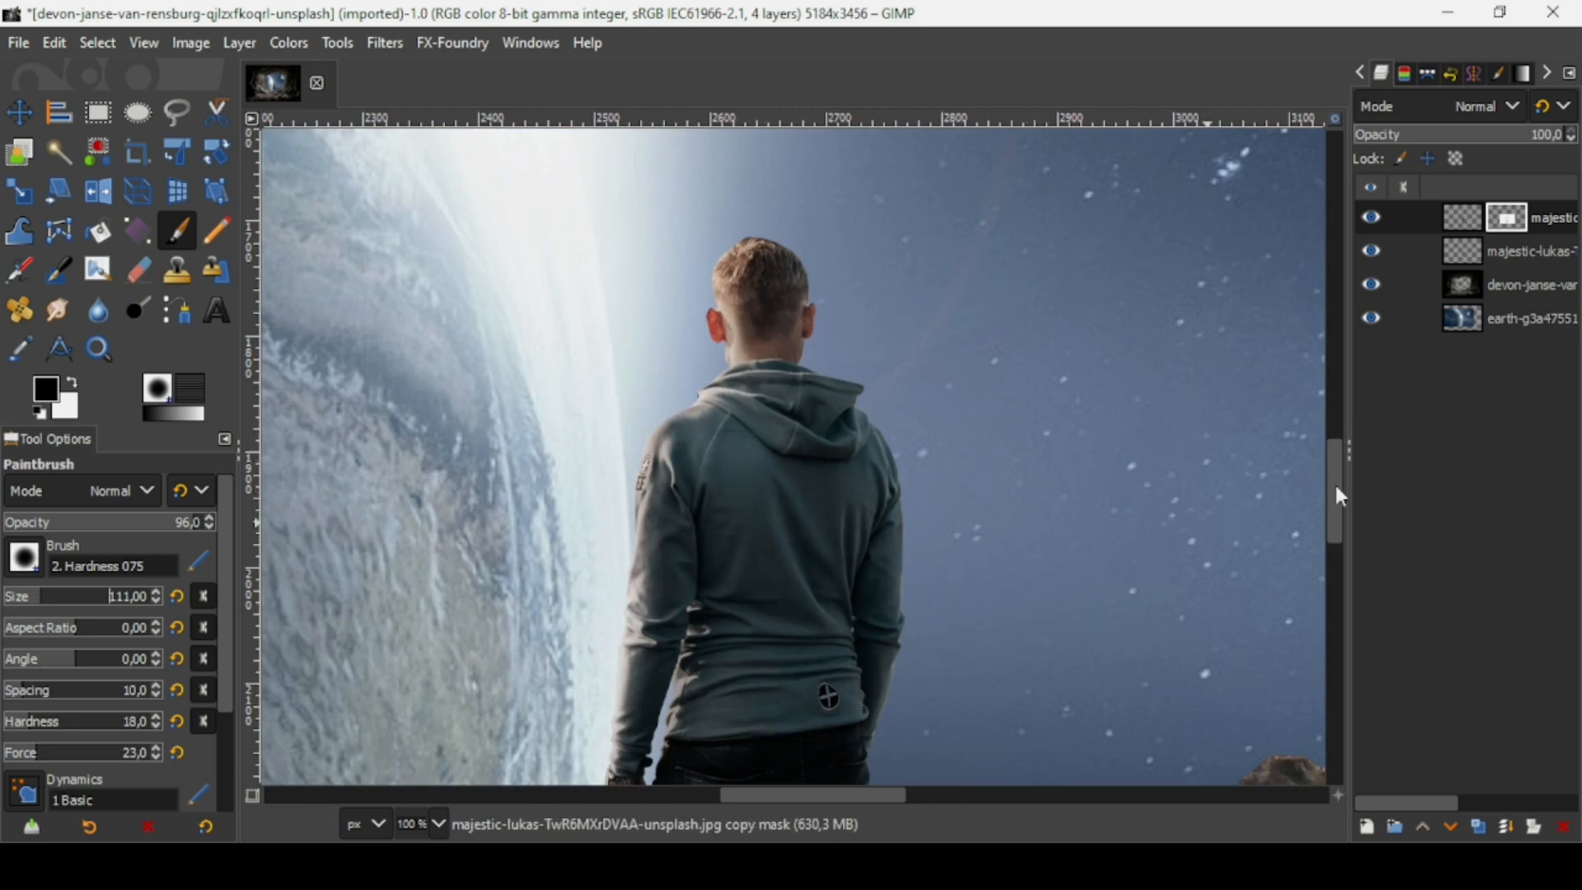
- Brighten the man's lower arm and waist edge by painting black on the mask, reducing the brush size to 40 for fine areas
left_click_drag(1332, 503, 1332, 522)
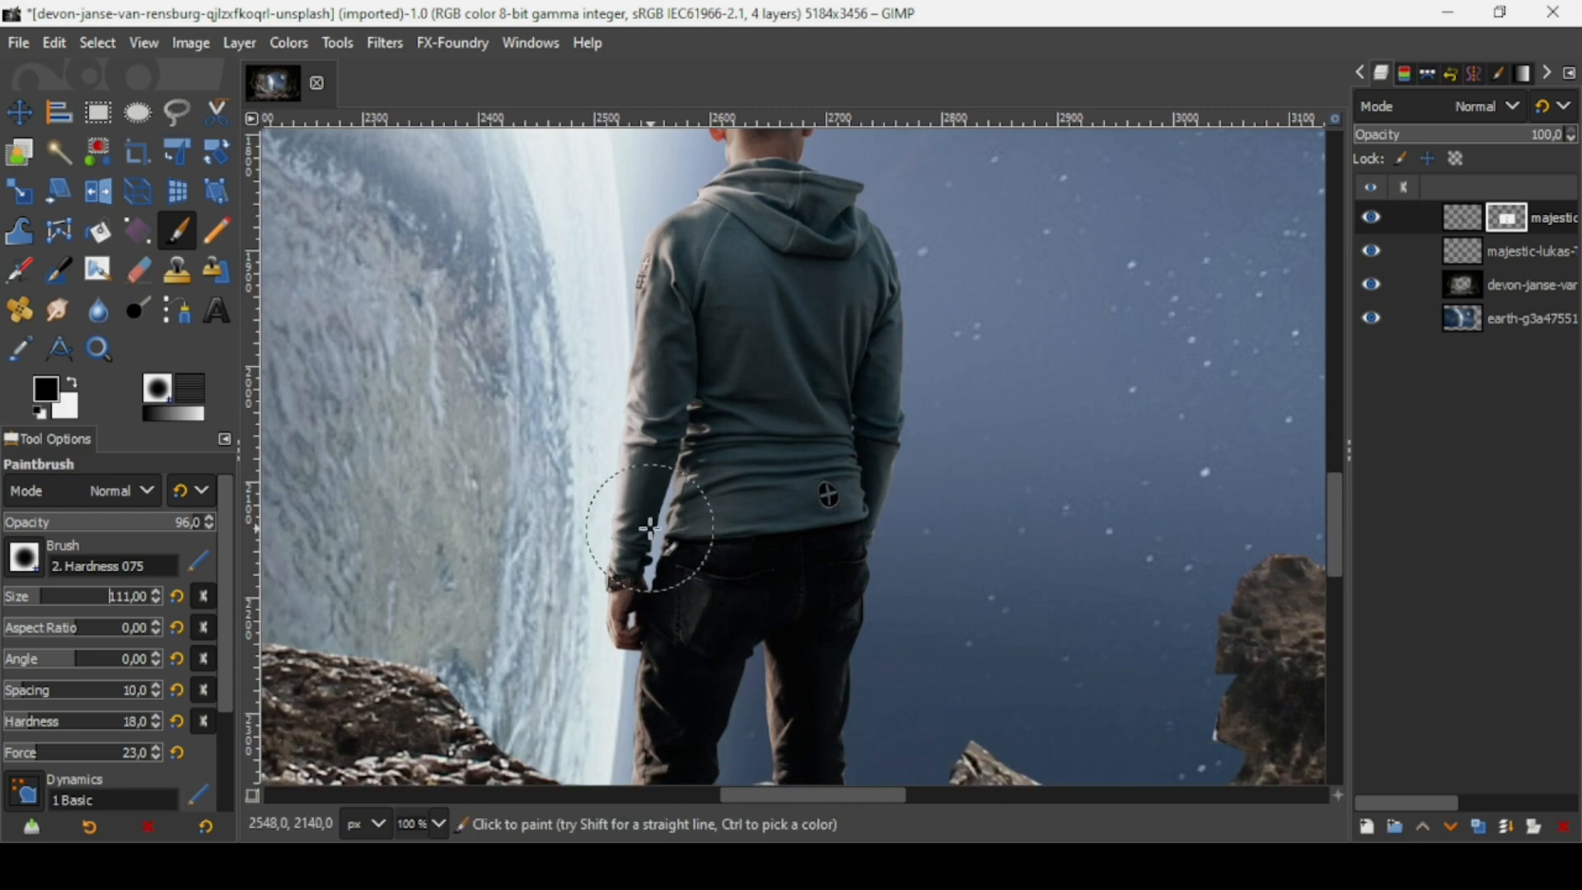
left_click(24, 597)
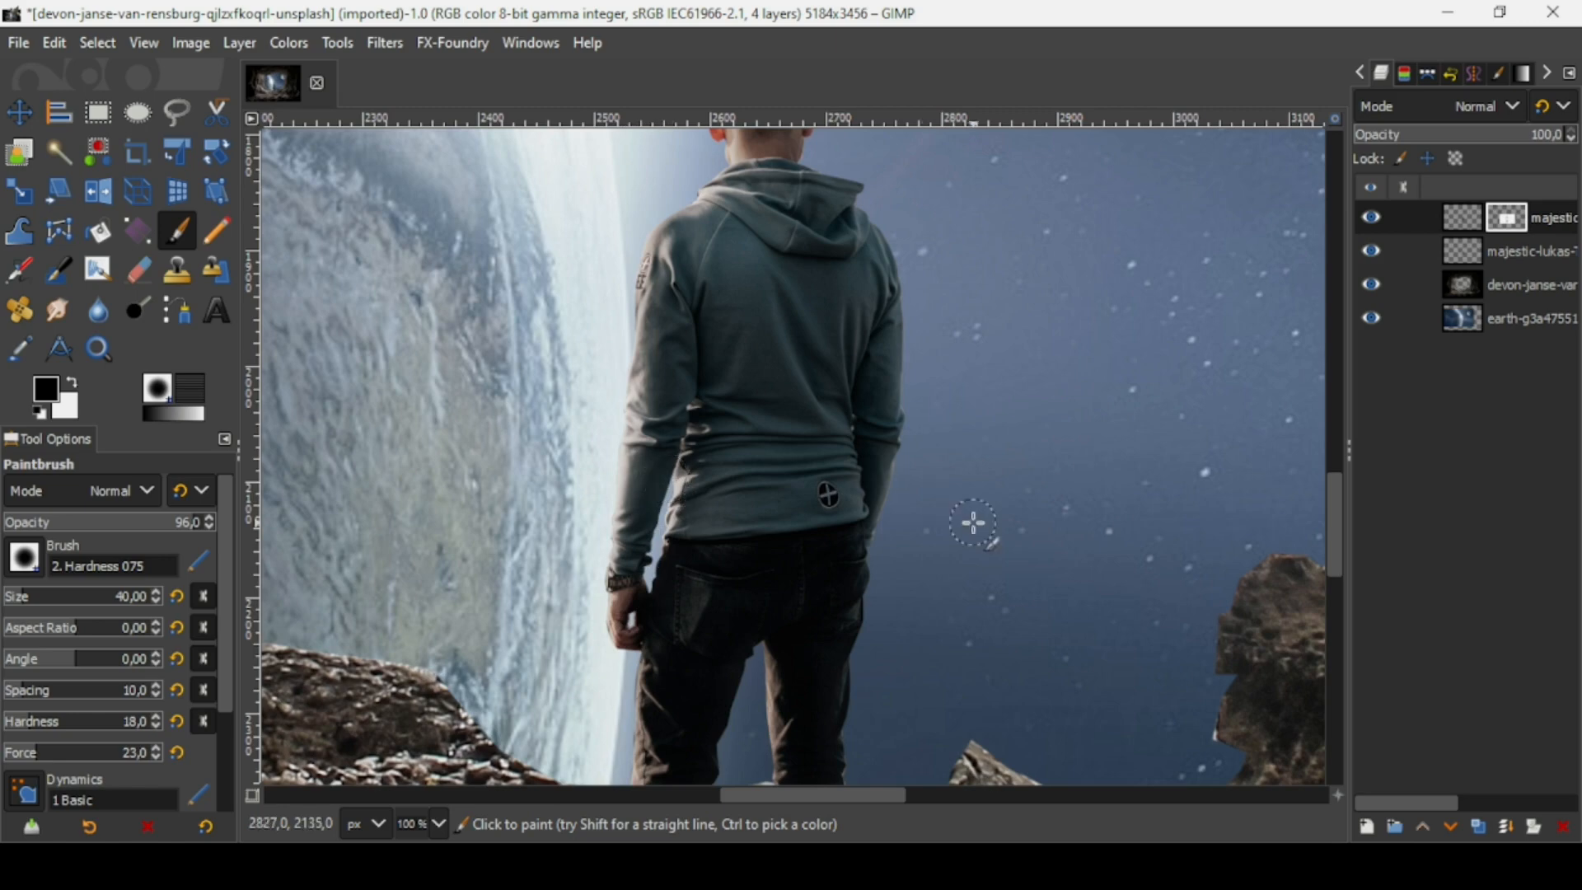
scroll(973, 523, "down", 4)
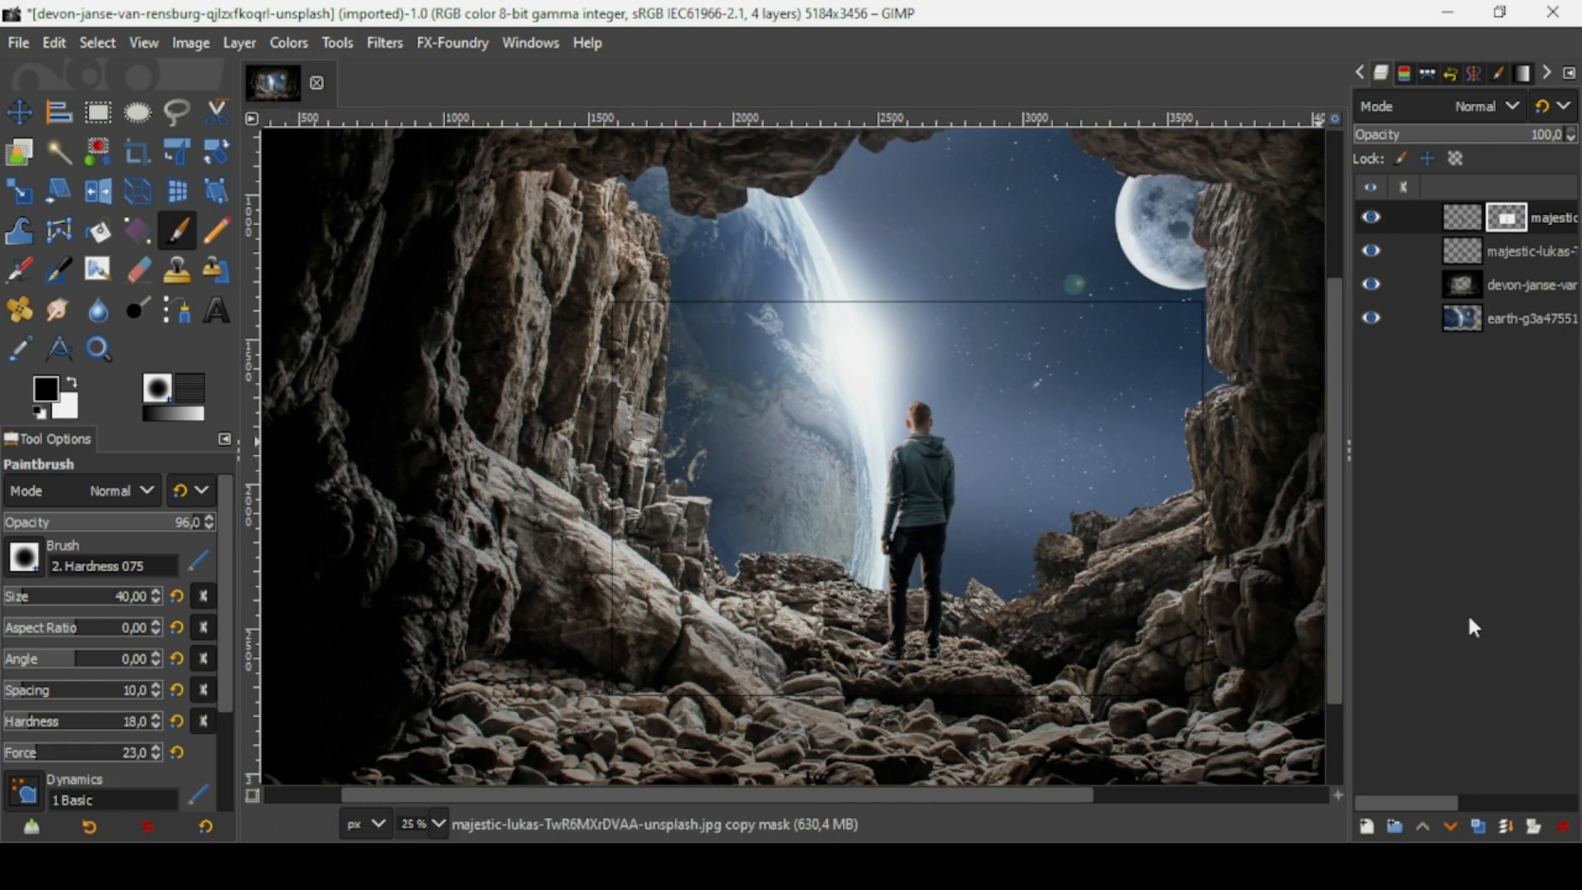
- Merge the masked dark copy down onto the man's original layer
left_click(1495, 827)
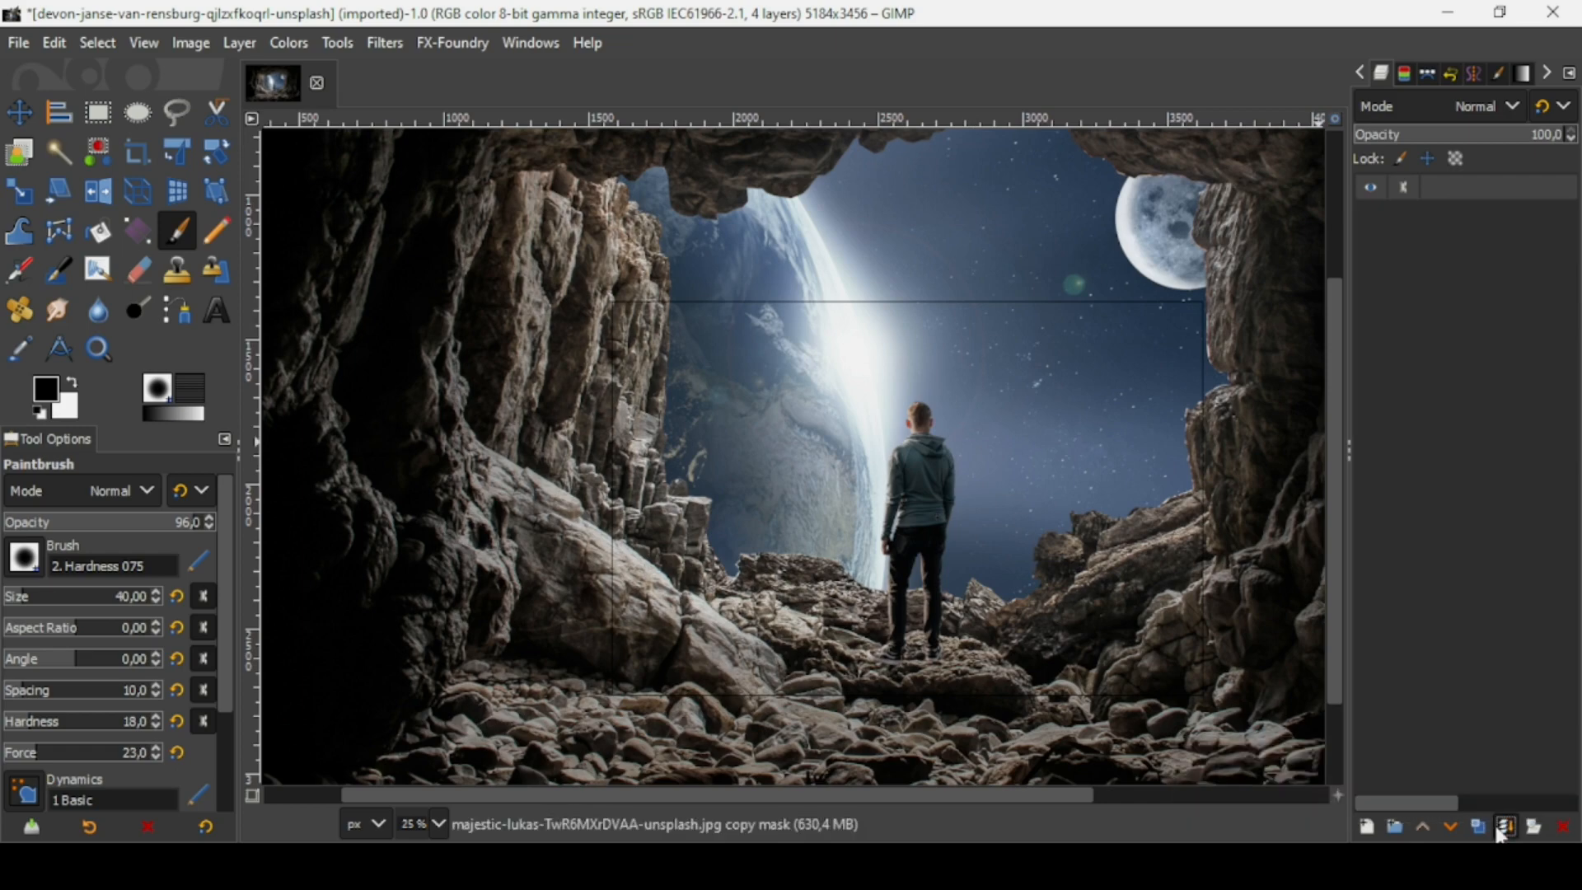
key("shift+e")
key("minus")
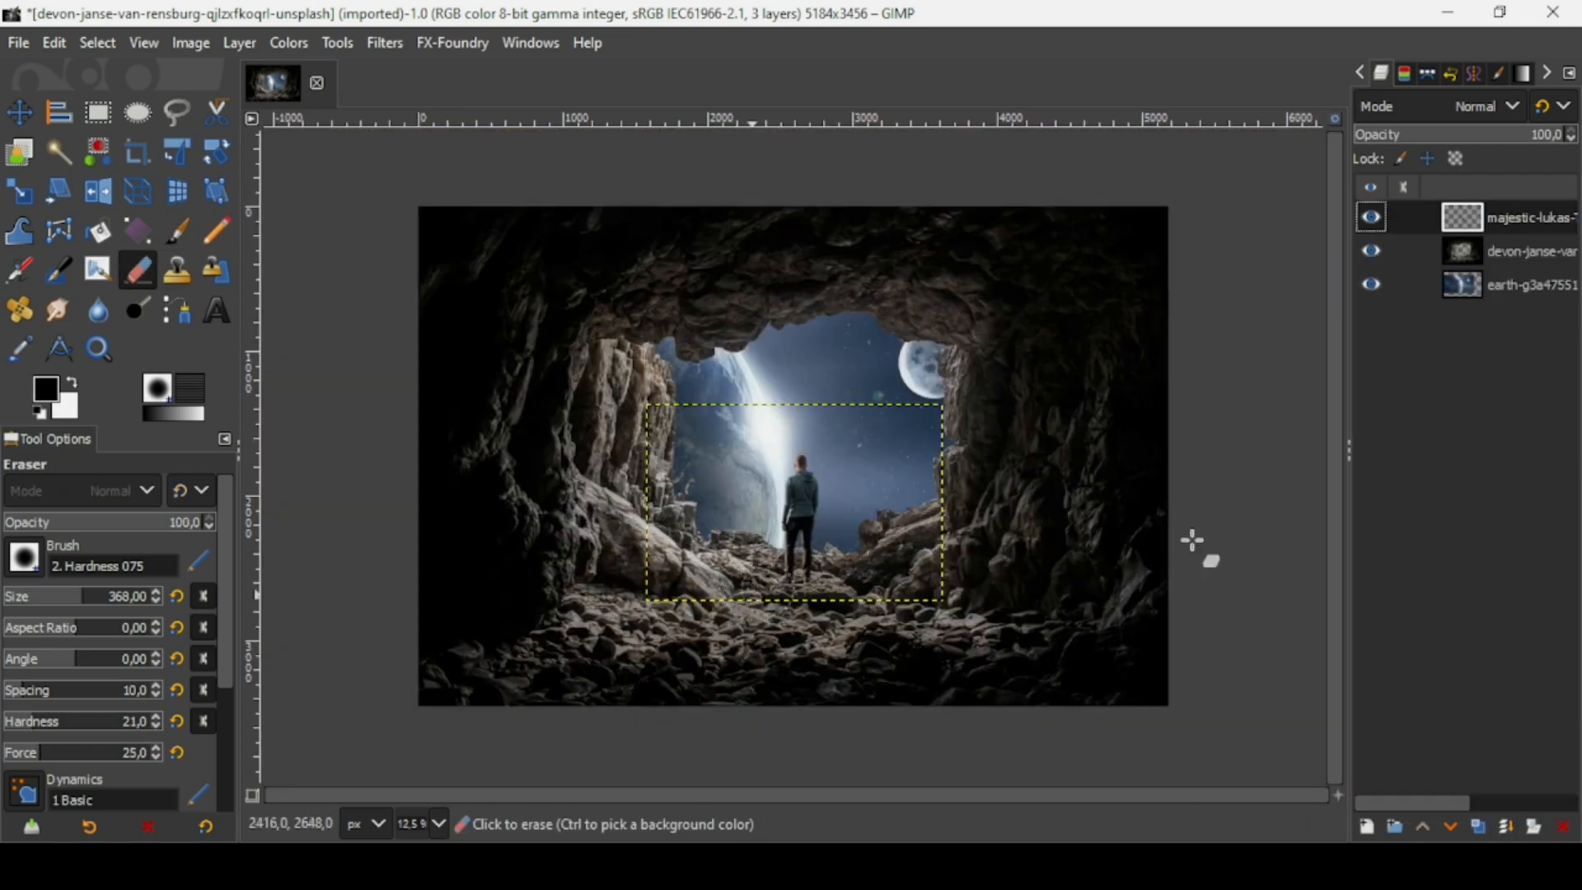
- Create a transparent 5184 × 3456 px layer named "shadow" and place it directly beneath the man's layer
left_click(1369, 829)
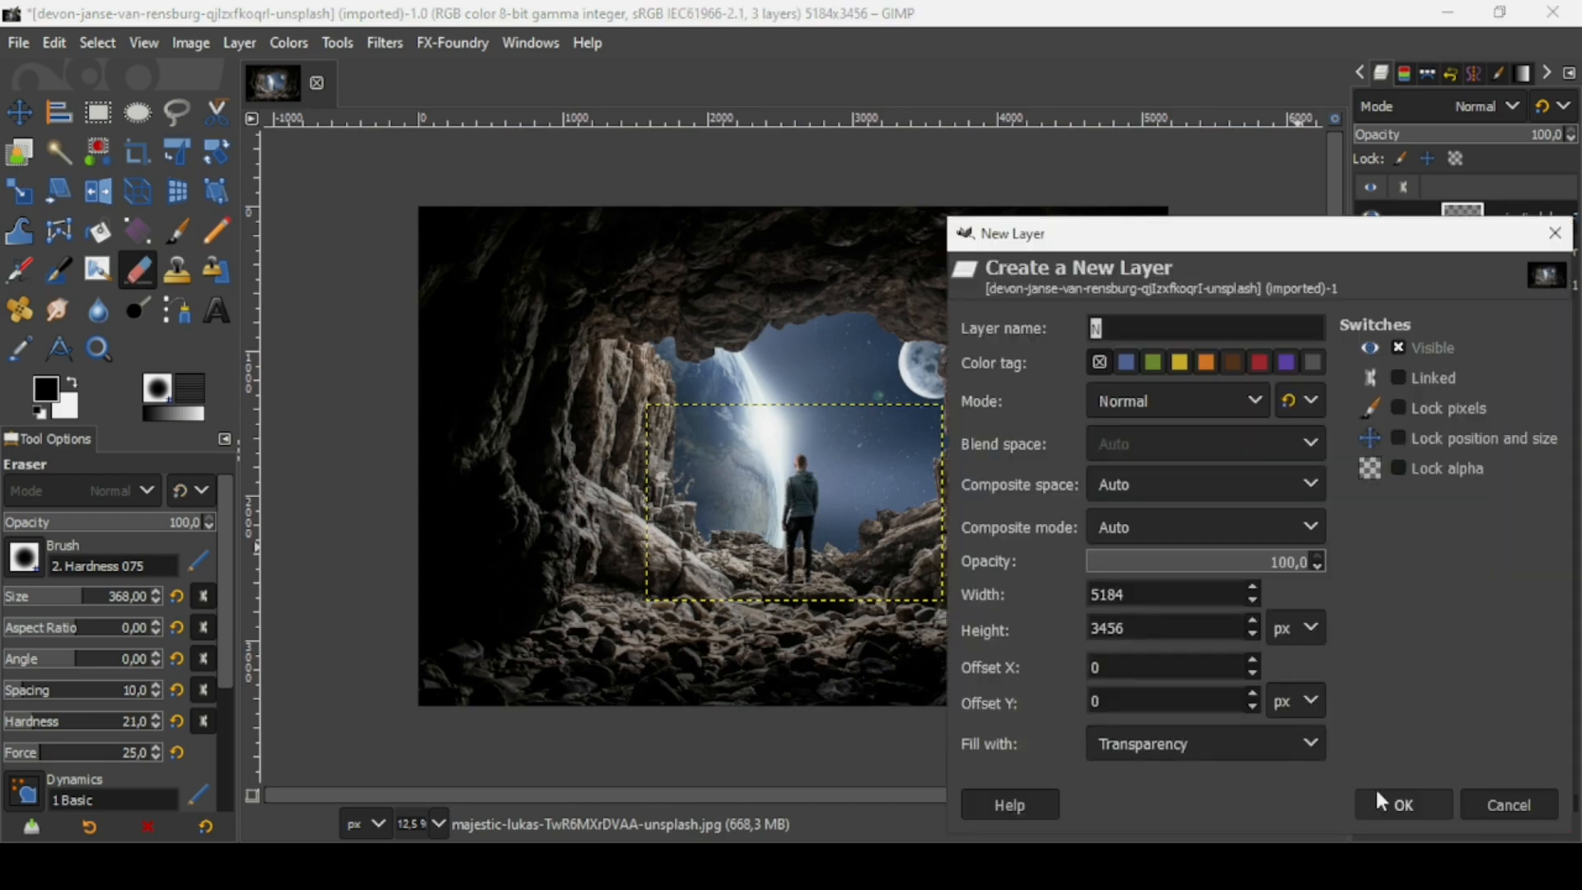
left_click(1391, 796)
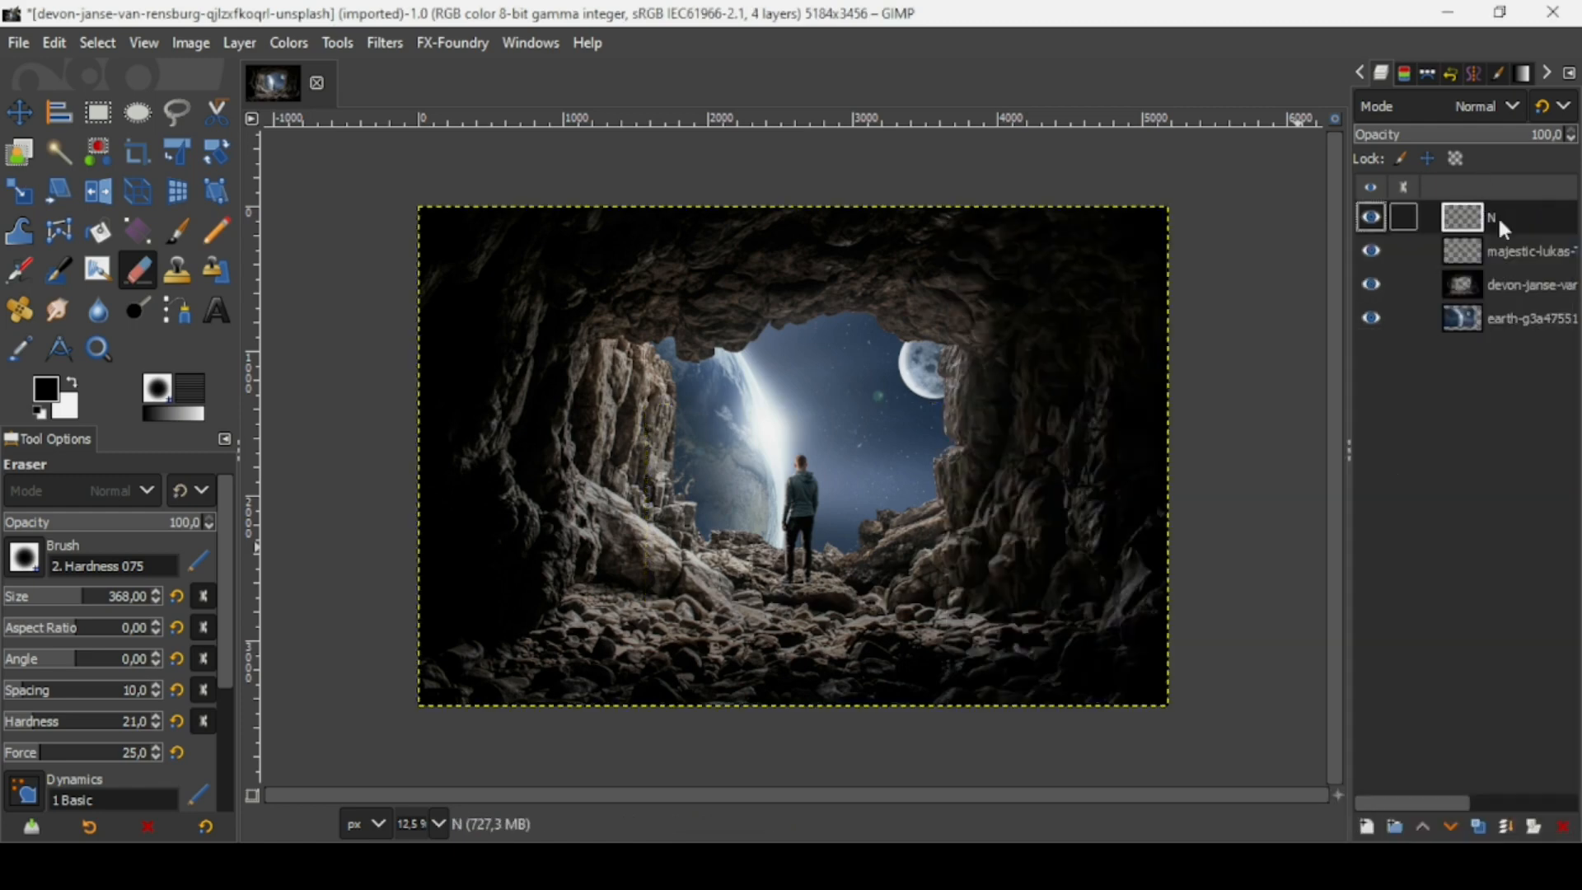
type("shadow")
key("Return")
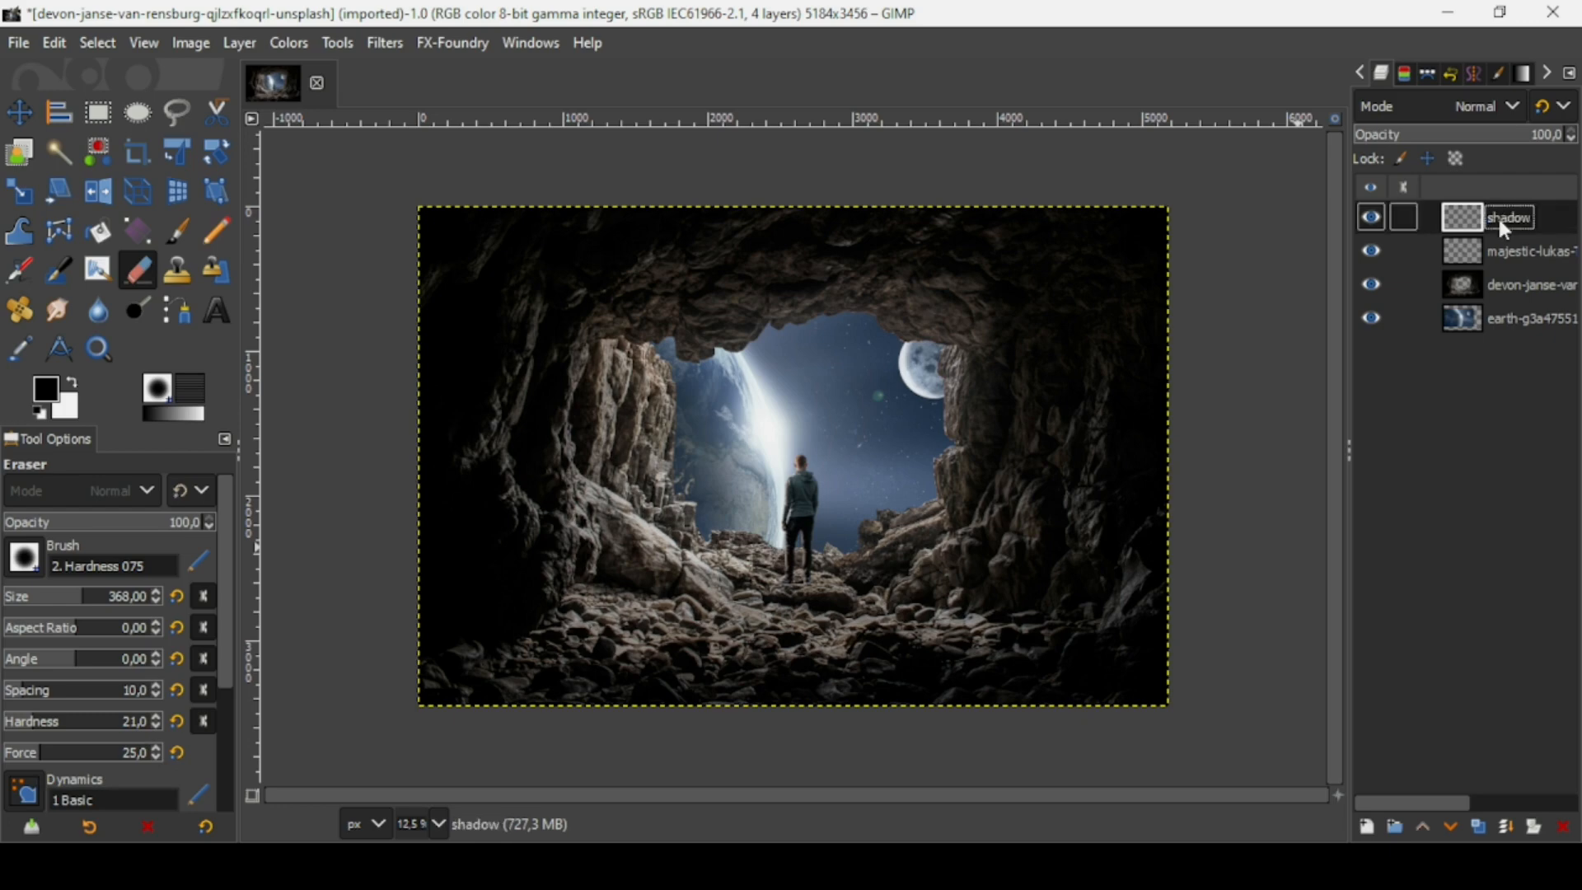
left_click(1450, 827)
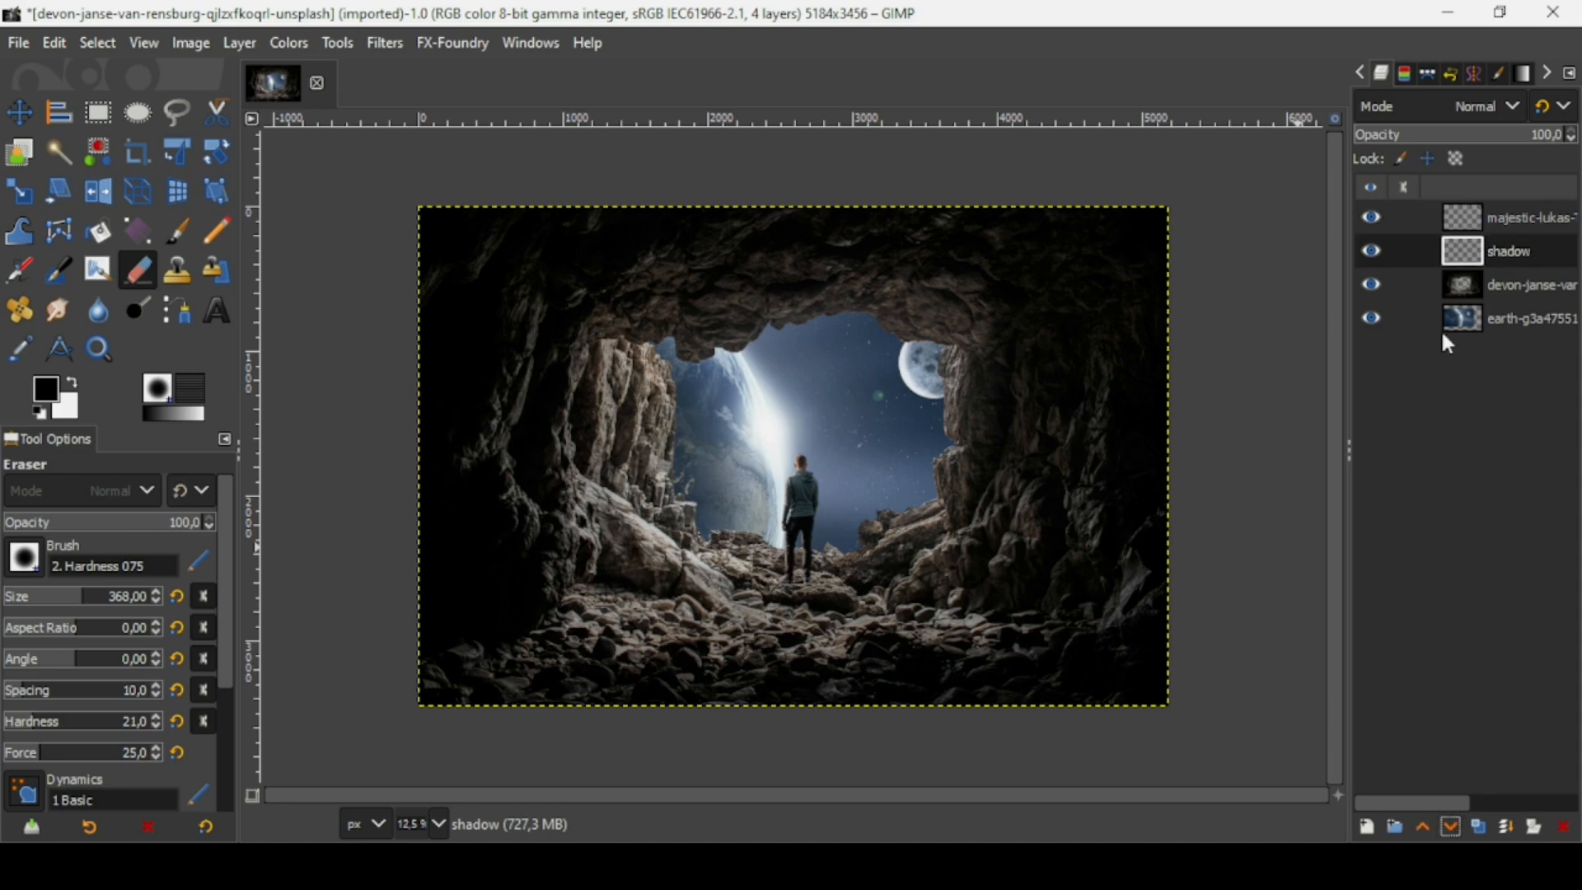
left_click(1368, 219)
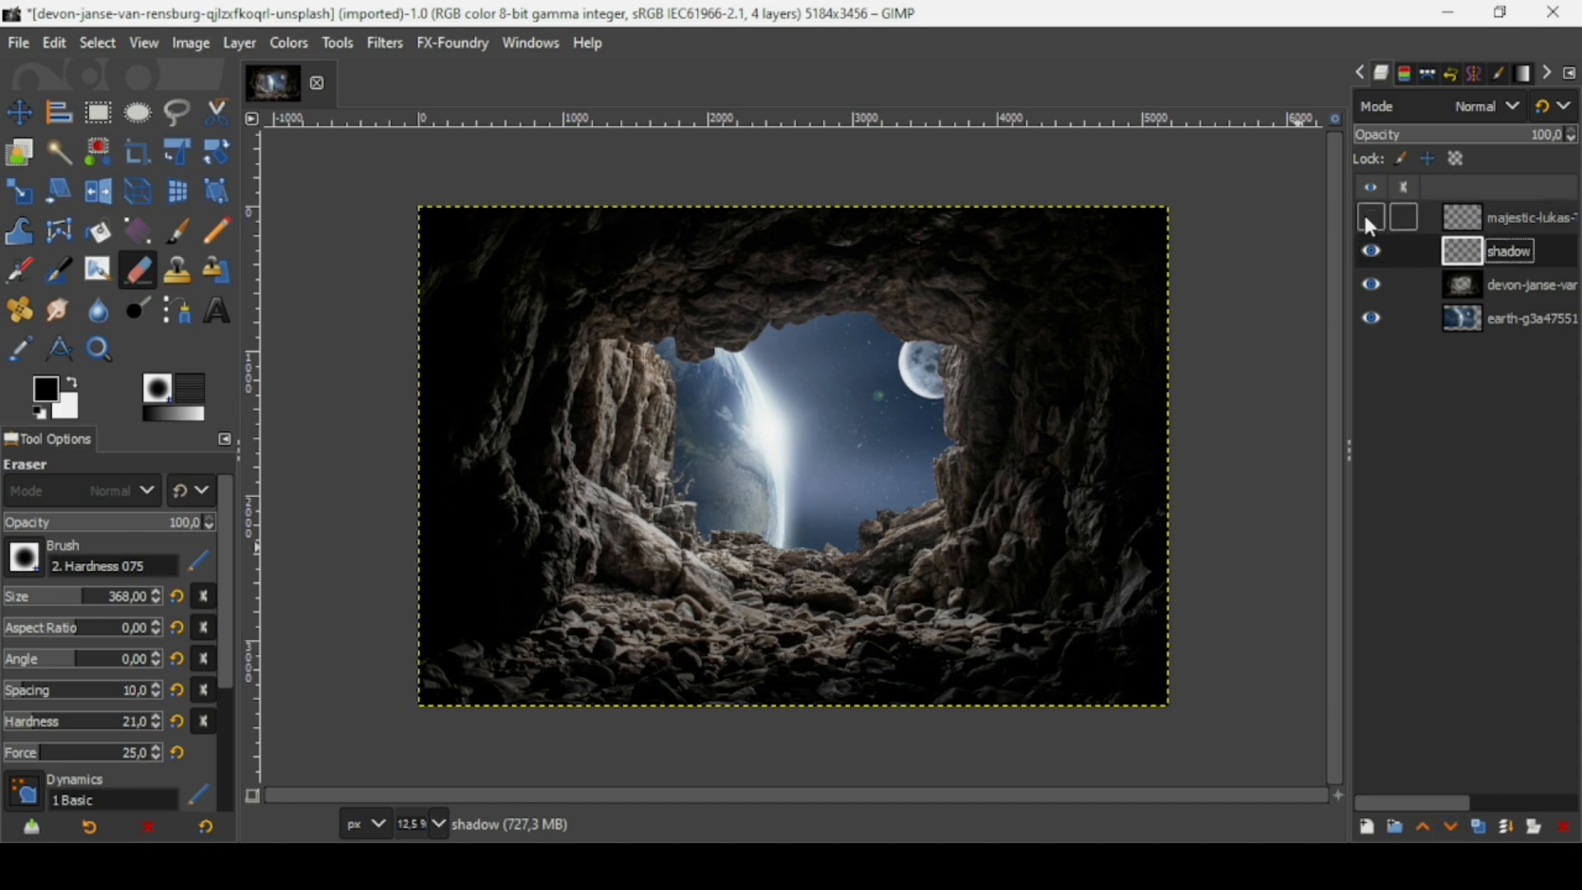
left_click(1370, 218)
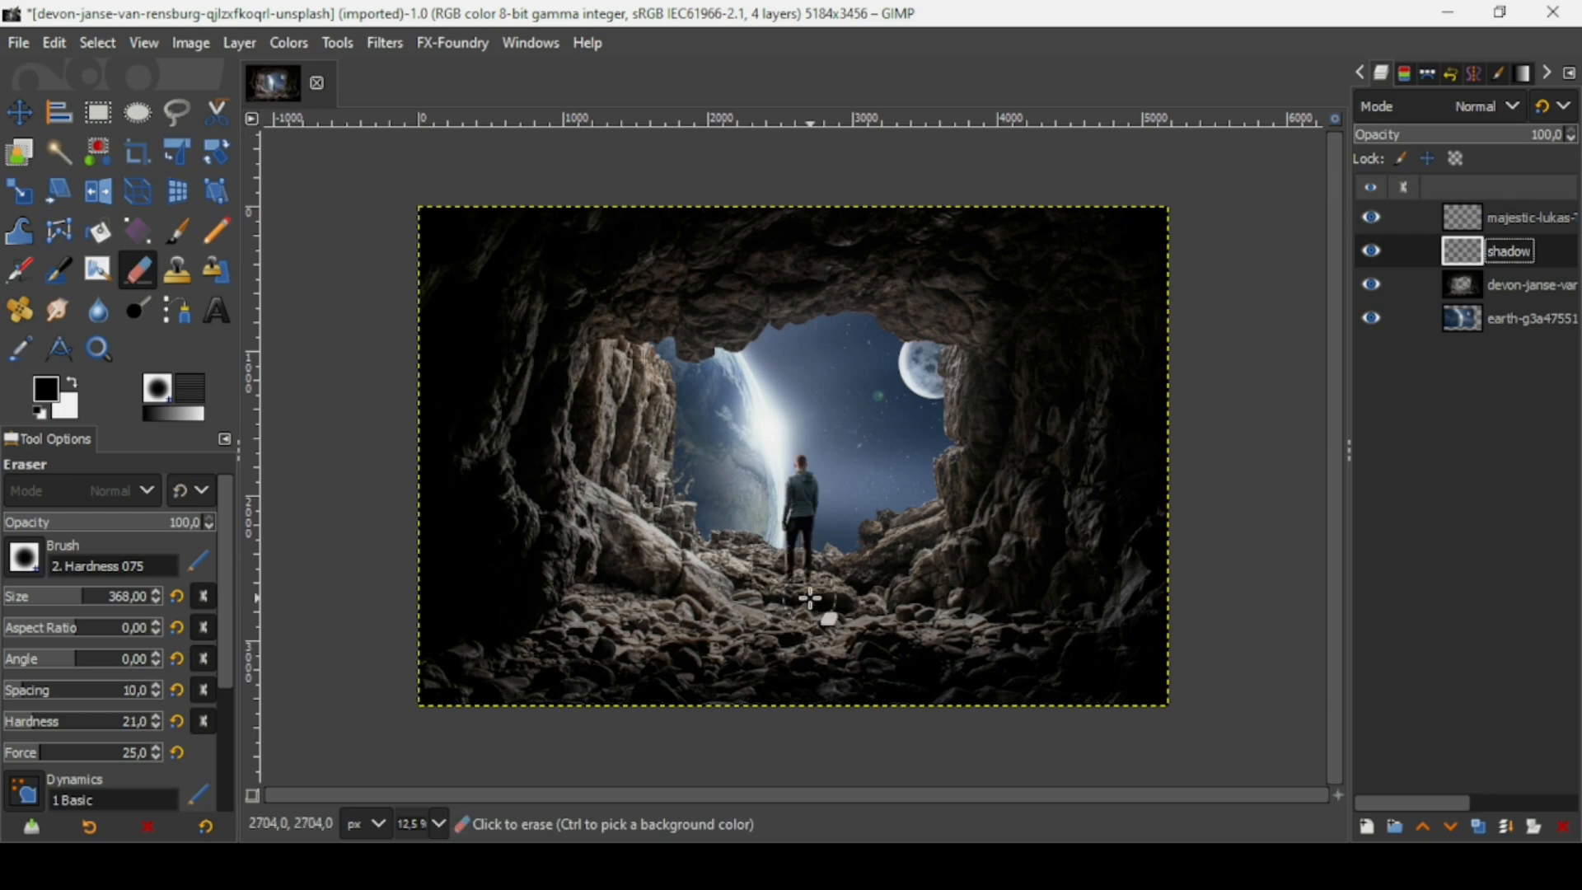
- Paint a soft black shadow on the rocks around and below the man's feet with a size 368 brush, lowering hardness and force to 12
scroll(810, 600, "up", 2)
scroll(810, 599, "up", 1)
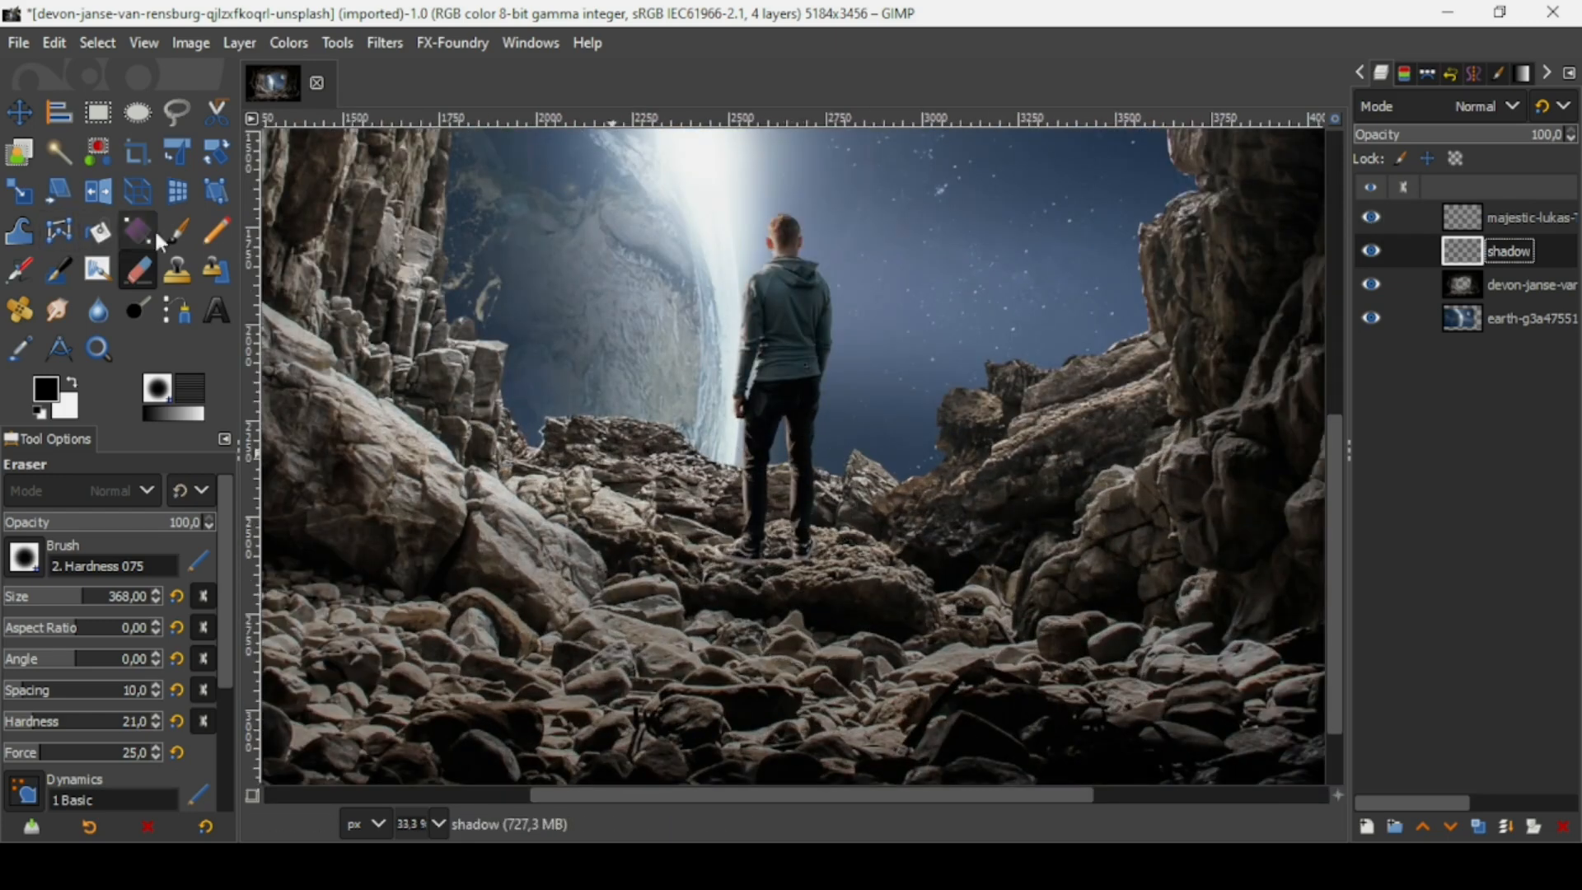
left_click(184, 232)
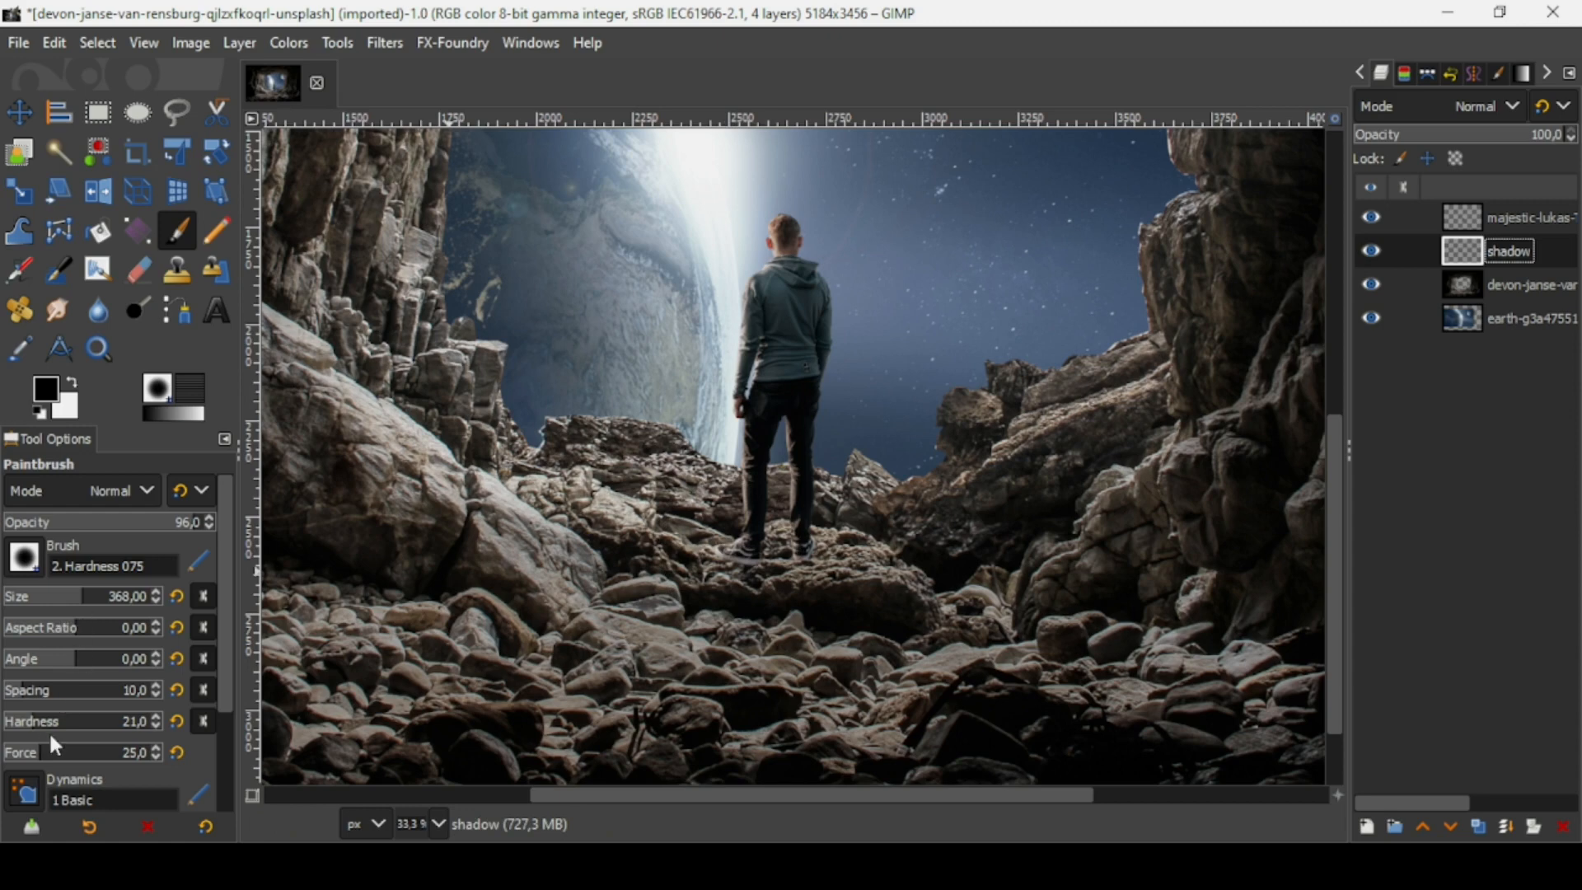
left_click(38, 754)
scroll(38, 754, "down", 1)
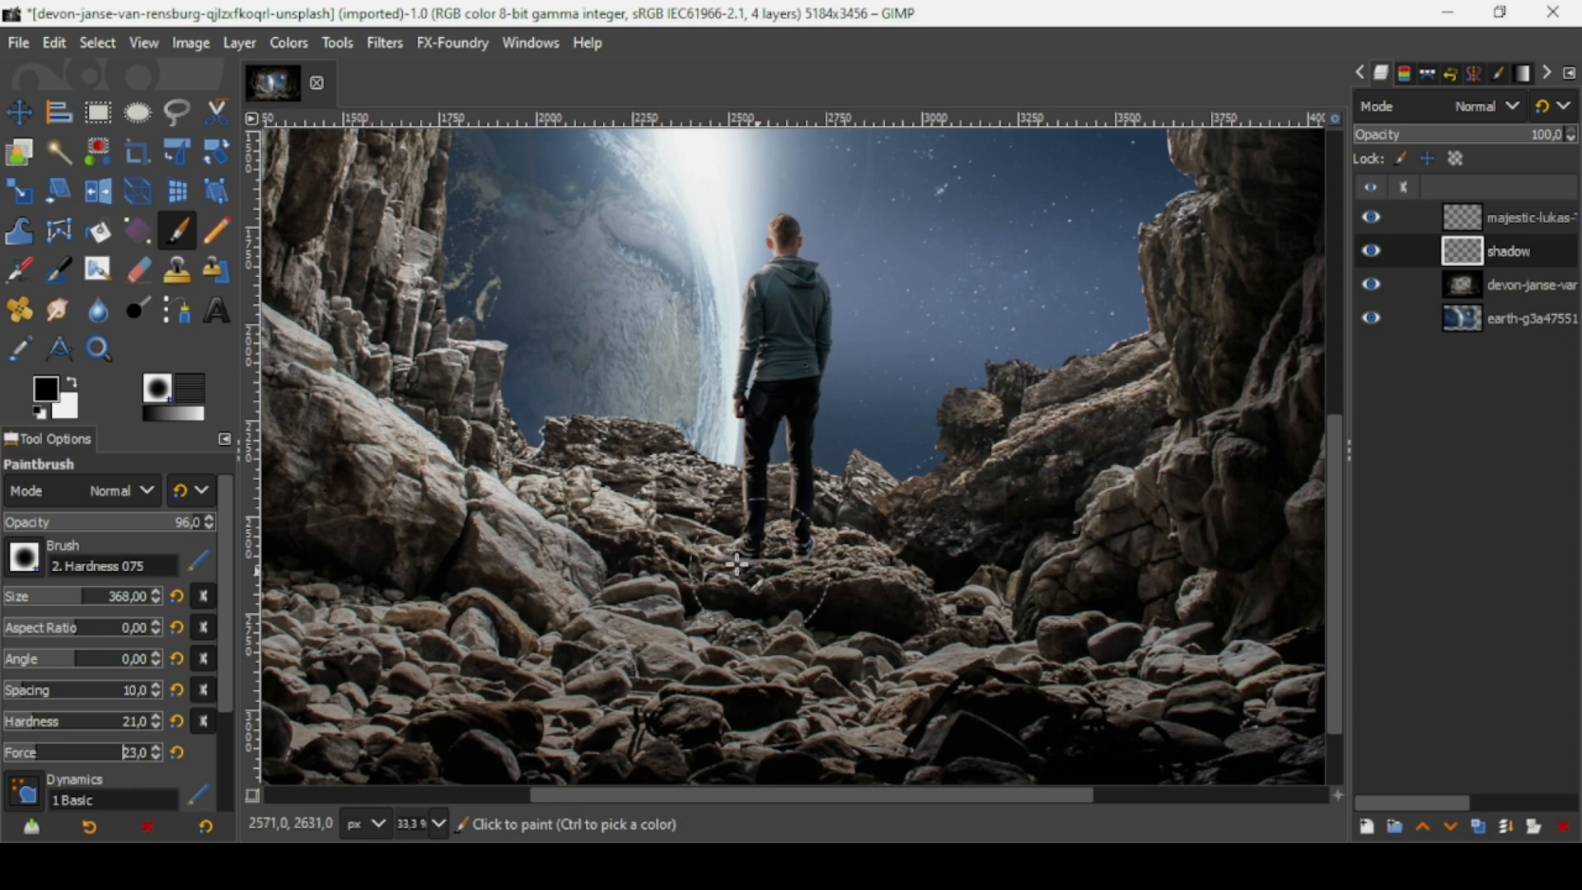
left_click(835, 553)
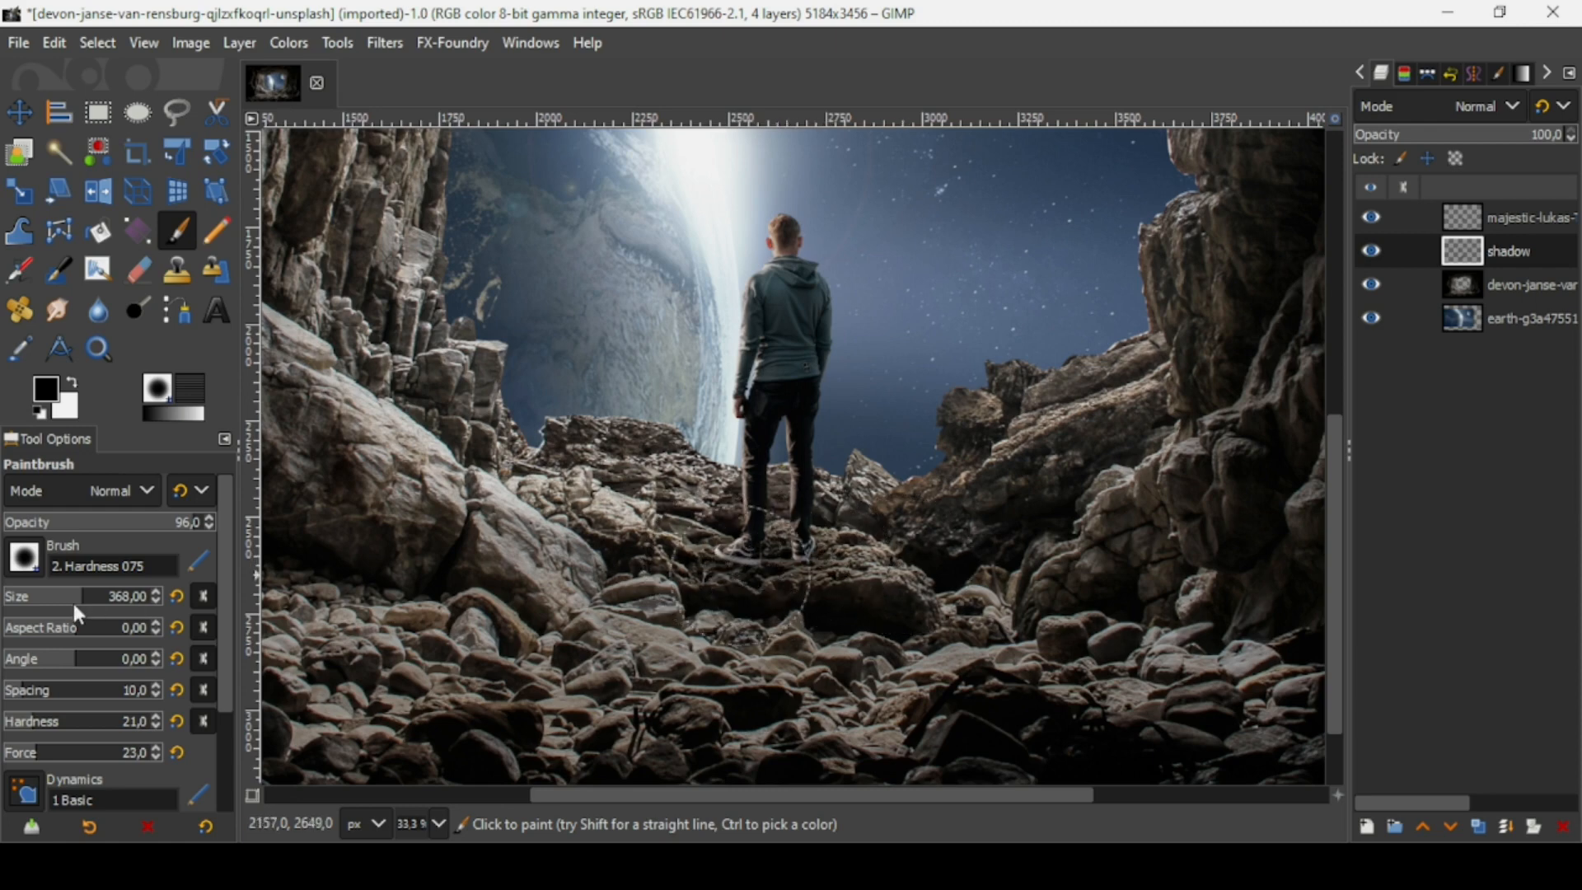
left_click(21, 723)
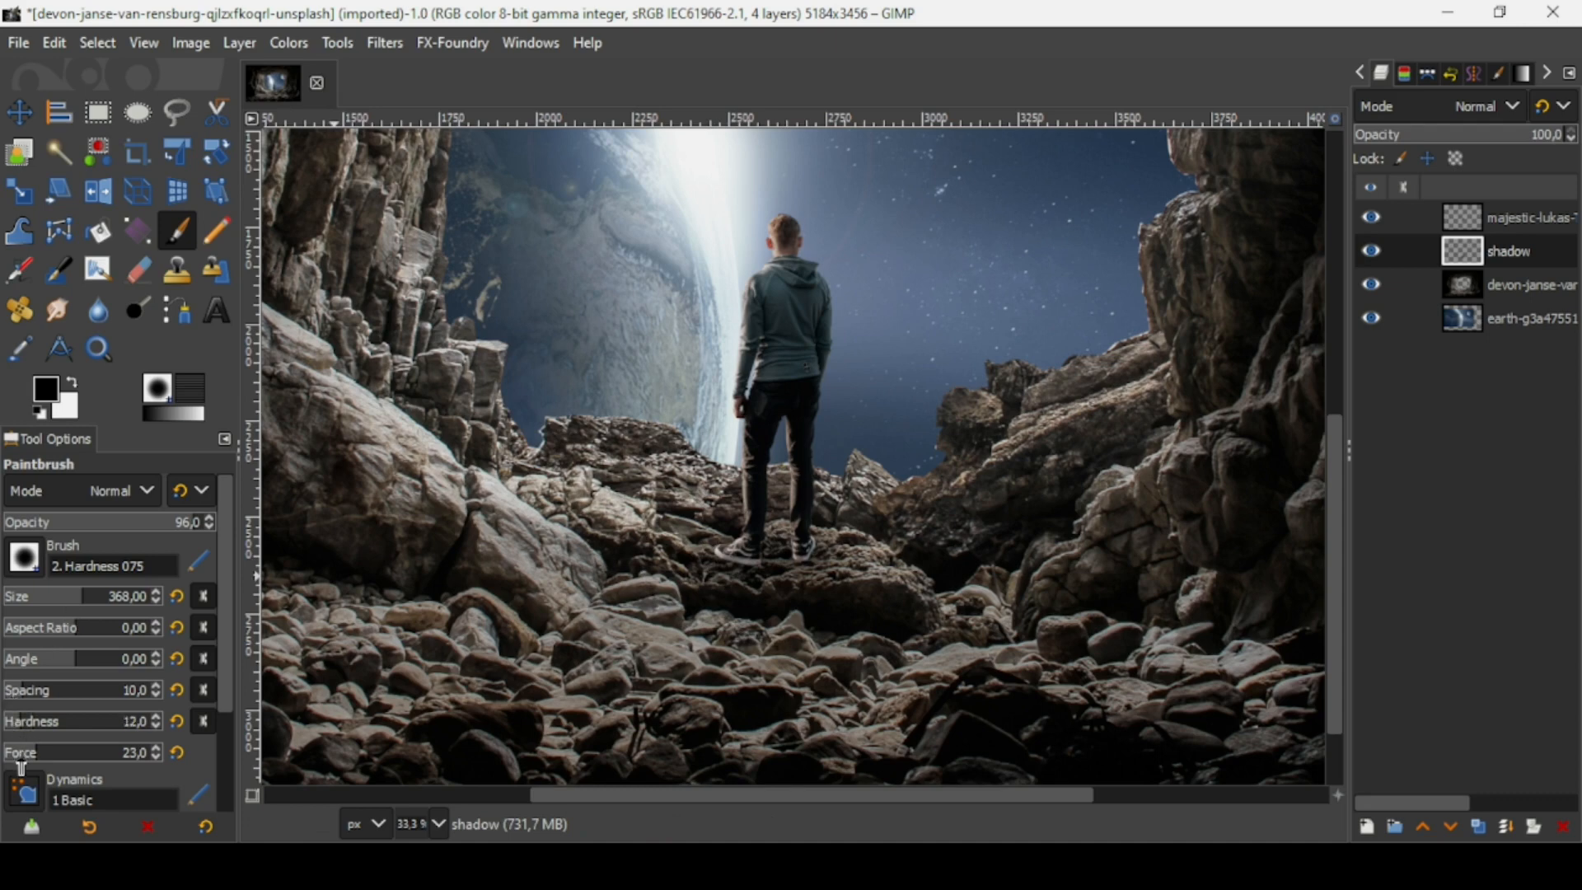
left_click(21, 752)
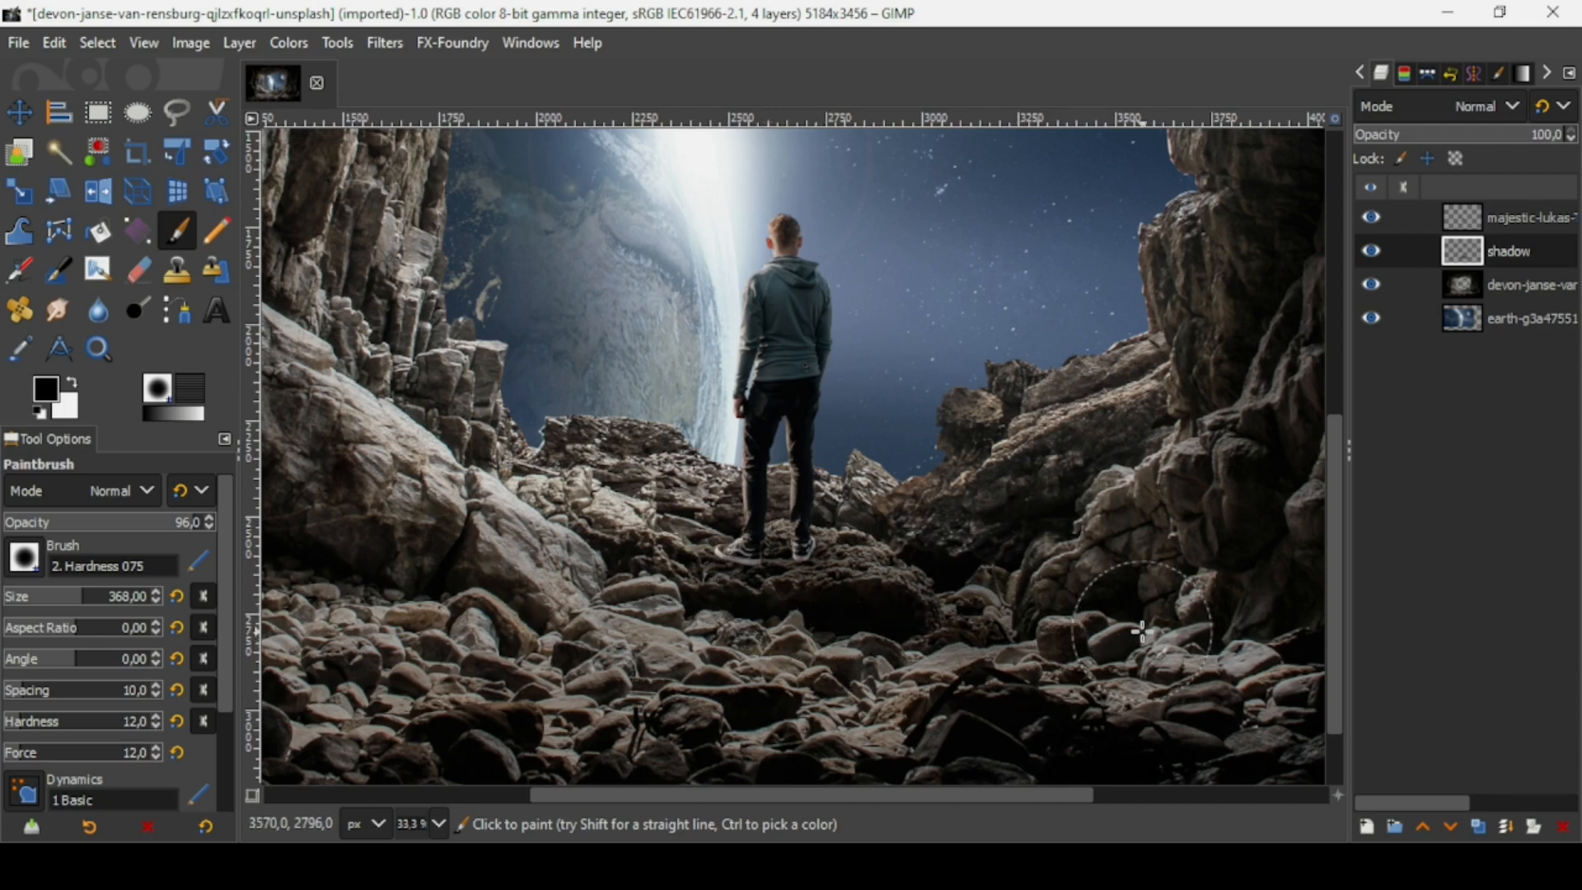
- Refine the shadow at the man's feet by erasing its excess edge with a size 368 eraser and touching it up with black paint
scroll(1142, 631, "down", 2)
scroll(1142, 631, "down", 1)
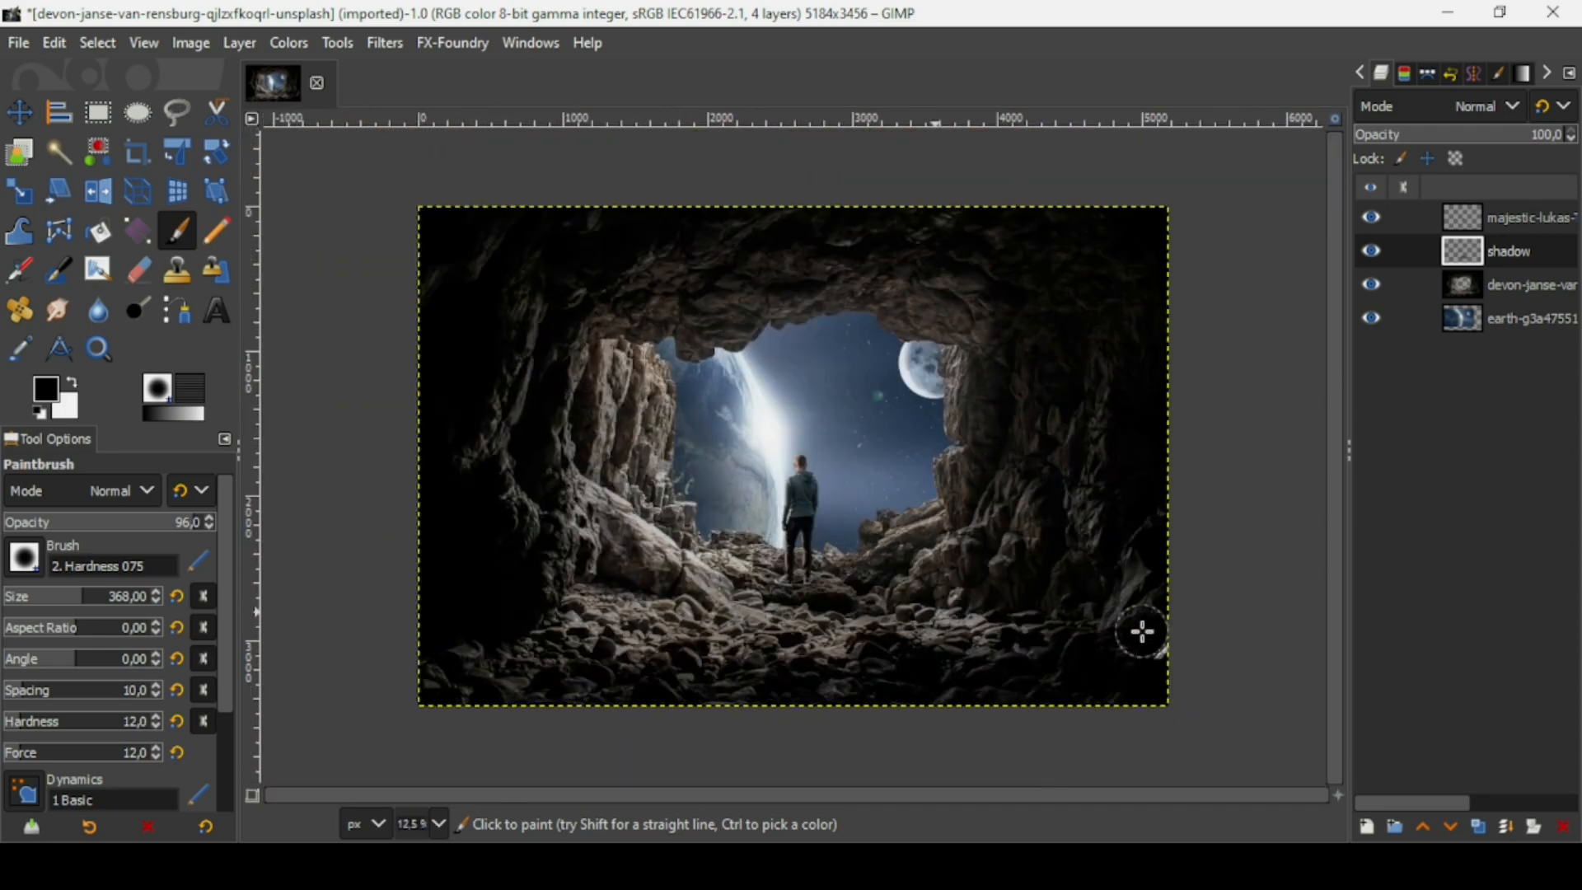
left_click(132, 272)
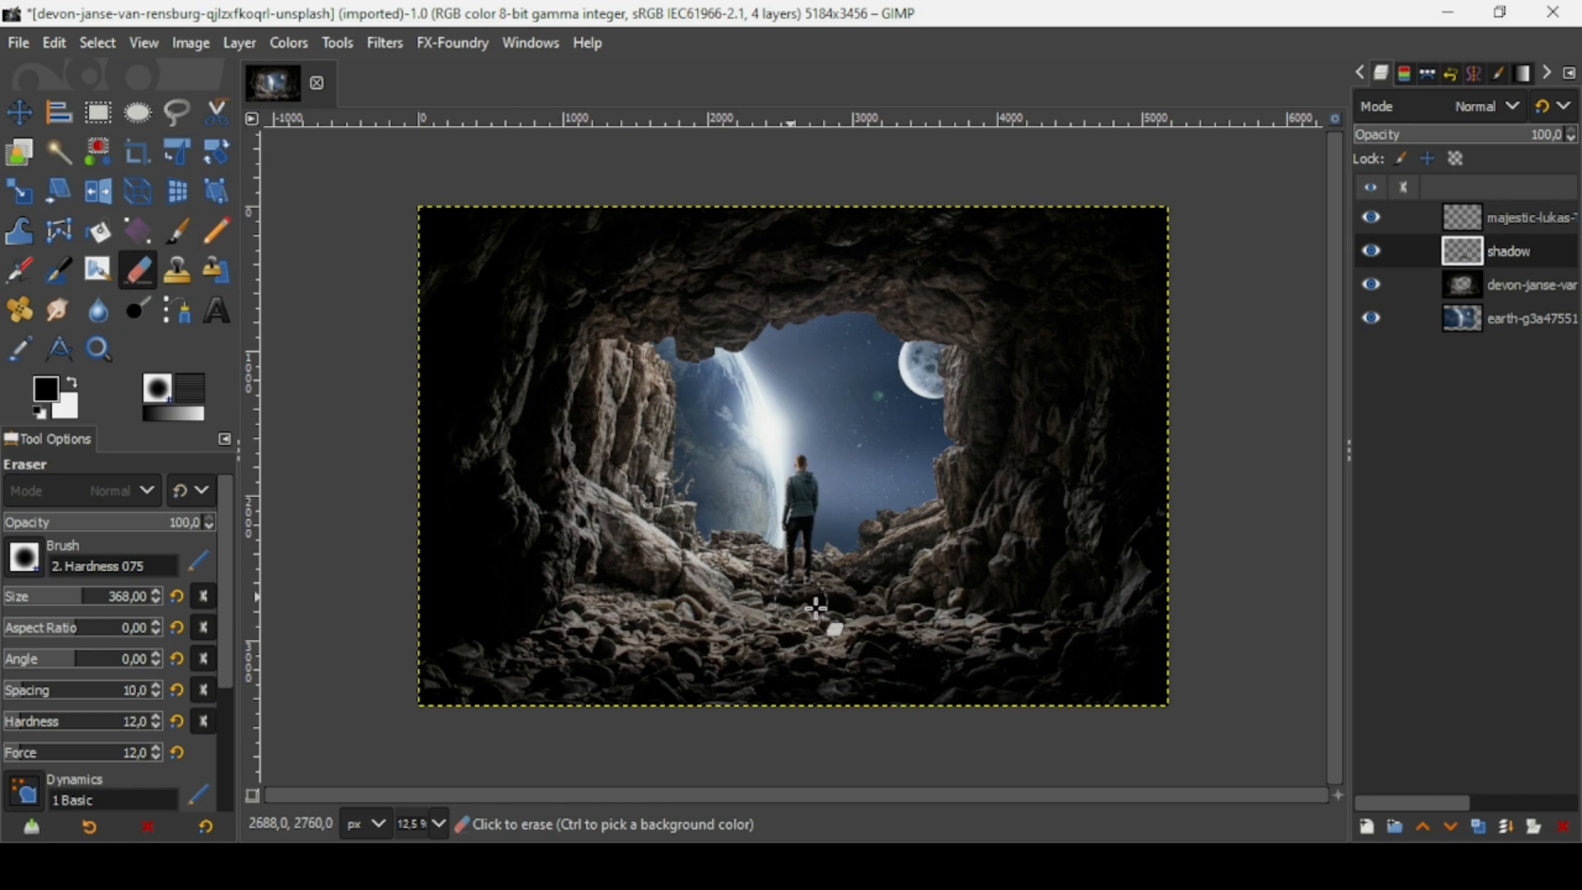
left_click(784, 592)
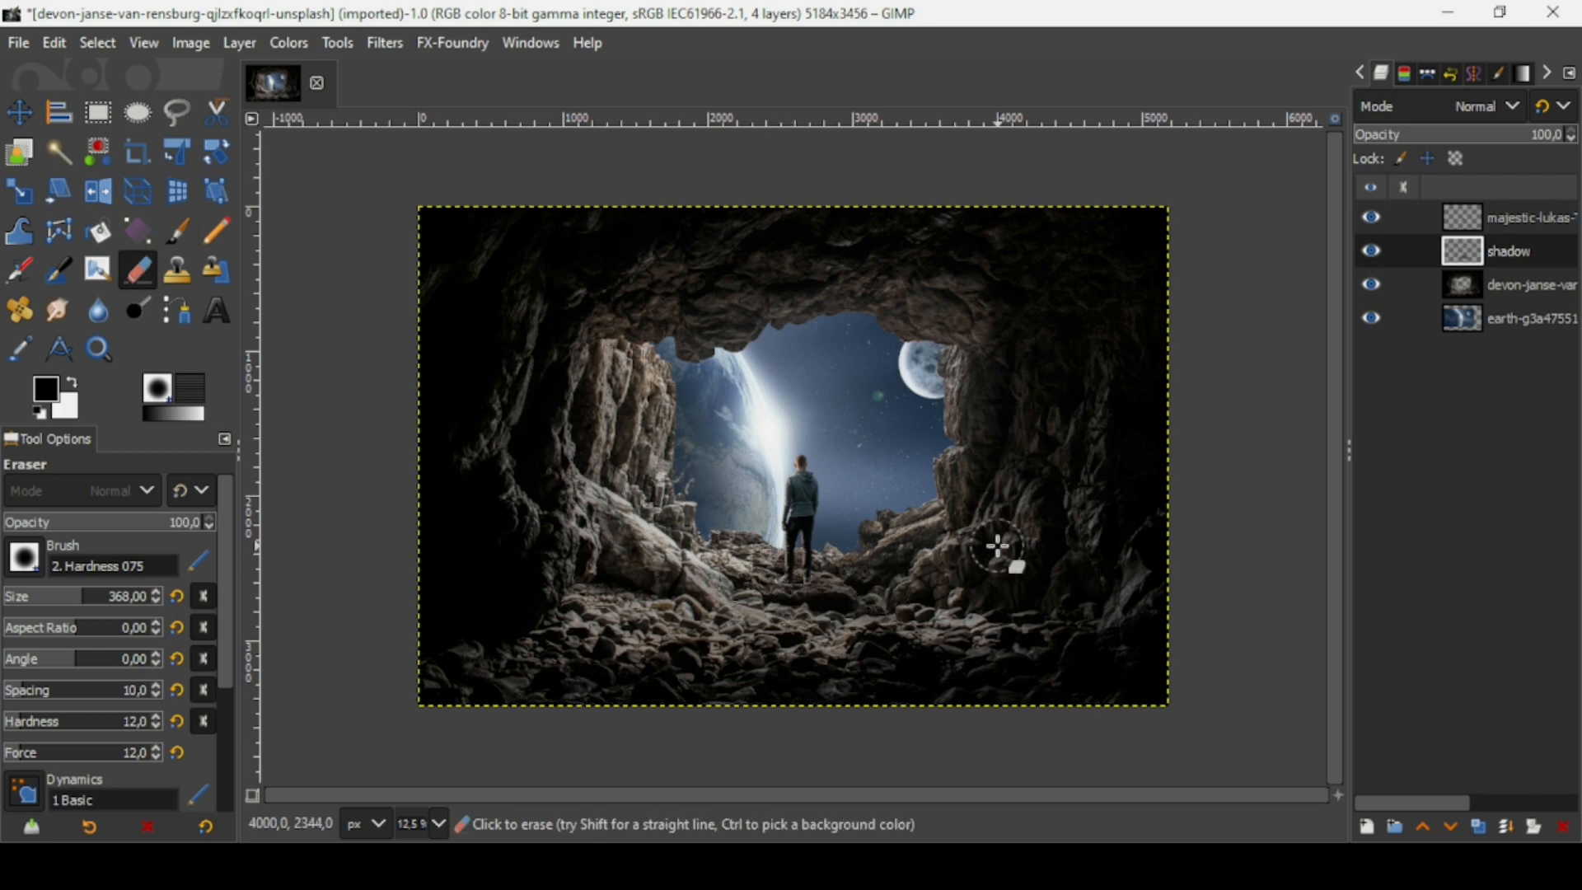
left_click(169, 235)
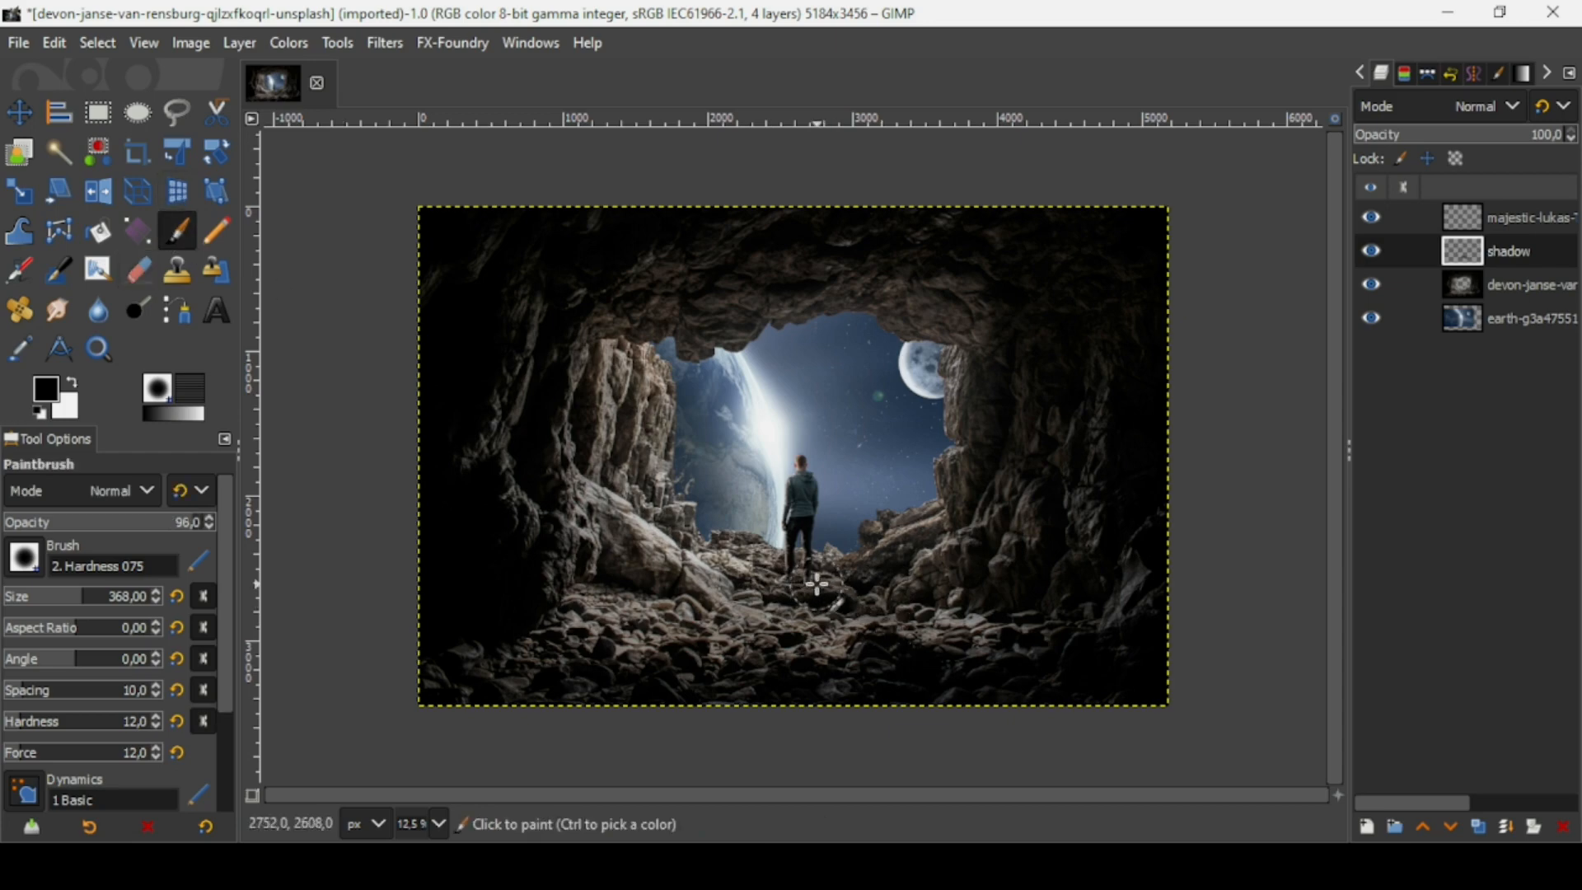
left_click(817, 584)
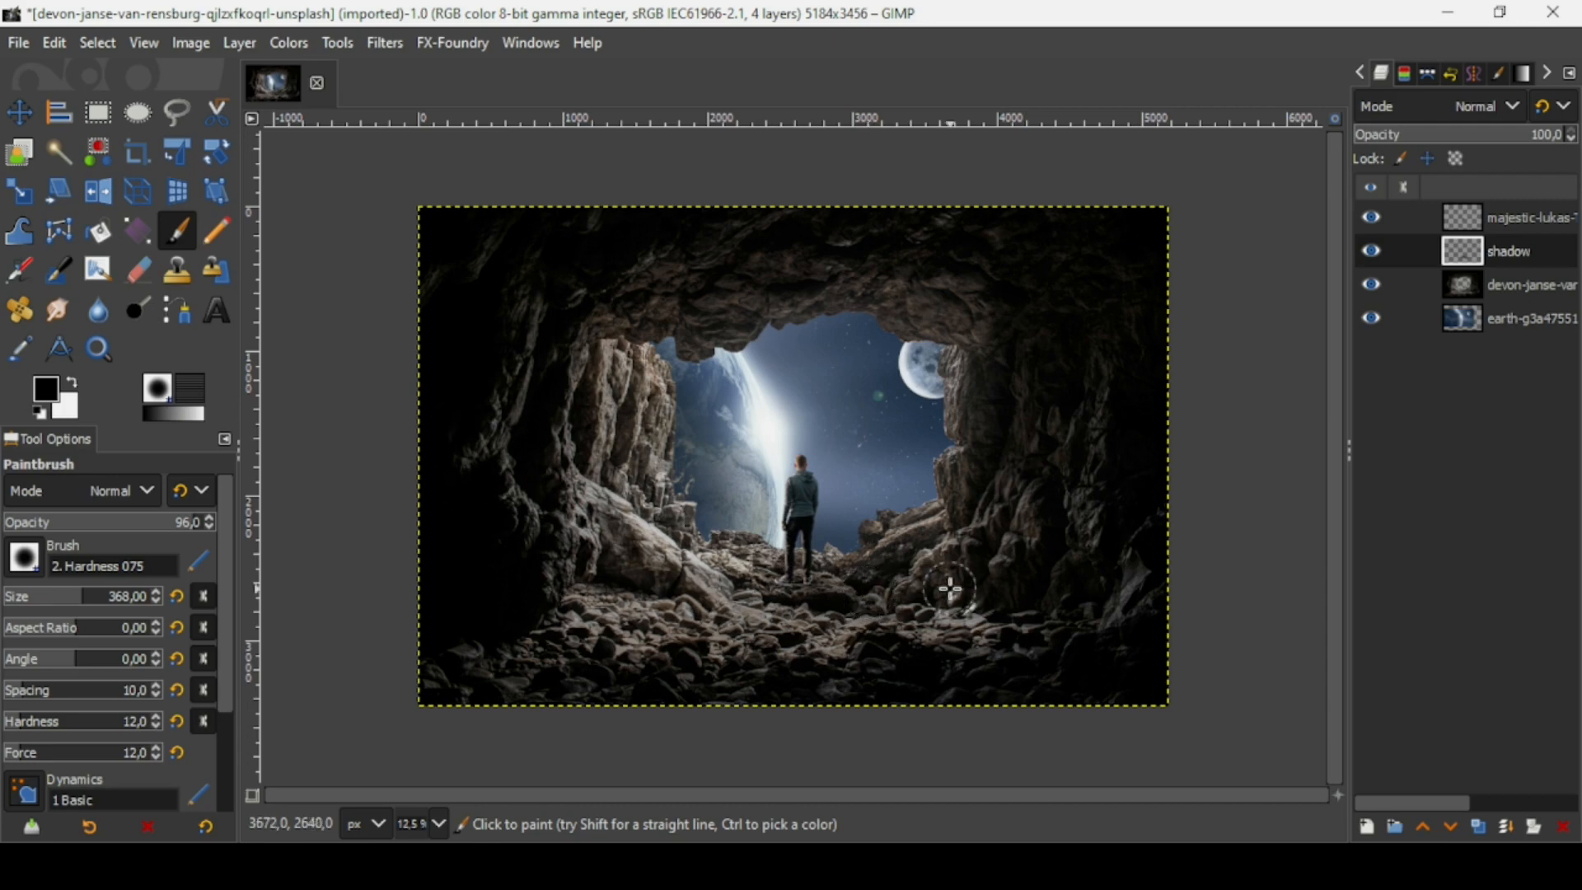
- Create a new layer from the visible image above the man's layer
left_click(1472, 231)
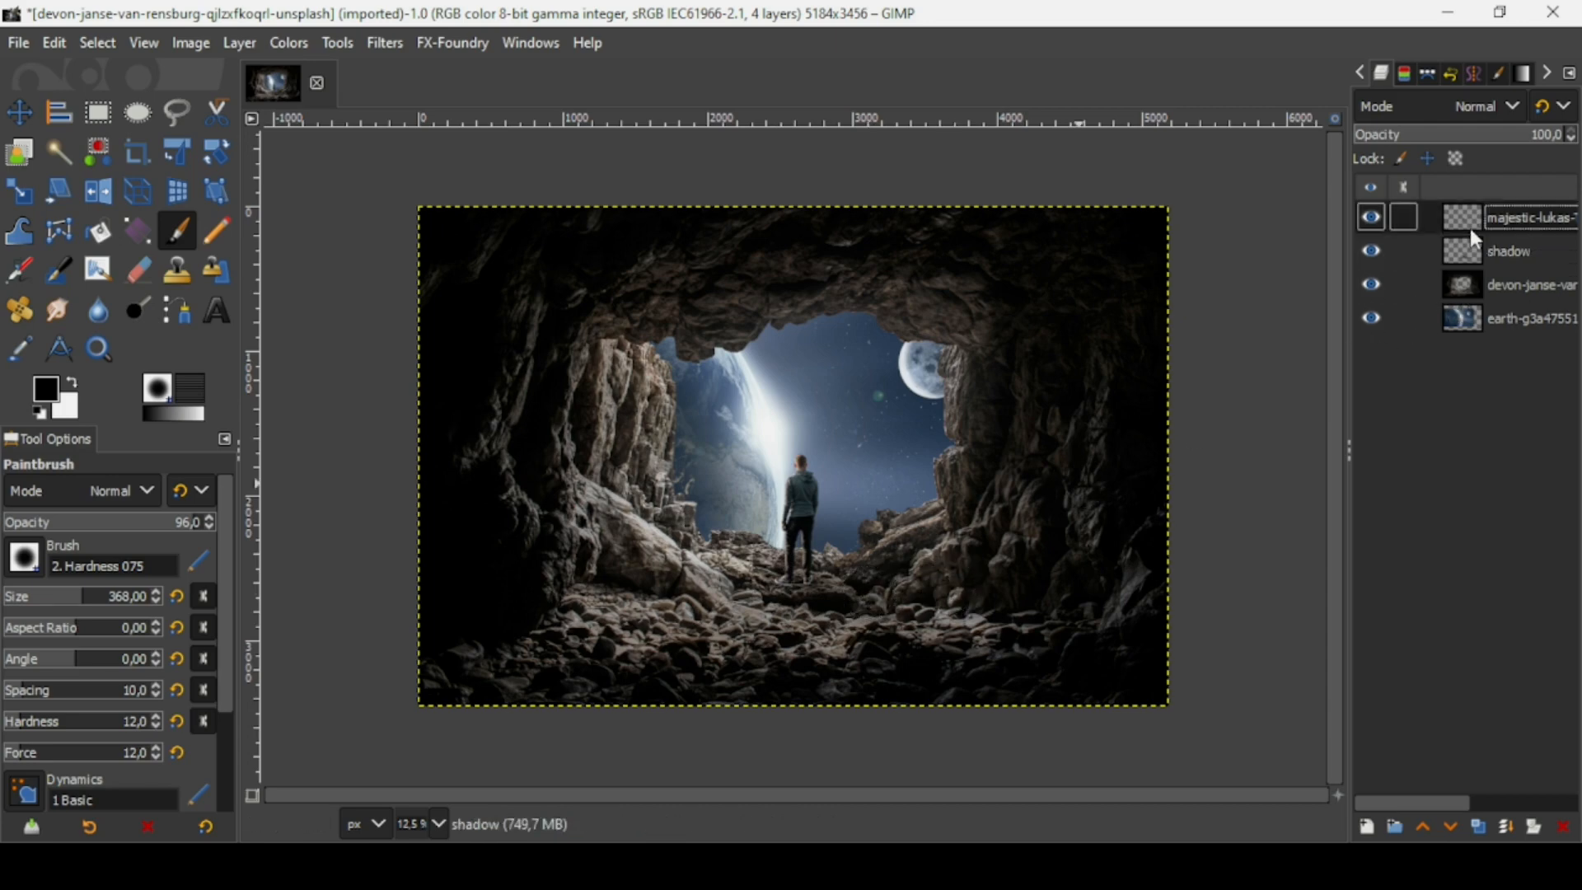
right_click(1470, 229)
left_click(1391, 212)
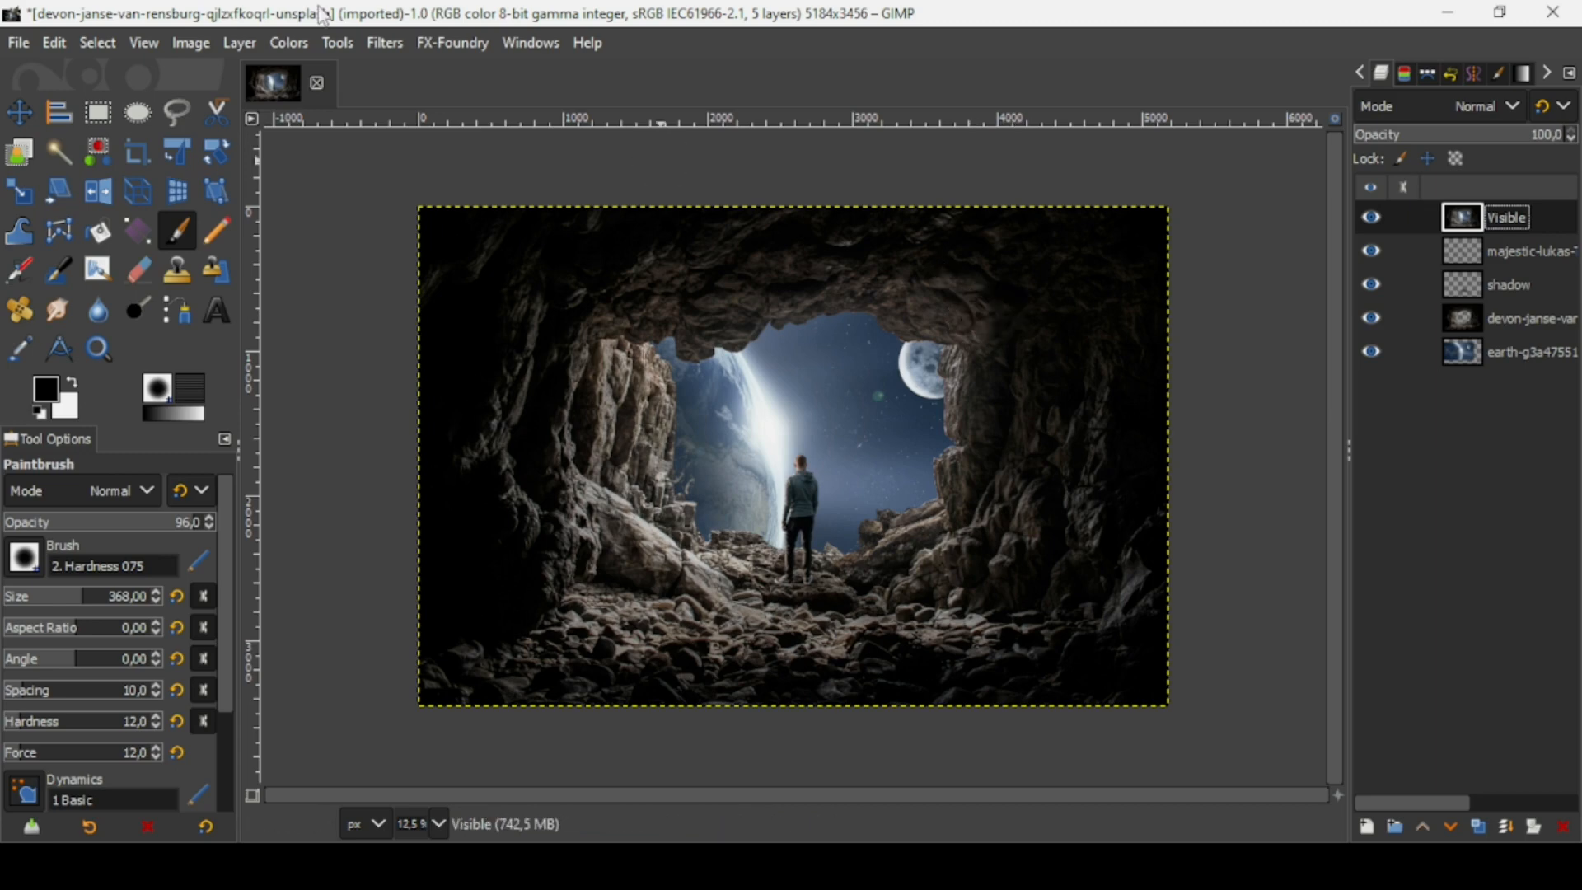
- Open the G'MIC-Qt filters for the merged visible layer and choose Color Presets from the Colors category
left_click(392, 39)
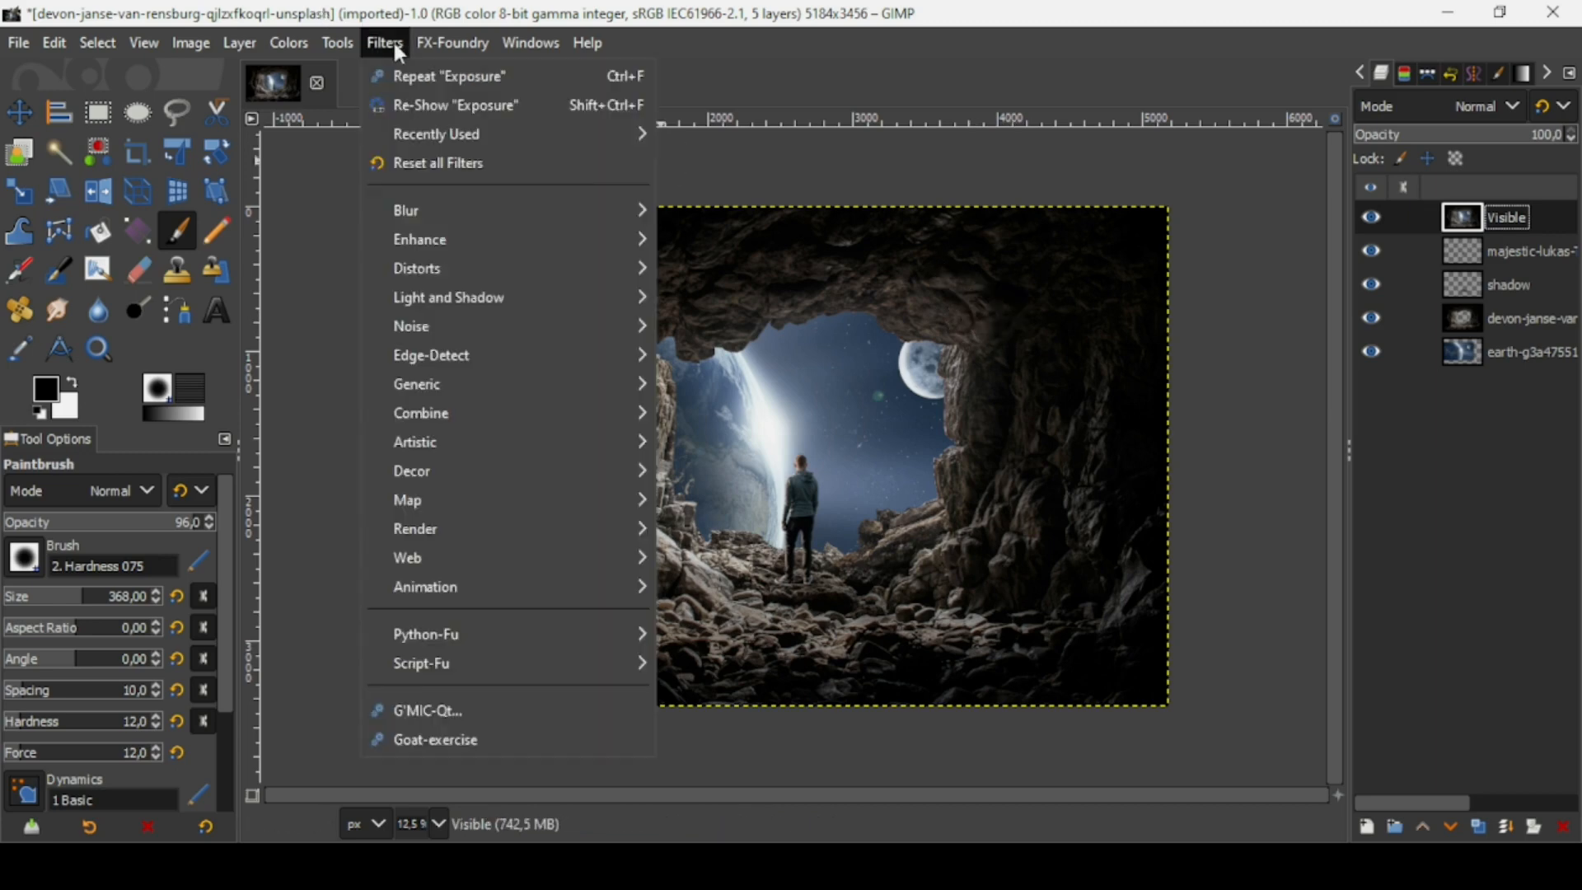
left_click(473, 707)
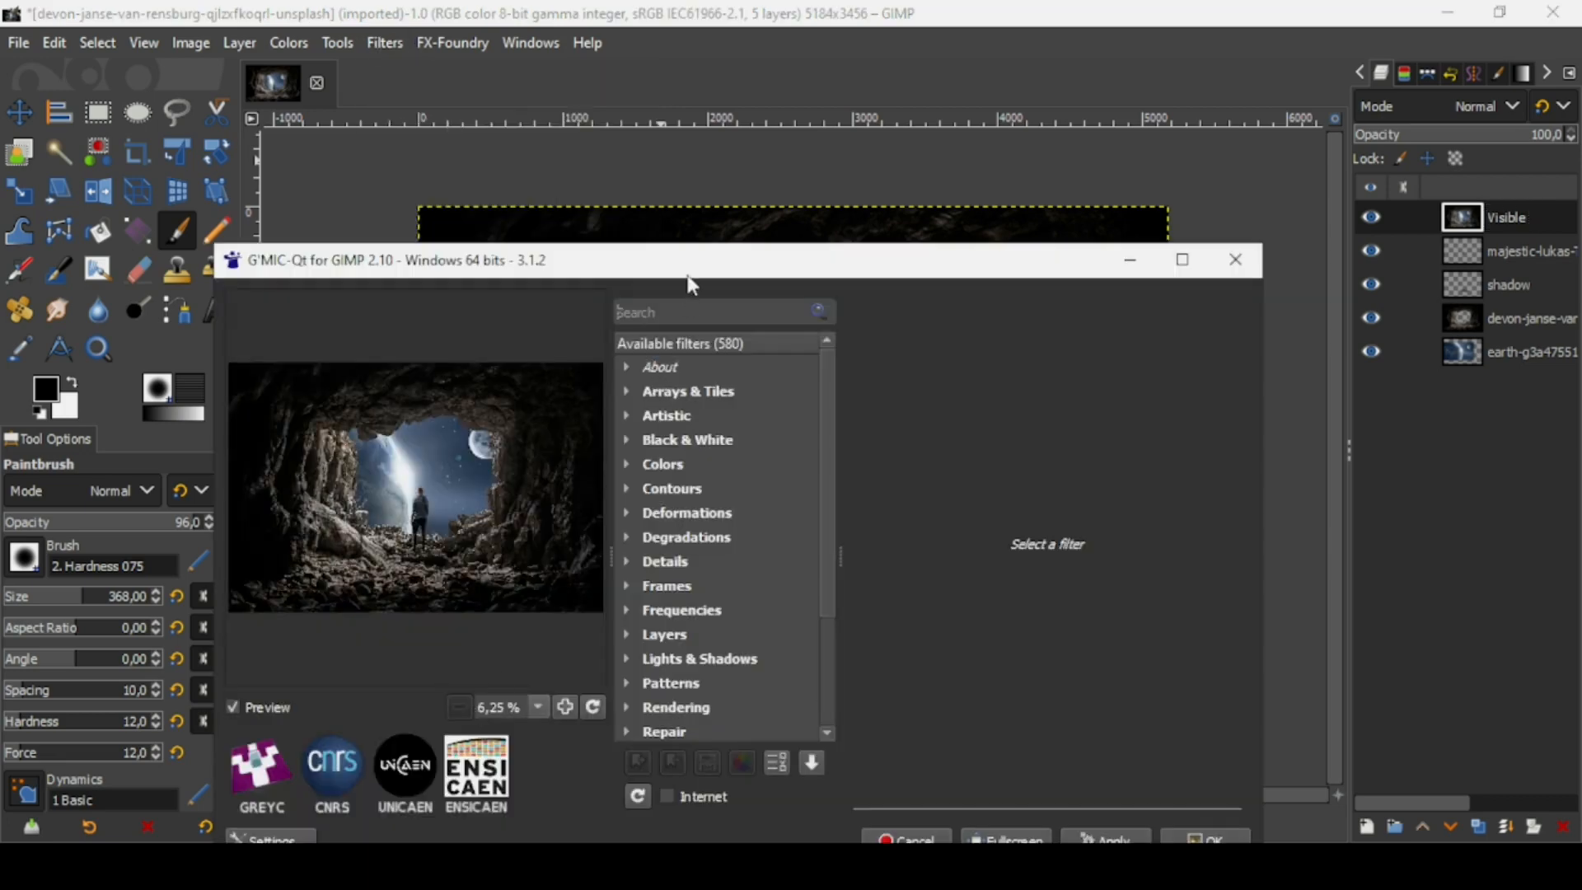
left_click_drag(690, 280, 724, 183)
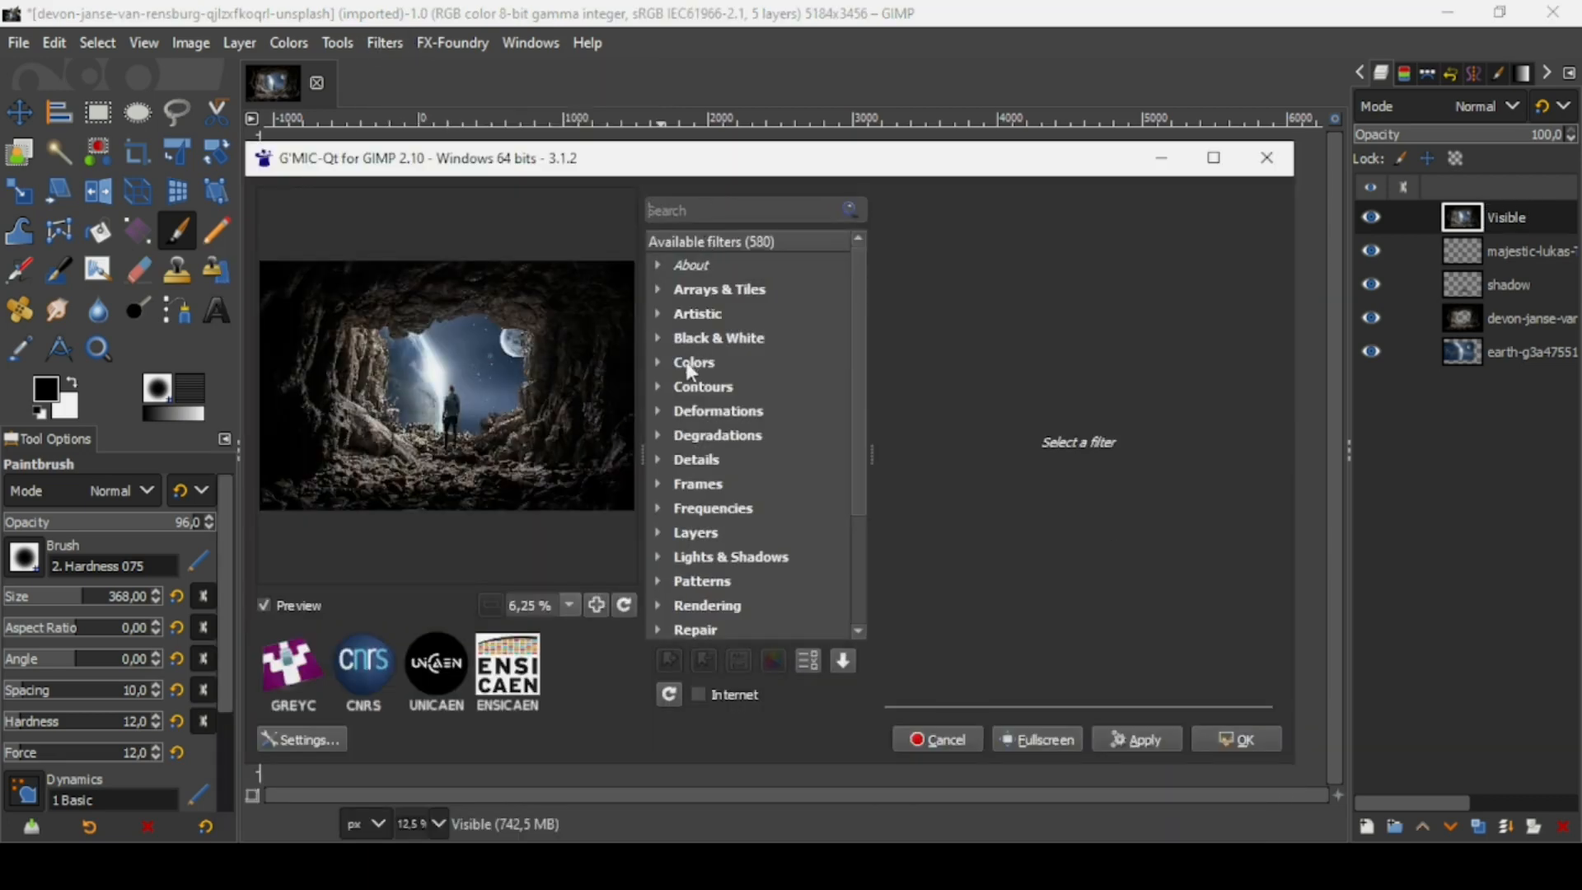
left_click(660, 364)
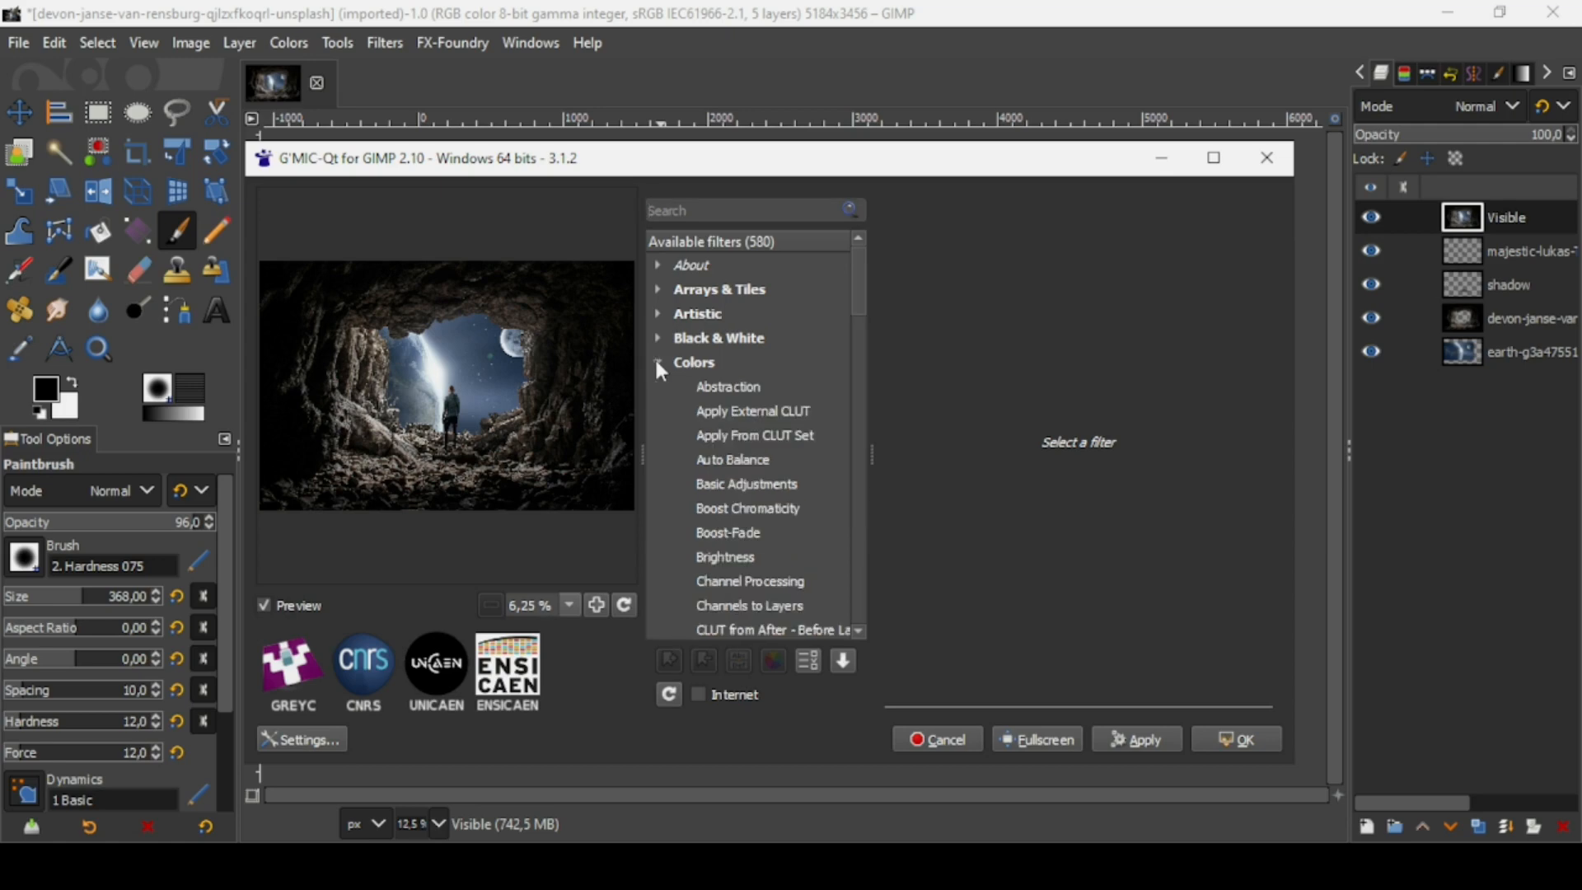
left_click(859, 379)
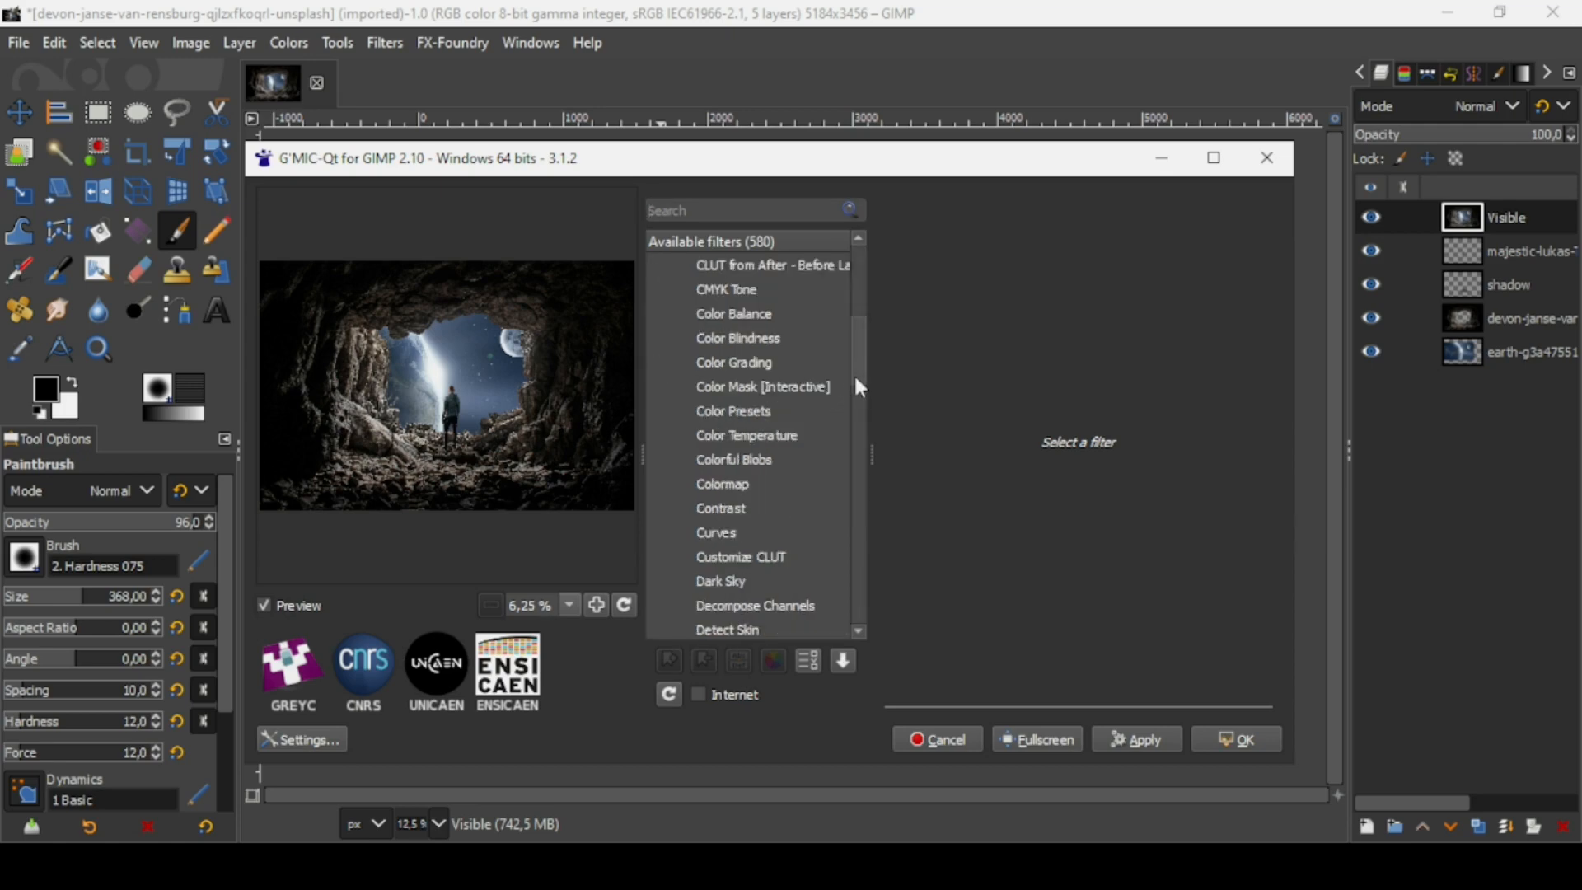
scroll(857, 389, "down", 1)
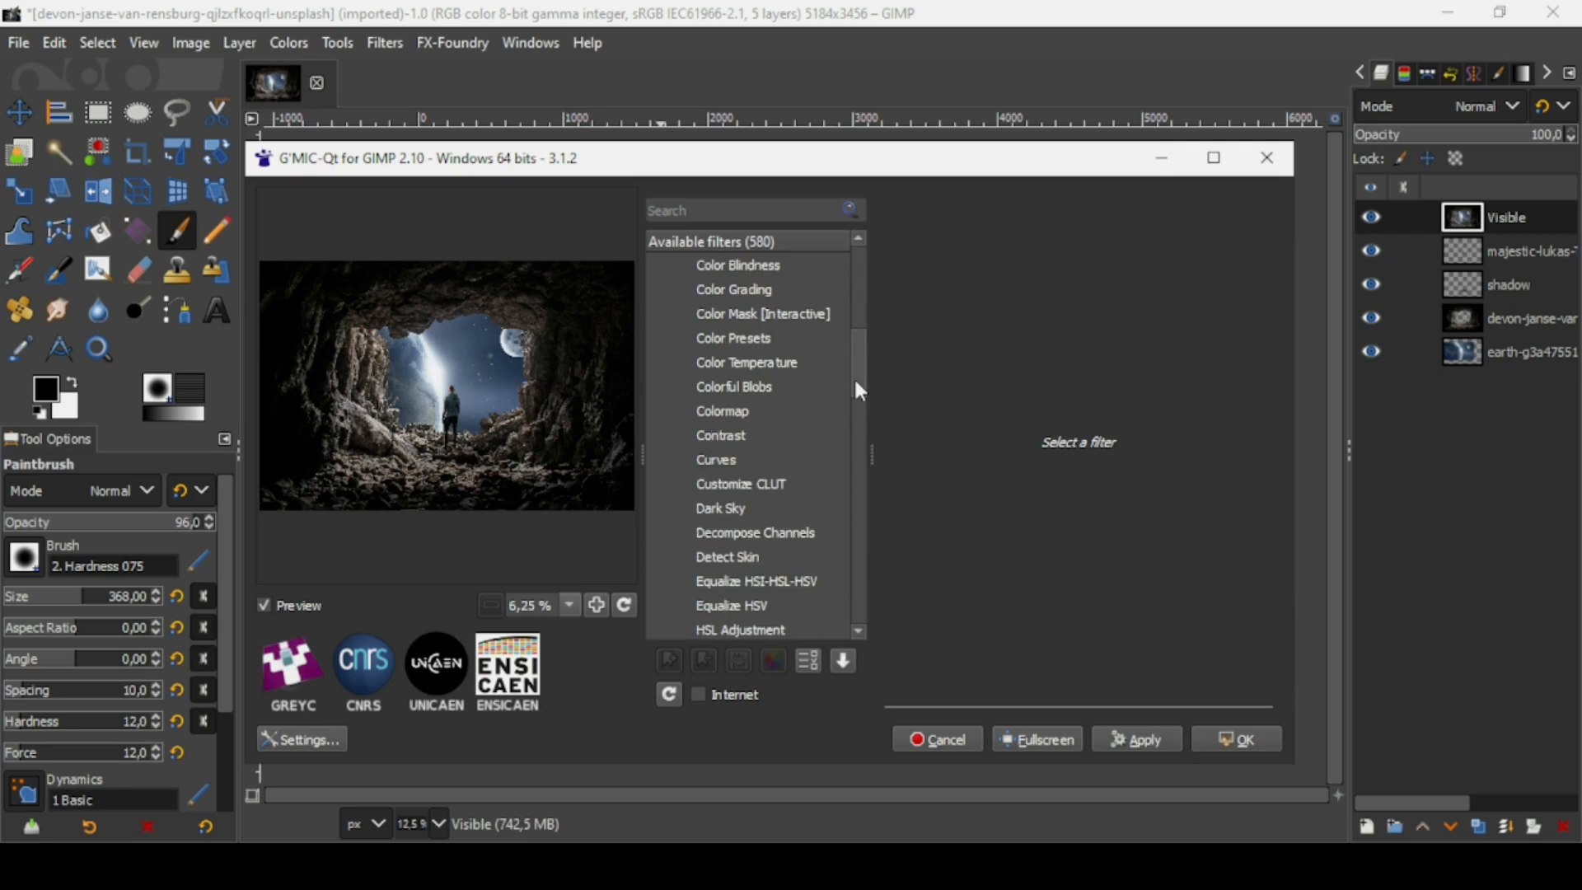
left_click(766, 339)
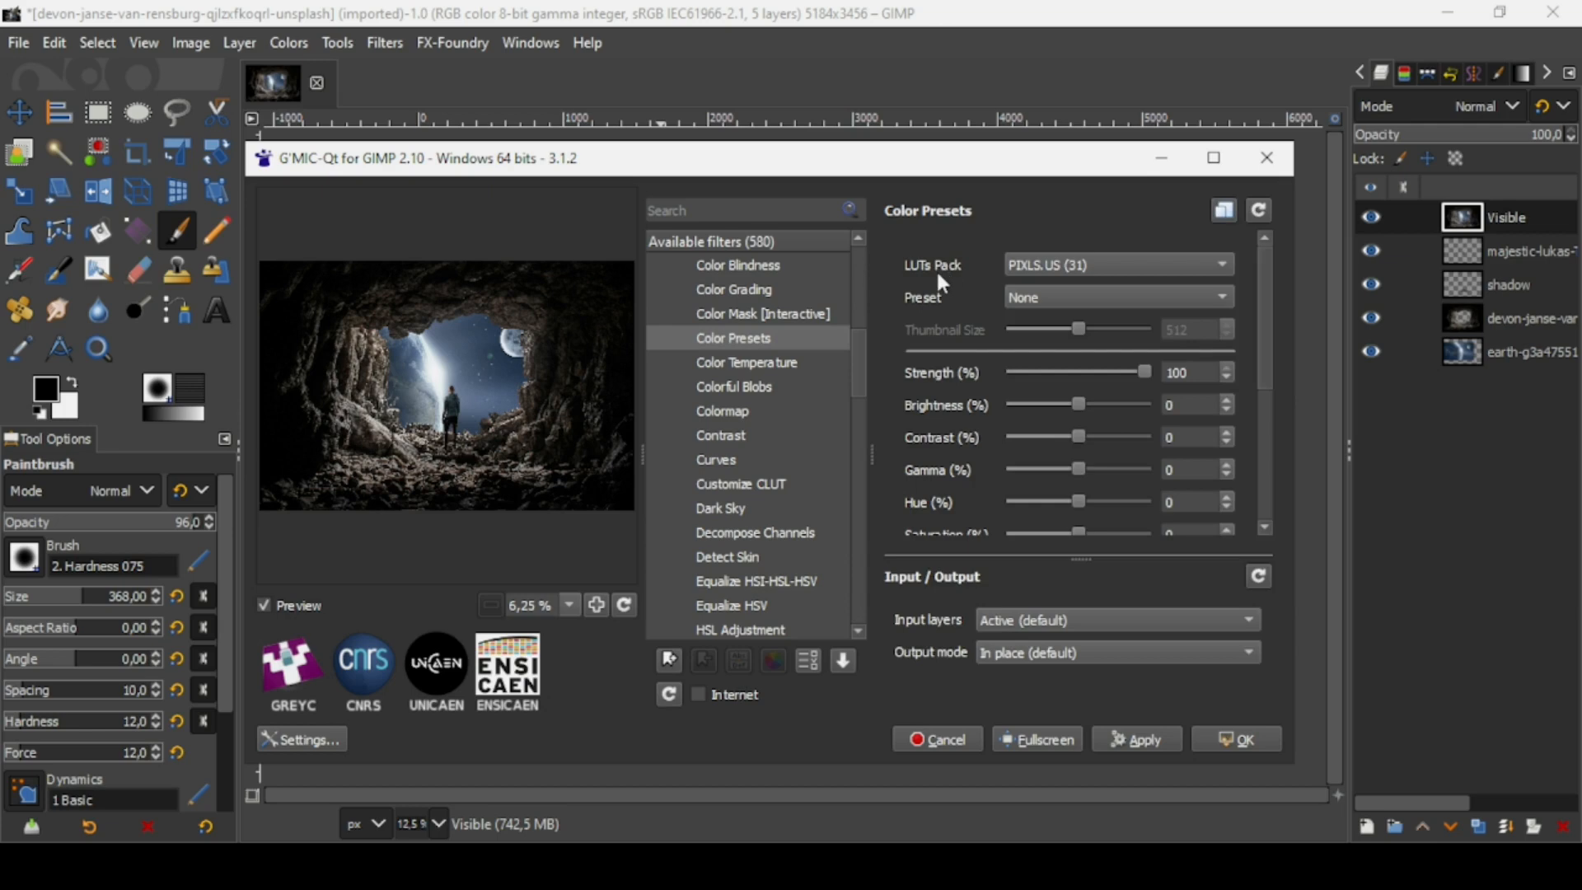
- Apply the Dream 85 preset from the Alex Jordan LUTs pack to the merged visible layer at 100% strength
left_click(1137, 263)
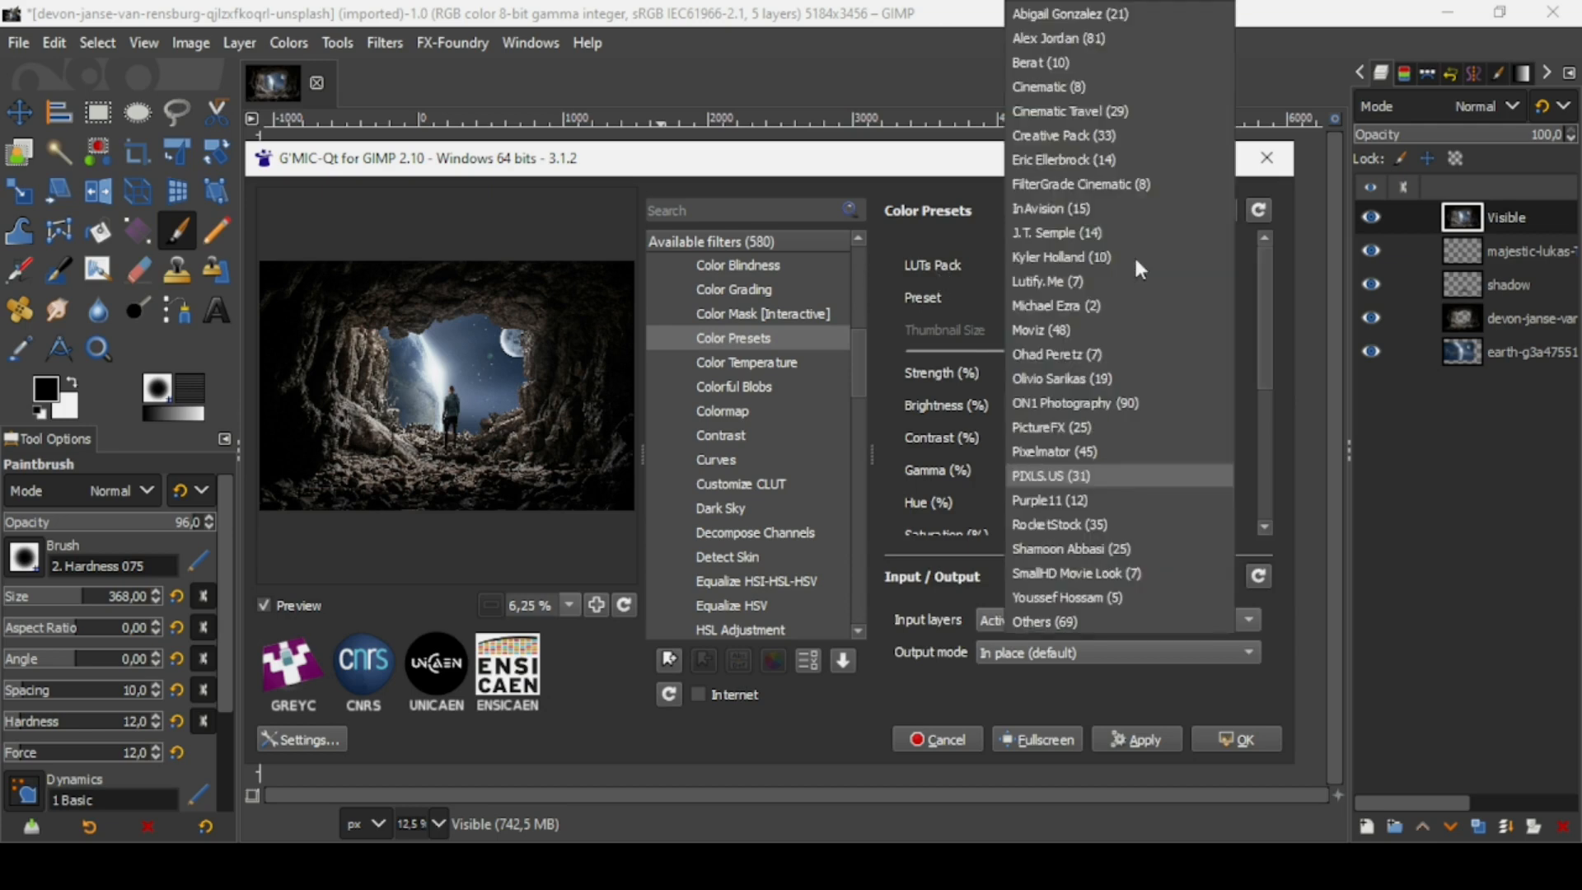
left_click(1076, 37)
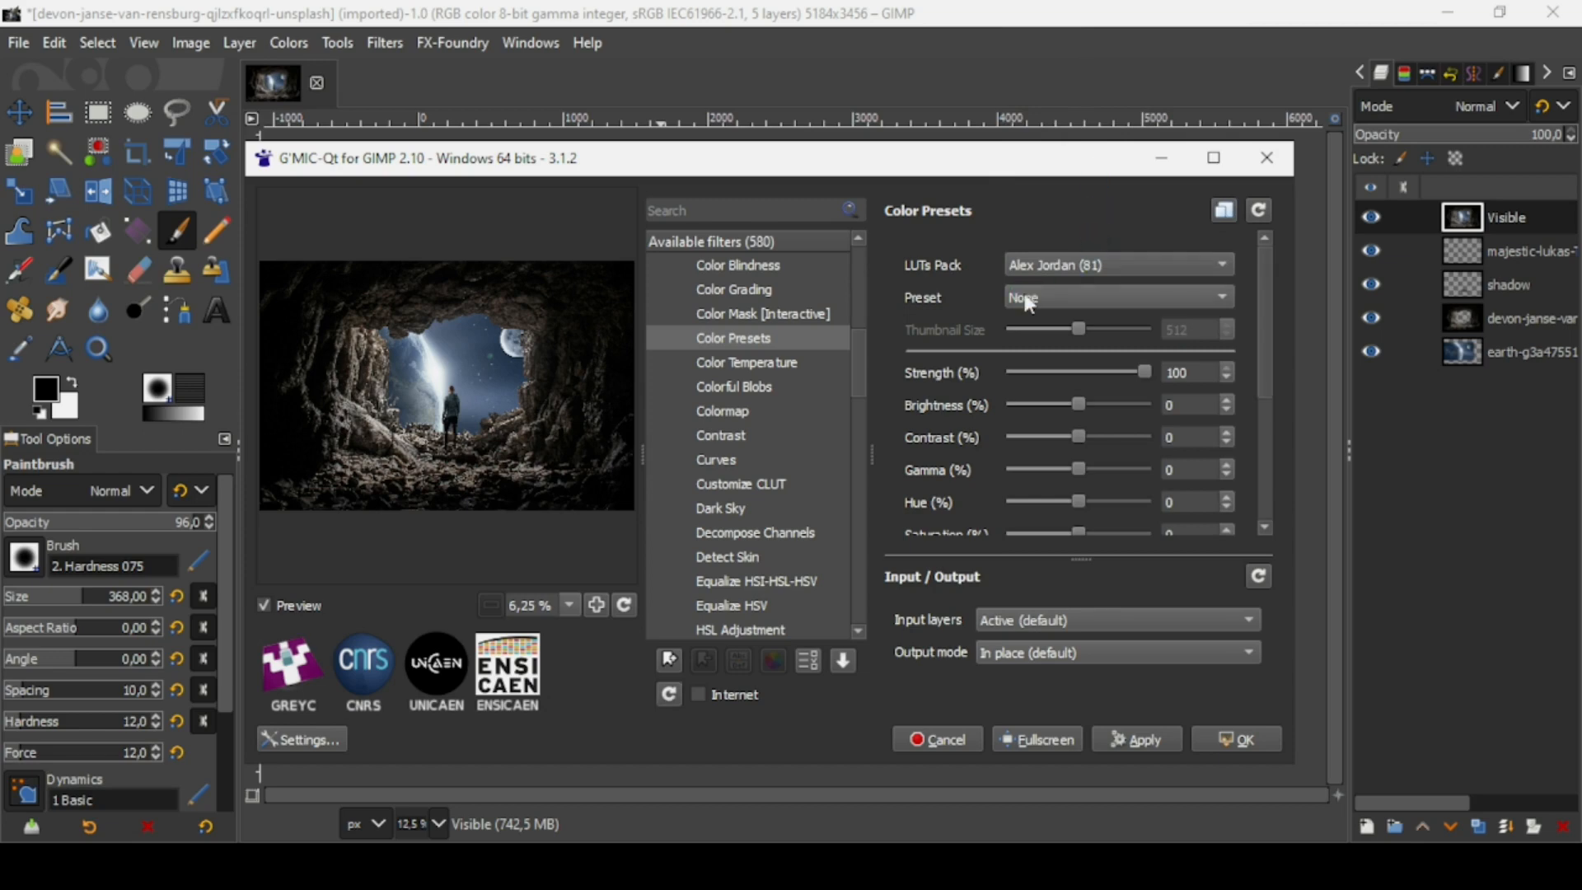
left_click(1076, 296)
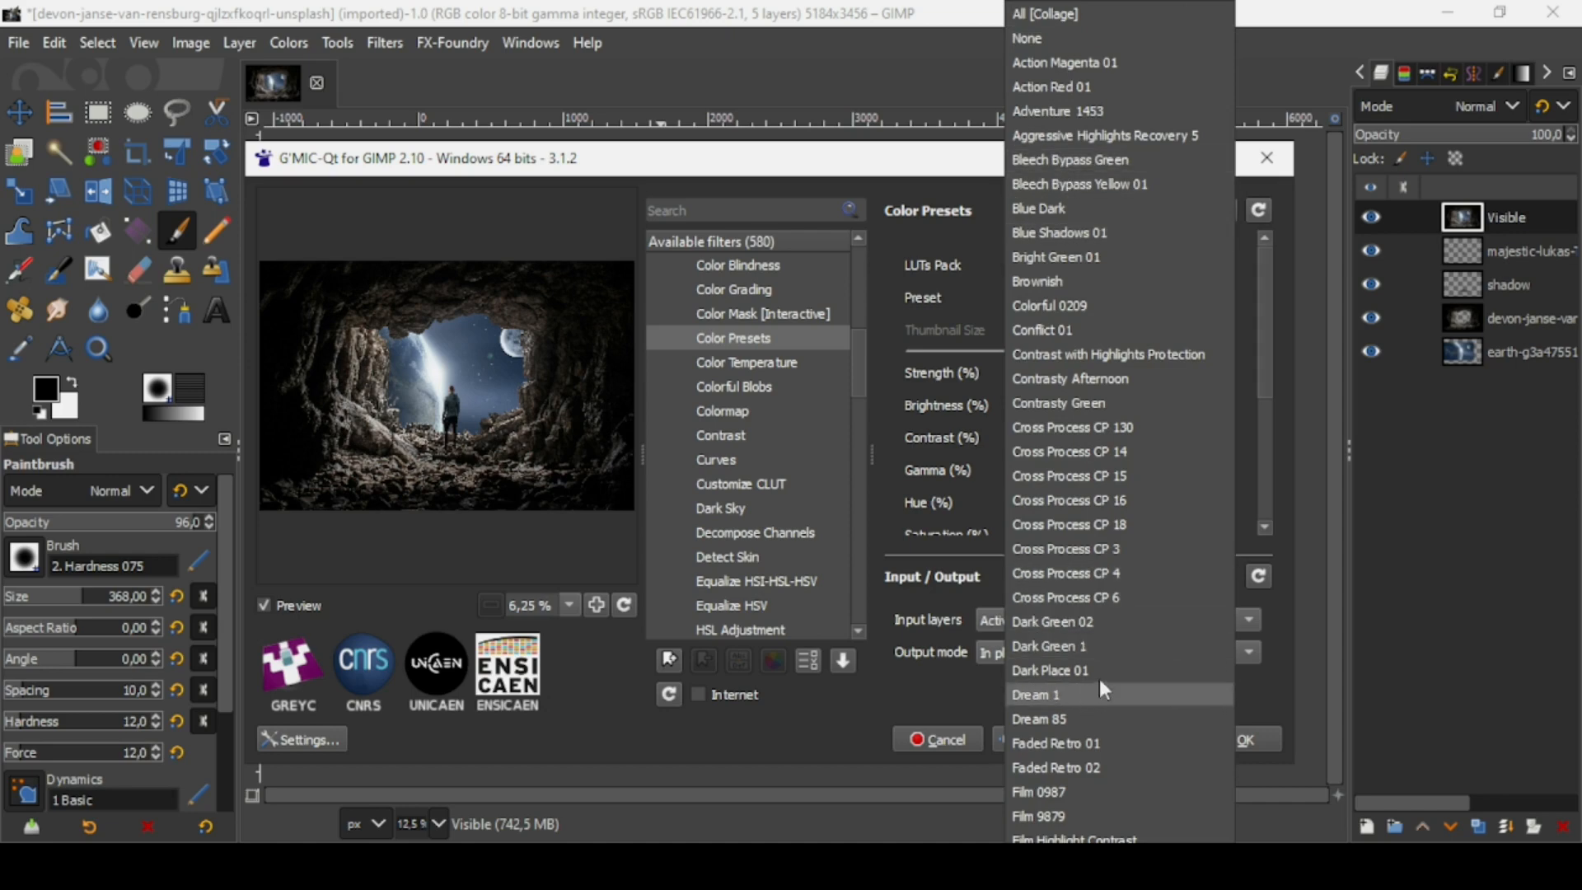
left_click(1102, 720)
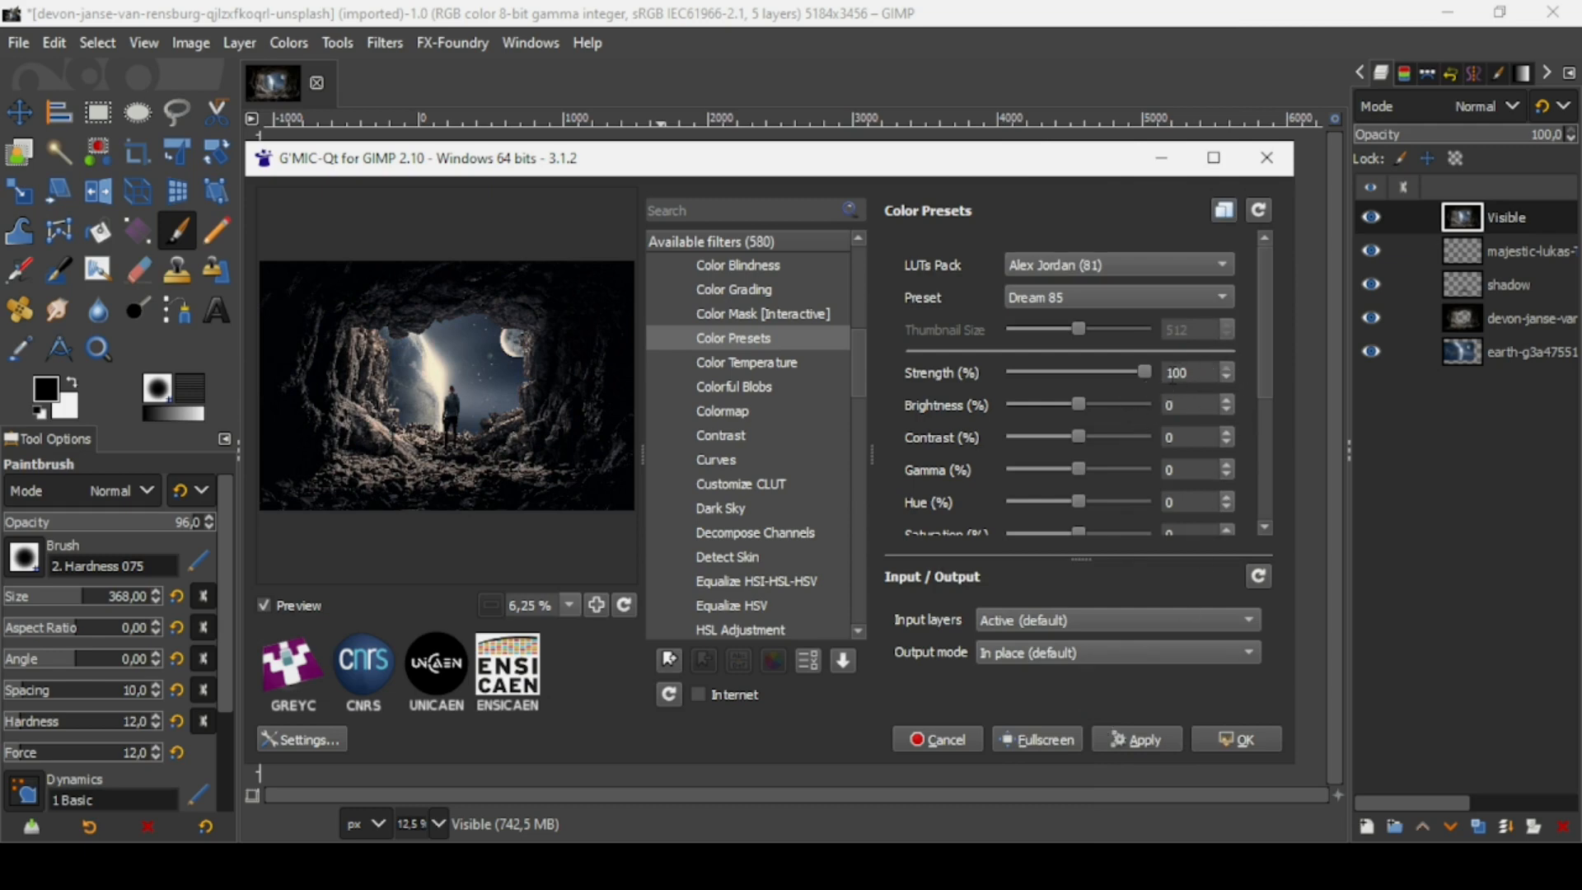
left_click_drag(1262, 364, 1254, 318)
left_click(1240, 742)
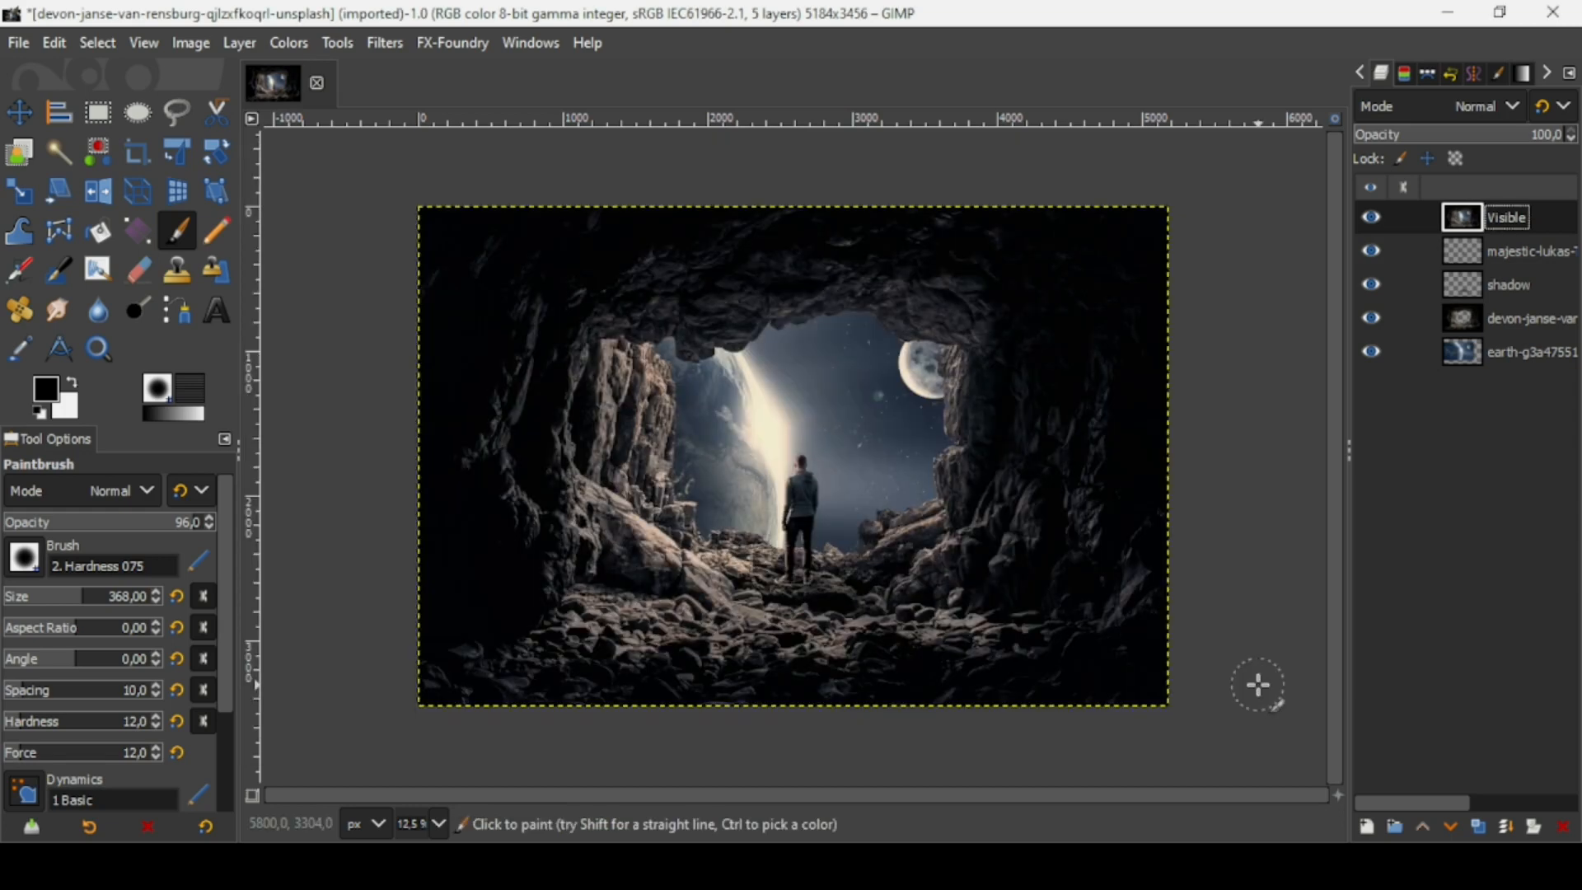